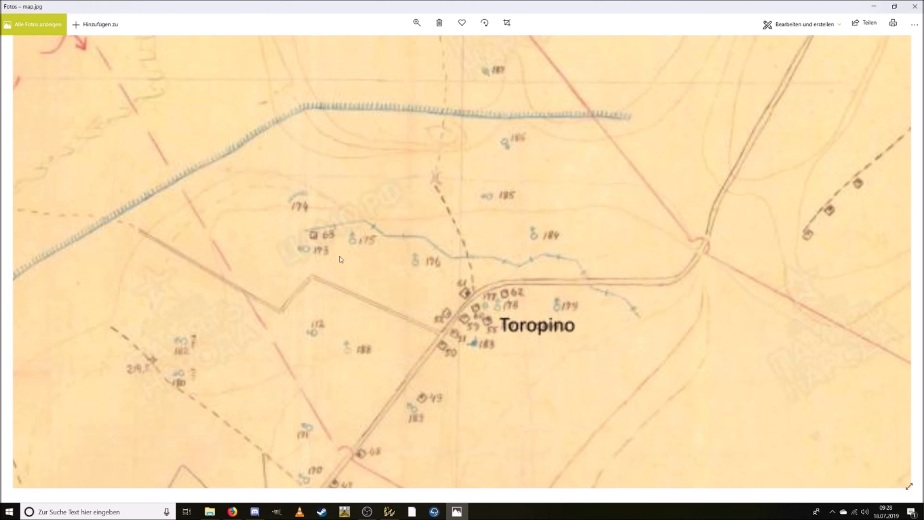
- Switch to BF2Editor and examine the trenches, roads and open ground on the operation_mars map
{"action": "left_click", "coordinate": [389, 512]}
{"action": "key", "text": "d"}
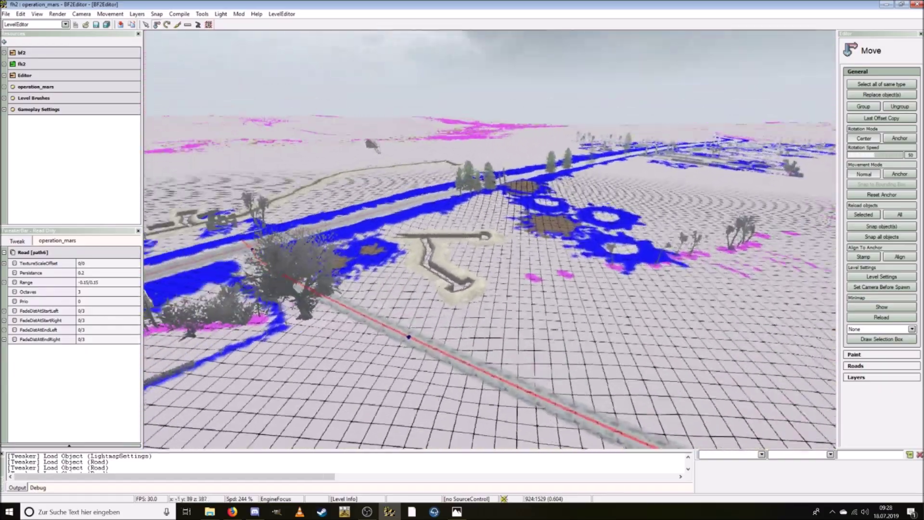
{"action": "scroll", "coordinate": [473, 222], "scroll_direction": "up", "scroll_amount": 5}
{"action": "key", "text": "s"}
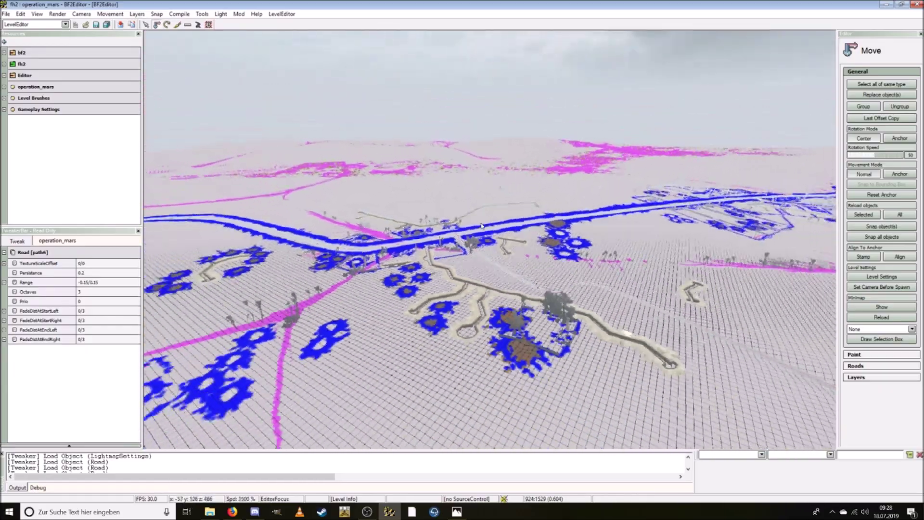
{"action": "scroll", "coordinate": [472, 224], "scroll_direction": "down", "scroll_amount": 2}
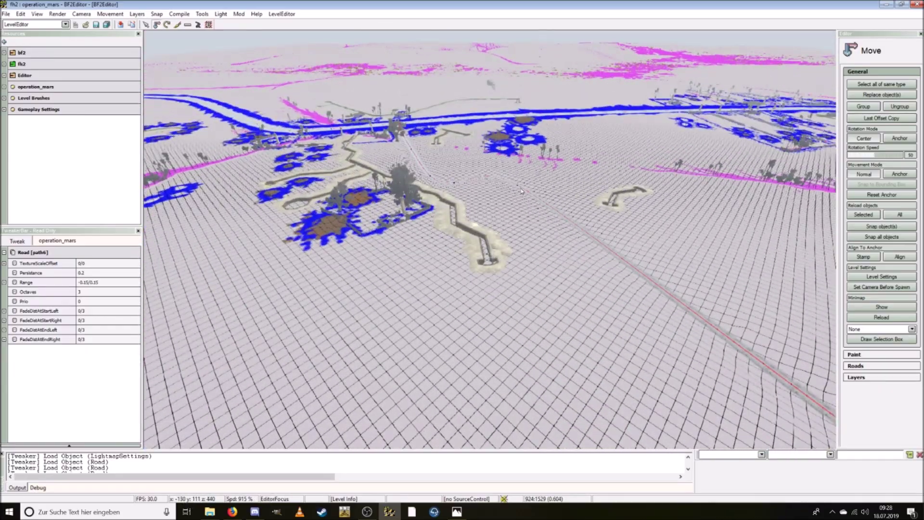
{"action": "key", "text": "w"}
{"action": "scroll", "coordinate": [519, 204], "scroll_direction": "down", "scroll_amount": 7}
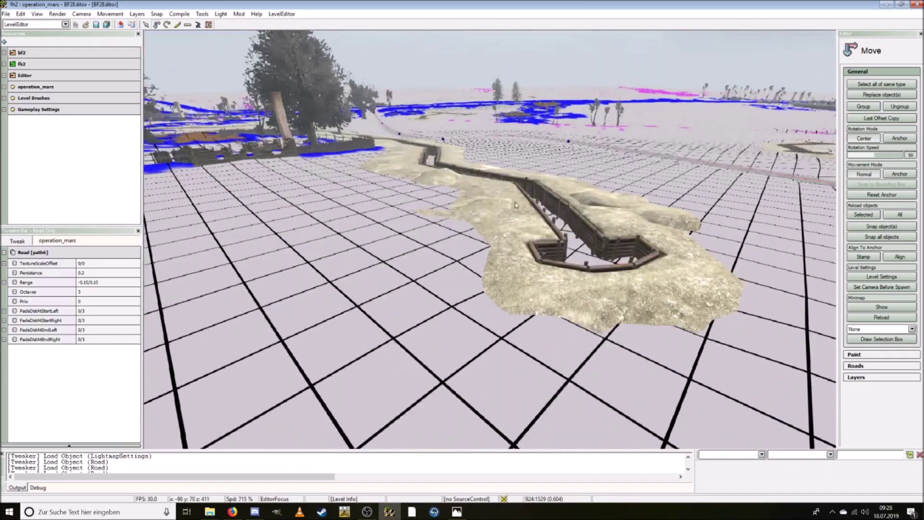
{"action": "key", "text": "s"}
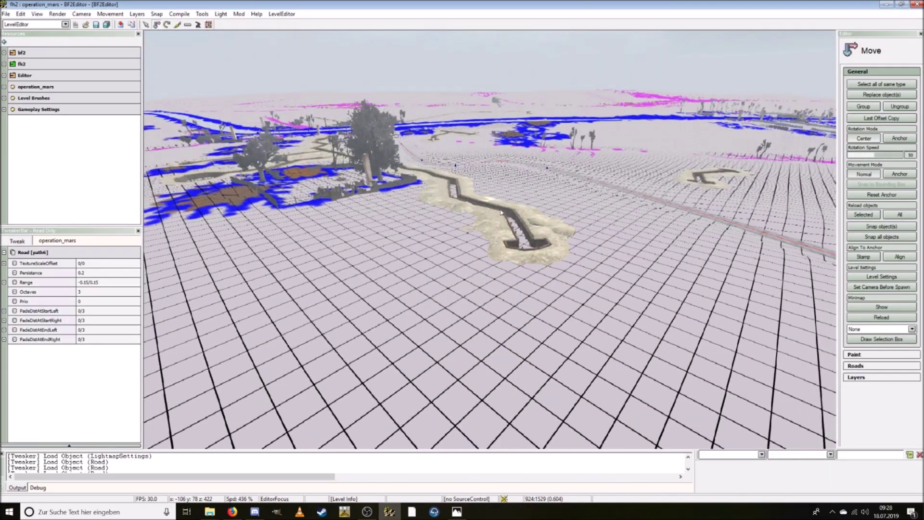
{"action": "key", "text": "s"}
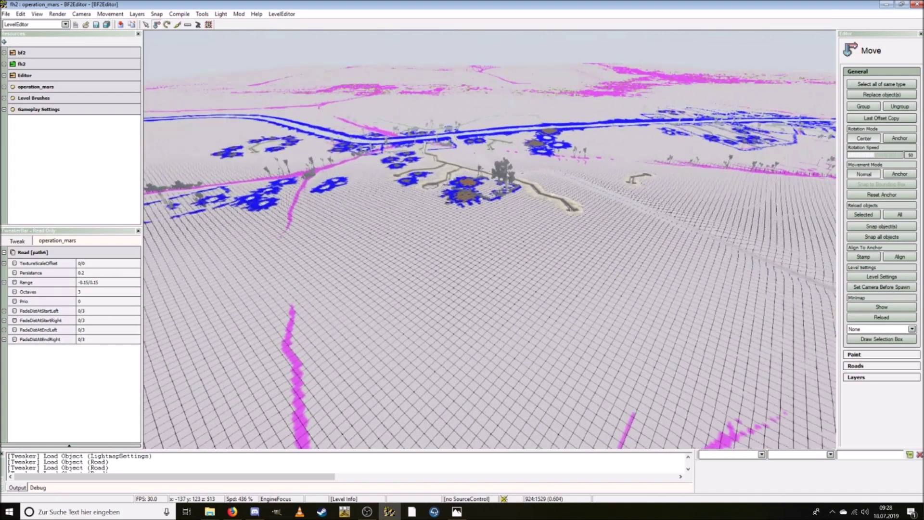
- Expand the fh2 static objects and look through the russia folder for suitable objects
{"action": "left_click", "coordinate": [4, 64]}
{"action": "left_click", "coordinate": [4, 131]}
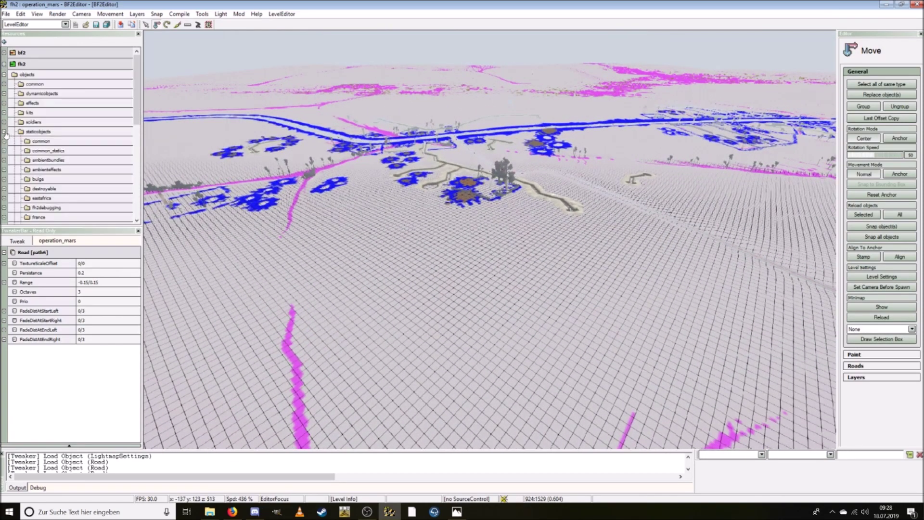
{"action": "key", "text": "w"}
{"action": "key", "text": "w"}
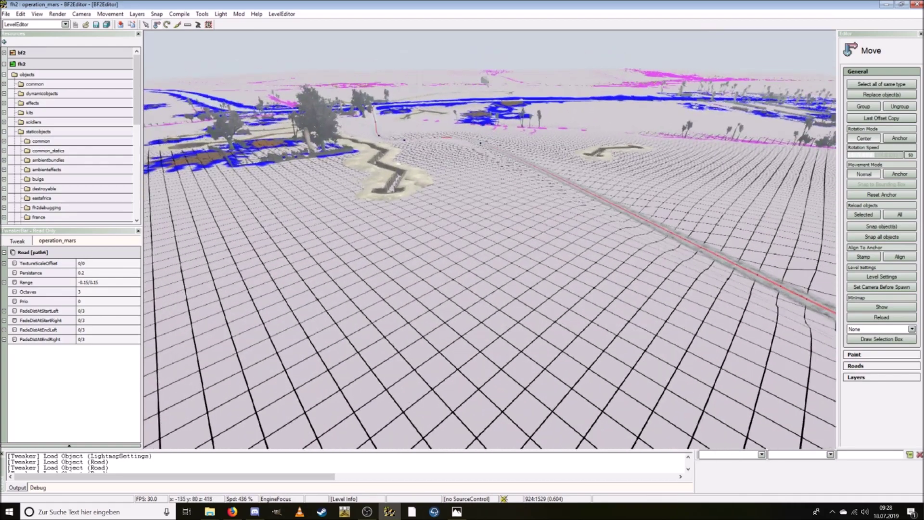
{"action": "scroll", "coordinate": [62, 175], "scroll_direction": "down", "scroll_amount": 5}
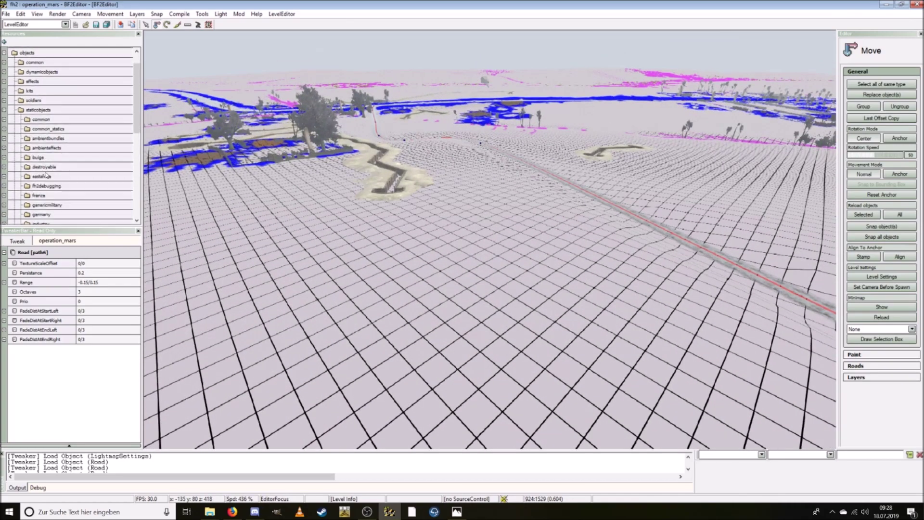
{"action": "scroll", "coordinate": [58, 176], "scroll_direction": "down", "scroll_amount": 1}
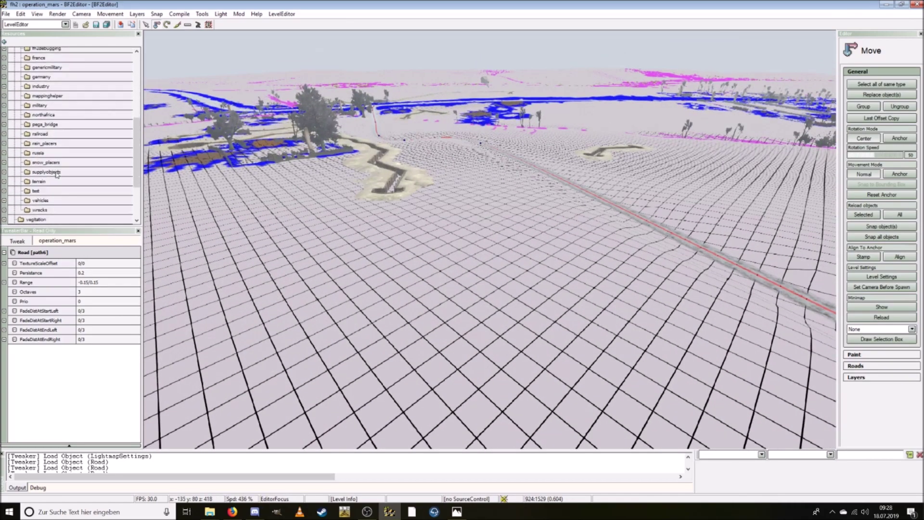
{"action": "left_click", "coordinate": [3, 153]}
{"action": "scroll", "coordinate": [37, 165], "scroll_direction": "down", "scroll_amount": 2}
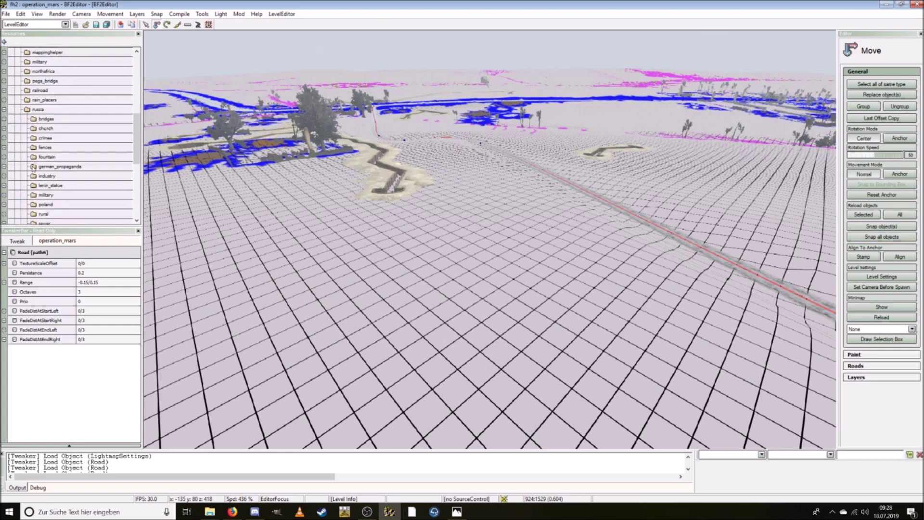
{"action": "scroll", "coordinate": [41, 117], "scroll_direction": "up", "scroll_amount": 2}
{"action": "scroll", "coordinate": [22, 117], "scroll_direction": "up", "scroll_amount": 2}
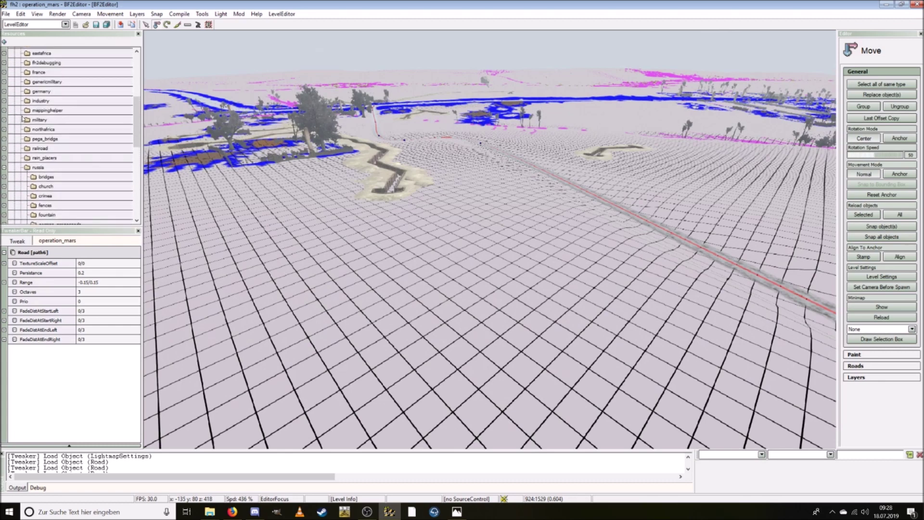
- Open the barriers folder inside genericmilitary in the fh2 static objects
{"action": "left_click", "coordinate": [4, 88]}
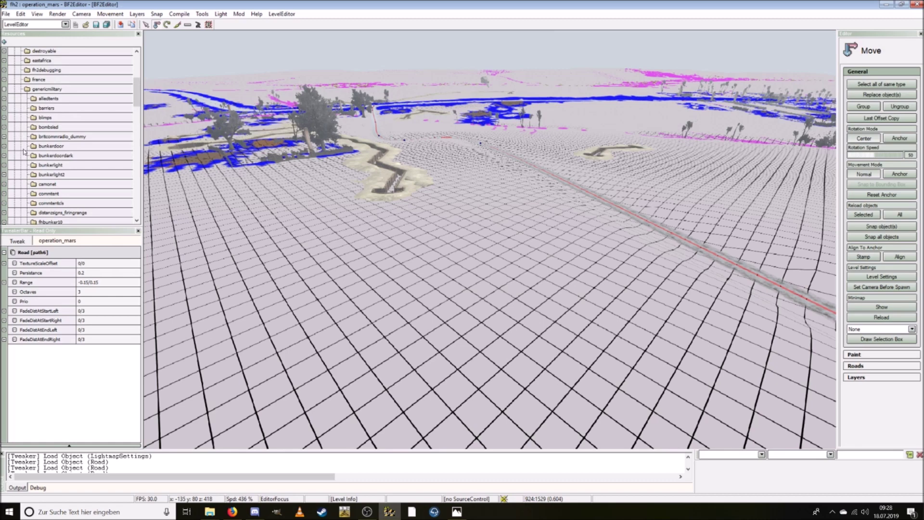
{"action": "scroll", "coordinate": [23, 152], "scroll_direction": "down", "scroll_amount": 3}
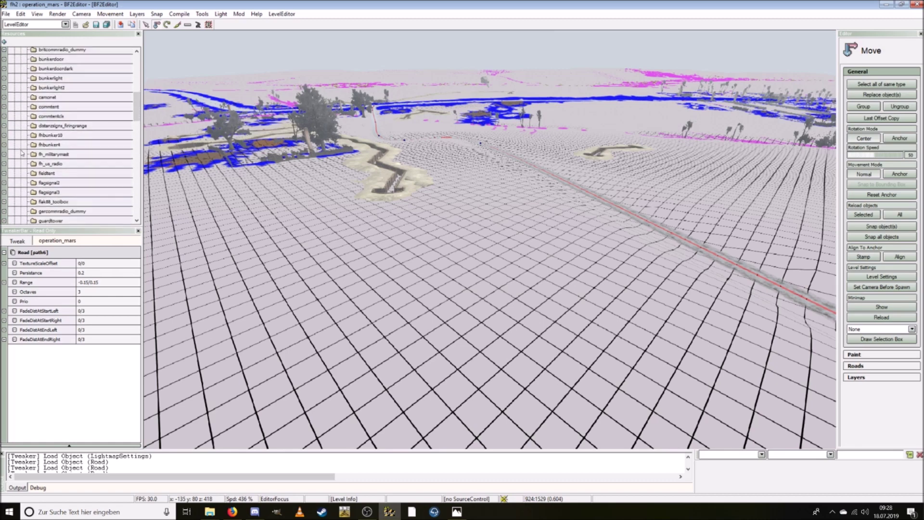
{"action": "scroll", "coordinate": [21, 153], "scroll_direction": "up", "scroll_amount": 1}
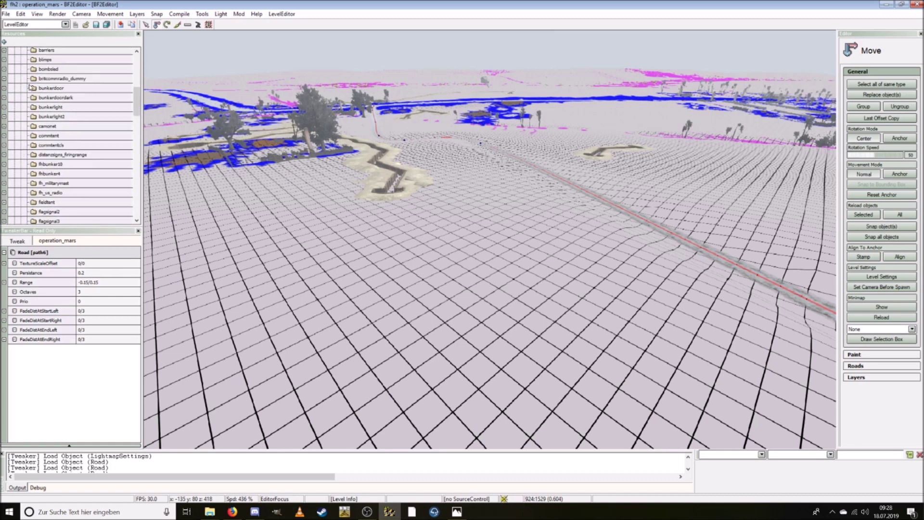
{"action": "scroll", "coordinate": [30, 87], "scroll_direction": "up", "scroll_amount": 1}
{"action": "left_click", "coordinate": [3, 65]}
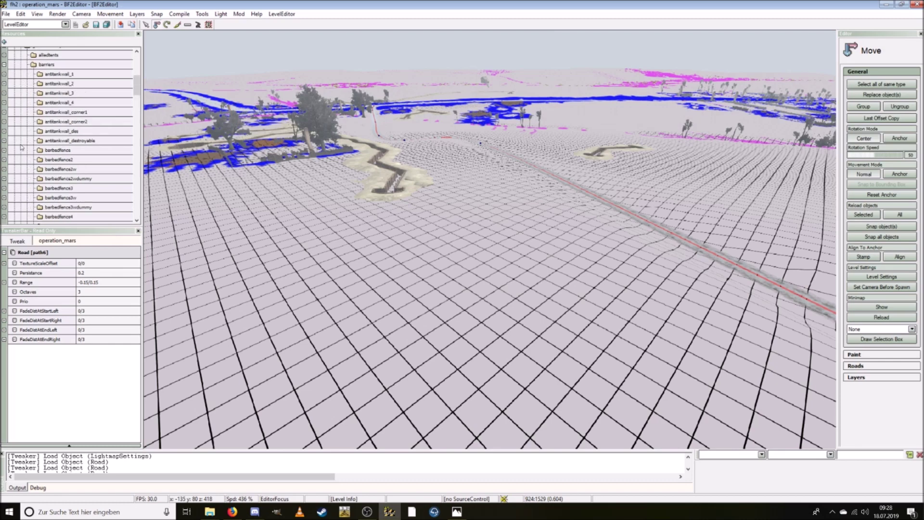
- Place a barbedfence2 object on the open ground between the trench and the road
{"action": "scroll", "coordinate": [22, 137], "scroll_direction": "down", "scroll_amount": 2}
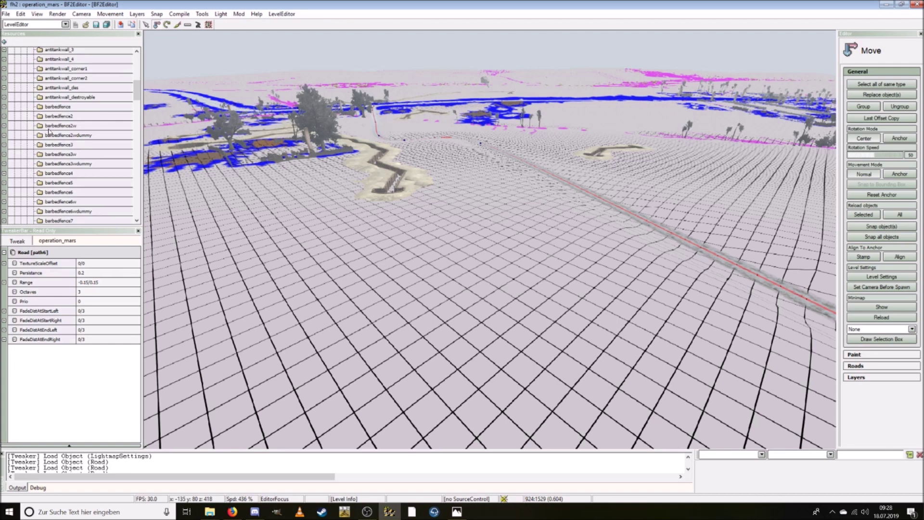
{"action": "scroll", "coordinate": [47, 131], "scroll_direction": "up", "scroll_amount": 1}
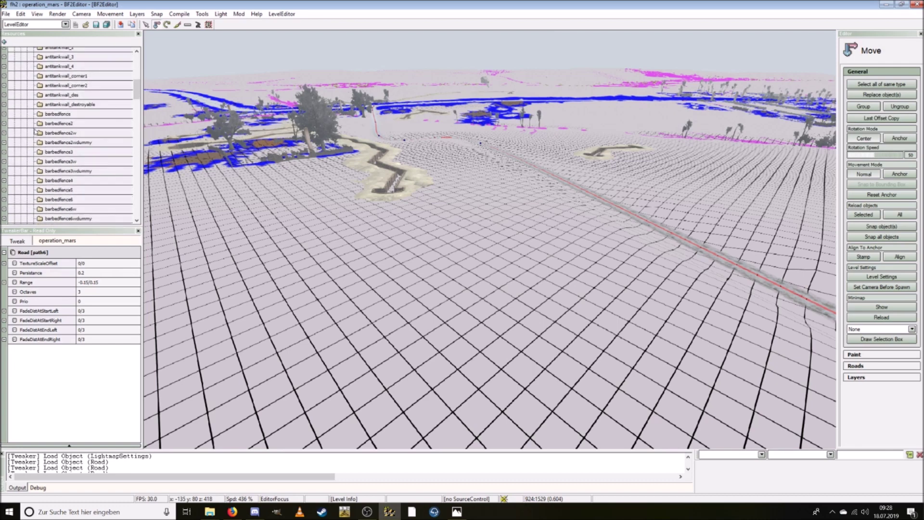
{"action": "left_click", "coordinate": [4, 123]}
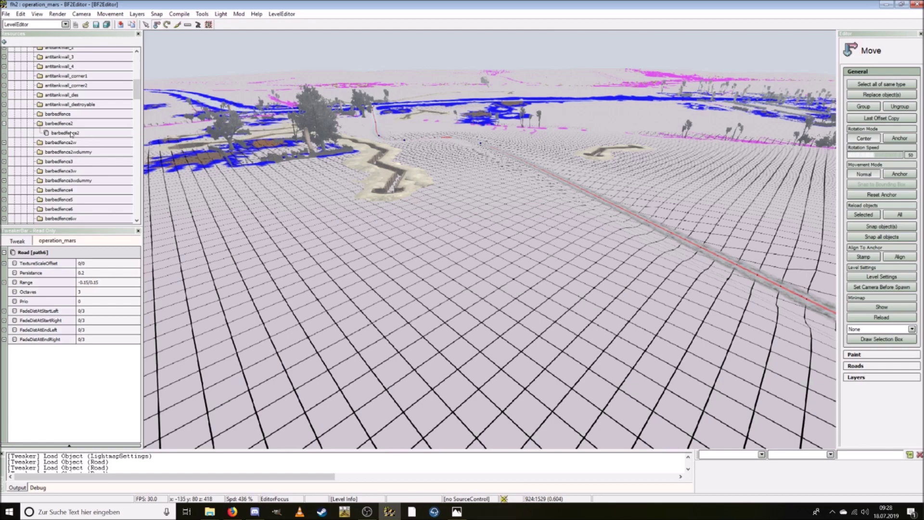
{"action": "left_click", "coordinate": [65, 133]}
{"action": "key", "text": "w"}
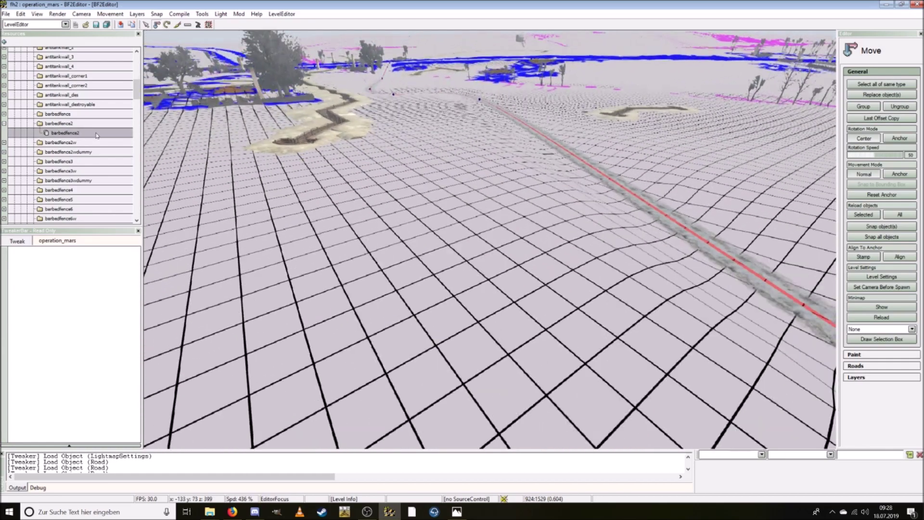
{"action": "left_click_drag", "start_coordinate": [73, 140], "coordinate": [570, 356]}
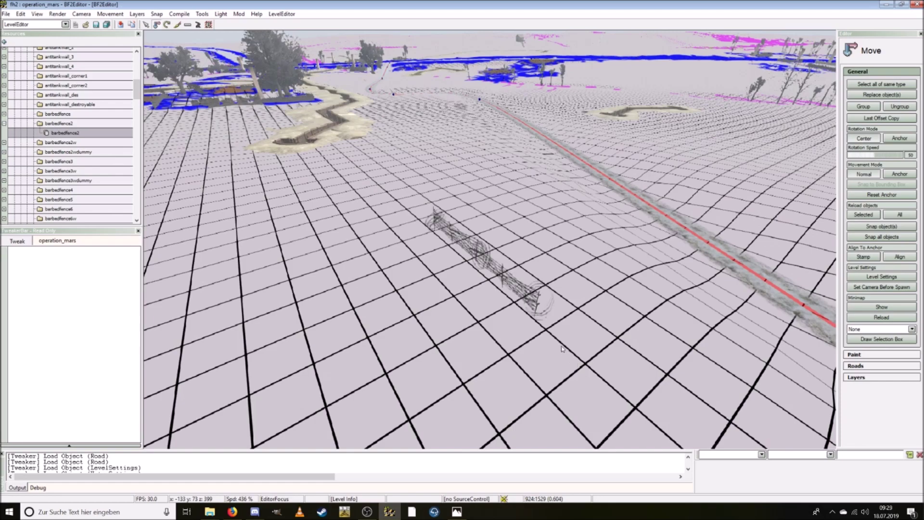
- Place a barbedfence object alongside the barbedfence2 object for comparison
{"action": "key", "text": "w"}
{"action": "scroll", "coordinate": [561, 346], "scroll_direction": "down", "scroll_amount": 2}
{"action": "key", "text": "s"}
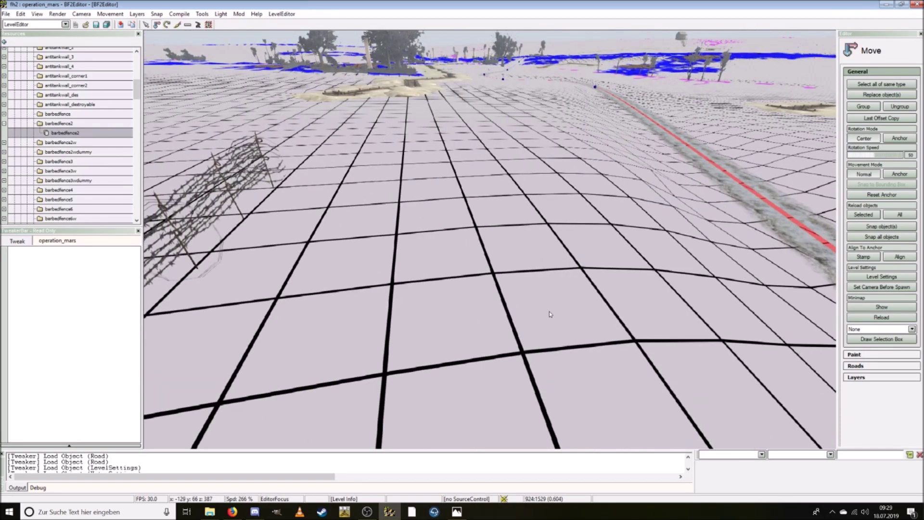
{"action": "scroll", "coordinate": [550, 311], "scroll_direction": "down", "scroll_amount": 4}
{"action": "key", "text": "a"}
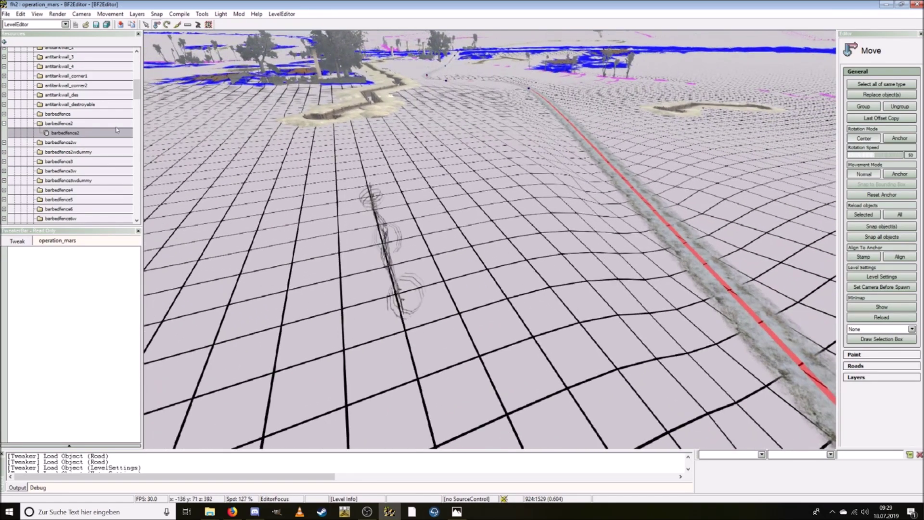
{"action": "left_click", "coordinate": [5, 115]}
{"action": "left_click_drag", "start_coordinate": [62, 124], "coordinate": [355, 287]}
{"action": "right_click_drag", "start_coordinate": [355, 287], "coordinate": [297, 258]}
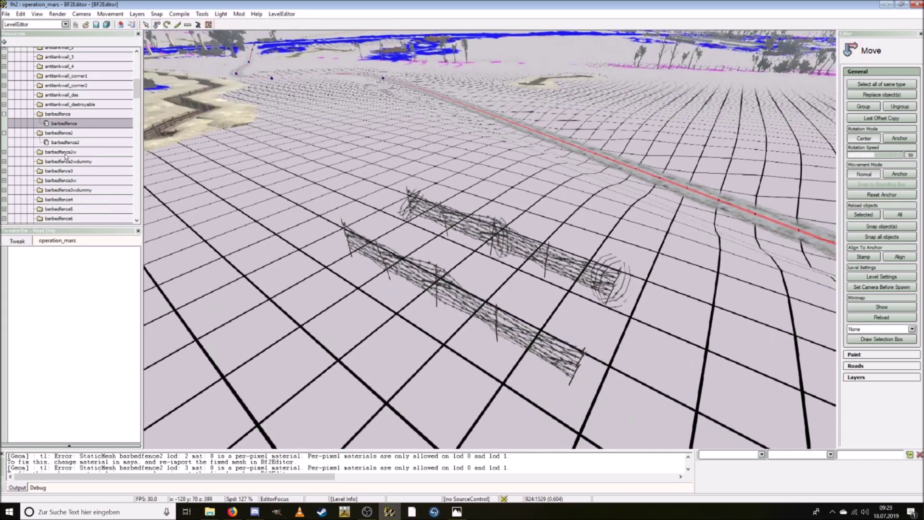
- Place a barbedfence4 and a barbedfence5 object beside the two wire fences
{"action": "scroll", "coordinate": [94, 167], "scroll_direction": "down", "scroll_amount": 2}
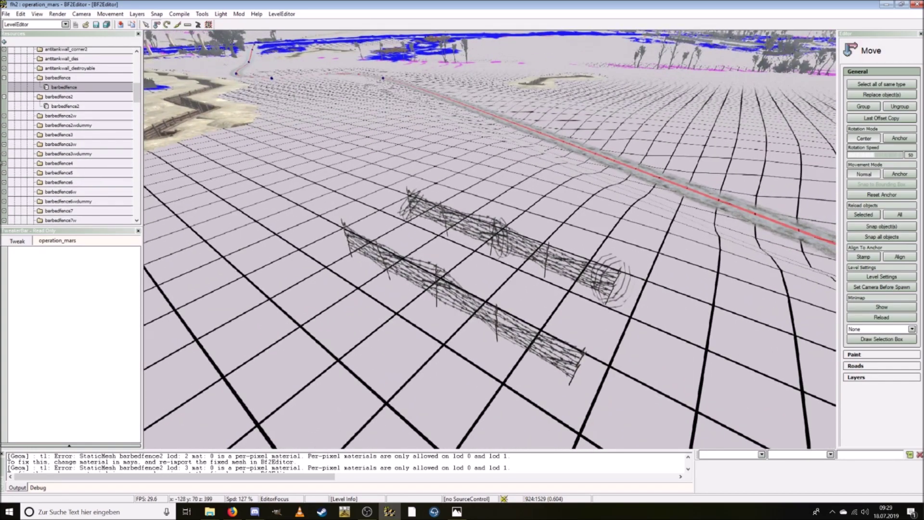
{"action": "left_click", "coordinate": [4, 163]}
{"action": "left_click", "coordinate": [65, 173]}
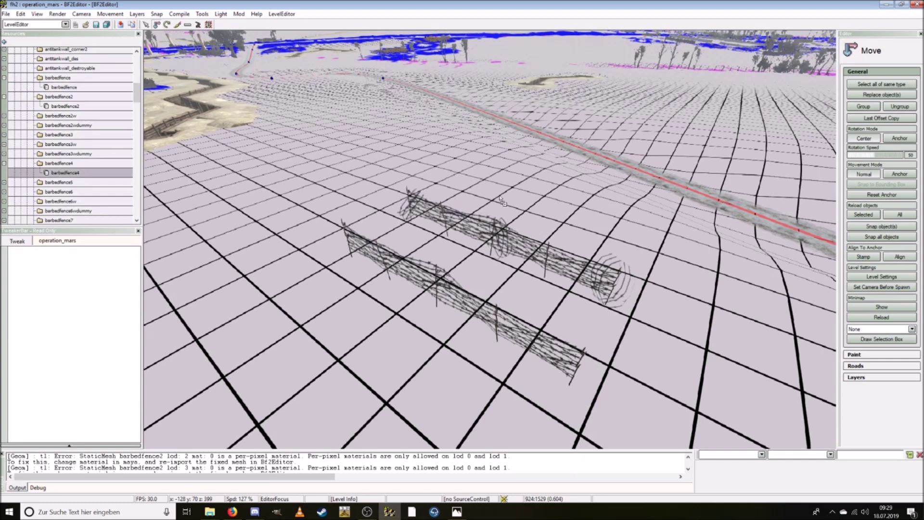
{"action": "left_click", "coordinate": [499, 266]}
{"action": "left_click", "coordinate": [4, 183]}
{"action": "left_click", "coordinate": [65, 191]}
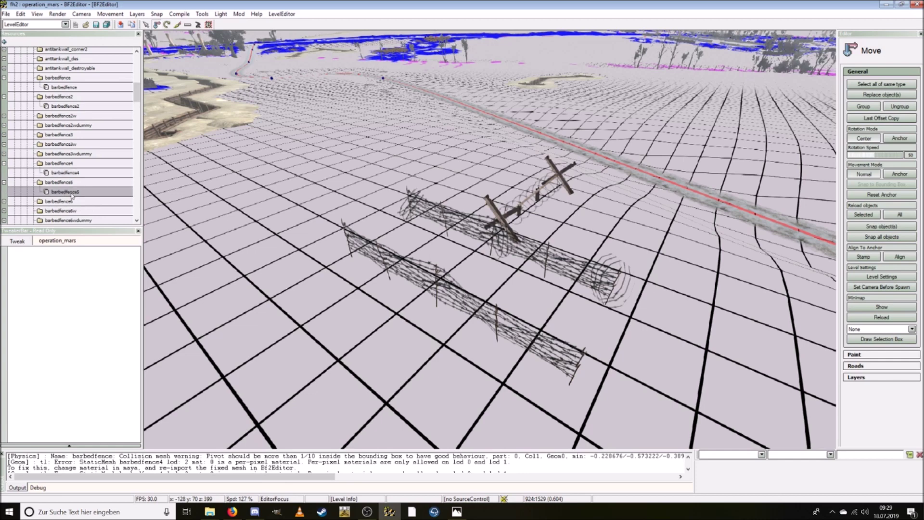
{"action": "left_click", "coordinate": [258, 309]}
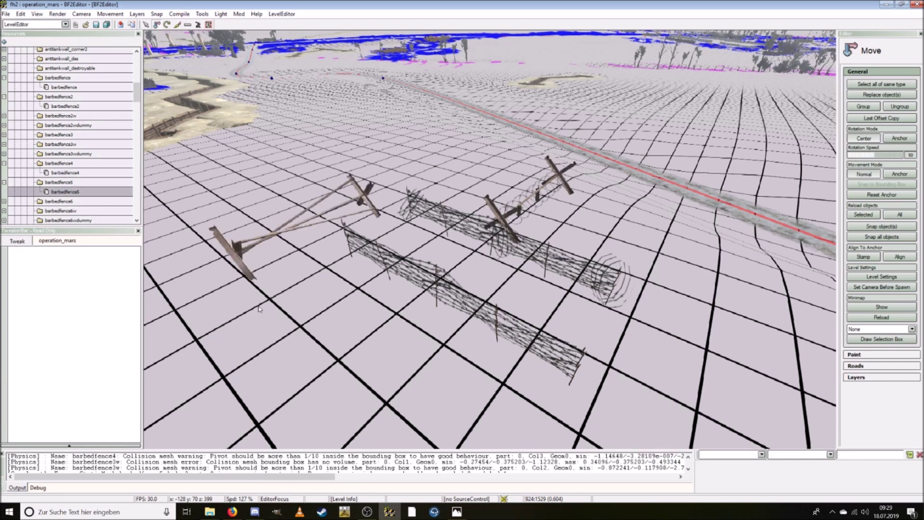
- Place a barbedfence6 object on the ground next to the other sample fences
{"action": "scroll", "coordinate": [56, 179], "scroll_direction": "down", "scroll_amount": 1}
{"action": "left_click", "coordinate": [4, 165]}
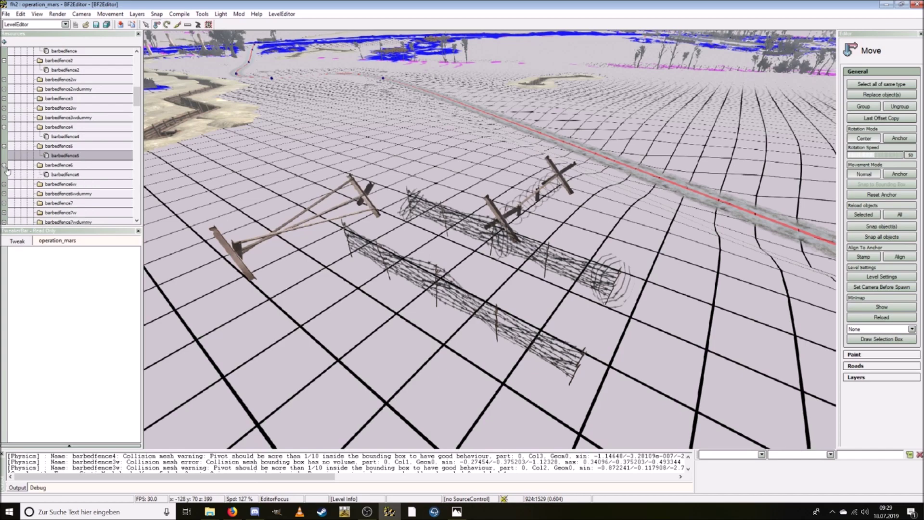
{"action": "left_click", "coordinate": [59, 174]}
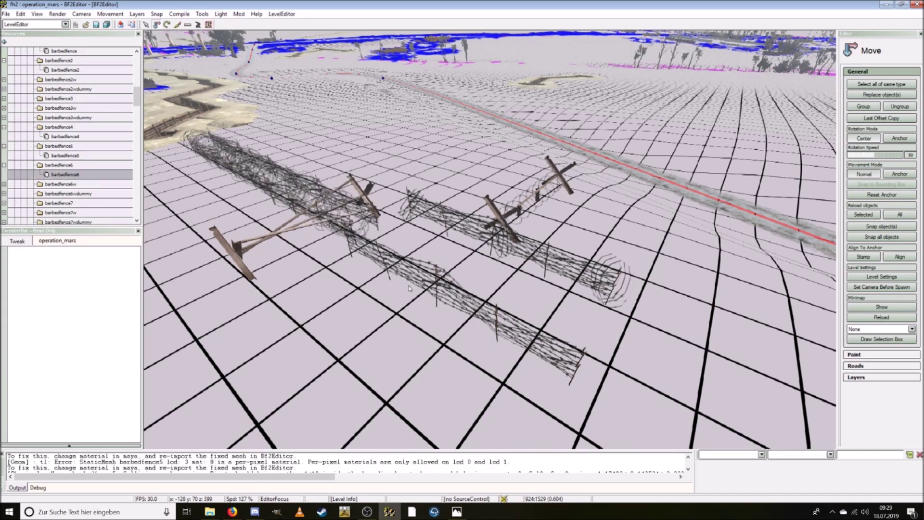
- Delete the barbedfence, barbedfence2, barbedfence4 and barbedfence5 samples, keeping only the barbedfence6 object
{"action": "right_click_drag", "start_coordinate": [353, 220], "coordinate": [367, 302]}
{"action": "left_click", "coordinate": [355, 306]}
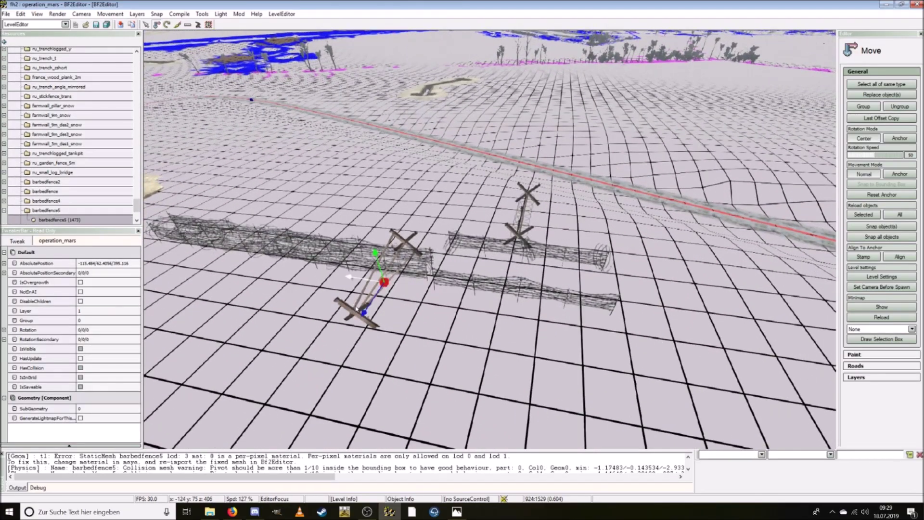
{"action": "key", "text": "Delete"}
{"action": "left_click", "coordinate": [533, 254]}
{"action": "key", "text": "Delete"}
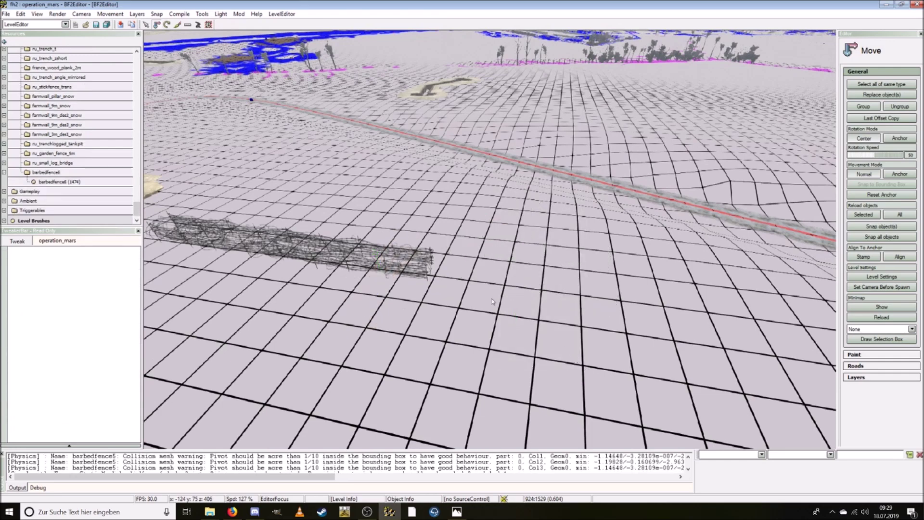
- Place a barbedfence7 sample in front of the barbedfence6 fence for comparison and delete it again
{"action": "scroll", "coordinate": [121, 74], "scroll_direction": "up", "scroll_amount": 20}
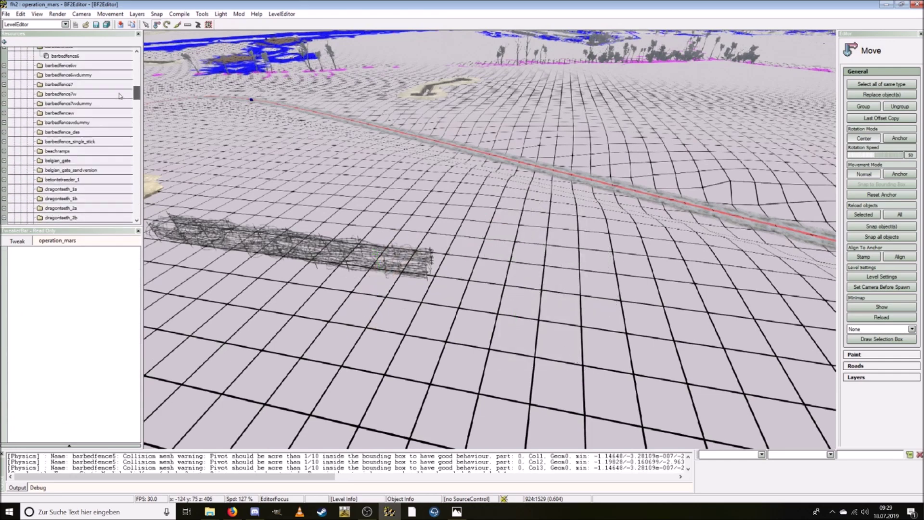
{"action": "scroll", "coordinate": [121, 73], "scroll_direction": "down", "scroll_amount": 10}
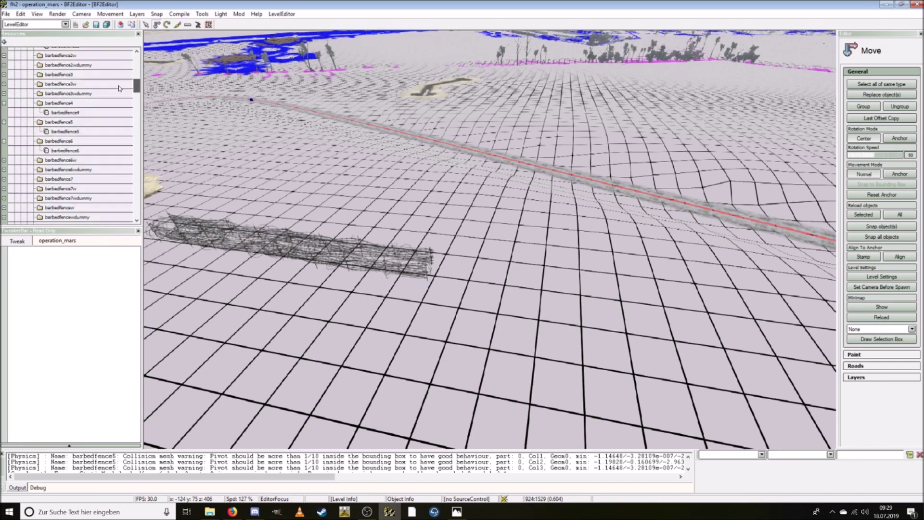
{"action": "left_click", "coordinate": [4, 179]}
{"action": "left_click", "coordinate": [65, 188]}
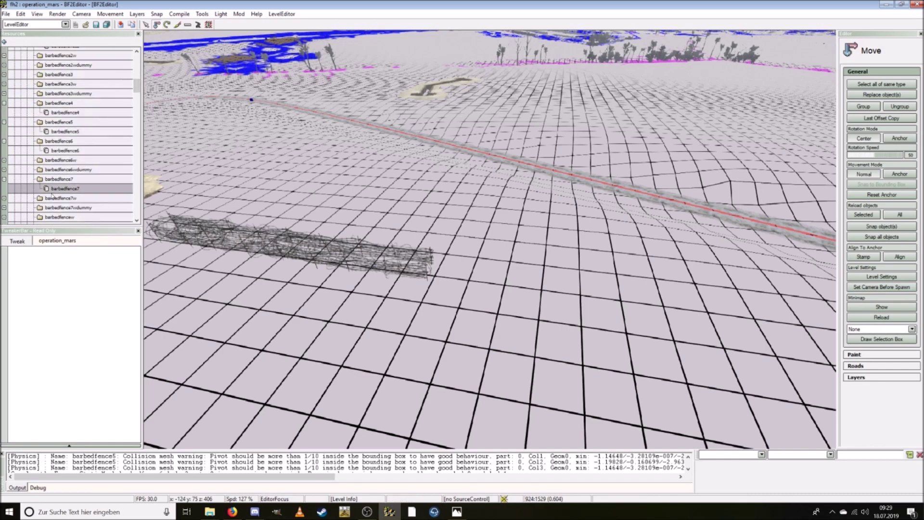
{"action": "scroll", "coordinate": [481, 240], "scroll_direction": "up", "scroll_amount": 3}
{"action": "key", "text": "ctrl+w"}
{"action": "scroll", "coordinate": [84, 198], "scroll_direction": "down", "scroll_amount": 5, "text": "ctrl"}
{"action": "key", "text": "ctrl+s"}
{"action": "left_click_drag", "start_coordinate": [83, 197], "coordinate": [434, 363]}
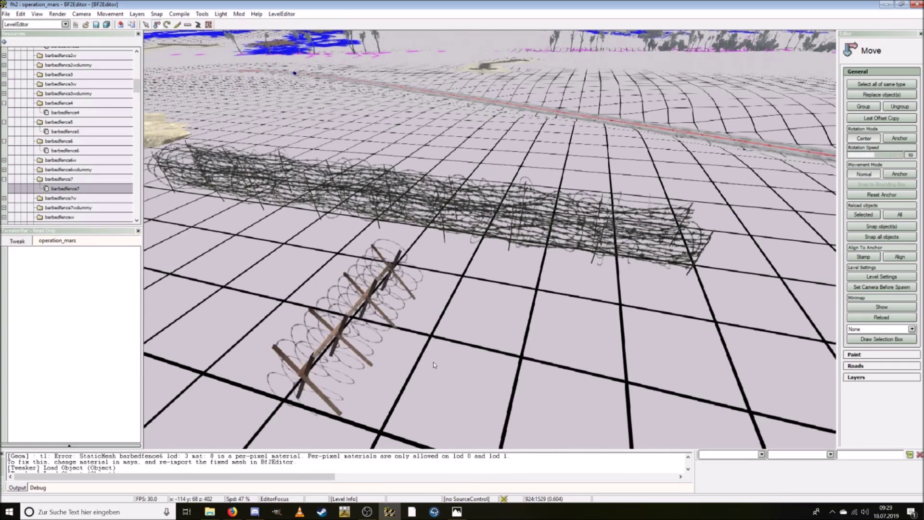
{"action": "left_click", "coordinate": [390, 354]}
{"action": "key", "text": "Delete"}
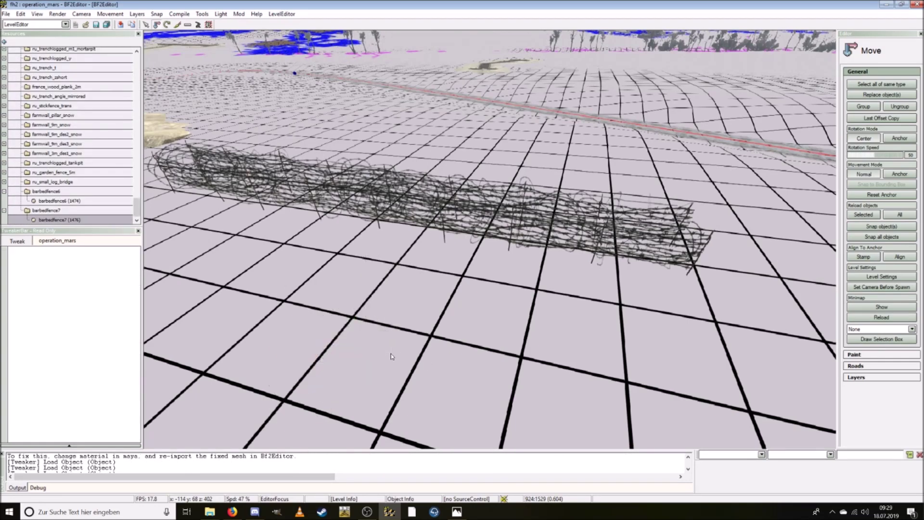
- Try out a barbedfence3 object beside the barbedfence6 fence and remove it
{"action": "left_click_drag", "start_coordinate": [136, 208], "coordinate": [132, 91]}
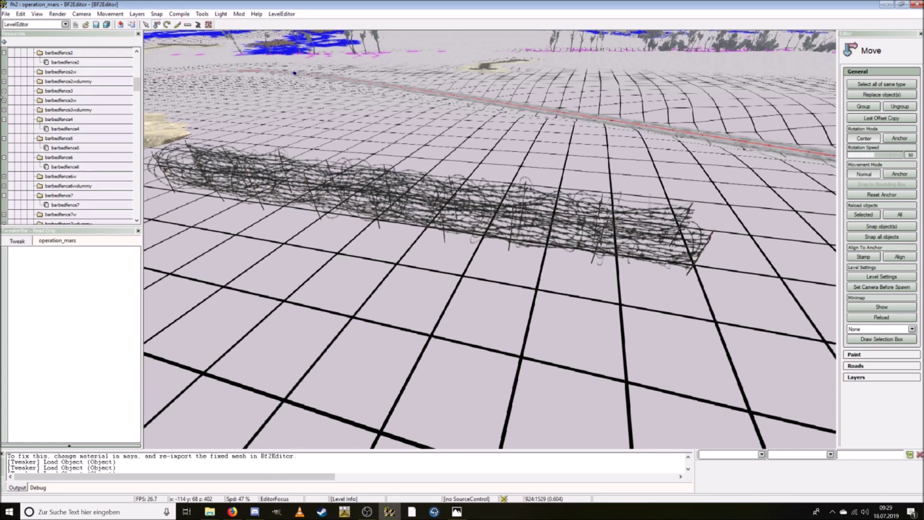
{"action": "left_click", "coordinate": [4, 100]}
{"action": "left_click", "coordinate": [4, 99]}
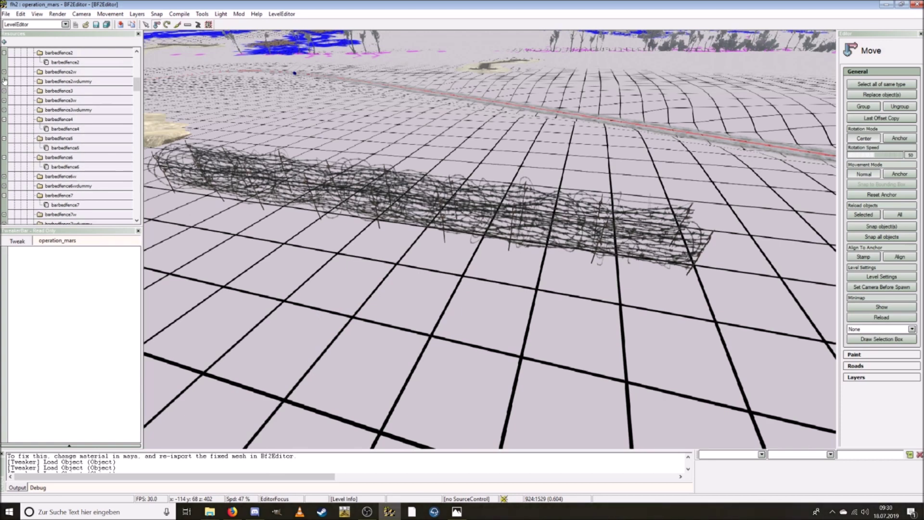
{"action": "left_click", "coordinate": [3, 90]}
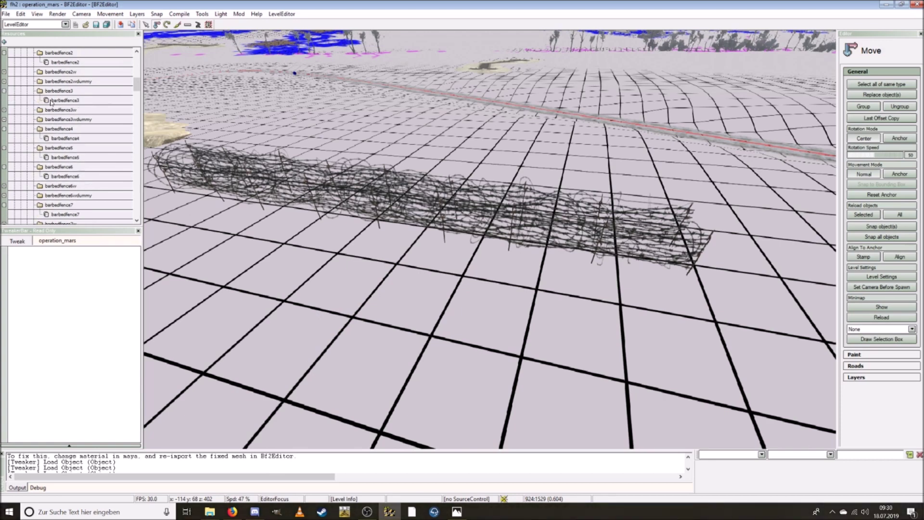
{"action": "left_click", "coordinate": [65, 99]}
{"action": "left_click_drag", "start_coordinate": [228, 194], "coordinate": [474, 407]}
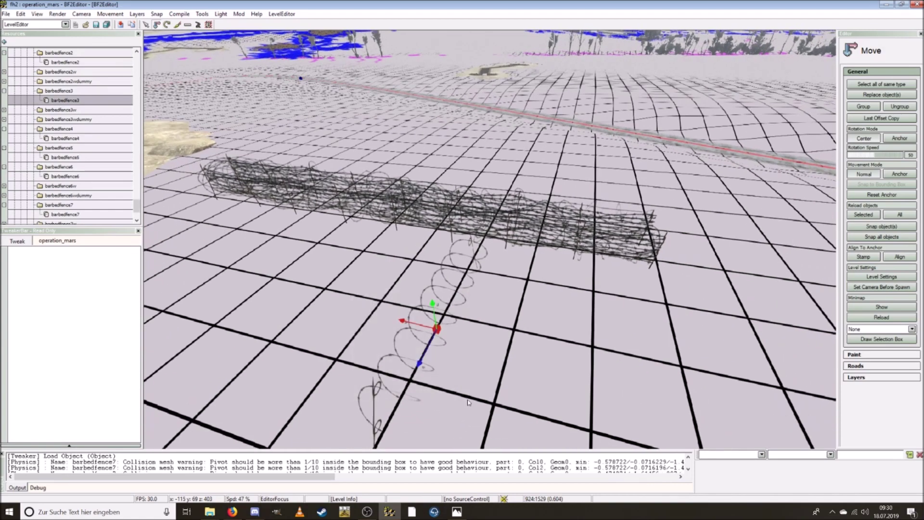
{"action": "key", "text": "Delete"}
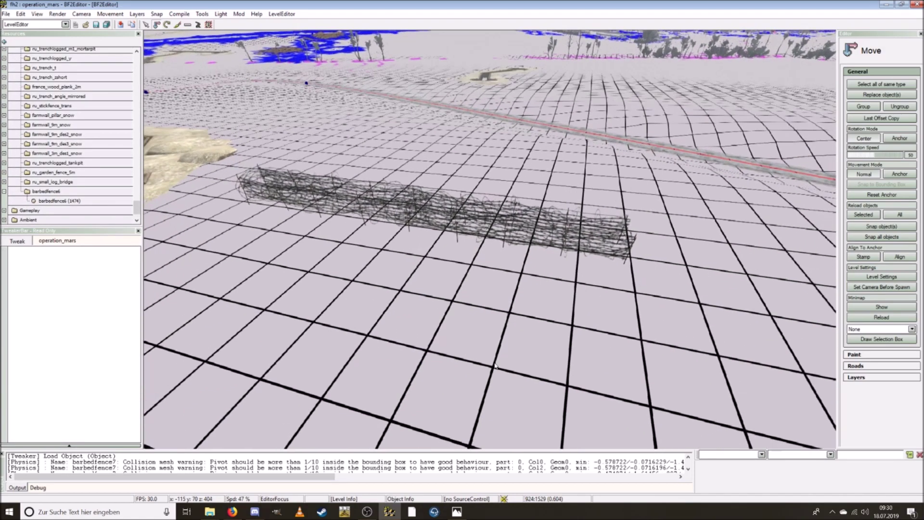
- Place a holzpfahl_1 post from the barriers folder in front of the barbedfence6 fence
{"action": "right_click_drag", "start_coordinate": [439, 276], "coordinate": [374, 295]}
{"action": "left_click_drag", "start_coordinate": [137, 207], "coordinate": [126, 71]}
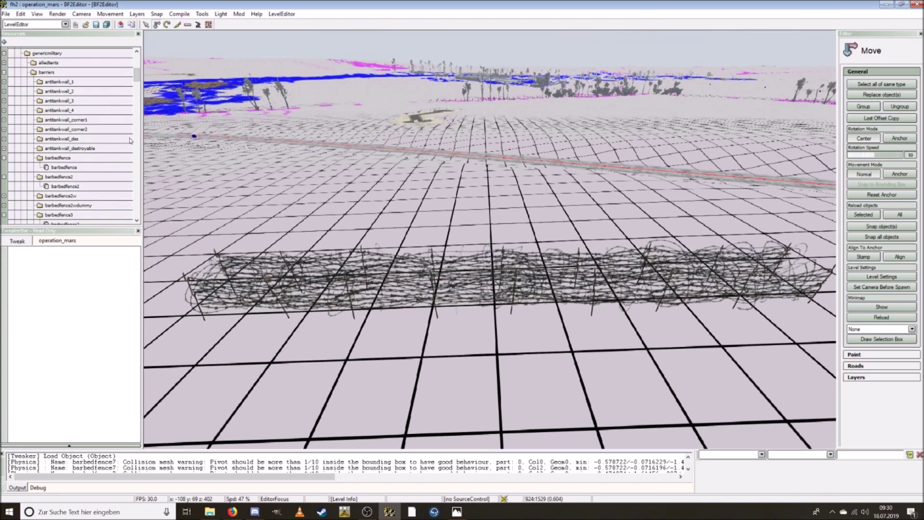
{"action": "scroll", "coordinate": [74, 128], "scroll_direction": "down", "scroll_amount": 5}
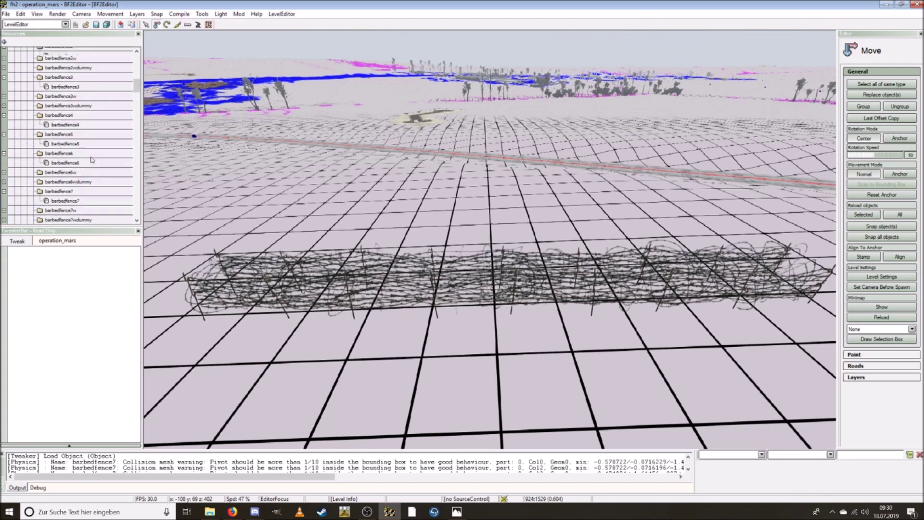
{"action": "scroll", "coordinate": [91, 160], "scroll_direction": "down", "scroll_amount": 4}
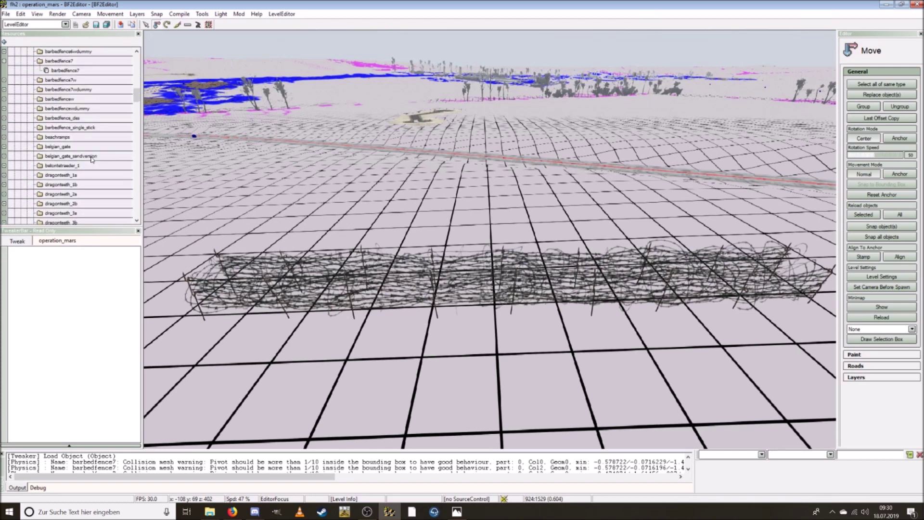
{"action": "scroll", "coordinate": [92, 160], "scroll_direction": "down", "scroll_amount": 1}
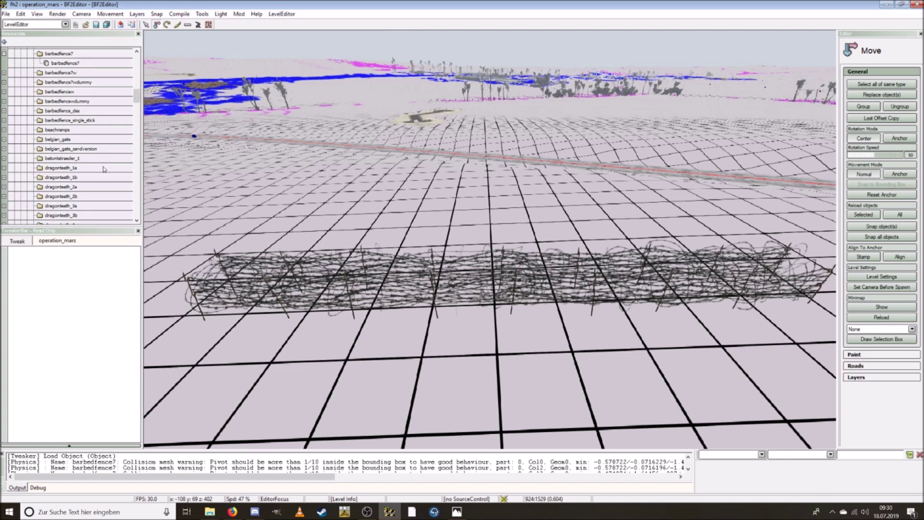
{"action": "scroll", "coordinate": [104, 169], "scroll_direction": "down", "scroll_amount": 5}
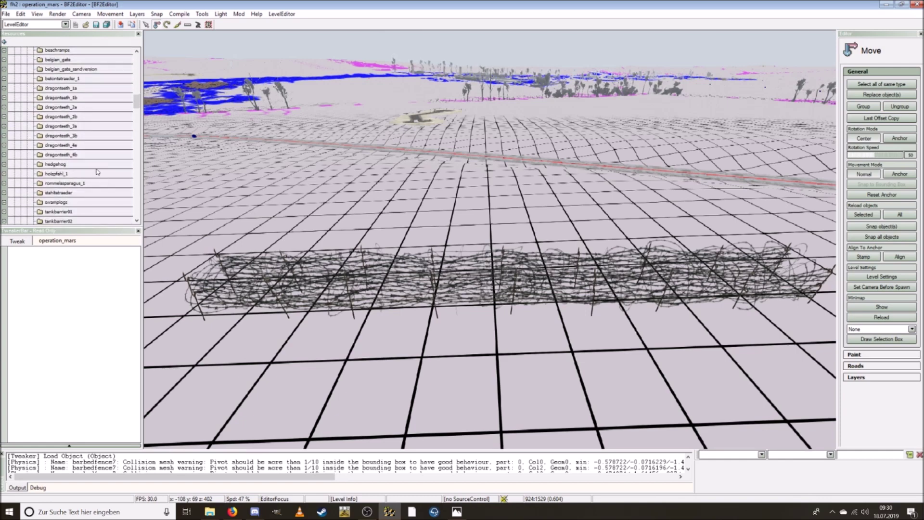
{"action": "scroll", "coordinate": [78, 165], "scroll_direction": "down", "scroll_amount": 1}
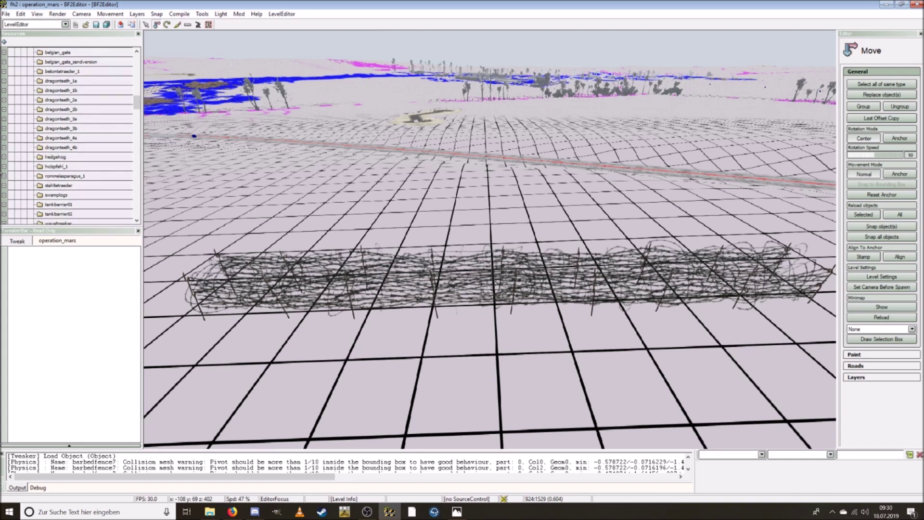
{"action": "left_click", "coordinate": [4, 167]}
{"action": "left_click", "coordinate": [60, 177]}
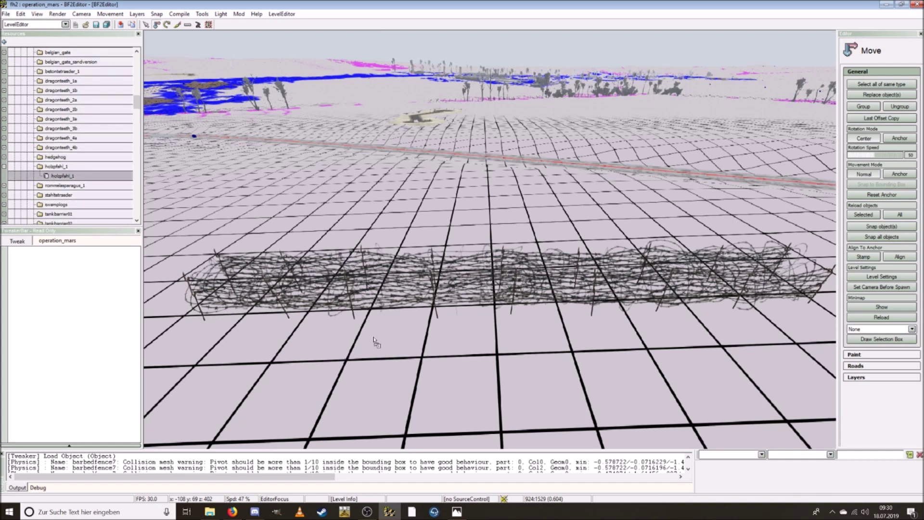
{"action": "left_click_drag", "start_coordinate": [422, 387], "coordinate": [419, 384]}
- Place a rommelasparagus_1 object next to the holzpfahl_1 post
{"action": "left_click", "coordinate": [4, 186]}
{"action": "left_click_drag", "start_coordinate": [69, 195], "coordinate": [510, 374]}
{"action": "key", "text": "ctrl+w"}
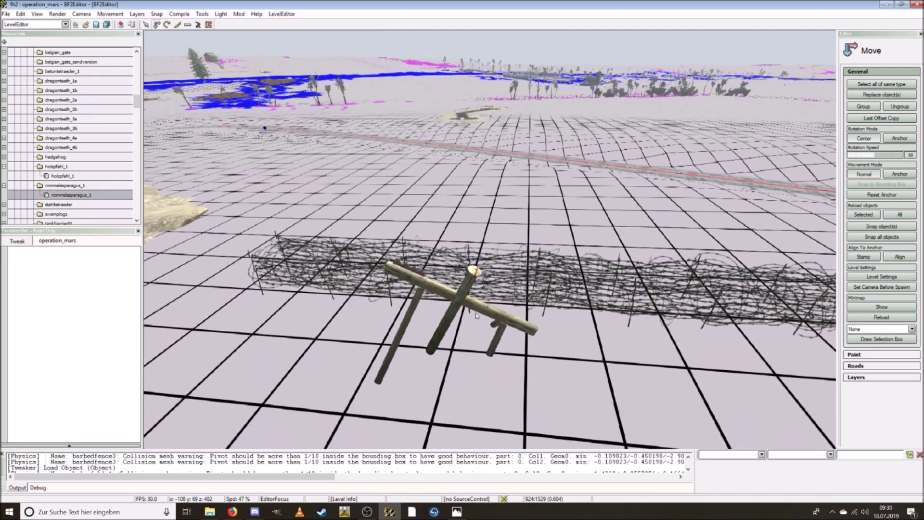
- Place a tankbarrier01 object on the open ground in front of the barbed wire fence
{"action": "scroll", "coordinate": [87, 203], "scroll_direction": "down", "scroll_amount": 3}
{"action": "key", "text": "ctrl+s"}
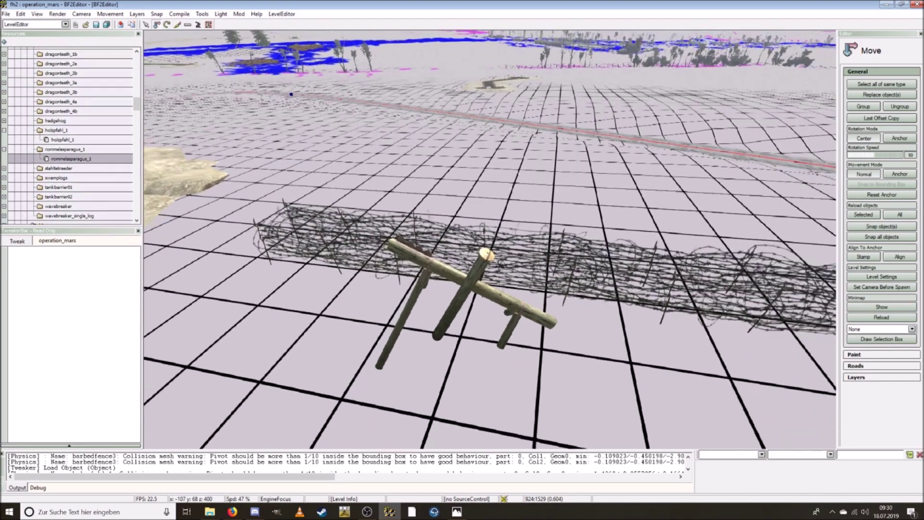
{"action": "key", "text": "ctrl+w"}
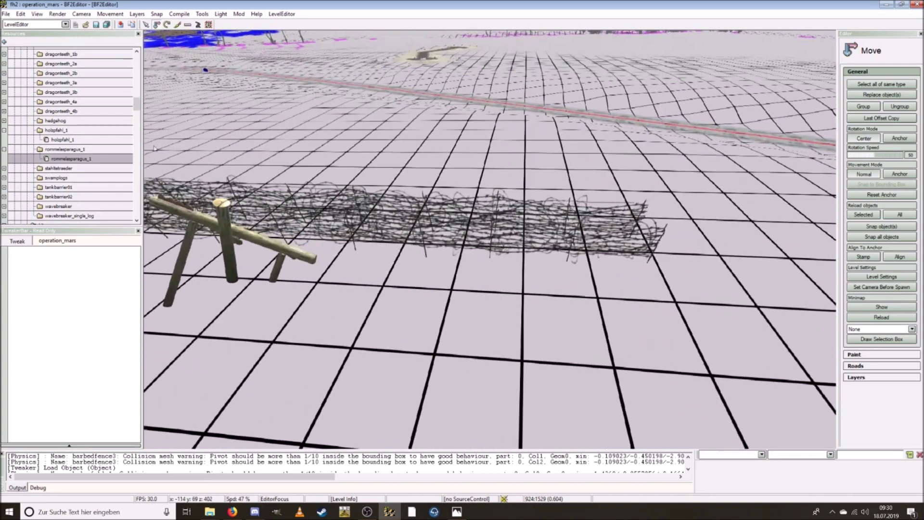
{"action": "left_click", "coordinate": [4, 187]}
{"action": "left_click", "coordinate": [64, 196]}
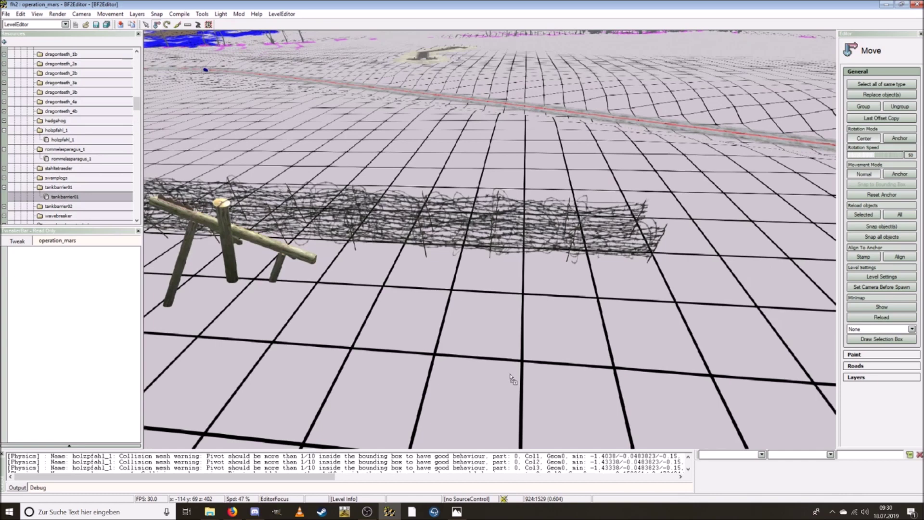
{"action": "left_click_drag", "start_coordinate": [511, 376], "coordinate": [511, 376]}
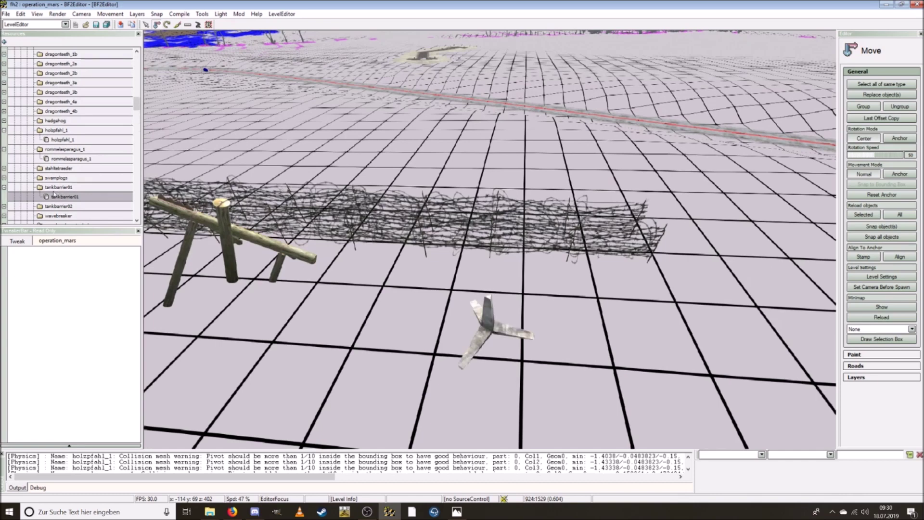
- Place swamplog1, swamplog2 and swamplog3 posts in a row in front of the barbedfence6 fence
{"action": "left_click", "coordinate": [4, 177]}
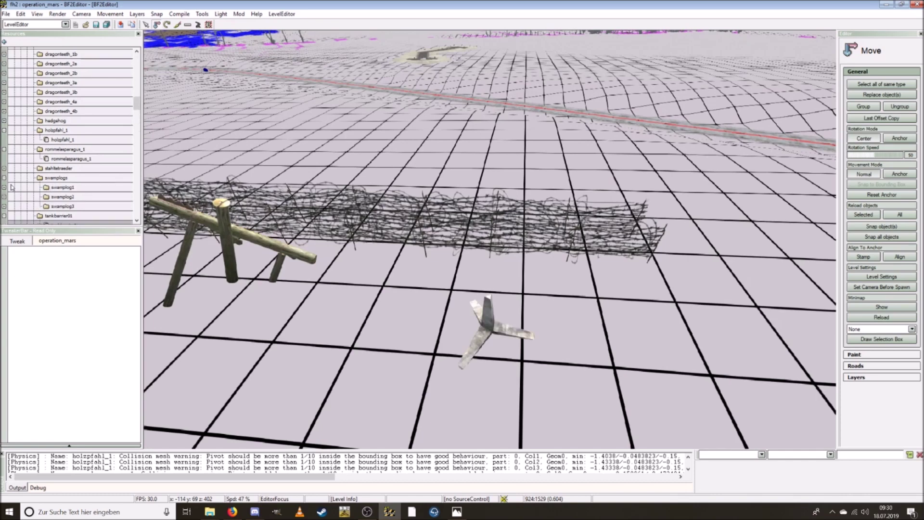
{"action": "left_click", "coordinate": [4, 187]}
{"action": "left_click", "coordinate": [69, 196]}
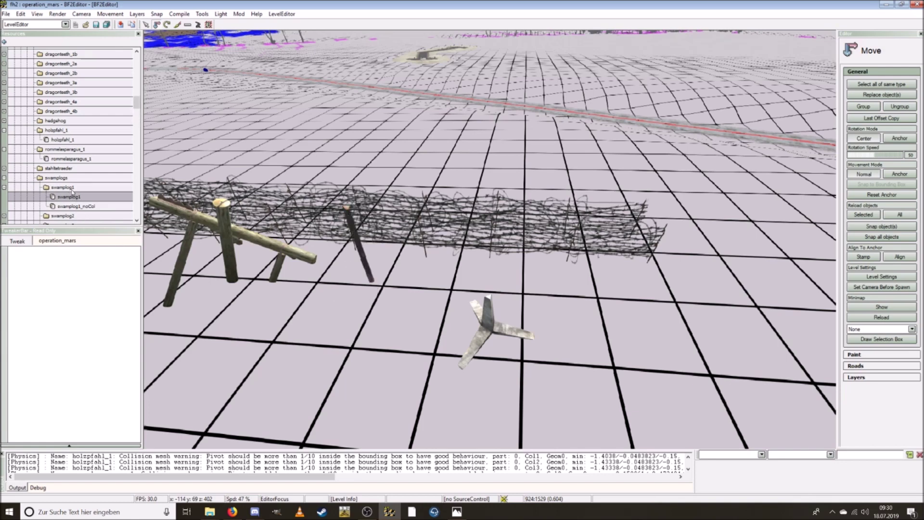
{"action": "scroll", "coordinate": [51, 190], "scroll_direction": "down", "scroll_amount": 2}
{"action": "left_click", "coordinate": [4, 179]}
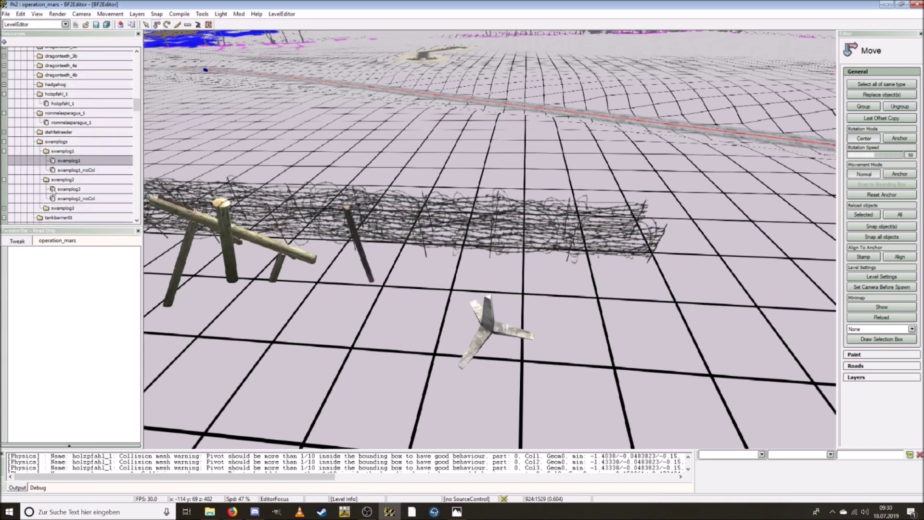
{"action": "left_click", "coordinate": [69, 189]}
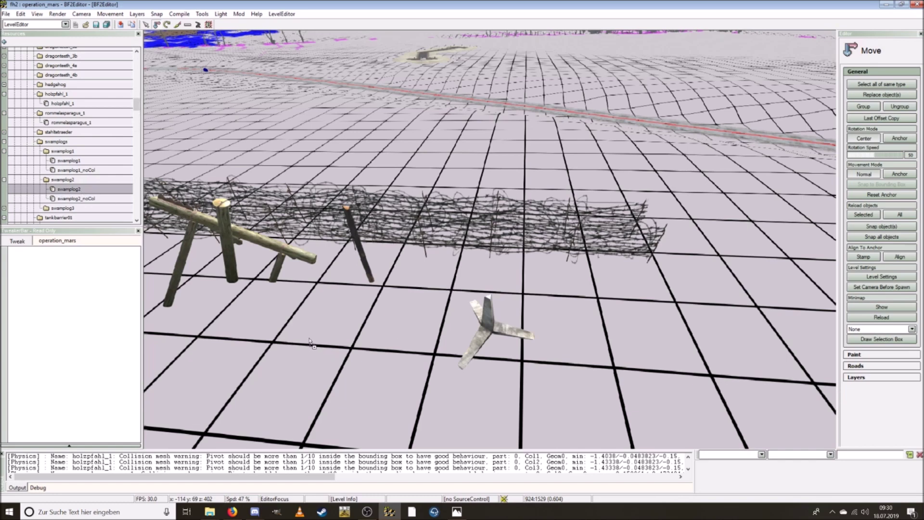
{"action": "scroll", "coordinate": [91, 191], "scroll_direction": "down", "scroll_amount": 1}
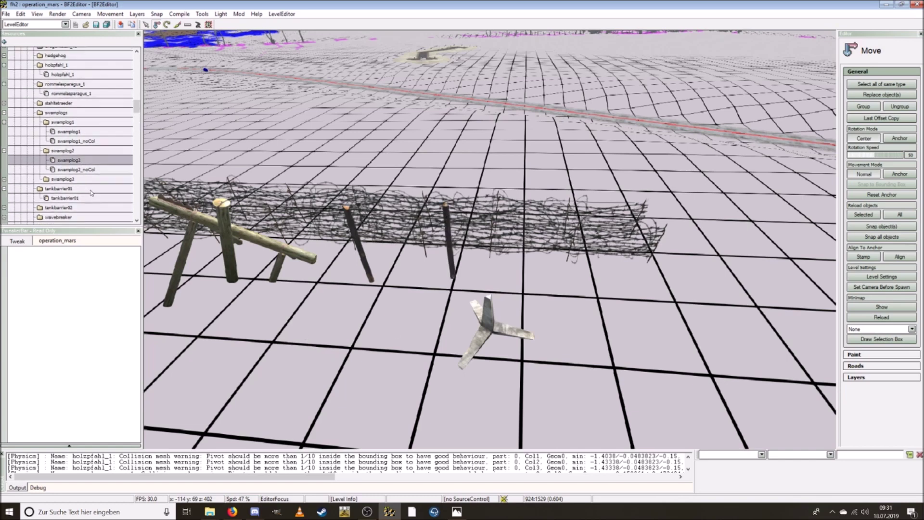
{"action": "left_click", "coordinate": [4, 179]}
{"action": "left_click", "coordinate": [68, 188]}
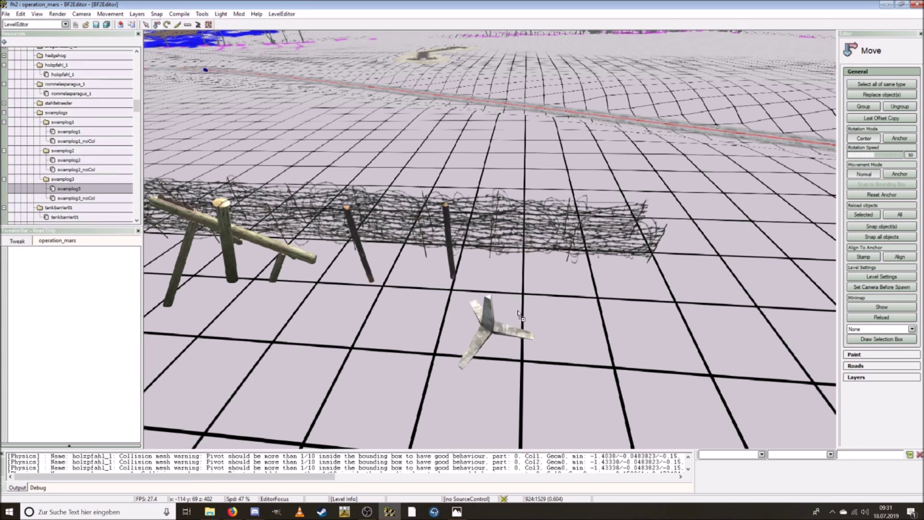
{"action": "left_click", "coordinate": [529, 284]}
- Delete the tankbarrier01, rommelasparagus_1 and holzpfahl_1 samples, keeping the three swamplog posts and the barbedfence6 object
{"action": "left_click", "coordinate": [485, 327]}
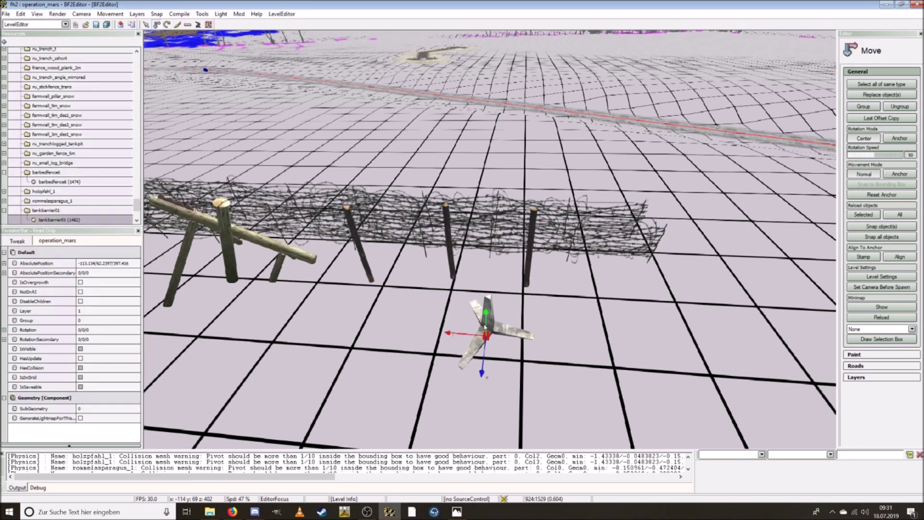
{"action": "key", "text": "Delete"}
{"action": "left_click", "coordinate": [271, 248]}
{"action": "key", "text": "Delete"}
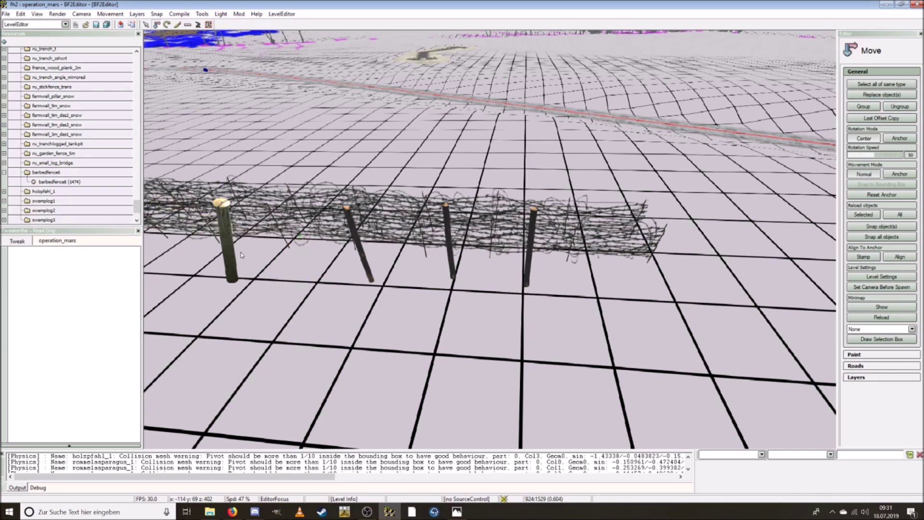
{"action": "left_click", "coordinate": [235, 275]}
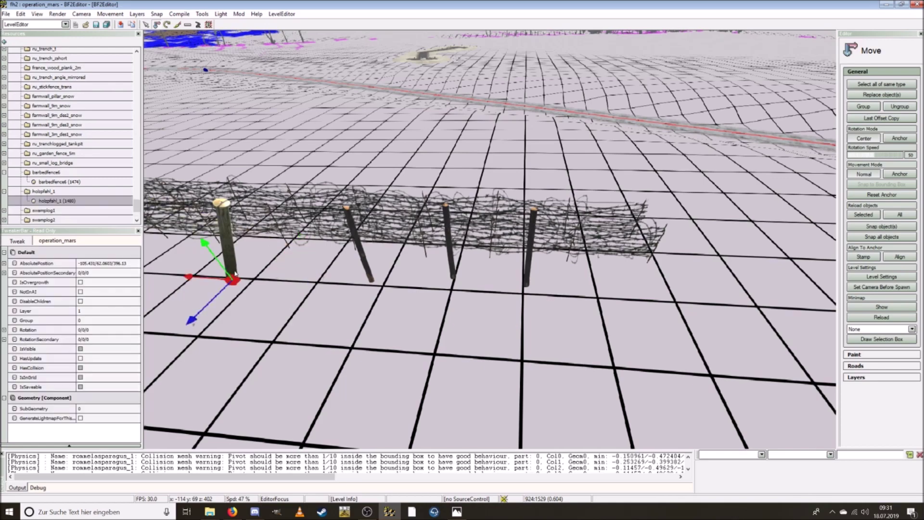
{"action": "key", "text": "Delete"}
- Place a ru_improvised_tank_trap from the russia military objects in front of the trench-side part of the barbedfence6 fence
{"action": "right_click_drag", "start_coordinate": [235, 275], "coordinate": [221, 155]}
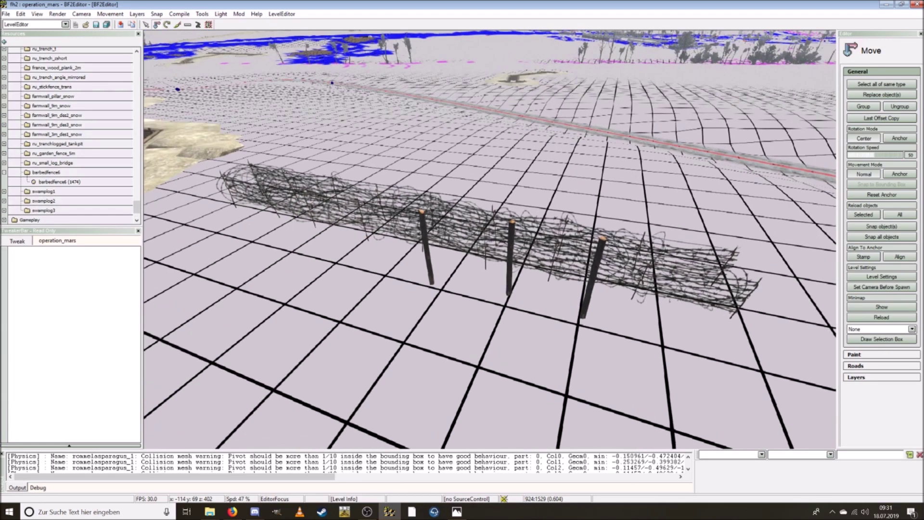
{"action": "left_click_drag", "start_coordinate": [138, 207], "coordinate": [134, 69]}
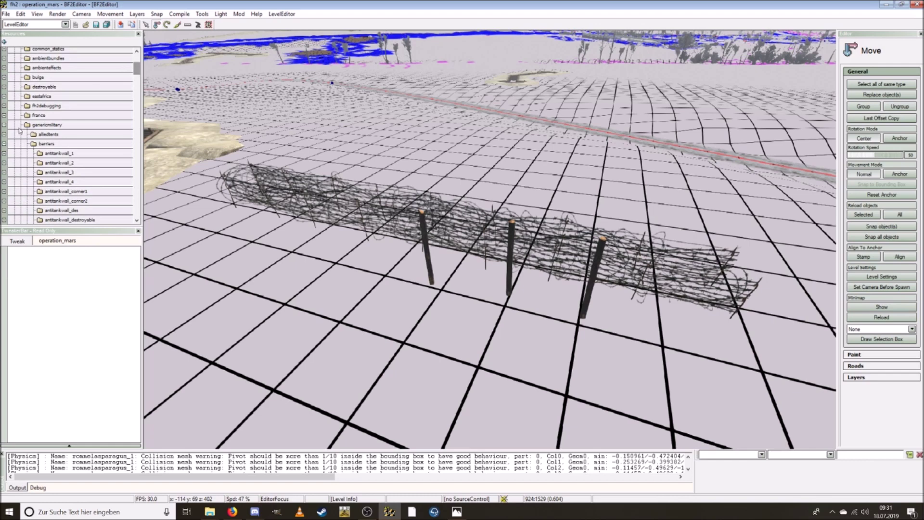
{"action": "left_click", "coordinate": [5, 125]}
{"action": "scroll", "coordinate": [36, 192], "scroll_direction": "down", "scroll_amount": 4}
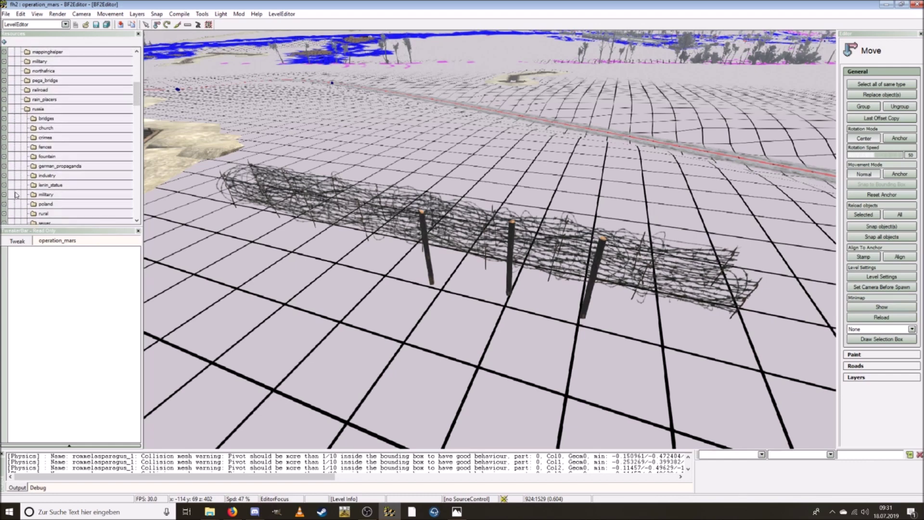
{"action": "scroll", "coordinate": [16, 194], "scroll_direction": "down", "scroll_amount": 2}
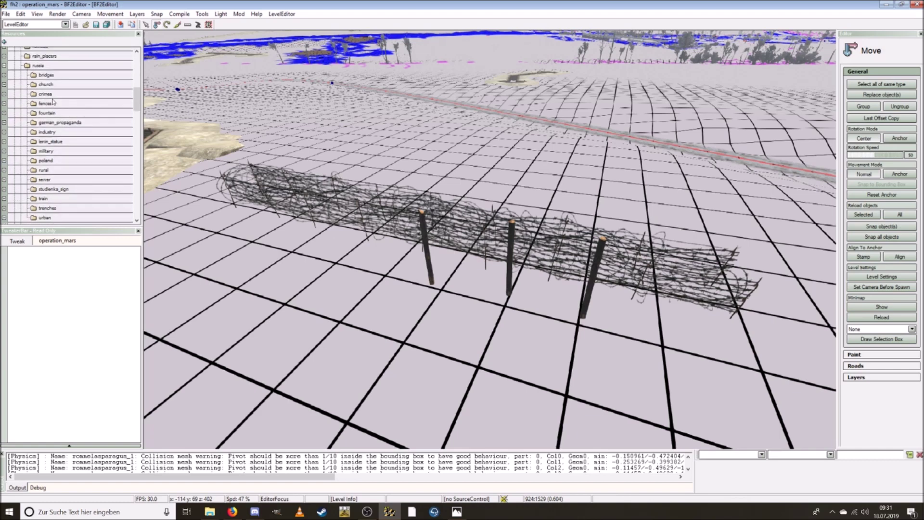
{"action": "scroll", "coordinate": [14, 137], "scroll_direction": "down", "scroll_amount": 1}
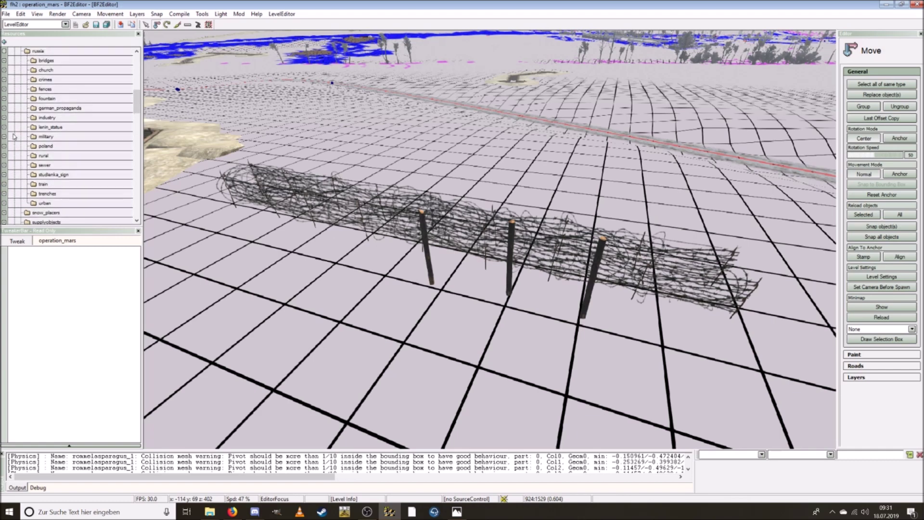
{"action": "left_click", "coordinate": [5, 137]}
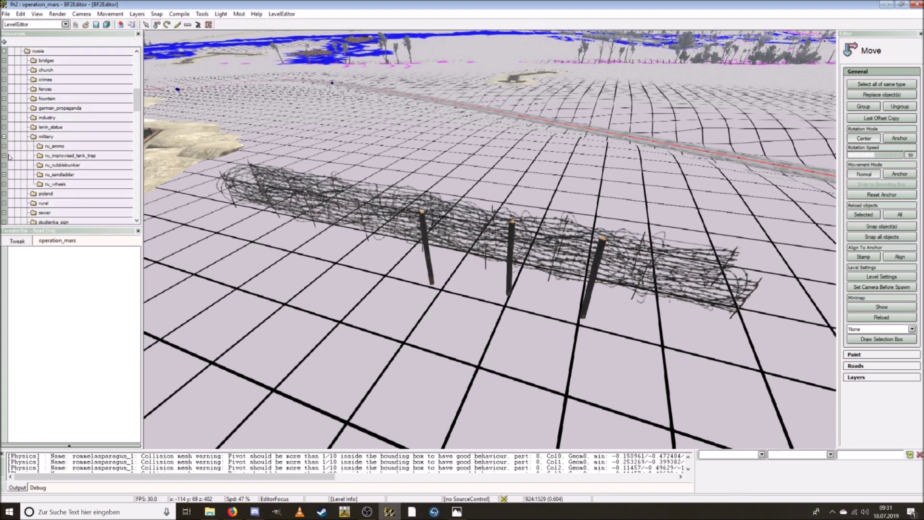
{"action": "left_click", "coordinate": [5, 155]}
{"action": "left_click", "coordinate": [92, 164]}
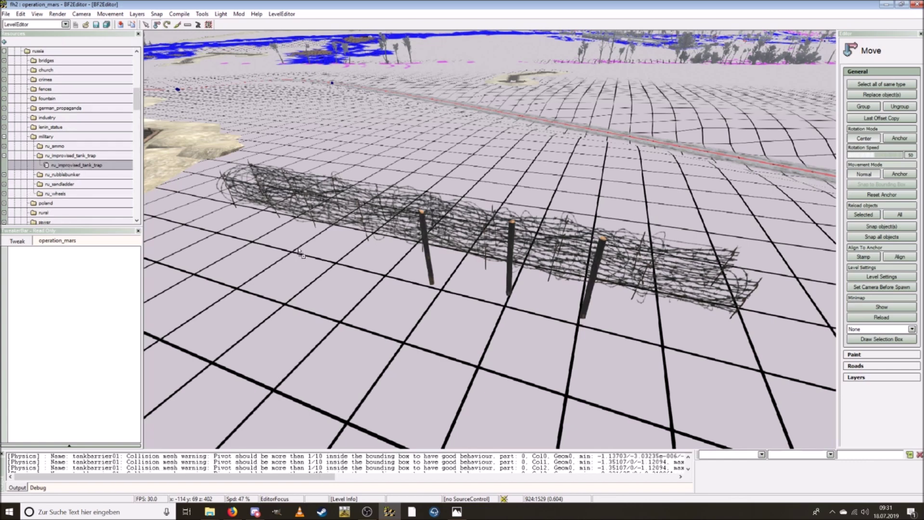
{"action": "left_click", "coordinate": [317, 246]}
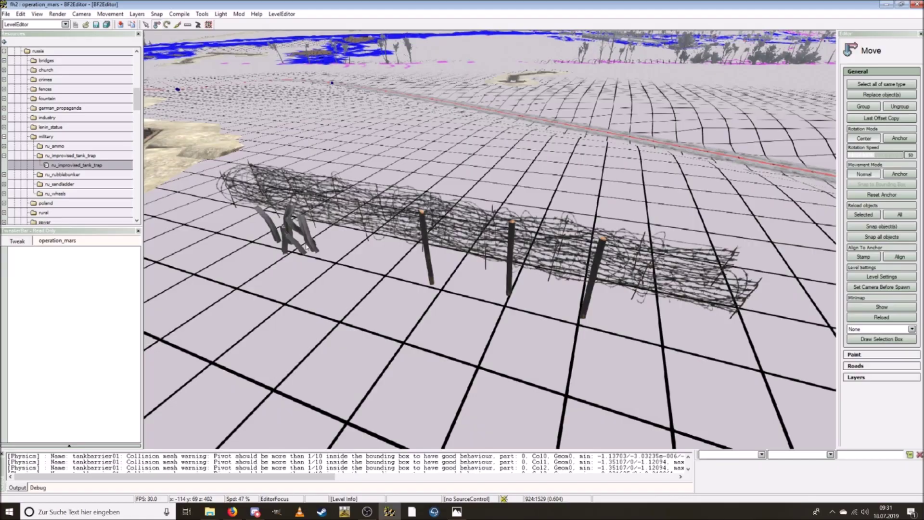
- Move the swamplog1 post along the barbed wire fence to the end farthest from the trench
{"action": "key", "text": "ctrl+w"}
{"action": "key", "text": "ctrl+s"}
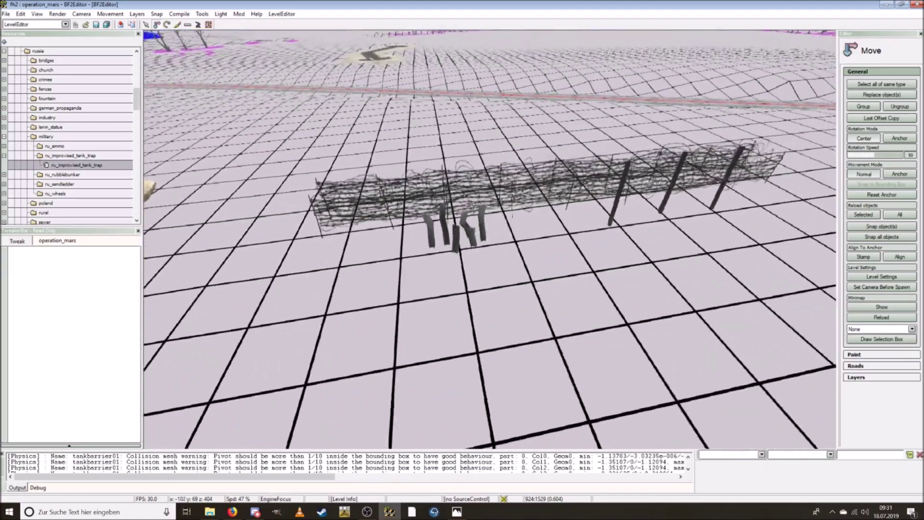
{"action": "key", "text": "d"}
{"action": "left_click", "coordinate": [542, 224]}
{"action": "left_click_drag", "start_coordinate": [509, 199], "coordinate": [158, 234]}
{"action": "key", "text": "ctrl"}
{"action": "key", "text": "s"}
{"action": "key", "text": "d"}
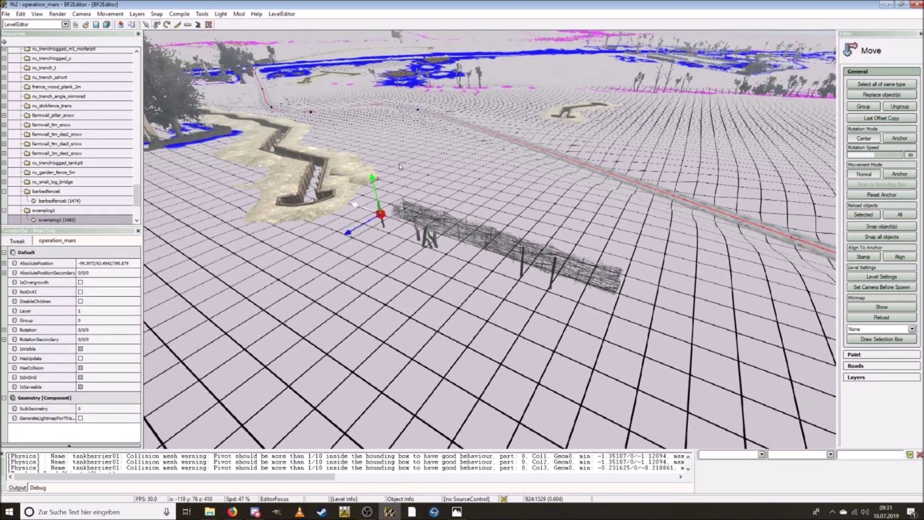
{"action": "key", "text": "w"}
{"action": "key", "text": "a"}
{"action": "left_click_drag", "start_coordinate": [376, 200], "coordinate": [734, 327]}
- Shift the swamplog1 post sideways into line with the fence and inward until it stands inside the wire coil's end
{"action": "key", "text": "ctrl"}
{"action": "key", "text": "w"}
{"action": "key", "text": "a"}
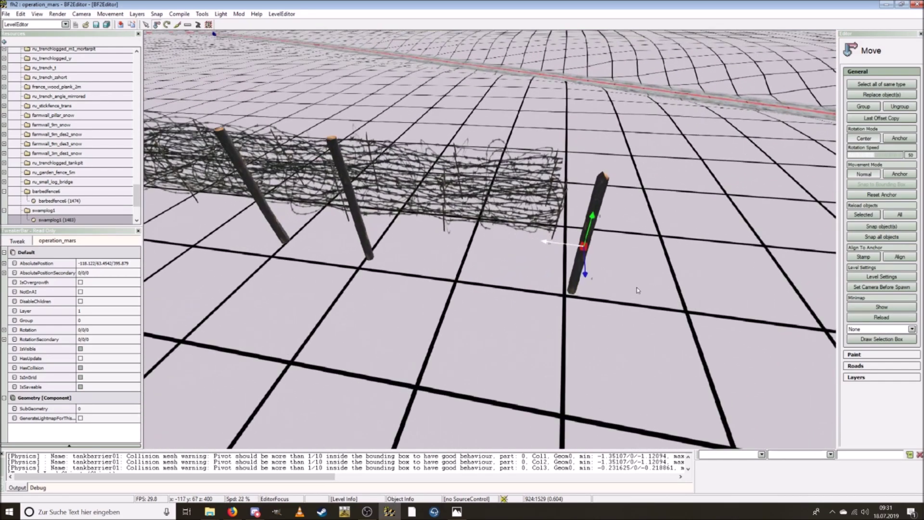
{"action": "left_click_drag", "start_coordinate": [589, 275], "coordinate": [589, 218]}
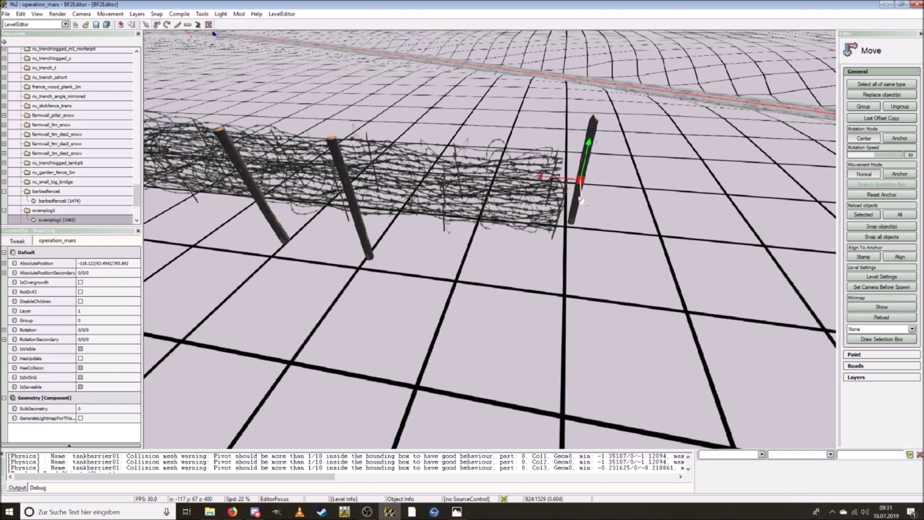
{"action": "key", "text": "ctrl"}
{"action": "key", "text": "w"}
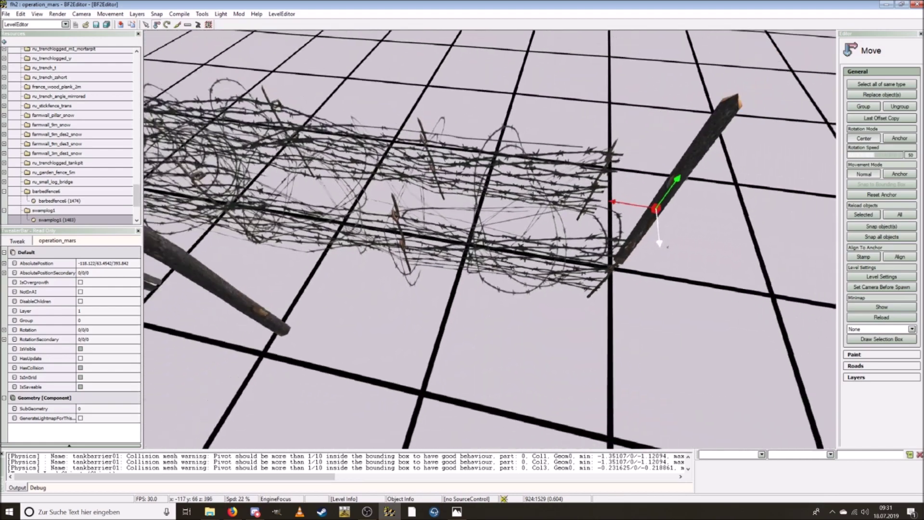
{"action": "key", "text": "ctrl"}
{"action": "scroll", "coordinate": [550, 206], "scroll_direction": "down", "scroll_amount": 3}
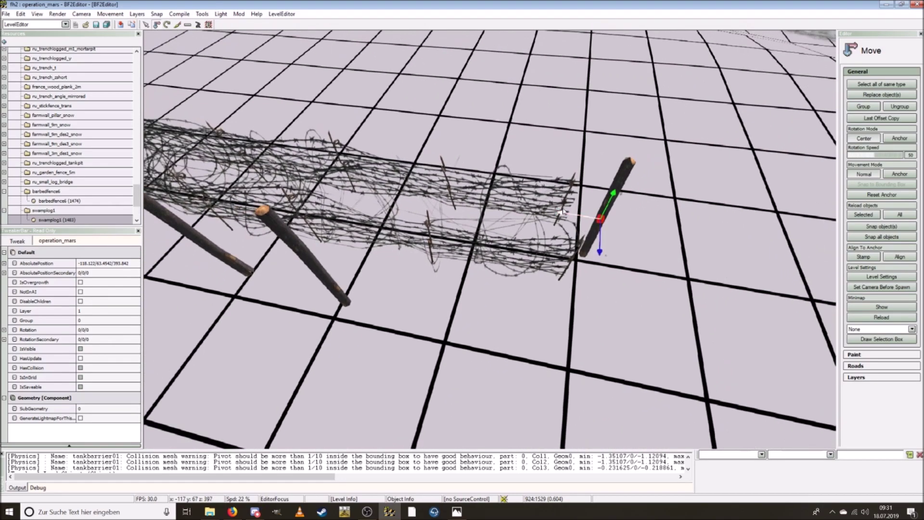
{"action": "left_click_drag", "start_coordinate": [563, 210], "coordinate": [543, 212]}
{"action": "scroll", "coordinate": [530, 217], "scroll_direction": "up", "scroll_amount": 5}
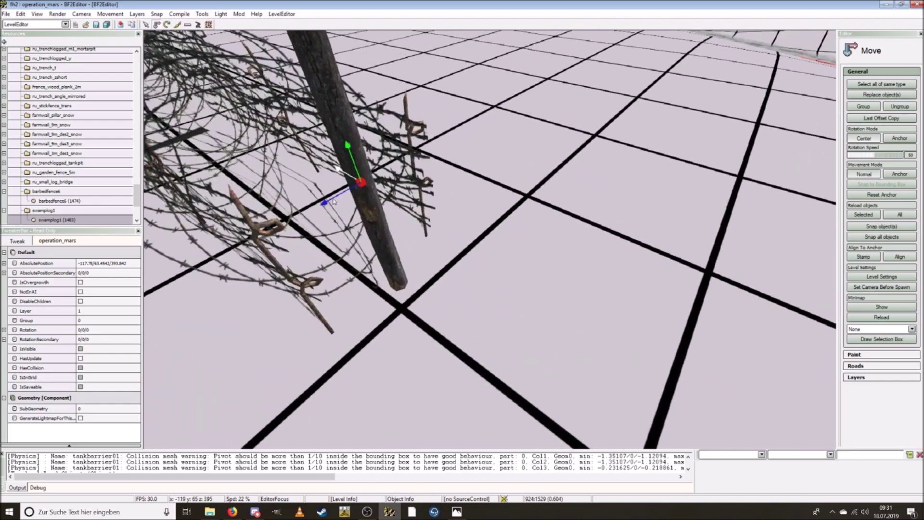
- Lower the swamplog1 post into the ground at the fence's end and tilt it
{"action": "left_click_drag", "start_coordinate": [347, 146], "coordinate": [367, 197]}
{"action": "key", "text": "ctrl"}
{"action": "key", "text": "s"}
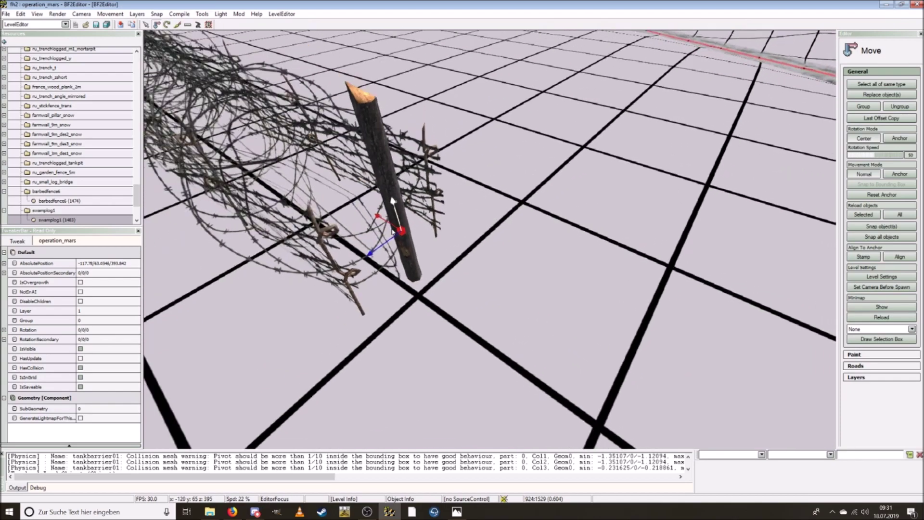
{"action": "key", "text": "a"}
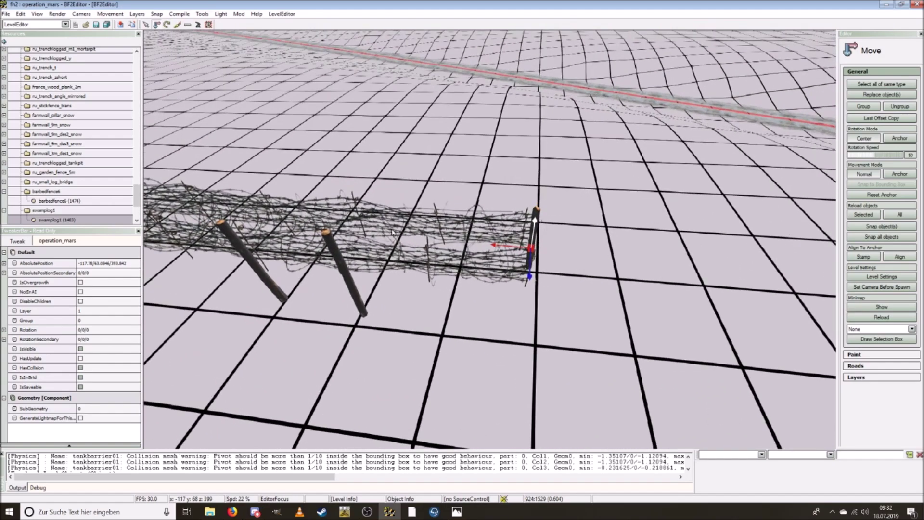
{"action": "key", "text": "e"}
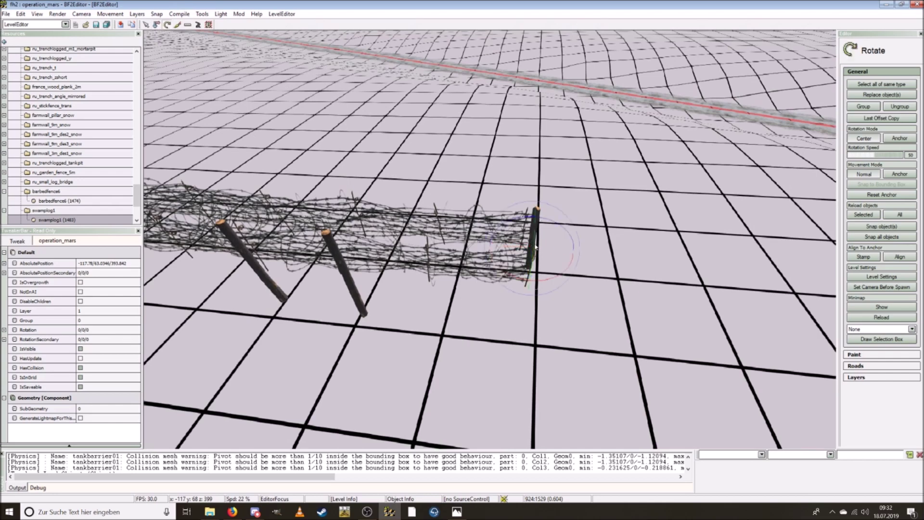
{"action": "left_click_drag", "start_coordinate": [534, 244], "coordinate": [532, 262]}
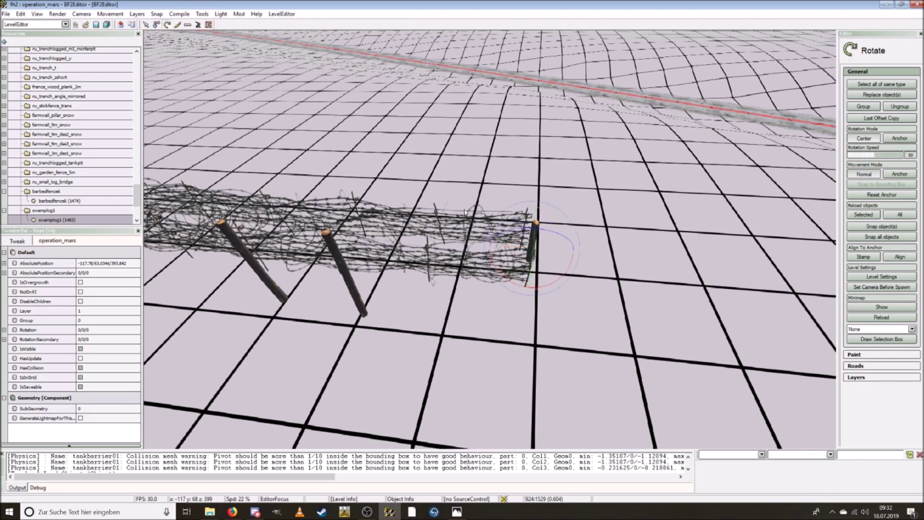
- Copy the swamplog1 post along the fence into the middle of the barbed wire and rotate the copy
{"action": "left_click", "coordinate": [156, 24]}
{"action": "left_click_drag", "start_coordinate": [494, 248], "coordinate": [240, 226], "text": "shift"}
{"action": "right_click_drag", "start_coordinate": [239, 226], "coordinate": [283, 233]}
{"action": "key", "text": "w"}
{"action": "key", "text": "s"}
{"action": "key", "text": "a"}
{"action": "left_click", "coordinate": [167, 24]}
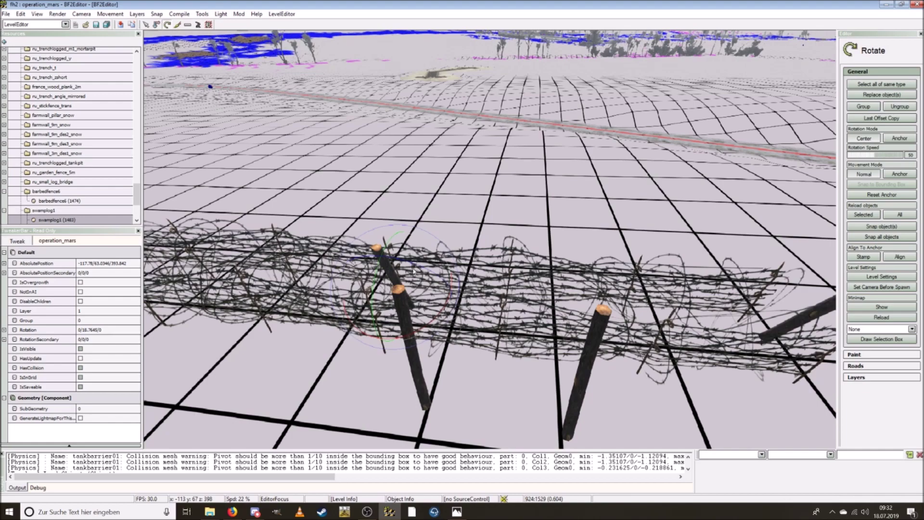
{"action": "key", "text": "w"}
{"action": "left_click_drag", "start_coordinate": [460, 139], "coordinate": [231, 75]}
- Copy the rotated swamplog1 post farther along the fence to behind the tank trap and lower it within the wire coil
{"action": "left_click", "coordinate": [156, 25]}
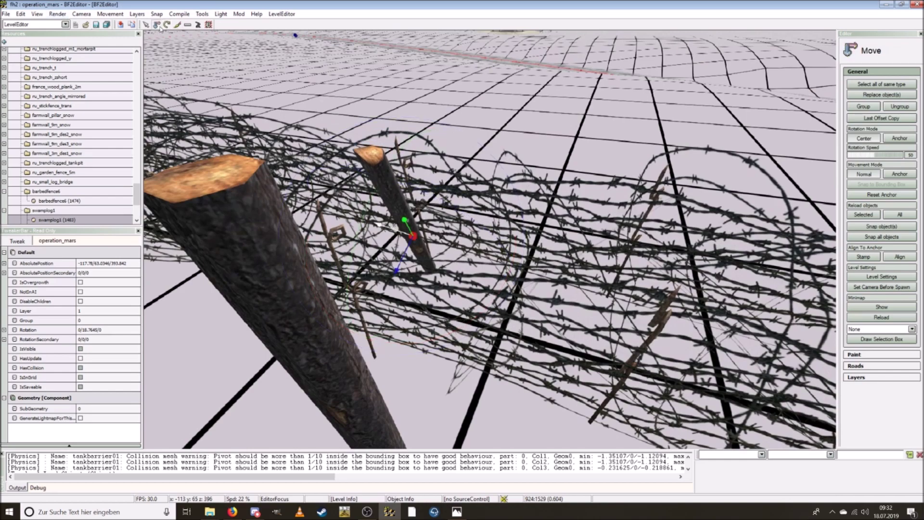
{"action": "key", "text": "s"}
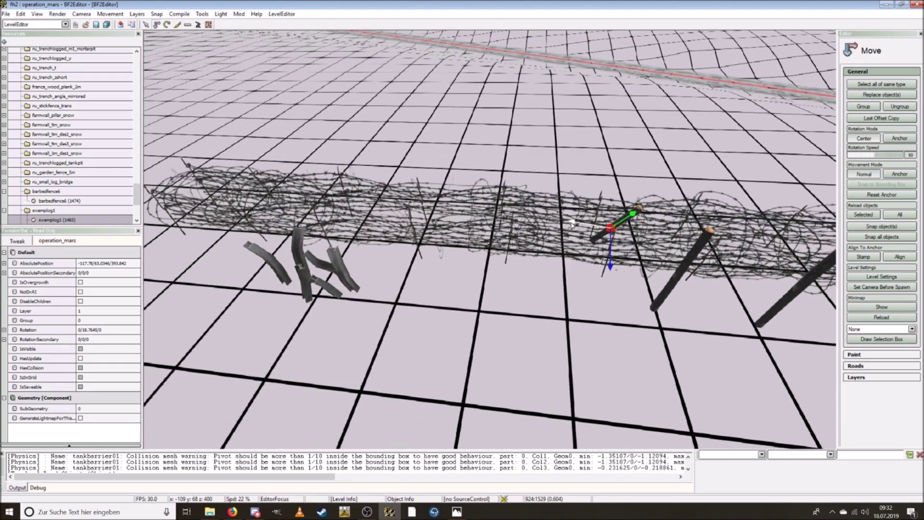
{"action": "left_click_drag", "start_coordinate": [472, 224], "coordinate": [268, 244]}
{"action": "right_click_drag", "start_coordinate": [268, 244], "coordinate": [255, 101]}
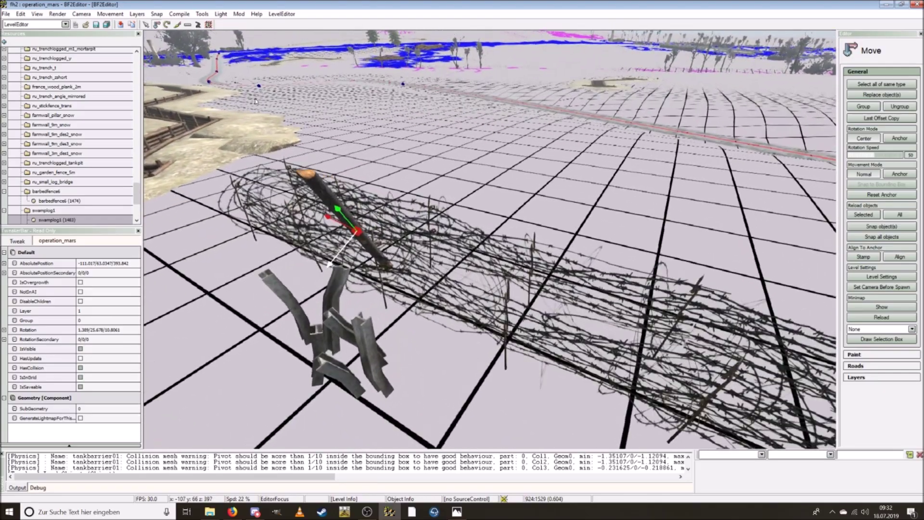
{"action": "key", "text": "w"}
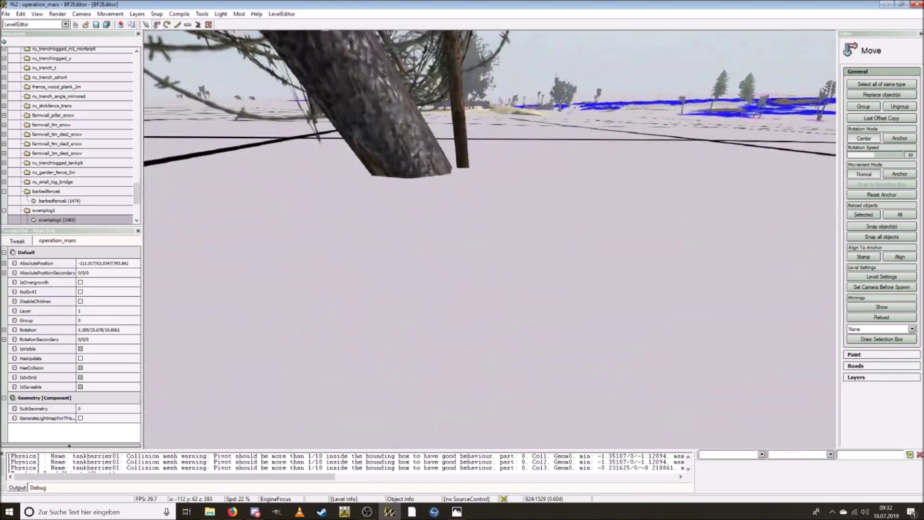
{"action": "mouse_move", "coordinate": [482, 241]}
{"action": "right_mouse_down"}
{"action": "mouse_move", "coordinate": [443, 226]}
{"action": "mouse_move", "coordinate": [414, 236]}
{"action": "mouse_move", "coordinate": [462, 236]}
{"action": "mouse_move", "coordinate": [472, 269]}
{"action": "mouse_move", "coordinate": [476, 240]}
{"action": "right_mouse_up"}
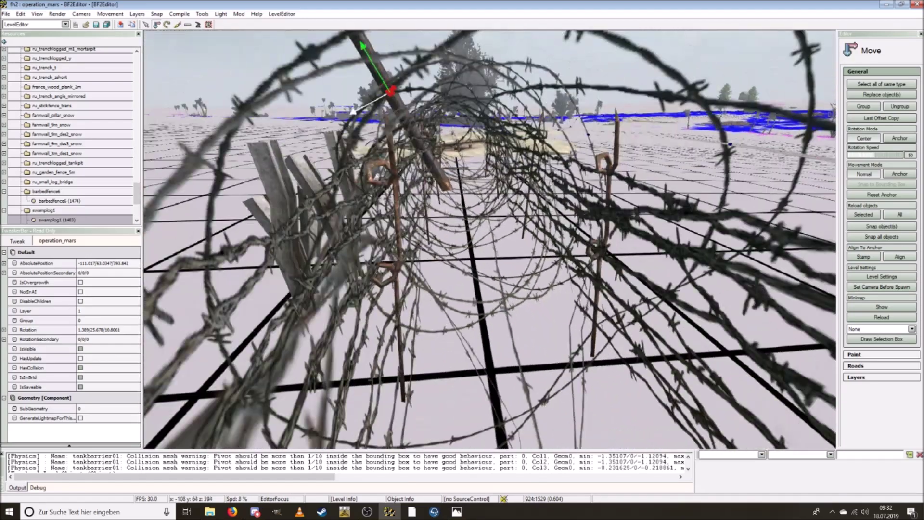
{"action": "left_click_drag", "start_coordinate": [368, 57], "coordinate": [408, 191]}
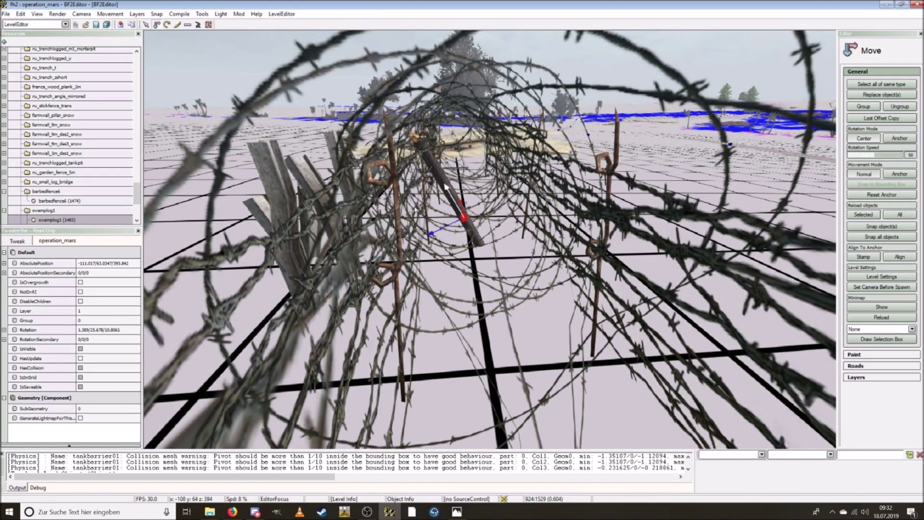
{"action": "right_click_drag", "start_coordinate": [441, 178], "coordinate": [295, 85]}
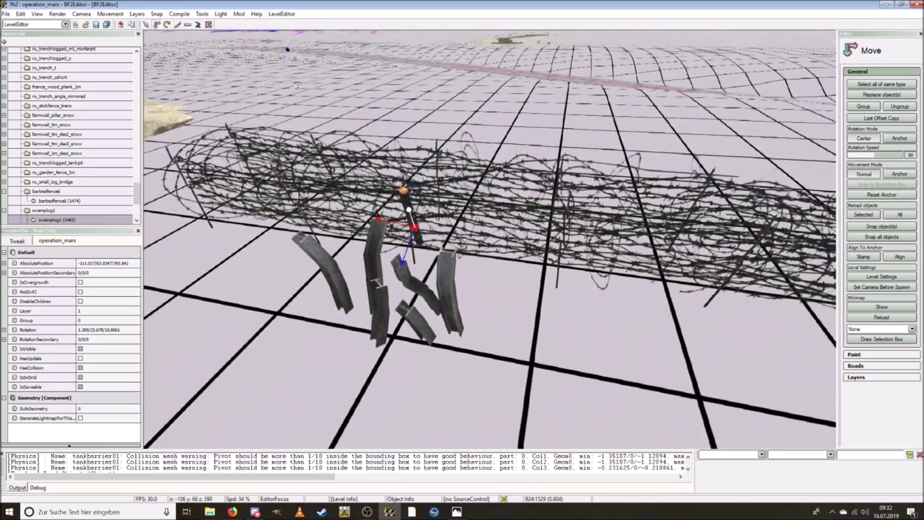
{"action": "left_click", "coordinate": [168, 25]}
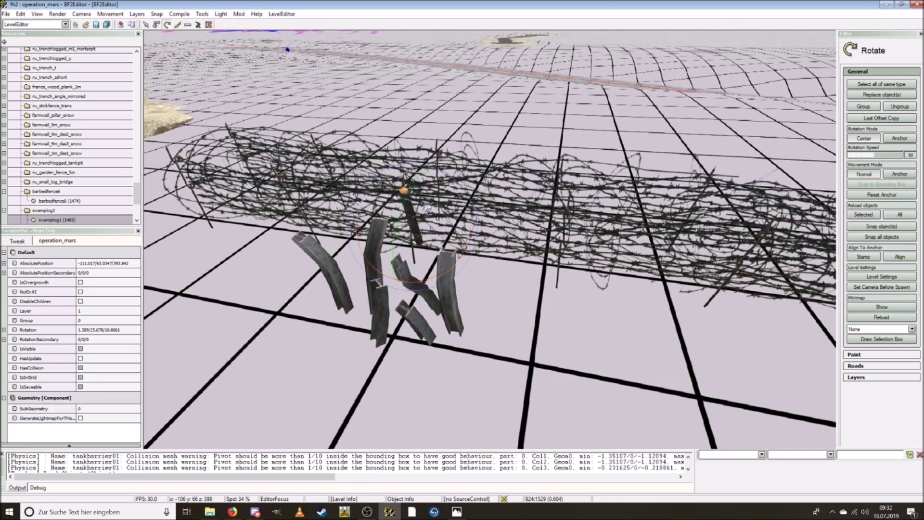
- Move the swamplog2 post into the middle of the barbed wire coil and lower it into the ground
{"action": "left_click", "coordinate": [156, 25]}
{"action": "mouse_move", "coordinate": [509, 304]}
{"action": "right_mouse_down"}
{"action": "mouse_move", "coordinate": [506, 294]}
{"action": "mouse_move", "coordinate": [510, 304]}
{"action": "right_mouse_up"}
{"action": "left_click", "coordinate": [423, 314]}
{"action": "scroll", "coordinate": [306, 395], "scroll_direction": "up", "scroll_amount": 3}
{"action": "left_click_drag", "start_coordinate": [305, 407], "coordinate": [500, 264]}
{"action": "mouse_move", "coordinate": [500, 264]}
{"action": "right_mouse_down"}
{"action": "mouse_move", "coordinate": [486, 250]}
{"action": "mouse_move", "coordinate": [476, 279]}
{"action": "mouse_move", "coordinate": [492, 255]}
{"action": "right_mouse_up"}
{"action": "left_click_drag", "start_coordinate": [490, 307], "coordinate": [480, 378]}
{"action": "right_click_drag", "start_coordinate": [480, 378], "coordinate": [480, 354]}
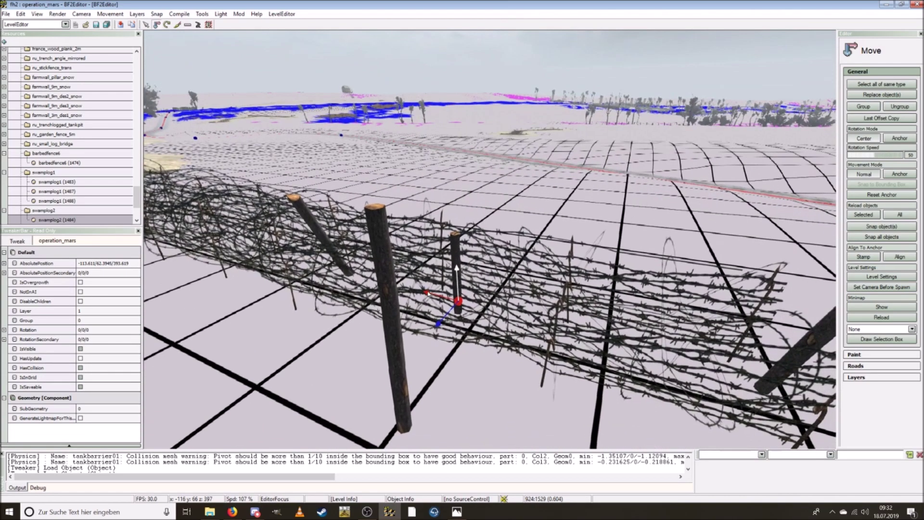
- Paste a copy of the swamplog2 post between it and the fence's far end, adjust its height and tilt it
{"action": "key", "text": "ctrl+v"}
{"action": "left_click", "coordinate": [556, 331]}
{"action": "left_click", "coordinate": [156, 24]}
{"action": "left_click_drag", "start_coordinate": [617, 405], "coordinate": [614, 343]}
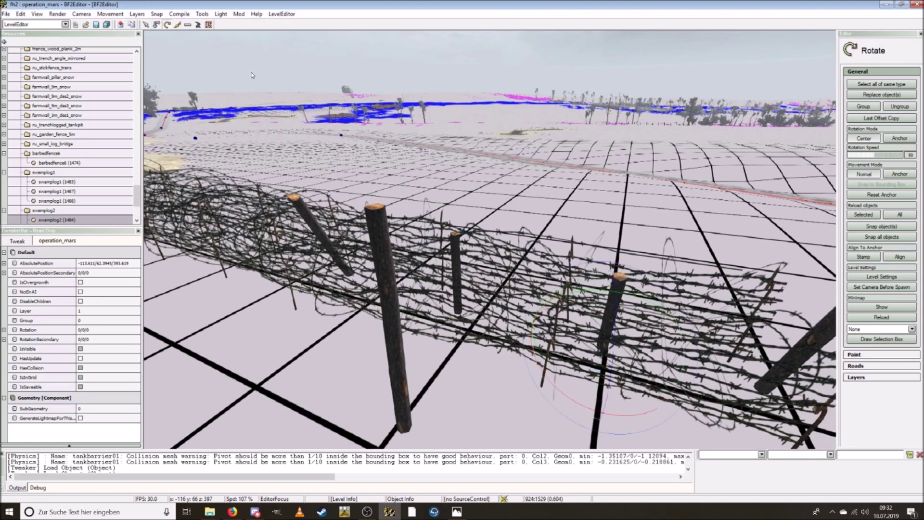
{"action": "left_click", "coordinate": [157, 26]}
- Paste a copy of the tilted swamplog2 post and move it into the wire coil at the fence's trench-side end
{"action": "key", "text": "s"}
{"action": "key", "text": "a"}
{"action": "right_click_drag", "start_coordinate": [433, 231], "coordinate": [557, 289]}
{"action": "key", "text": "ctrl+v"}
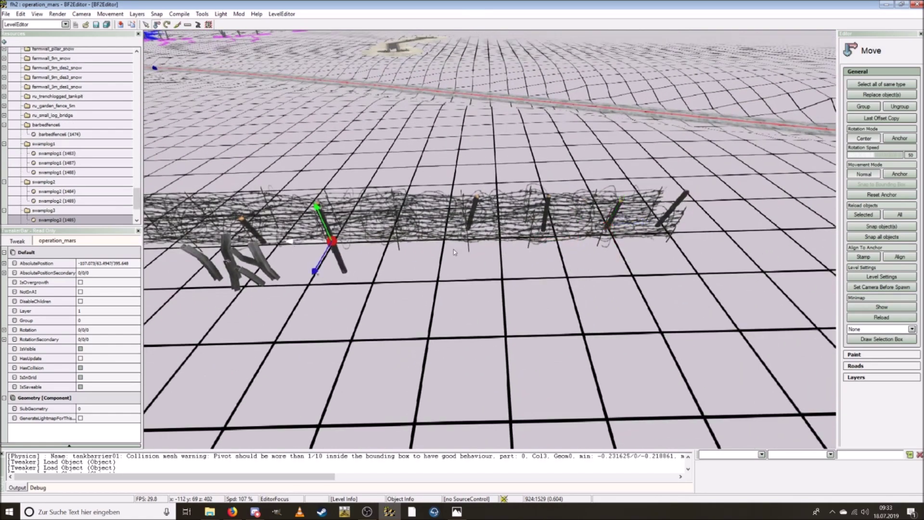
{"action": "left_click", "coordinate": [616, 208]}
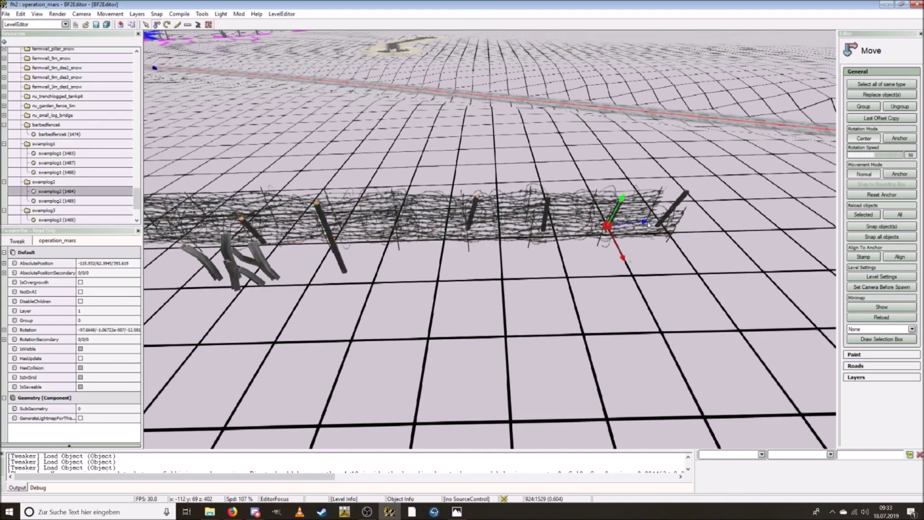
{"action": "key", "text": "ctrl+v"}
{"action": "right_click_drag", "start_coordinate": [247, 279], "coordinate": [334, 222]}
{"action": "left_click_drag", "start_coordinate": [641, 272], "coordinate": [457, 245]}
{"action": "left_click_drag", "start_coordinate": [466, 320], "coordinate": [430, 284]}
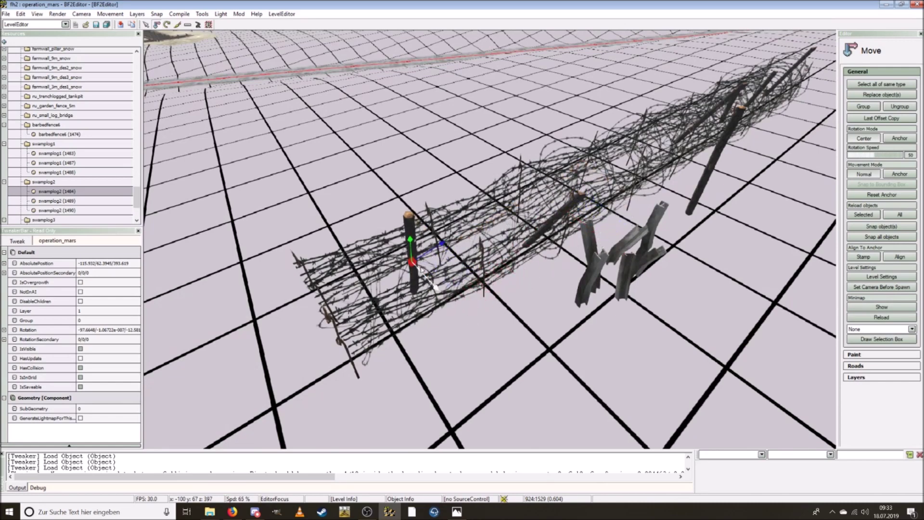
- Lower the swamplog2 copy into the ground at the fence's trench-side end
{"action": "left_click_drag", "start_coordinate": [411, 244], "coordinate": [412, 262]}
{"action": "key", "text": "ctrl+w"}
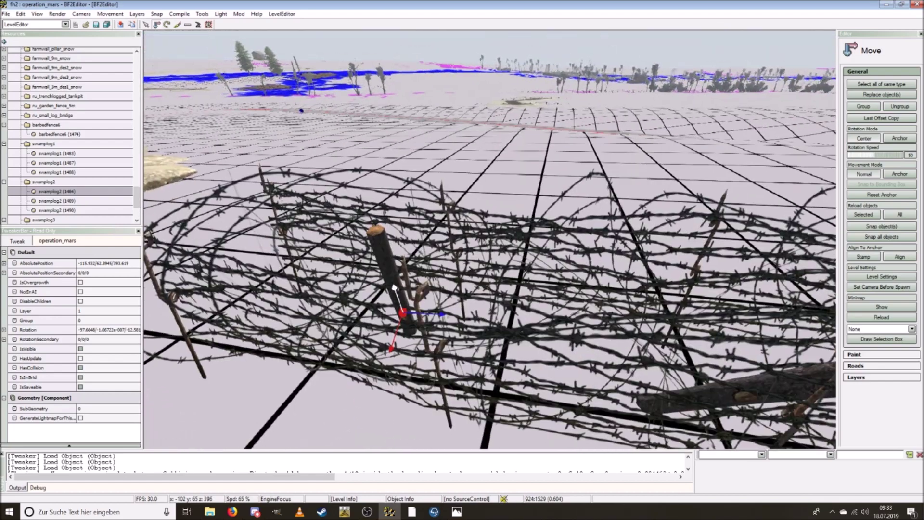
{"action": "key", "text": "s"}
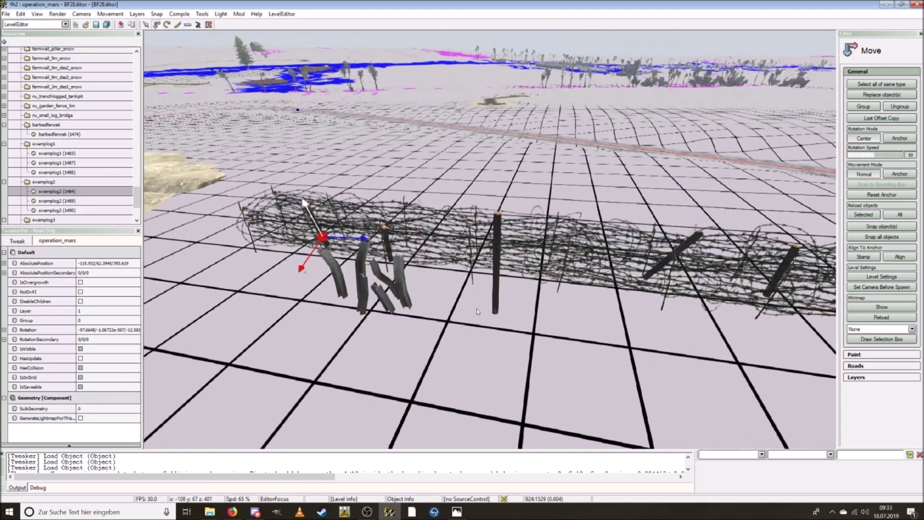
- Move the upright swamplog3 post into the barbed wire coil and lower it into the ground
{"action": "left_click", "coordinate": [496, 304]}
{"action": "key", "text": "f"}
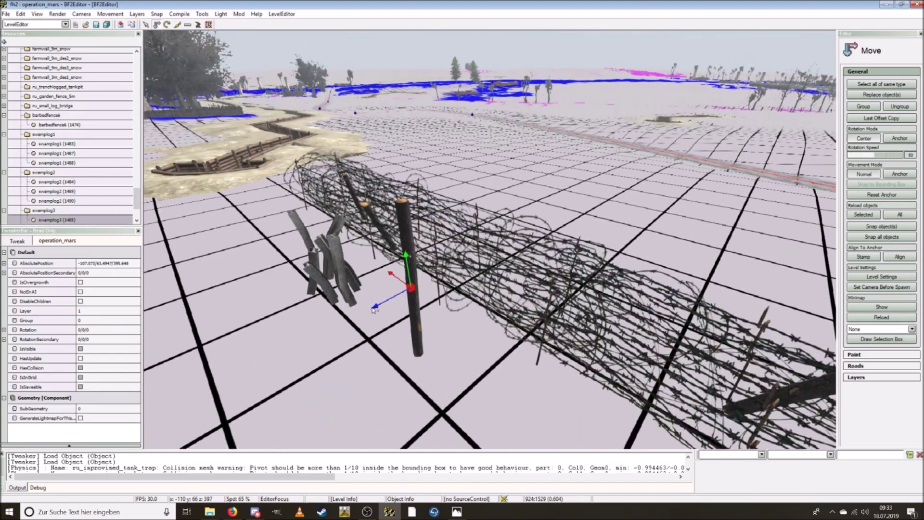
{"action": "left_click_drag", "start_coordinate": [374, 309], "coordinate": [489, 277]}
{"action": "key", "text": "w"}
{"action": "key", "text": "d"}
{"action": "left_click_drag", "start_coordinate": [407, 202], "coordinate": [417, 267]}
- Turn and tilt the swamplog3 post inside the wire coil, and sink it slightly deeper
{"action": "key", "text": "r"}
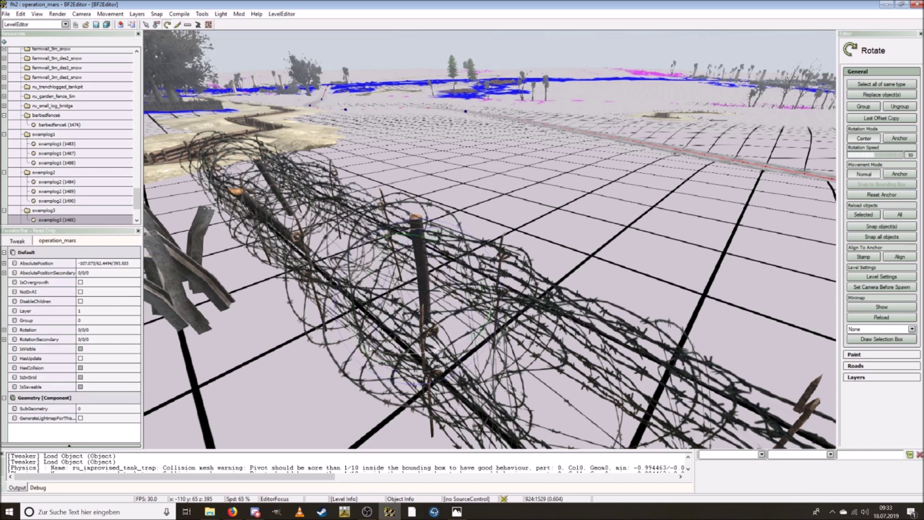
{"action": "left_click_drag", "start_coordinate": [369, 347], "coordinate": [367, 231]}
{"action": "left_click", "coordinate": [156, 24]}
{"action": "left_click_drag", "start_coordinate": [410, 271], "coordinate": [414, 282]}
- Paste a copy of the tilted swamplog3 post into the gap further along the wire coil
{"action": "key", "text": "a"}
{"action": "key", "text": "d"}
{"action": "left_click_drag", "start_coordinate": [375, 281], "coordinate": [443, 287]}
{"action": "key", "text": "d"}
{"action": "right_click_drag", "start_coordinate": [520, 242], "coordinate": [453, 347]}
{"action": "scroll", "coordinate": [503, 259], "scroll_direction": "down", "scroll_amount": 5}
{"action": "key", "text": "w"}
{"action": "key", "text": "s"}
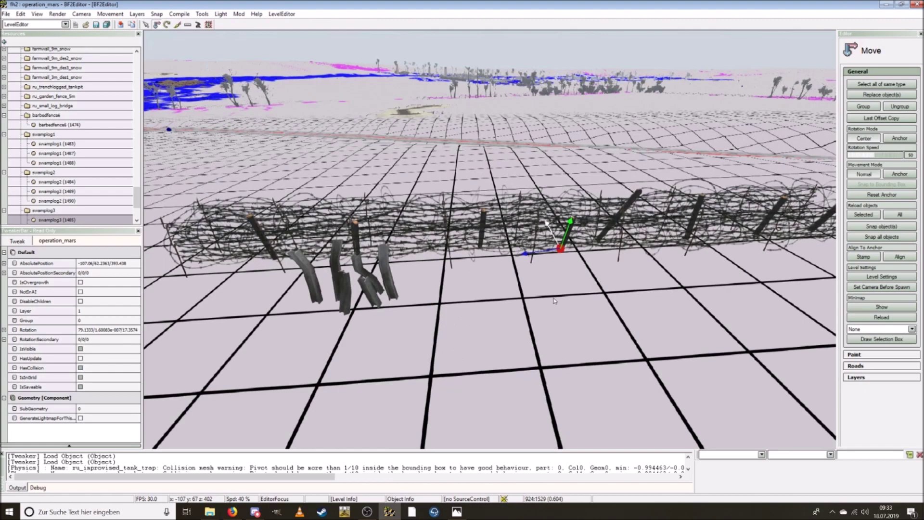
- Position the improvised tank trap close in front of the barbed wire near the fence's trench-side end
{"action": "key", "text": "w"}
{"action": "right_click_drag", "start_coordinate": [538, 325], "coordinate": [428, 309]}
{"action": "key", "text": "s"}
{"action": "left_click", "coordinate": [426, 307]}
{"action": "left_click_drag", "start_coordinate": [400, 304], "coordinate": [316, 295]}
{"action": "left_click_drag", "start_coordinate": [316, 328], "coordinate": [334, 308]}
{"action": "key", "text": "w"}
{"action": "right_click_drag", "start_coordinate": [334, 308], "coordinate": [543, 237]}
{"action": "left_click_drag", "start_coordinate": [528, 271], "coordinate": [582, 280]}
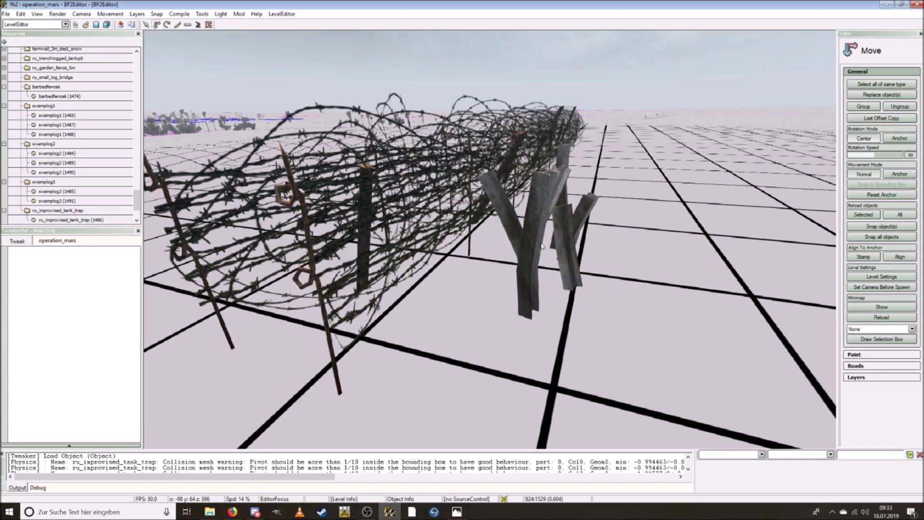
{"action": "left_click_drag", "start_coordinate": [544, 239], "coordinate": [544, 245]}
- Paste two copies of the tank trap in a row along the front of the barbed wire
{"action": "right_click_drag", "start_coordinate": [544, 246], "coordinate": [343, 320]}
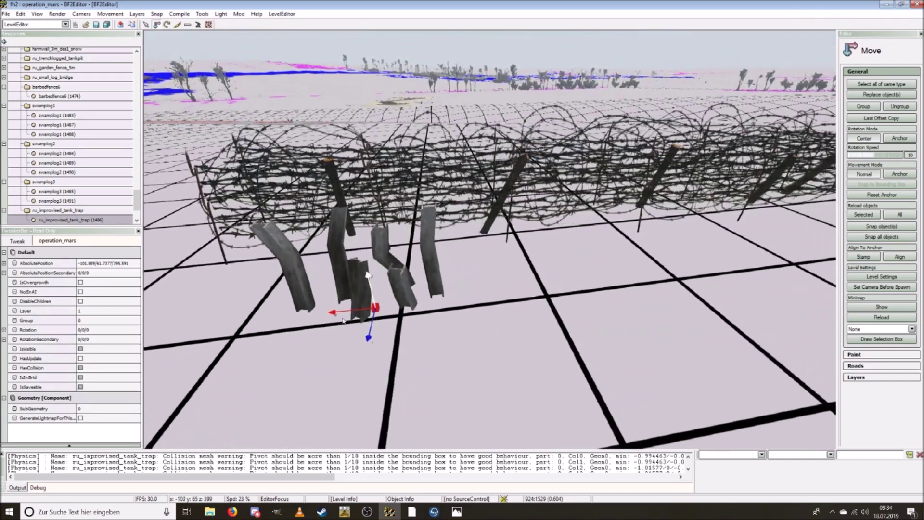
{"action": "left_click_drag", "start_coordinate": [408, 306], "coordinate": [499, 305], "text": "shift"}
{"action": "right_click_drag", "start_coordinate": [500, 305], "coordinate": [331, 296]}
{"action": "left_click_drag", "start_coordinate": [318, 296], "coordinate": [480, 294], "text": "shift"}
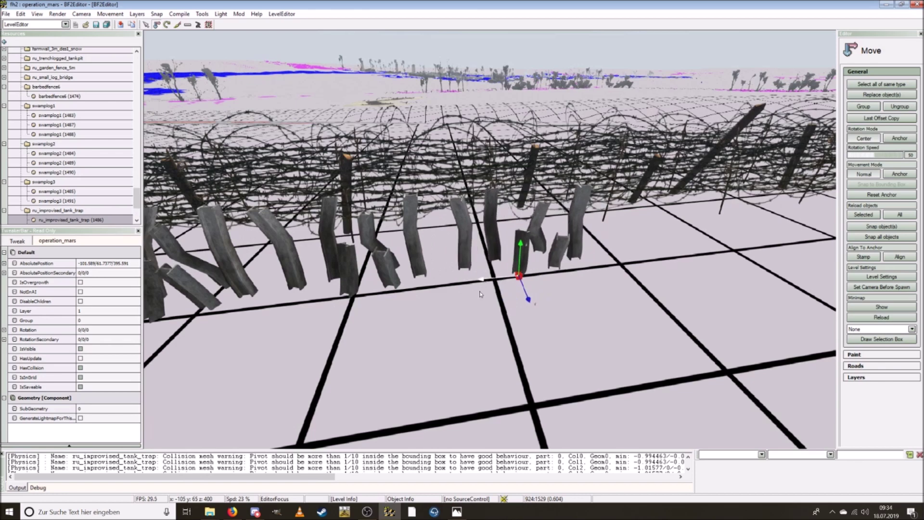
- Turn the newest tank trap by about 176 degrees and paste two more copies of it along the fence
{"action": "left_click", "coordinate": [167, 25]}
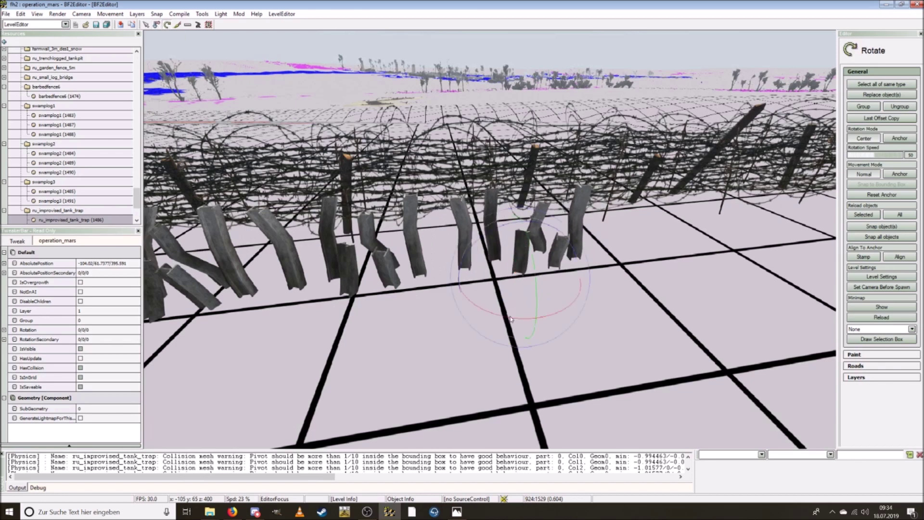
{"action": "left_click_drag", "start_coordinate": [510, 319], "coordinate": [347, 295]}
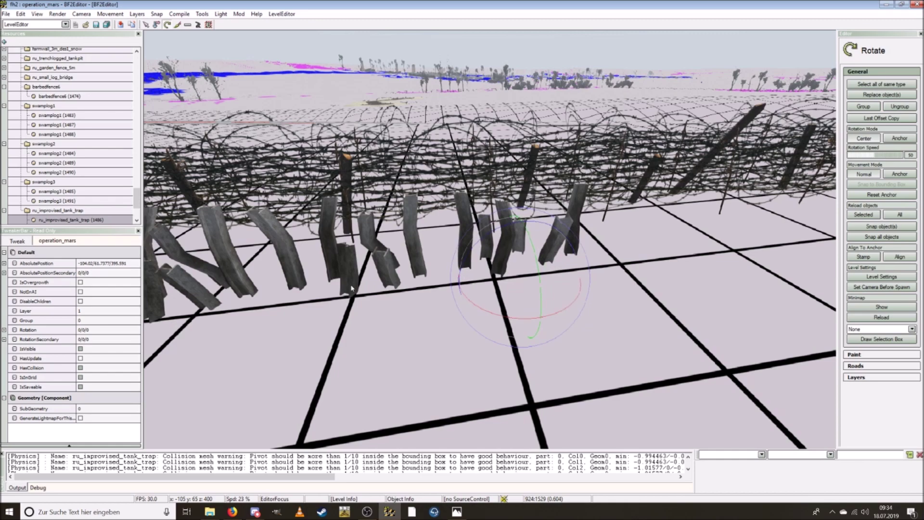
{"action": "left_click", "coordinate": [157, 25]}
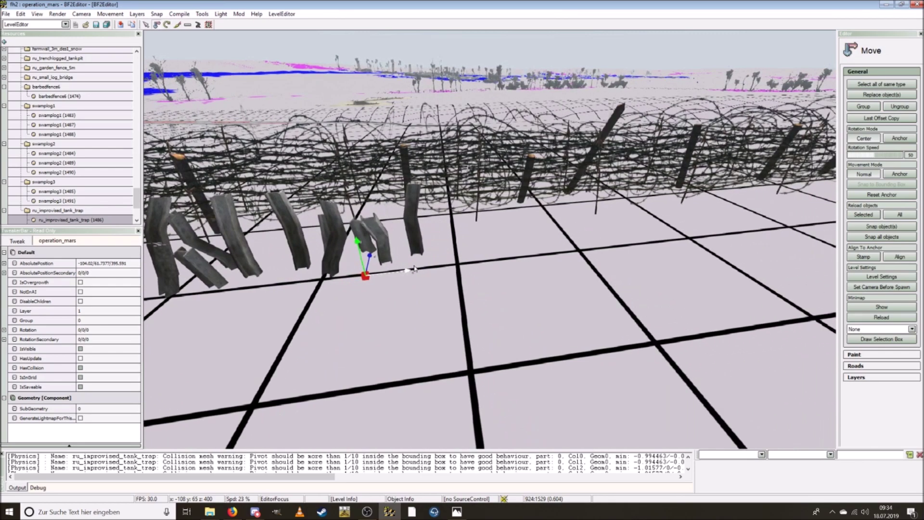
{"action": "left_click_drag", "start_coordinate": [408, 273], "coordinate": [538, 260]}
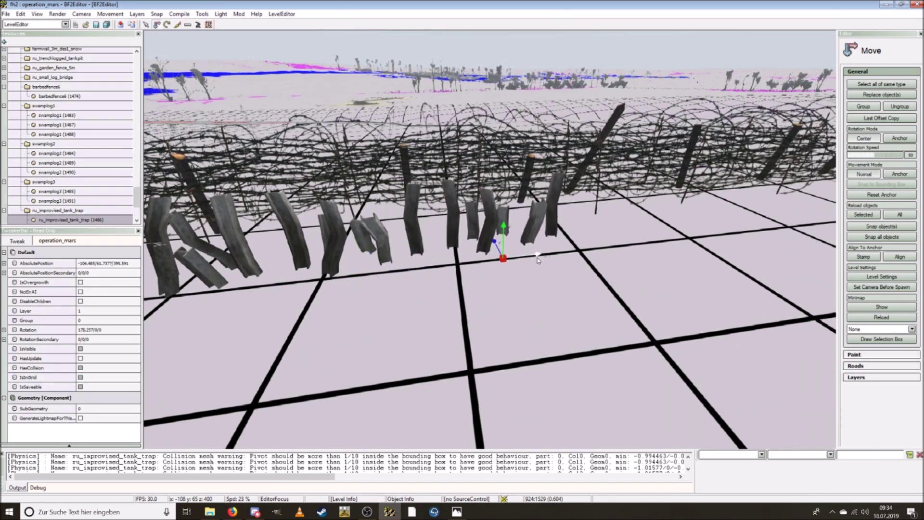
{"action": "left_click_drag", "start_coordinate": [537, 255], "coordinate": [654, 247]}
- Turn the newest tank trap to a rotation of about -9 degrees and paste another copy further along the fence
{"action": "left_click", "coordinate": [166, 24]}
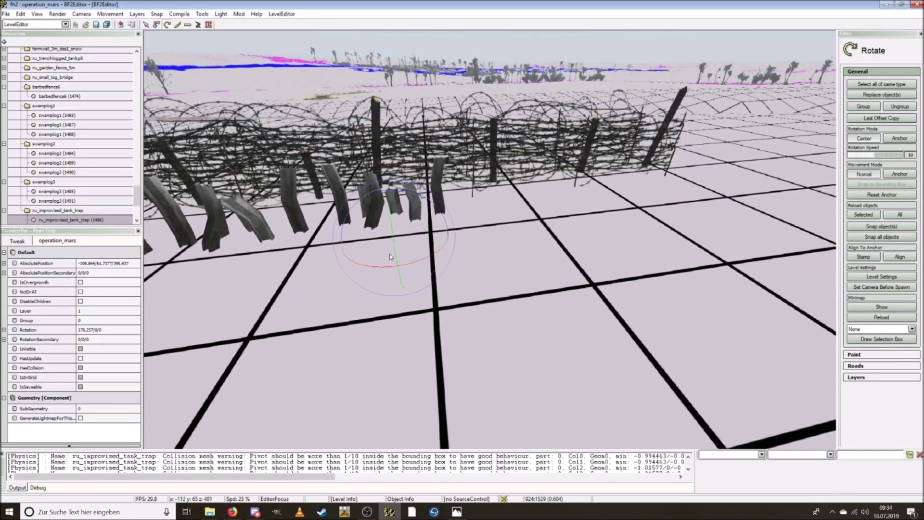
{"action": "left_click_drag", "start_coordinate": [414, 260], "coordinate": [207, 245]}
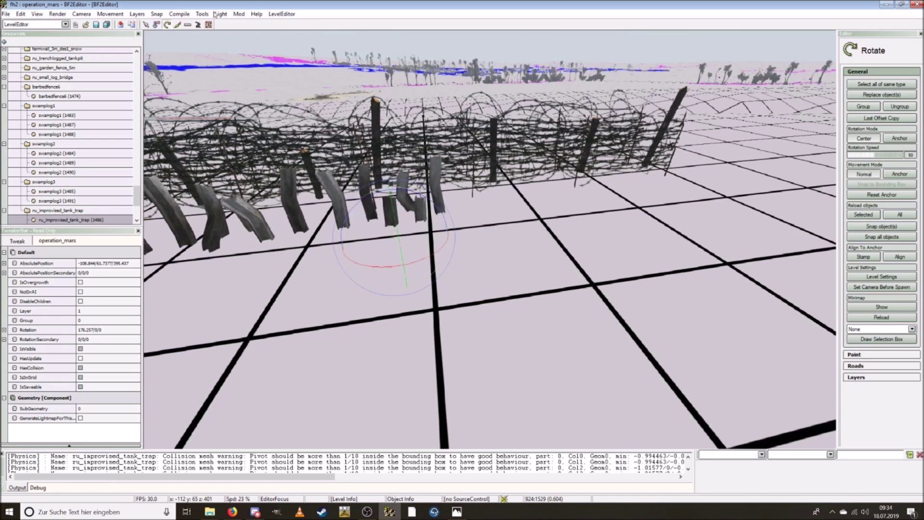
{"action": "left_click", "coordinate": [156, 24]}
{"action": "left_click_drag", "start_coordinate": [361, 243], "coordinate": [463, 234]}
- Paste one more tank trap copy to complete the row at the fence end farthest from the trench
{"action": "key", "text": "ctrl+w"}
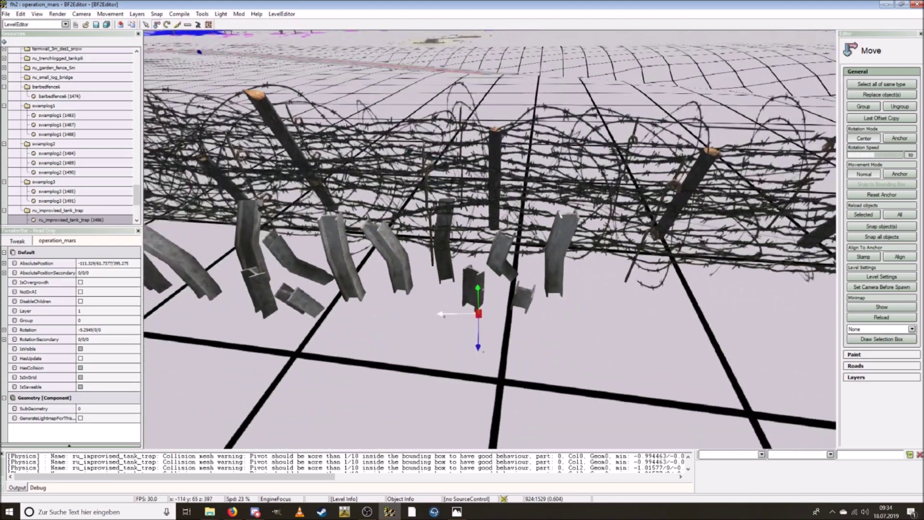
{"action": "key", "text": "ctrl+s"}
{"action": "left_click_drag", "start_coordinate": [482, 331], "coordinate": [475, 366]}
{"action": "key", "text": "ctrl+s"}
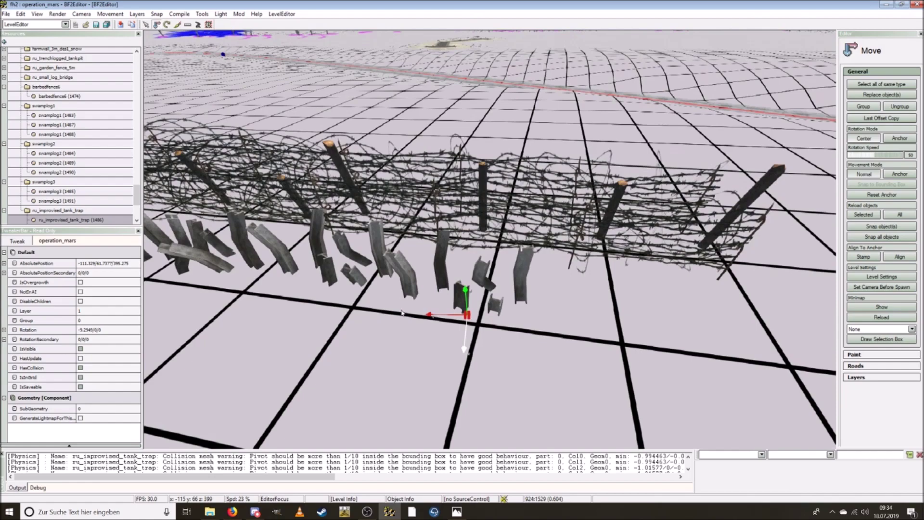
{"action": "left_click_drag", "start_coordinate": [454, 316], "coordinate": [578, 327], "text": "shift"}
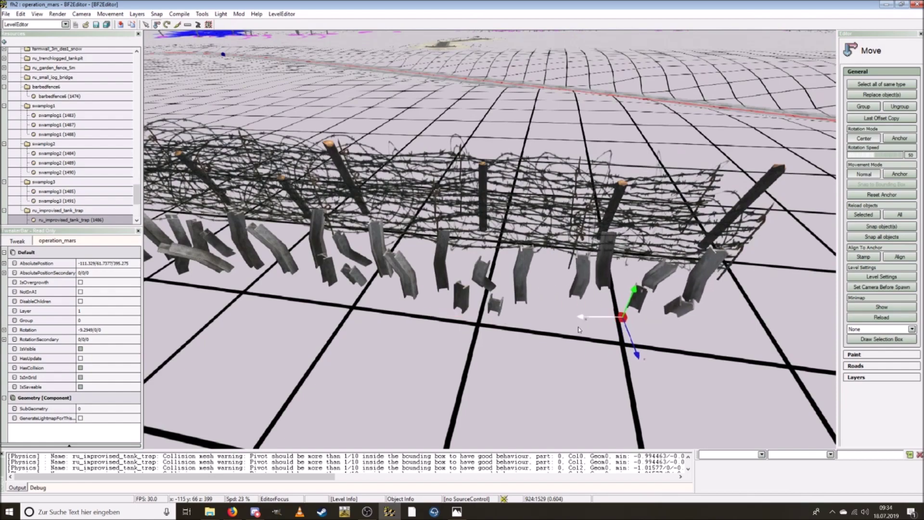
{"action": "key", "text": "s"}
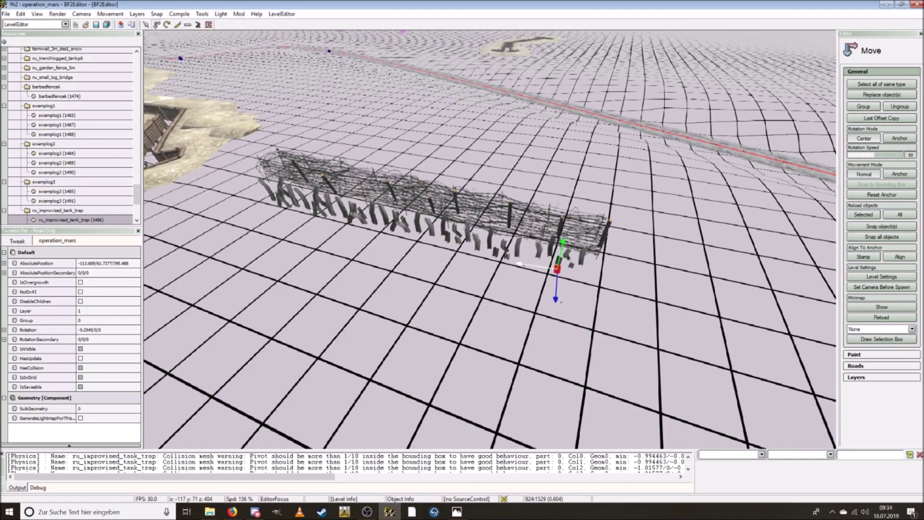
- Select the tank trap nearest the trench and paste a copy of it beyond the fence's trench-side end
{"action": "key", "text": "a"}
{"action": "key", "text": "w"}
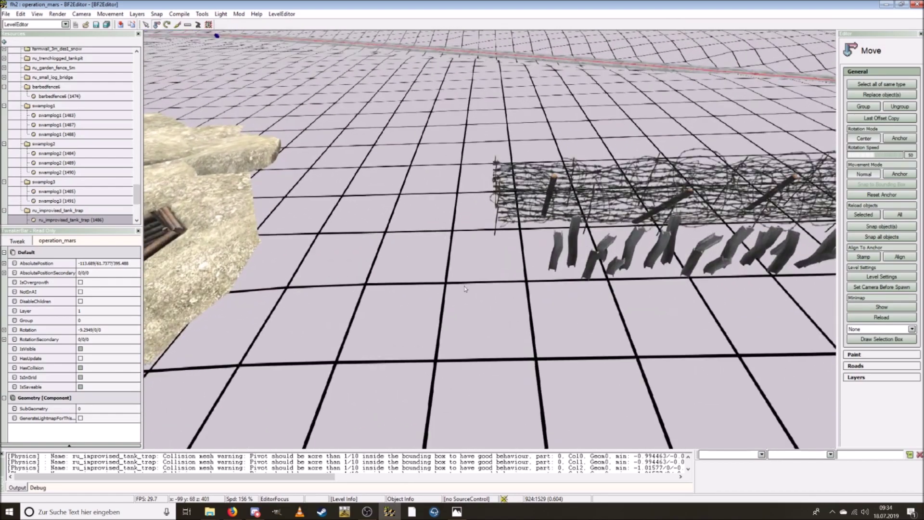
{"action": "left_click", "coordinate": [551, 264]}
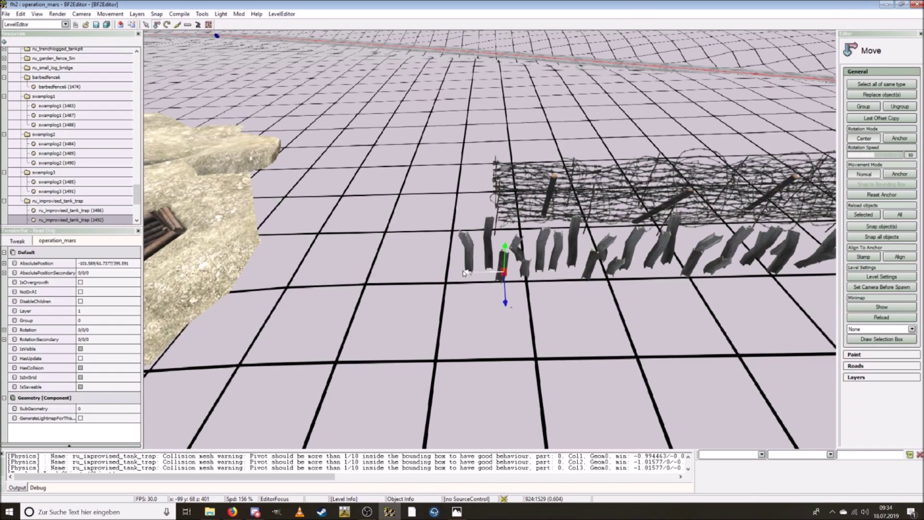
{"action": "key", "text": "s"}
- Select the whole obstacle together: the barbed wire, all swamplog posts and the row of tank traps
{"action": "scroll", "coordinate": [489, 277], "scroll_direction": "up", "scroll_amount": 5}
{"action": "left_click", "coordinate": [478, 284]}
{"action": "key", "text": "a"}
{"action": "key", "text": "w"}
{"action": "left_click_drag", "start_coordinate": [327, 186], "coordinate": [621, 304]}
{"action": "left_click", "coordinate": [572, 277]}
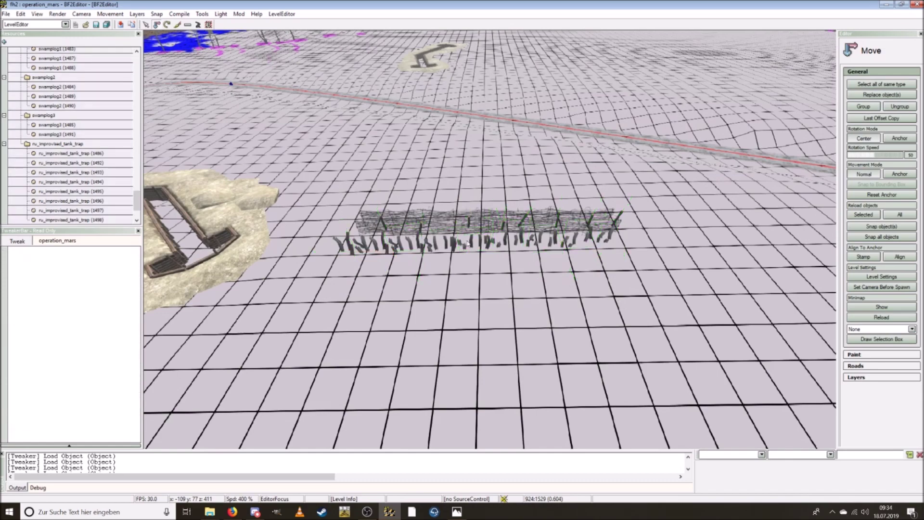
{"action": "left_click_drag", "start_coordinate": [416, 231], "coordinate": [609, 320]}
{"action": "key", "text": "w"}
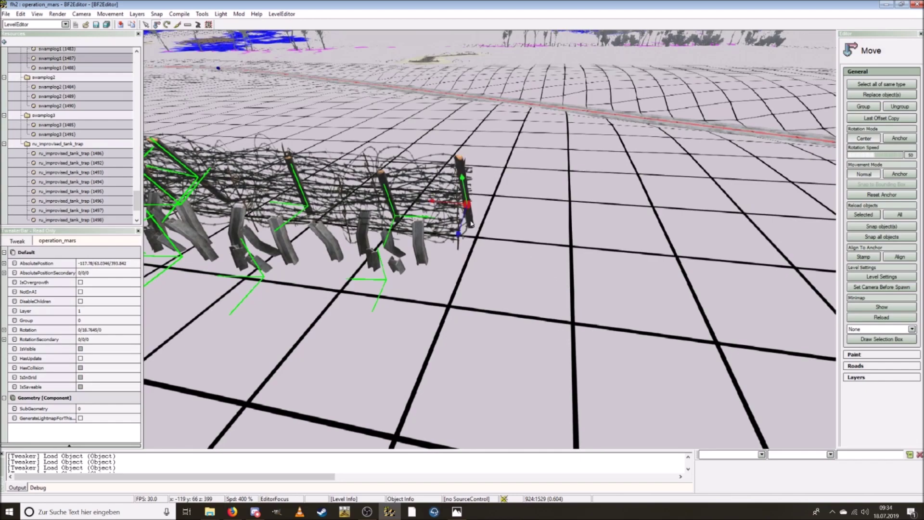
- Move the selected obstacle section lengthwise away from the trench and paste a copy in line at its trench-side end
{"action": "scroll", "coordinate": [471, 224], "scroll_direction": "down", "scroll_amount": 5}
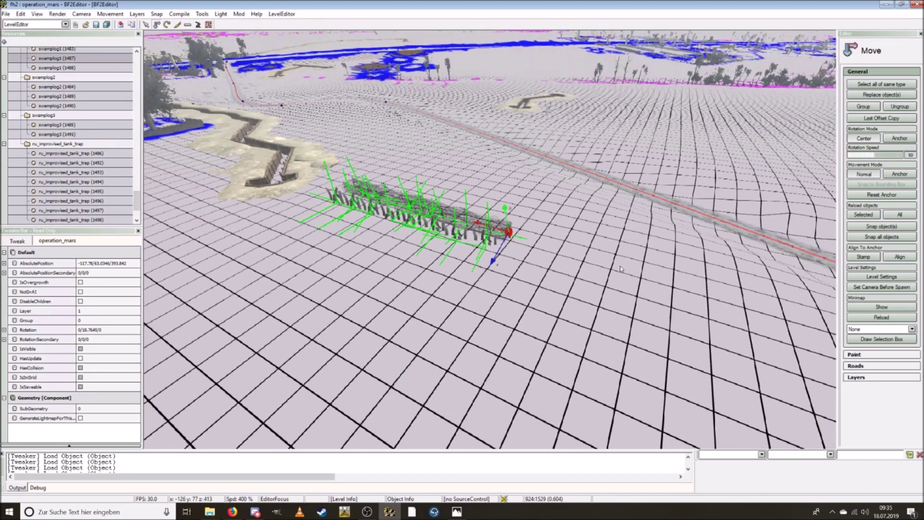
{"action": "scroll", "coordinate": [620, 266], "scroll_direction": "down", "scroll_amount": 5}
{"action": "scroll", "coordinate": [620, 266], "scroll_direction": "up", "scroll_amount": 3}
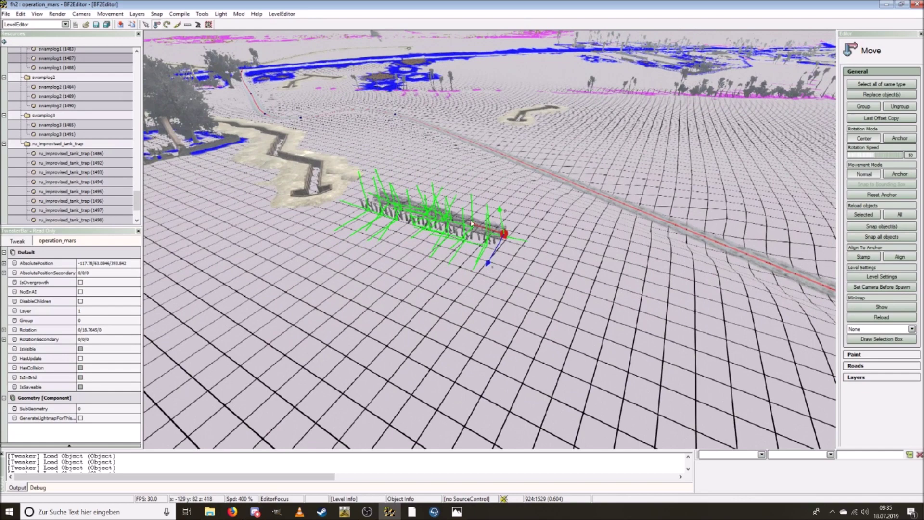
{"action": "left_click_drag", "start_coordinate": [471, 224], "coordinate": [621, 269]}
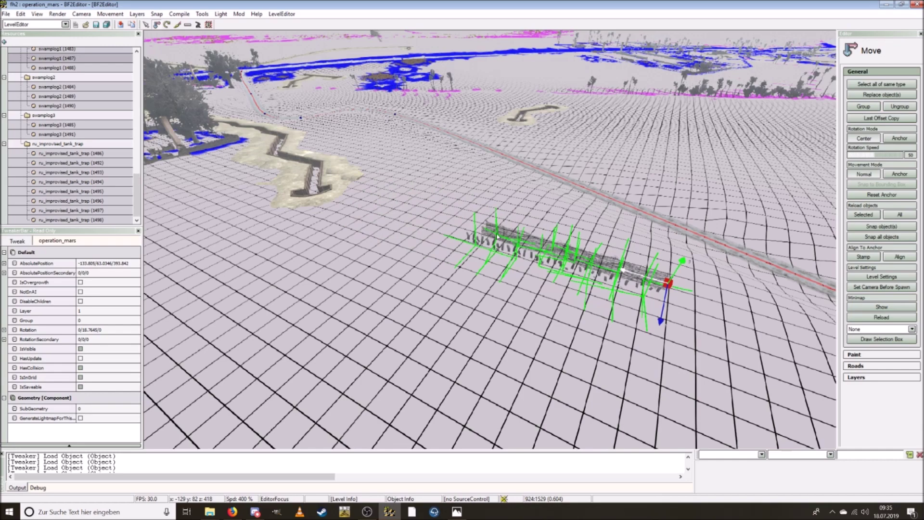
{"action": "mouse_move", "coordinate": [526, 249]}
{"action": "left_mouse_down", "text": "shift"}
{"action": "mouse_move", "coordinate": [530, 242]}
{"action": "mouse_move", "coordinate": [440, 219]}
{"action": "left_mouse_up", "text": "shift"}
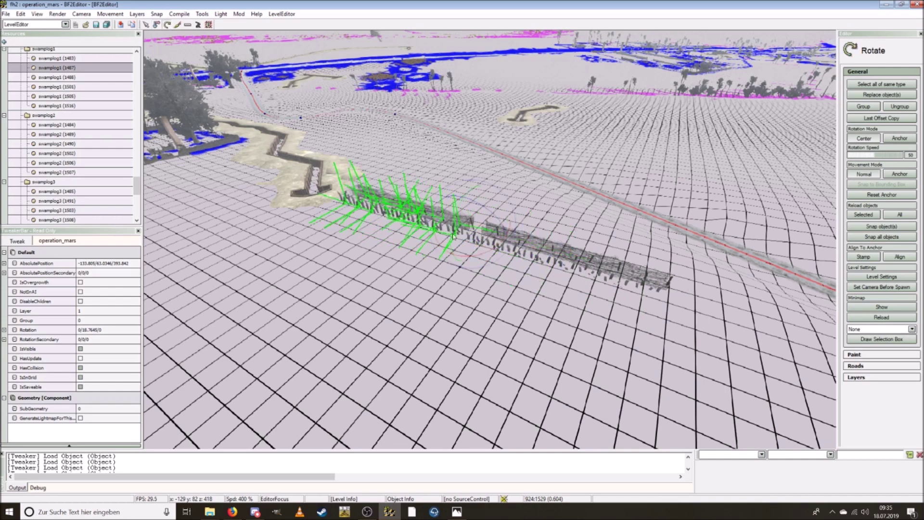
- Rotate the pasted obstacle section so it meets the other section at an angle
{"action": "left_click_drag", "start_coordinate": [478, 257], "coordinate": [529, 258]}
{"action": "right_click_drag", "start_coordinate": [534, 256], "coordinate": [485, 170]}
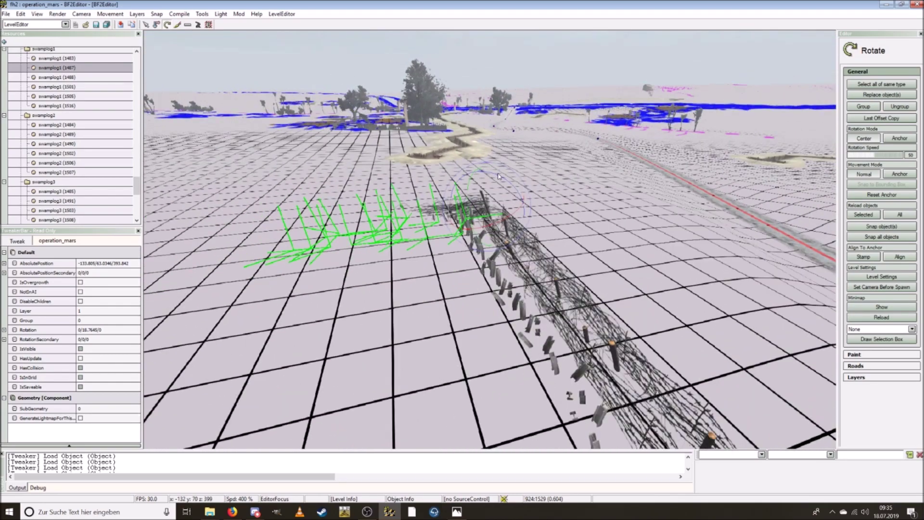
{"action": "left_click_drag", "start_coordinate": [498, 176], "coordinate": [484, 175]}
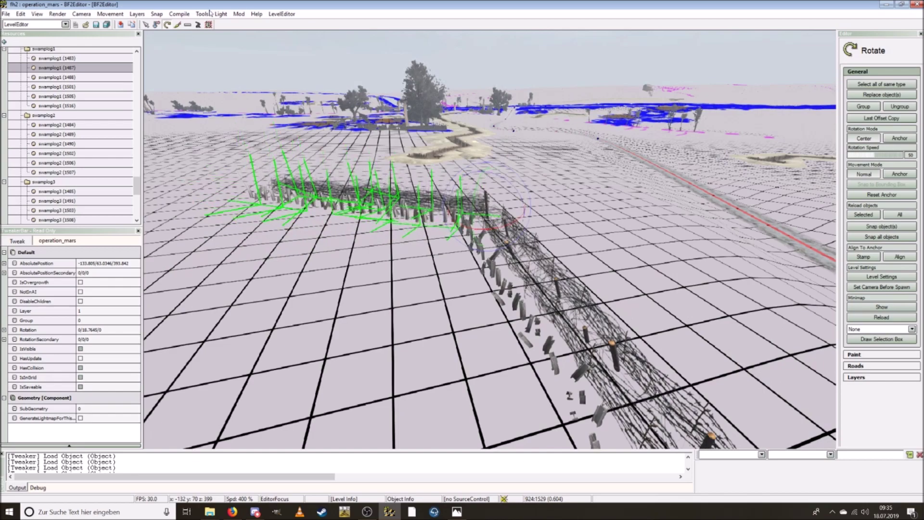
- Move the rotated obstacle section so its end joins the start of the other section
{"action": "left_click", "coordinate": [157, 25]}
{"action": "right_click_drag", "start_coordinate": [347, 121], "coordinate": [377, 155]}
{"action": "left_click_drag", "start_coordinate": [655, 237], "coordinate": [581, 172]}
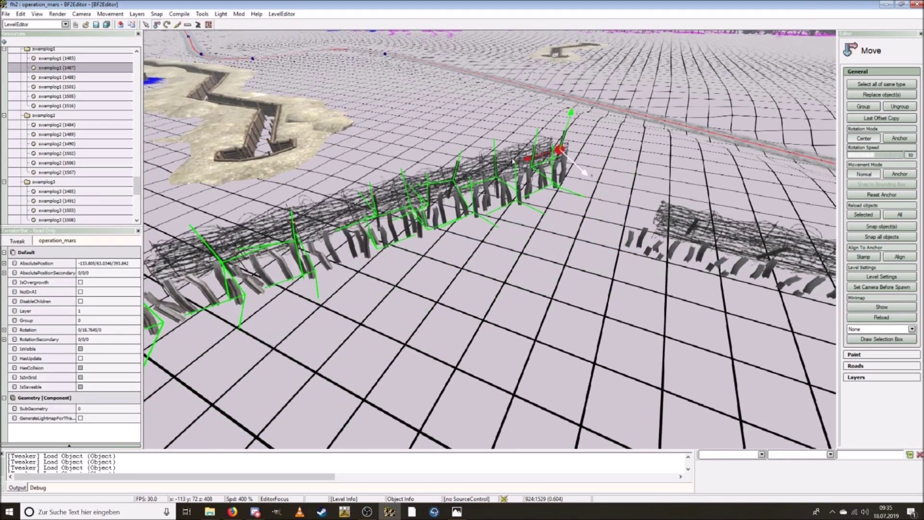
{"action": "left_click_drag", "start_coordinate": [527, 159], "coordinate": [563, 155]}
{"action": "left_click_drag", "start_coordinate": [621, 170], "coordinate": [655, 195]}
{"action": "right_click_drag", "start_coordinate": [654, 195], "coordinate": [780, 194]}
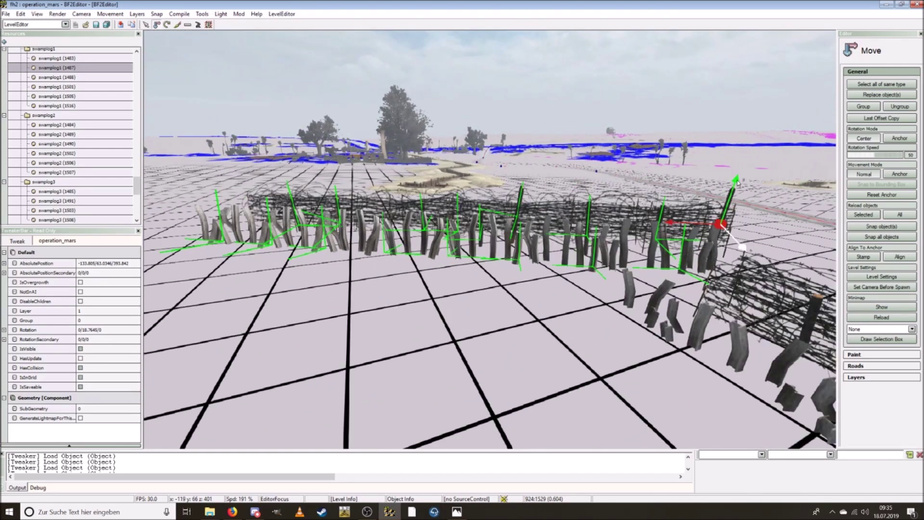
- Lower the rotated obstacle section and tilt it slightly to fit the terrain, checking it from several viewpoints
{"action": "left_click_drag", "start_coordinate": [737, 182], "coordinate": [732, 192]}
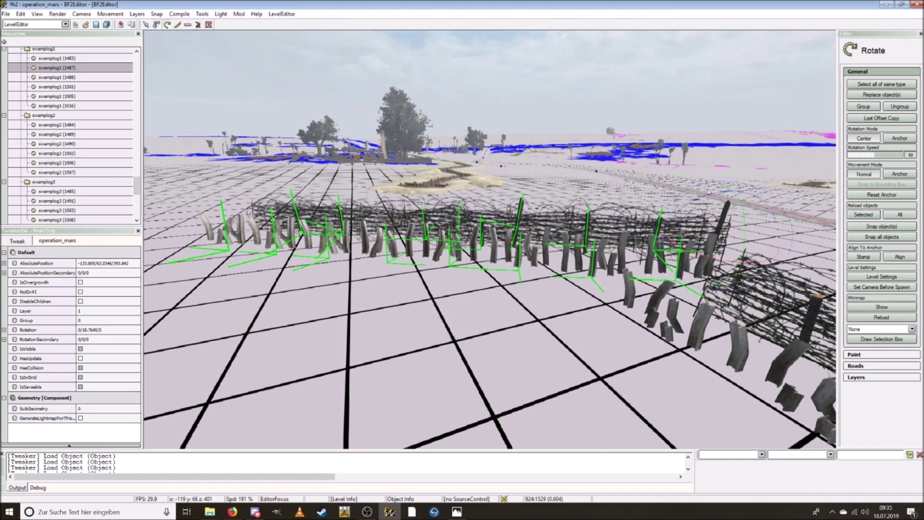
{"action": "left_click_drag", "start_coordinate": [703, 195], "coordinate": [703, 196]}
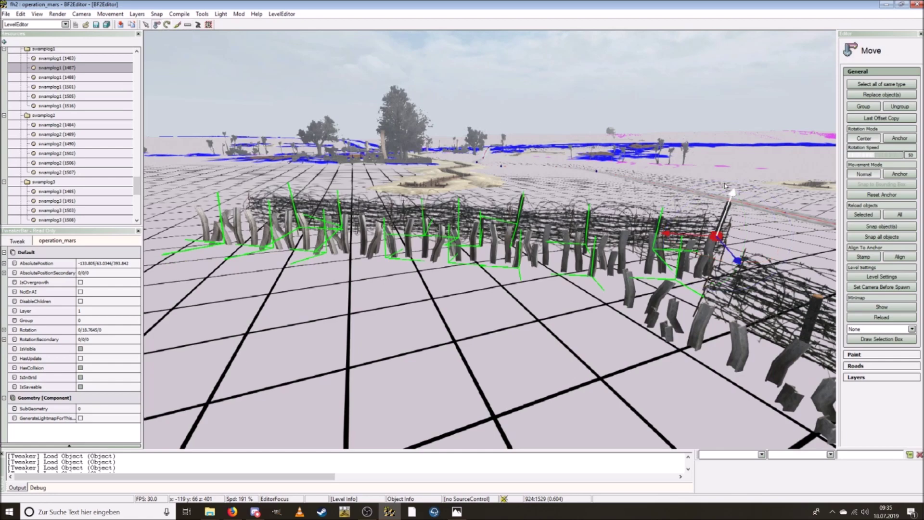
{"action": "left_click_drag", "start_coordinate": [731, 192], "coordinate": [729, 199]}
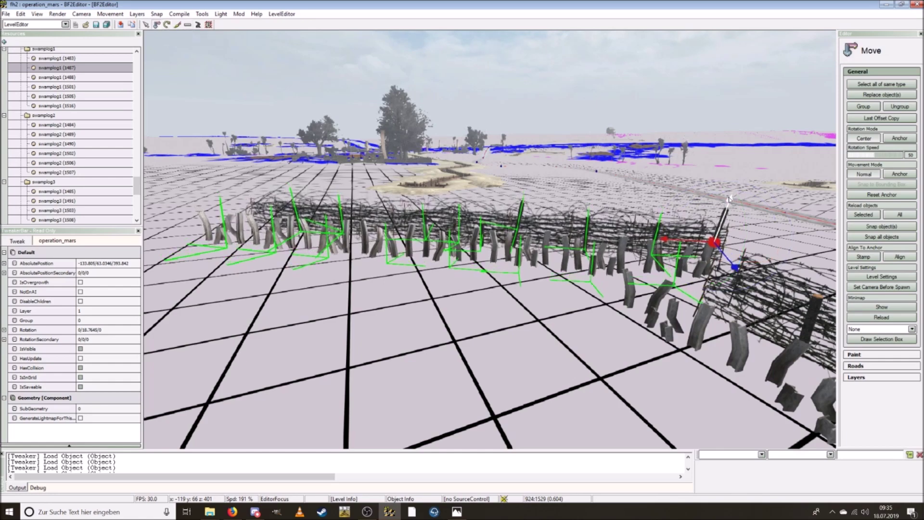
{"action": "scroll", "coordinate": [588, 191], "scroll_direction": "up", "scroll_amount": 5}
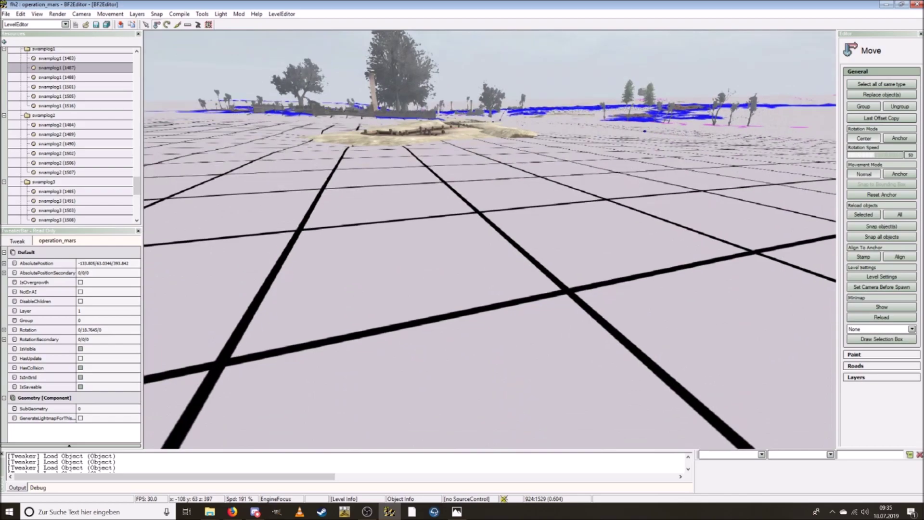
{"action": "scroll", "coordinate": [565, 207], "scroll_direction": "down", "scroll_amount": 8}
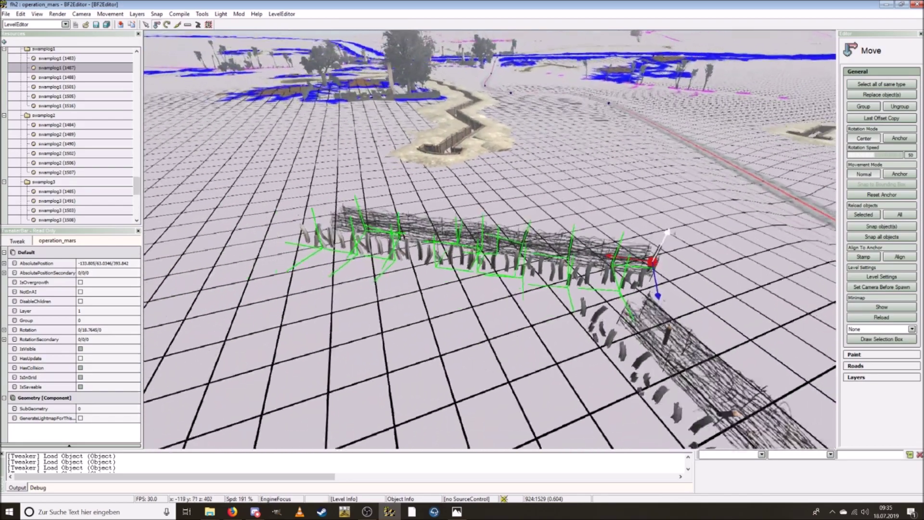
{"action": "mouse_move", "coordinate": [565, 207]}
{"action": "right_mouse_down"}
{"action": "mouse_move", "coordinate": [565, 178]}
{"action": "mouse_move", "coordinate": [565, 216]}
{"action": "right_mouse_up"}
{"action": "scroll", "coordinate": [611, 214], "scroll_direction": "up", "scroll_amount": 6}
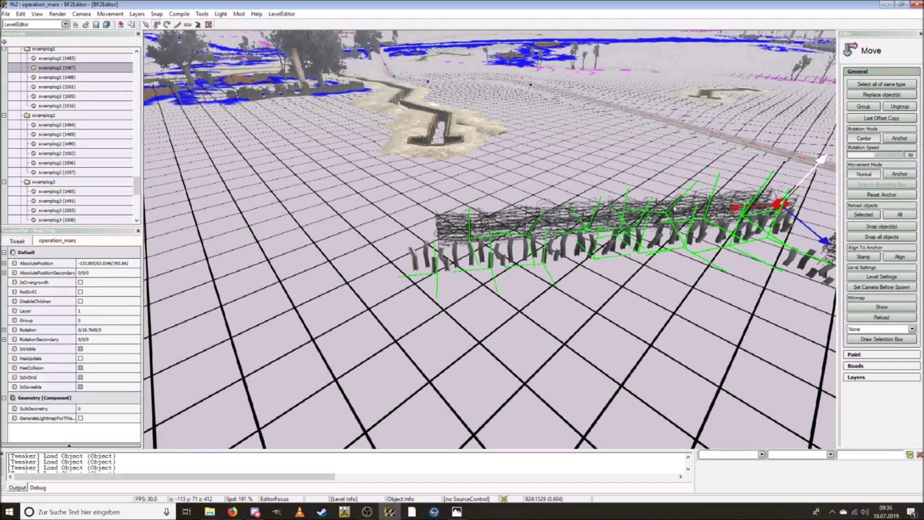
{"action": "scroll", "coordinate": [674, 208], "scroll_direction": "down", "scroll_amount": 3}
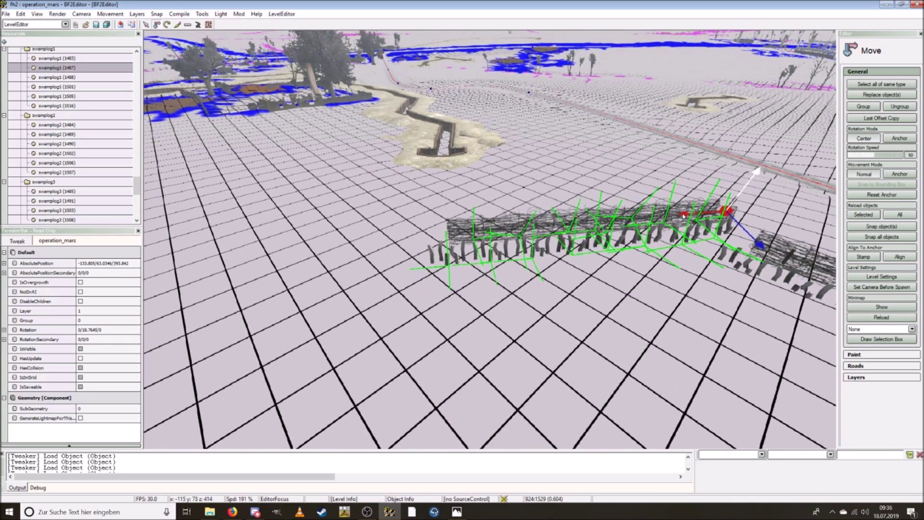
- Copy the obstacle section onto the open end of the line and rotate it to continue the bend
{"action": "right_click_drag", "start_coordinate": [466, 231], "coordinate": [190, 42]}
{"action": "scroll", "coordinate": [531, 292], "scroll_direction": "up", "scroll_amount": 5}
{"action": "scroll", "coordinate": [530, 292], "scroll_direction": "down", "scroll_amount": 5}
{"action": "right_click_drag", "start_coordinate": [530, 292], "coordinate": [742, 216]}
{"action": "key", "text": "w"}
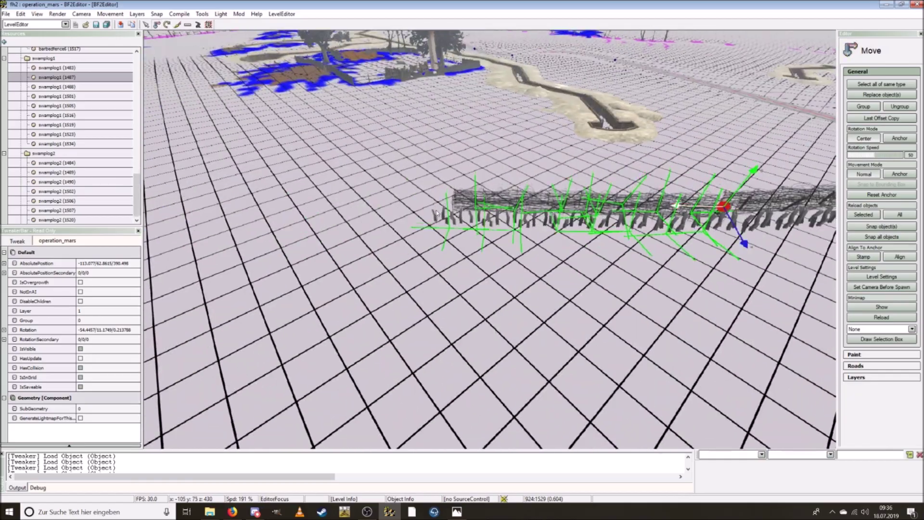
- Extend the line with further obstacle copies in front of the trench, rotating the end section to follow a gradual curve
{"action": "left_click_drag", "start_coordinate": [500, 210], "coordinate": [423, 211]}
{"action": "key", "text": "w"}
{"action": "mouse_move", "coordinate": [443, 230]}
{"action": "right_mouse_down"}
{"action": "mouse_move", "coordinate": [440, 183]}
{"action": "mouse_move", "coordinate": [442, 240]}
{"action": "right_mouse_up"}
{"action": "key", "text": "s"}
{"action": "key", "text": "2"}
{"action": "right_click_drag", "start_coordinate": [597, 217], "coordinate": [462, 145]}
{"action": "right_click_drag", "start_coordinate": [462, 231], "coordinate": [486, 226]}
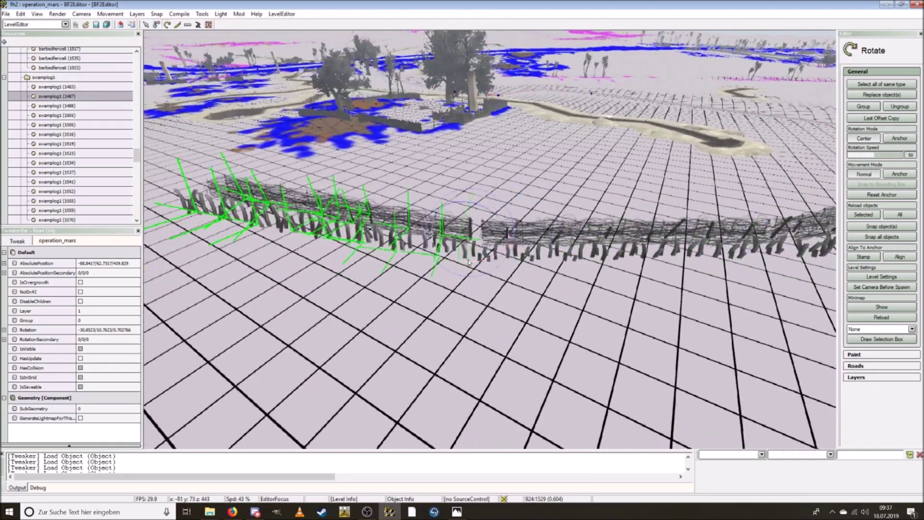
- Place another copy of the obstacle section end to end with the curved line, heading past the wooded craters
{"action": "left_click", "coordinate": [157, 24]}
{"action": "key", "text": "w"}
{"action": "right_click_drag", "start_coordinate": [477, 173], "coordinate": [453, 182]}
{"action": "key", "text": "s"}
{"action": "left_click_drag", "start_coordinate": [747, 176], "coordinate": [452, 177], "text": "shift"}
{"action": "key", "text": "w"}
{"action": "mouse_move", "coordinate": [453, 177]}
{"action": "right_mouse_down"}
{"action": "mouse_move", "coordinate": [457, 159]}
{"action": "mouse_move", "coordinate": [462, 168]}
{"action": "right_mouse_up"}
- Rotate the new end section so the line straightens out parallel to the trenches
{"action": "left_click", "coordinate": [167, 25]}
{"action": "left_click_drag", "start_coordinate": [625, 183], "coordinate": [601, 143]}
{"action": "left_click", "coordinate": [156, 25]}
{"action": "key", "text": "w"}
{"action": "right_click_drag", "start_coordinate": [462, 168], "coordinate": [448, 202]}
{"action": "key", "text": "s"}
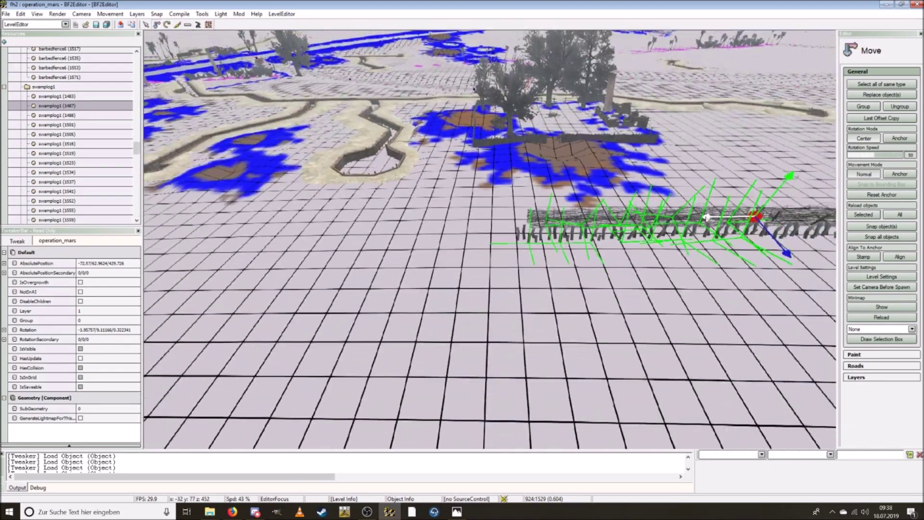
- Copy the straightened obstacle section further along the trench front and adjust its position against the previous section
{"action": "left_click_drag", "start_coordinate": [706, 217], "coordinate": [457, 221], "text": "shift"}
{"action": "right_click_drag", "start_coordinate": [457, 222], "coordinate": [462, 211]}
{"action": "key", "text": "w"}
{"action": "left_click_drag", "start_coordinate": [482, 195], "coordinate": [548, 195]}
{"action": "right_click_drag", "start_coordinate": [549, 195], "coordinate": [510, 192]}
- Tilt the newly placed end section lengthwise so it follows the slope of the ground
{"action": "left_click", "coordinate": [167, 25]}
{"action": "left_click_drag", "start_coordinate": [640, 120], "coordinate": [636, 101]}
{"action": "left_click", "coordinate": [156, 24]}
{"action": "key", "text": "s"}
{"action": "right_click_drag", "start_coordinate": [650, 79], "coordinate": [605, 254]}
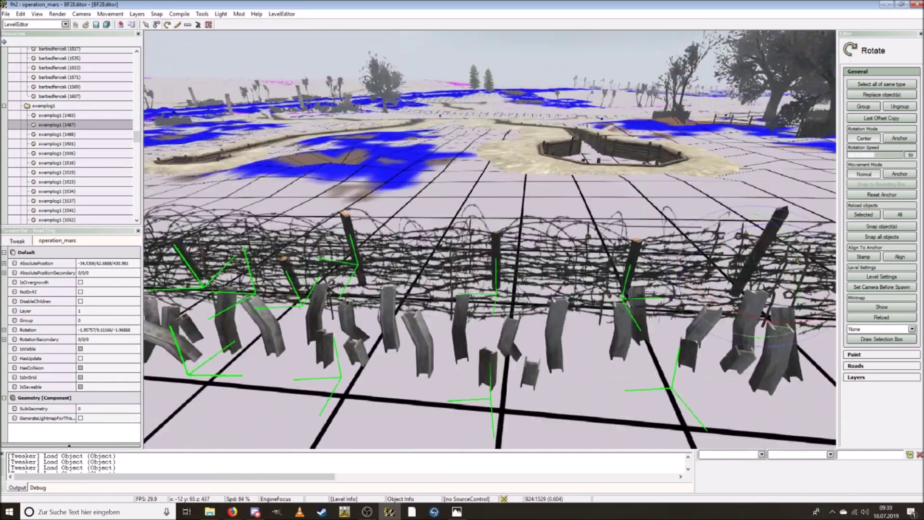
- Add the next obstacle copy at the line's end and tilt it slightly to match the falling terrain
{"action": "key", "text": "s"}
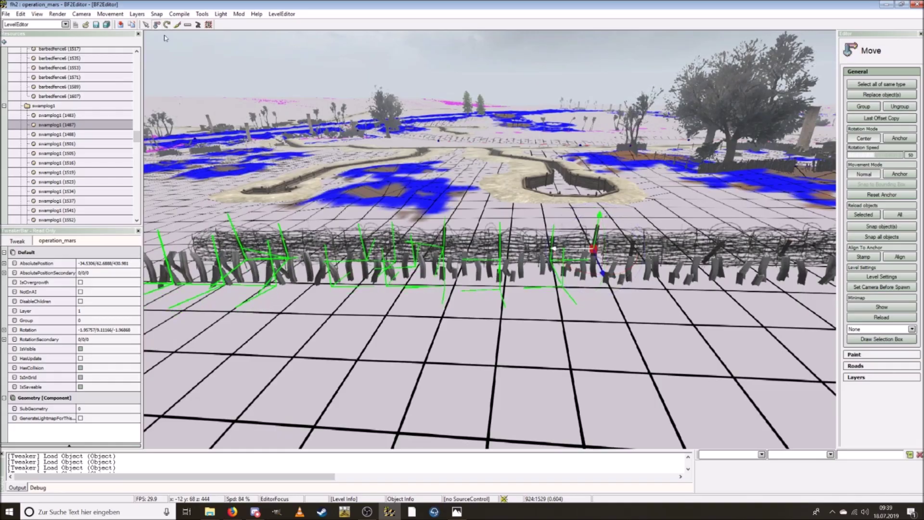
{"action": "left_click", "coordinate": [156, 24]}
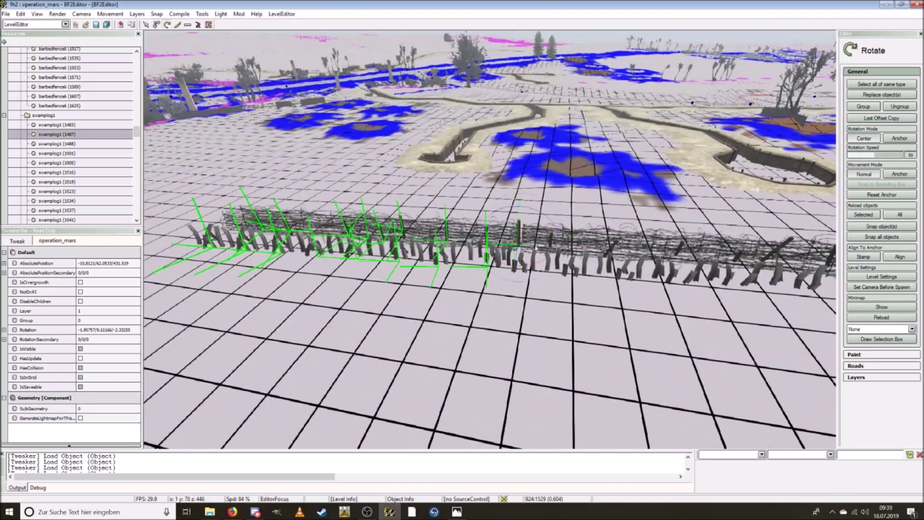
{"action": "left_click", "coordinate": [538, 263]}
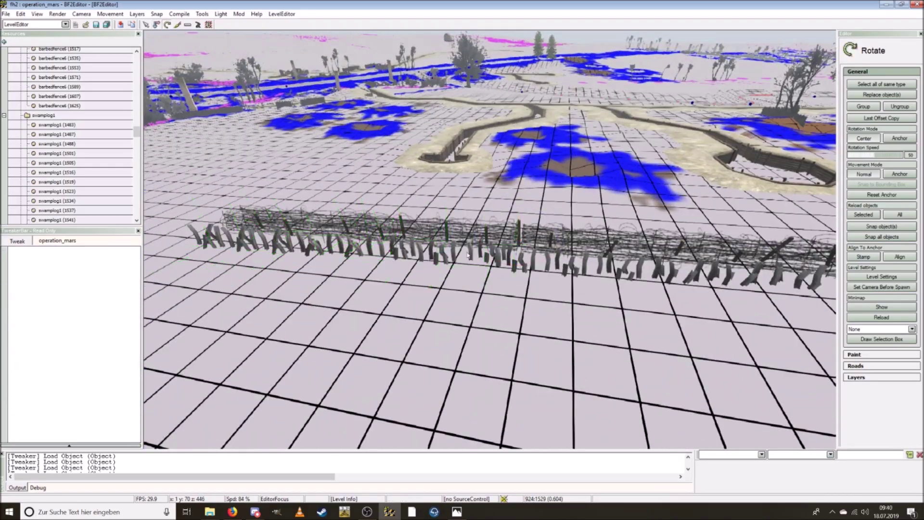
{"action": "left_click", "coordinate": [446, 286]}
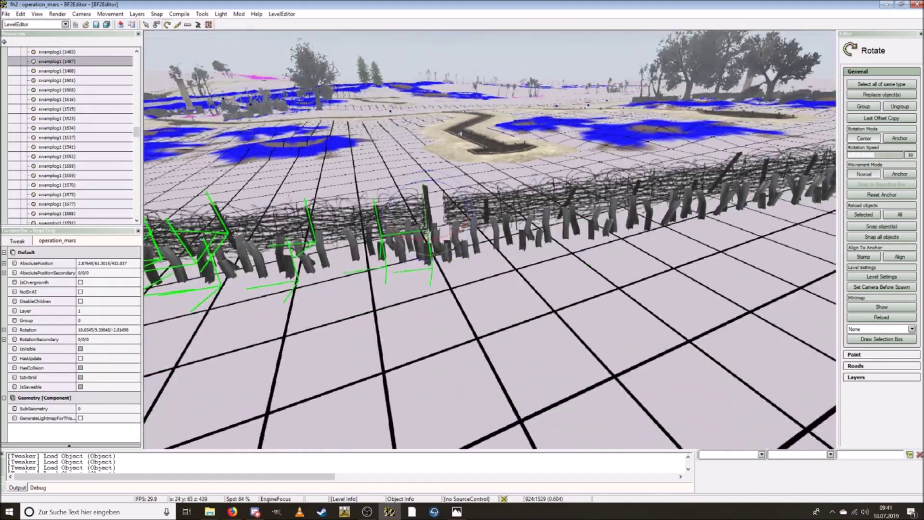
- Copy the obstacle section up to the tree-lined path and rotate it to bend the line slightly
{"action": "key", "text": "2"}
{"action": "right_click_drag", "start_coordinate": [376, 201], "coordinate": [279, 216]}
{"action": "key", "text": "w"}
{"action": "key", "text": "s"}
{"action": "right_click_drag", "start_coordinate": [409, 231], "coordinate": [446, 255]}
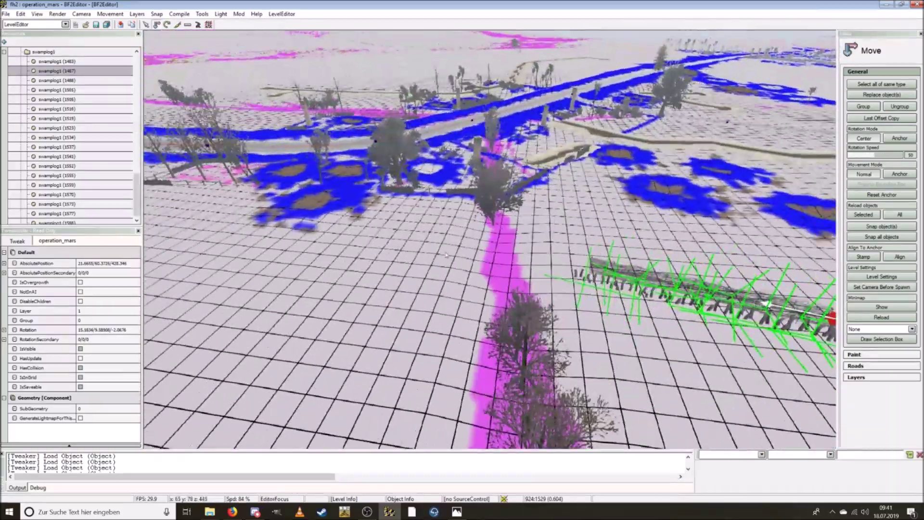
- Copy the obstacle section across the tree-lined path, leaving a gap in the line where the path runs through
{"action": "key", "text": "2"}
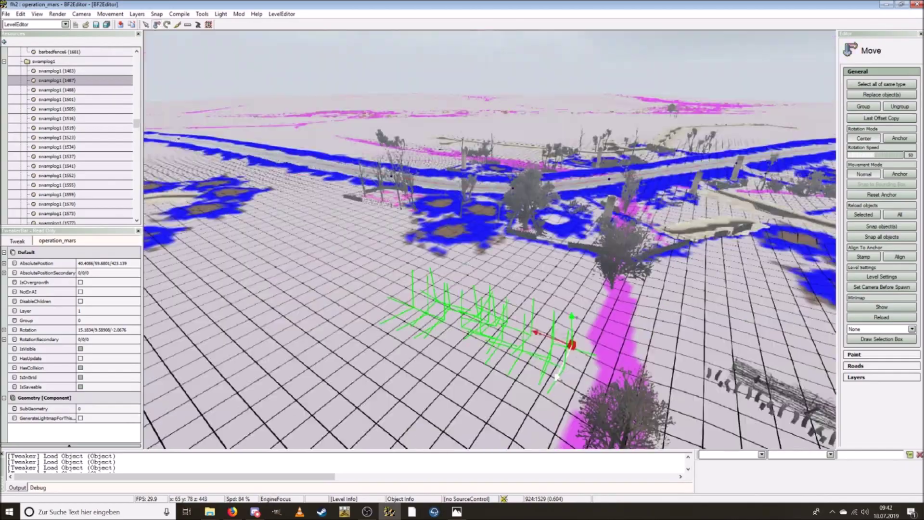
{"action": "right_click_drag", "start_coordinate": [414, 180], "coordinate": [426, 143]}
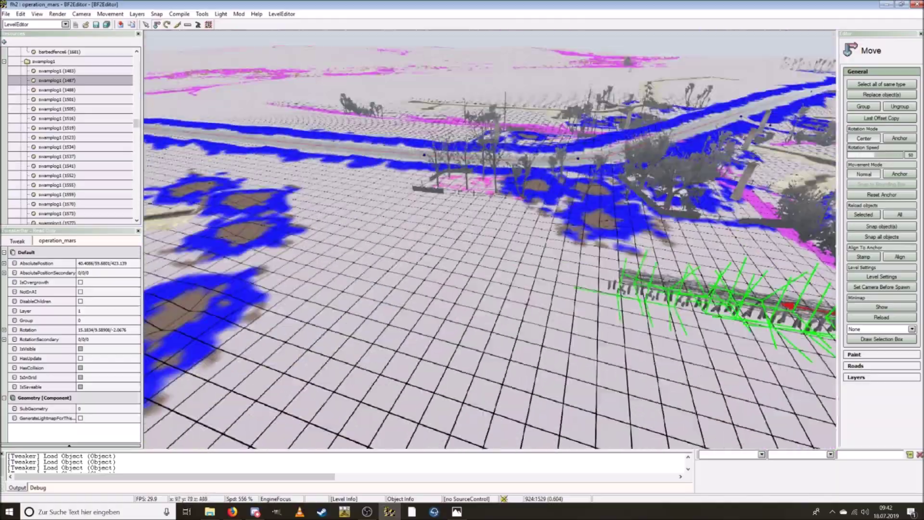
{"action": "left_click", "coordinate": [456, 511]}
{"action": "left_click", "coordinate": [457, 511]}
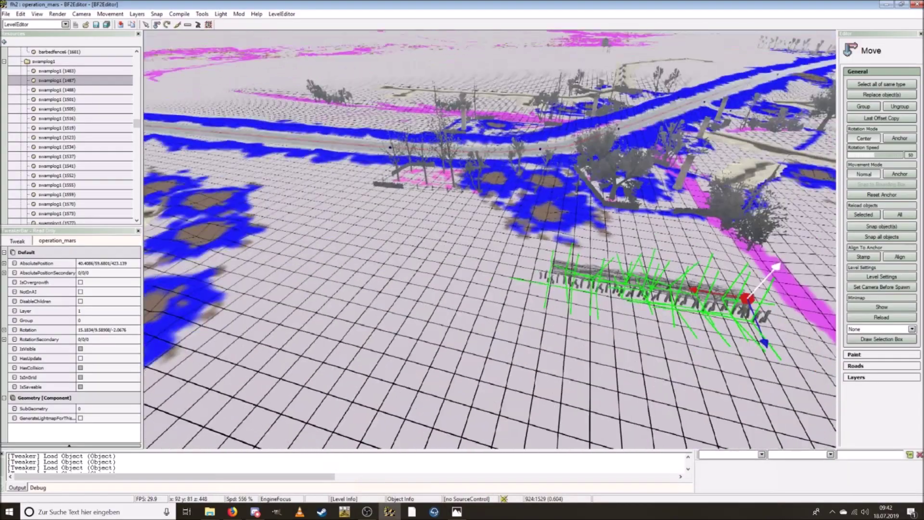
- Add two more sections beyond the path, turning the first to a new heading and tilting the second to fit the ground
{"action": "key", "text": "w"}
{"action": "key", "text": "3"}
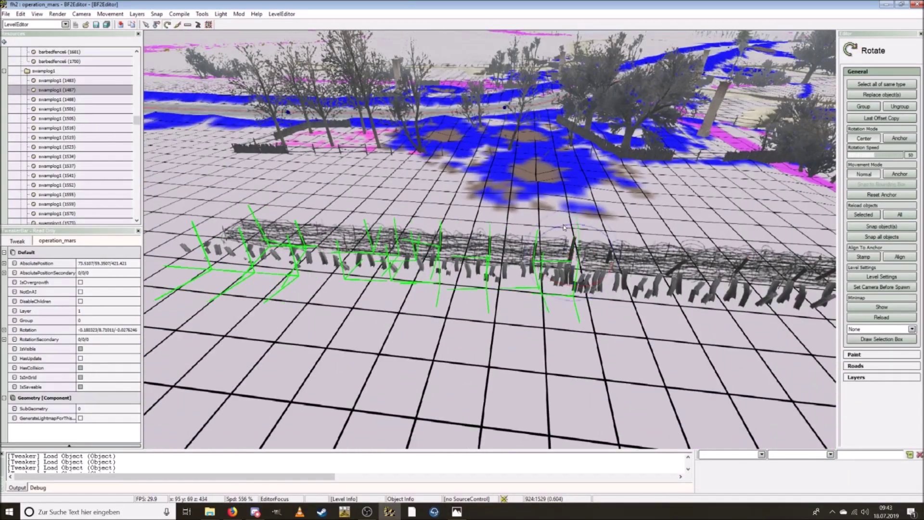
{"action": "key", "text": "2"}
{"action": "key", "text": "a"}
{"action": "key", "text": "ctrl+d"}
{"action": "key", "text": "w"}
{"action": "key", "text": "s"}
{"action": "key", "text": "s"}
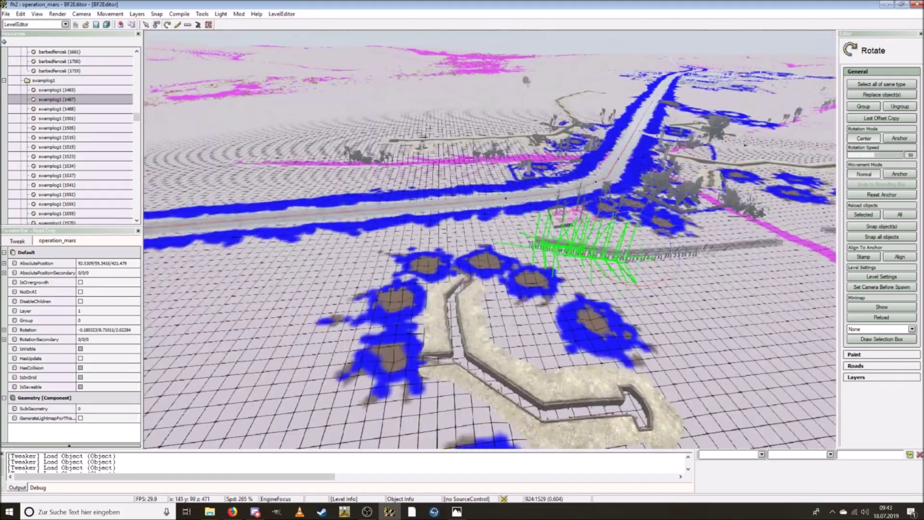
{"action": "key", "text": "w"}
{"action": "key", "text": "s"}
- Copy the obstacle section onward beside the craters and rotate it to angle the line towards the road
{"action": "key", "text": "2"}
{"action": "key", "text": "s"}
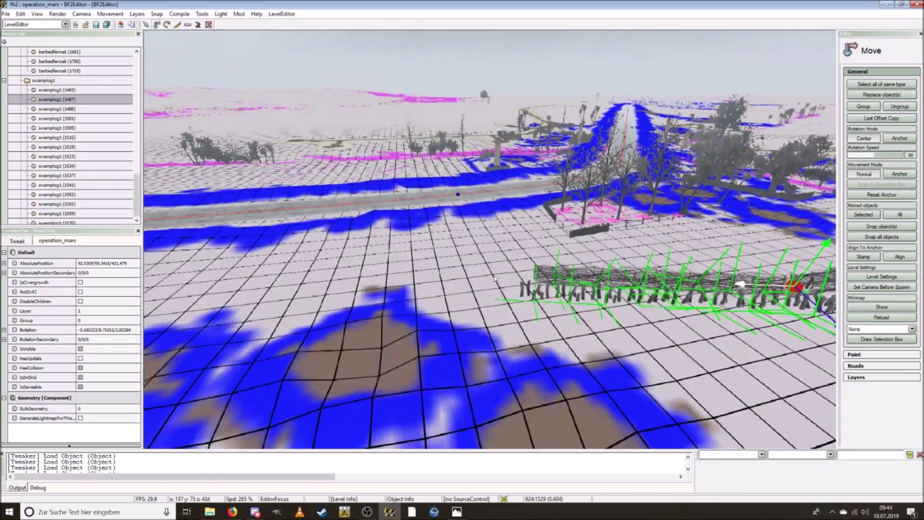
{"action": "key", "text": "ctrl+d"}
{"action": "key", "text": "s"}
{"action": "key", "text": "w"}
{"action": "key", "text": "3"}
{"action": "key", "text": "s"}
{"action": "key", "text": "w"}
- Append another obstacle section approaching the road and tilt it to sit on the terrain
{"action": "key", "text": "2"}
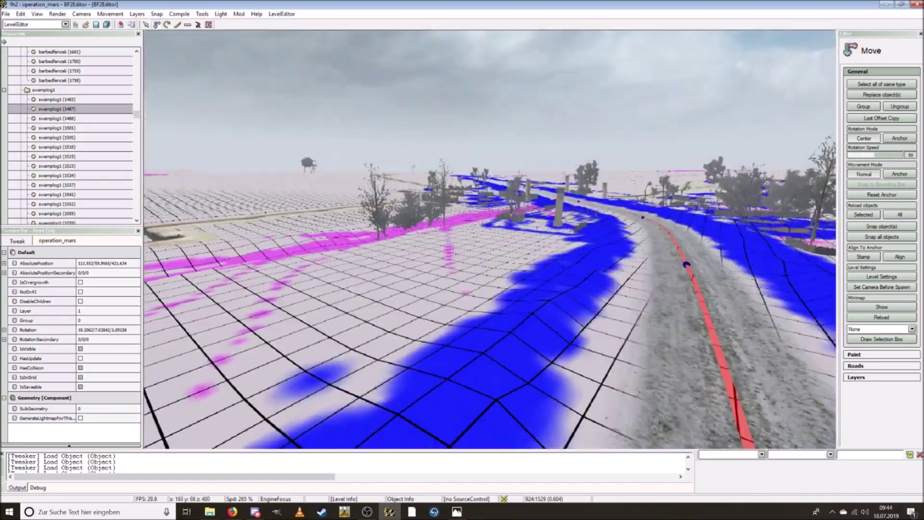
{"action": "key", "text": "w"}
{"action": "key", "text": "s"}
{"action": "key", "text": "ctrl+d"}
{"action": "key", "text": "s"}
{"action": "key", "text": "3"}
{"action": "key", "text": "w"}
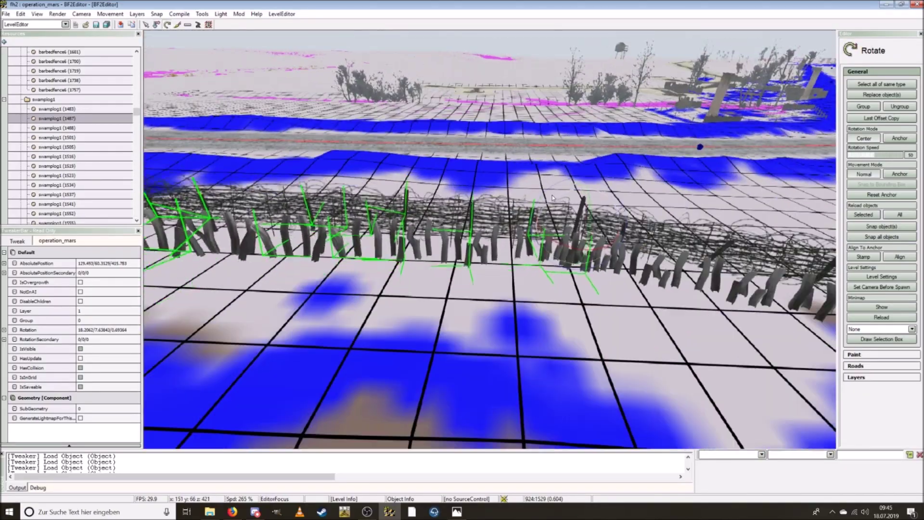
{"action": "key", "text": "w"}
{"action": "key", "text": "s"}
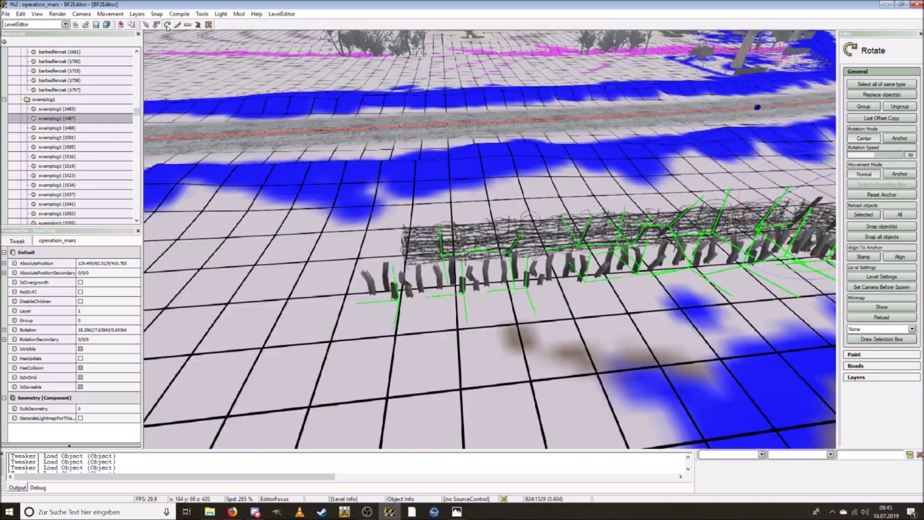
- Copy the end section onto the edge of the road
{"action": "key", "text": "2"}
{"action": "key", "text": "s"}
{"action": "left_click_drag", "start_coordinate": [439, 246], "coordinate": [424, 248], "text": "shift"}
{"action": "key", "text": "w"}
- Rotate the section at the road so it continues the line over the roadway, checking the fit from several viewpoints
{"action": "key", "text": "3"}
{"action": "key", "text": "s"}
{"action": "key", "text": "w"}
{"action": "left_click_drag", "start_coordinate": [544, 347], "coordinate": [484, 342]}
{"action": "key", "text": "a"}
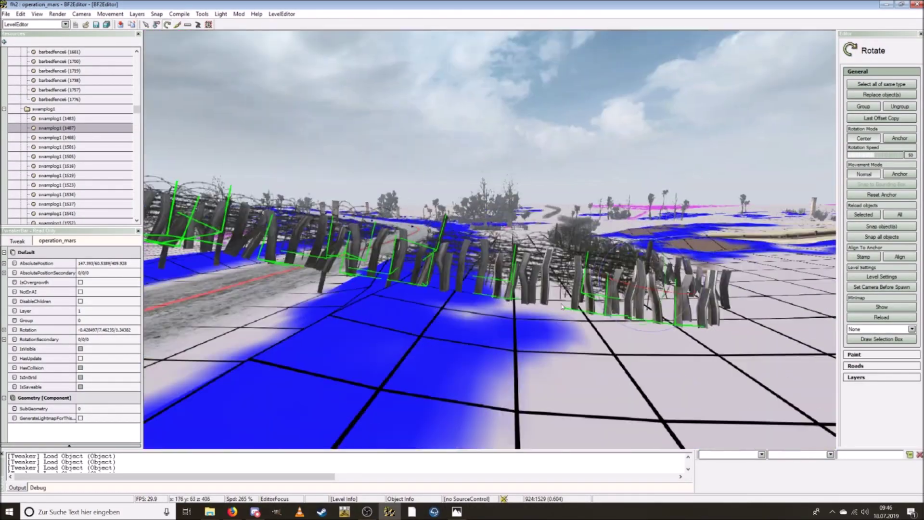
{"action": "key", "text": "s"}
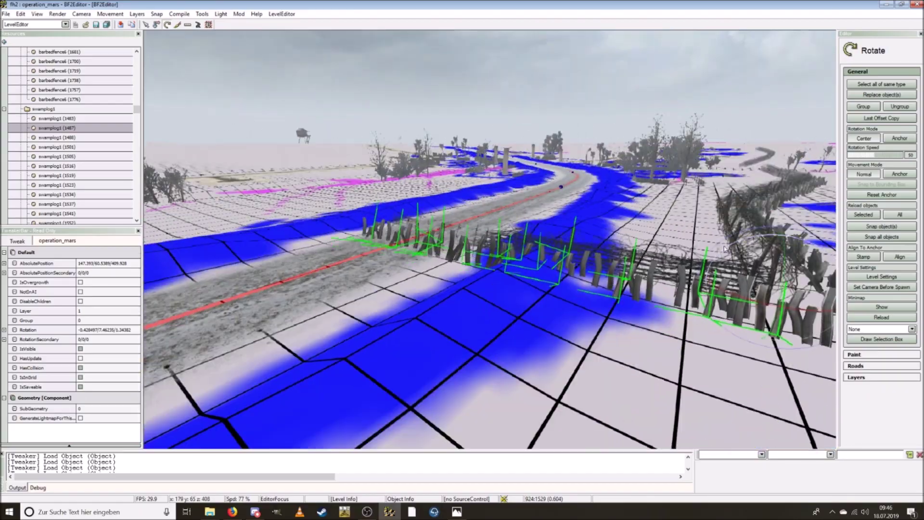
{"action": "key", "text": "a"}
{"action": "key", "text": "s"}
{"action": "key", "text": "w"}
- Copy the road section onward and turn it sharply so the obstacle crosses to the far side of the road
{"action": "key", "text": "2"}
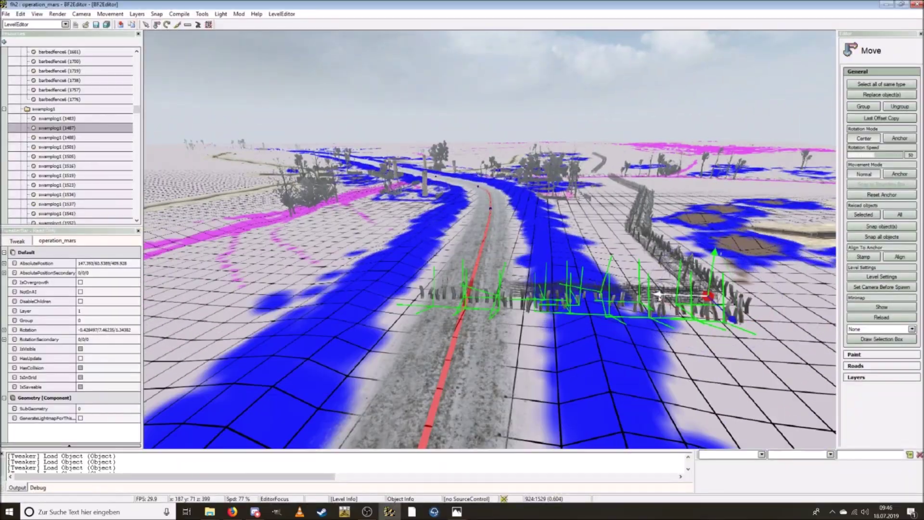
{"action": "left_click_drag", "start_coordinate": [366, 301], "coordinate": [357, 301], "text": "shift"}
{"action": "key", "text": "w"}
{"action": "key", "text": "a"}
{"action": "key", "text": "3"}
{"action": "left_click_drag", "start_coordinate": [568, 212], "coordinate": [639, 181]}
{"action": "key", "text": "s"}
{"action": "key", "text": "w"}
{"action": "key", "text": "s"}
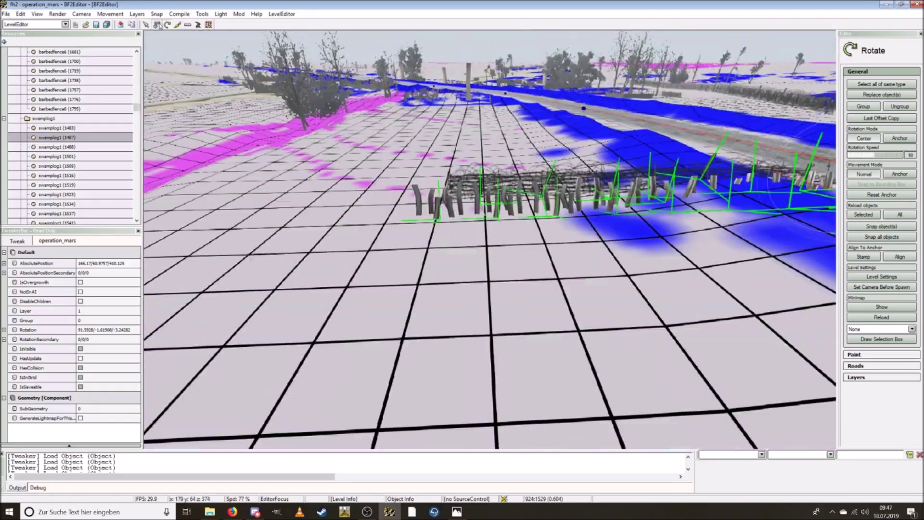
{"action": "scroll", "coordinate": [638, 181], "scroll_direction": "up", "scroll_amount": 10}
{"action": "key", "text": "2"}
{"action": "key", "text": "ctrl+F1"}
{"action": "key", "text": "alt+Tab"}
{"action": "key", "text": "alt+Tab"}
{"action": "key", "text": "ctrl+F3"}
- Copy the crossing section further out from the road and tilt it slightly to fit the ground
{"action": "key", "text": "w"}
{"action": "key", "text": "w"}
{"action": "left_click_drag", "start_coordinate": [676, 233], "coordinate": [445, 252], "text": "shift"}
{"action": "left_click", "coordinate": [167, 24]}
{"action": "left_click", "coordinate": [155, 23]}
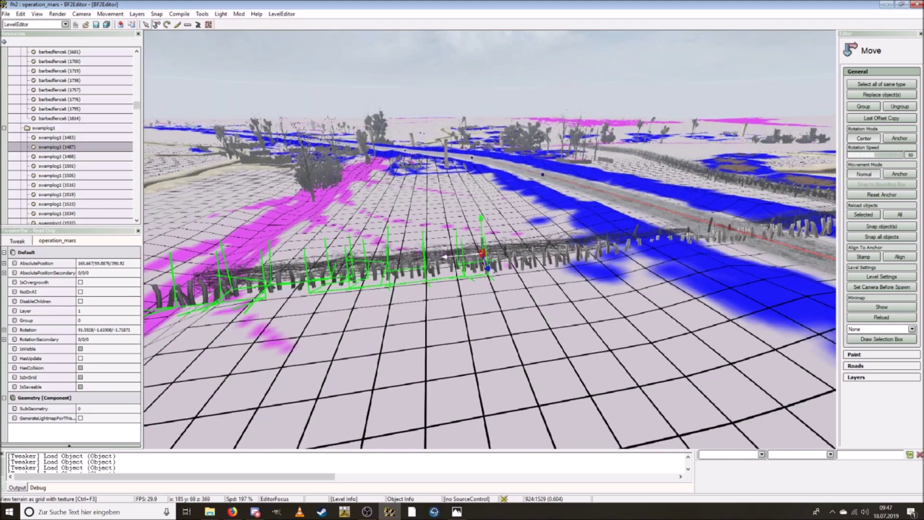
- Turn the section beyond the road to form a corner and move its start against the previous section's end
{"action": "left_click_drag", "start_coordinate": [502, 268], "coordinate": [553, 271]}
{"action": "left_click", "coordinate": [156, 24]}
{"action": "key", "text": "w"}
{"action": "left_click_drag", "start_coordinate": [424, 268], "coordinate": [403, 315]}
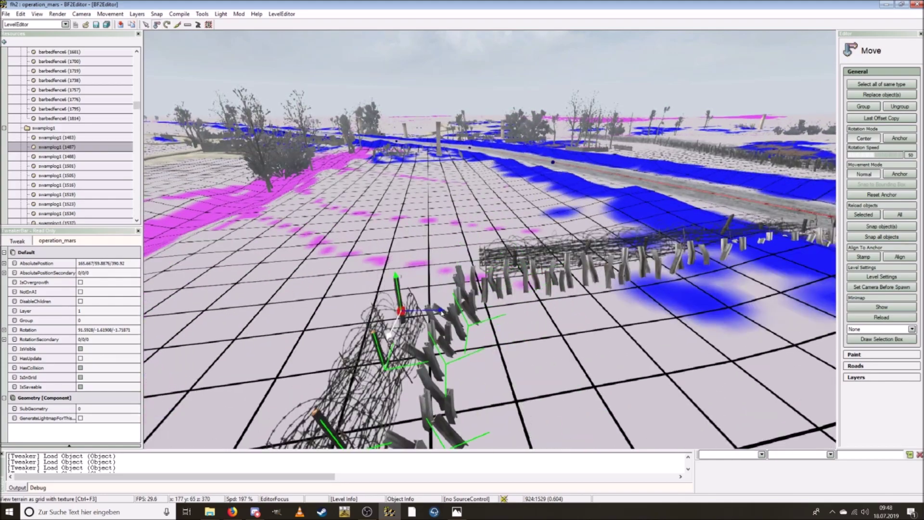
{"action": "key", "text": "w"}
{"action": "right_click_drag", "start_coordinate": [403, 315], "coordinate": [337, 313]}
{"action": "key", "text": "s"}
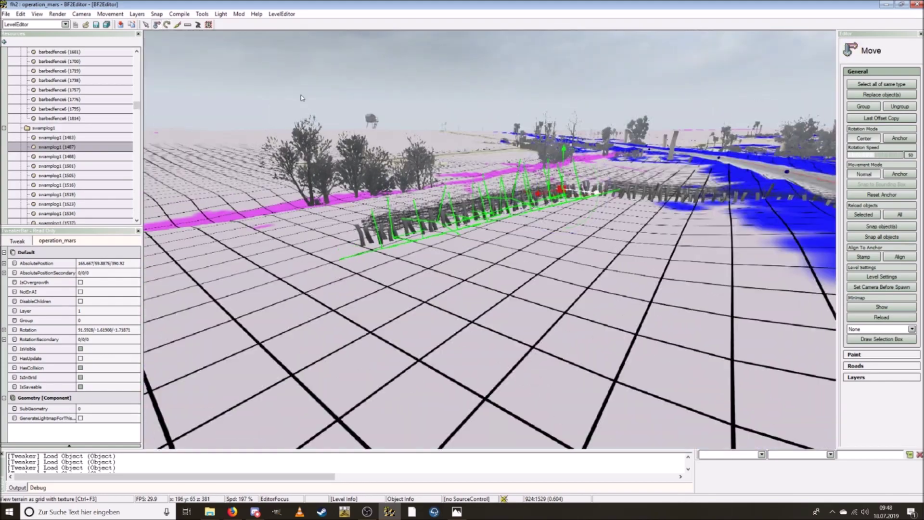
- Copy the corner section along its new direction and join it end to end with the line
{"action": "left_click", "coordinate": [160, 25]}
{"action": "key", "text": "s"}
{"action": "key", "text": "w"}
{"action": "left_click_drag", "start_coordinate": [638, 190], "coordinate": [429, 198]}
{"action": "key", "text": "w"}
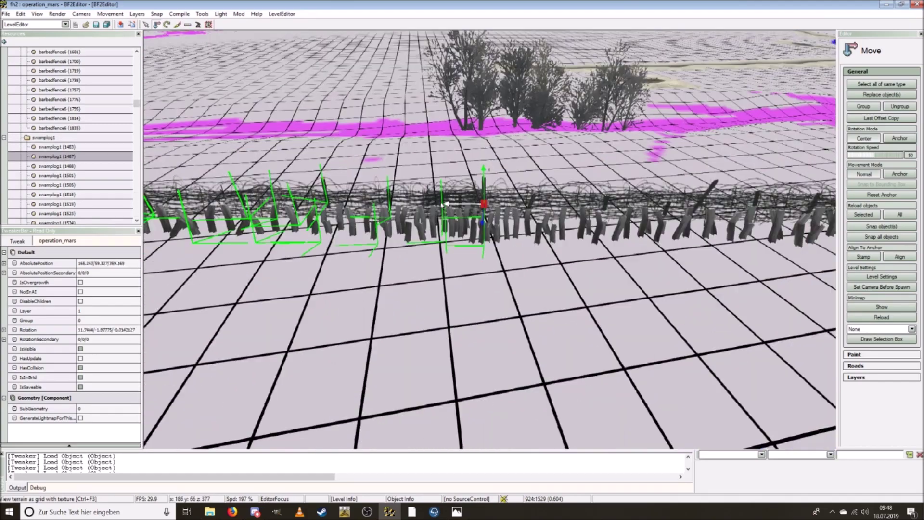
{"action": "left_click", "coordinate": [156, 24]}
{"action": "key", "text": "s"}
{"action": "key", "text": "w"}
- Run the console command renderer minCullDistance with the value 2000
{"action": "left_click", "coordinate": [728, 454]}
{"action": "type", "text": "renderer"}
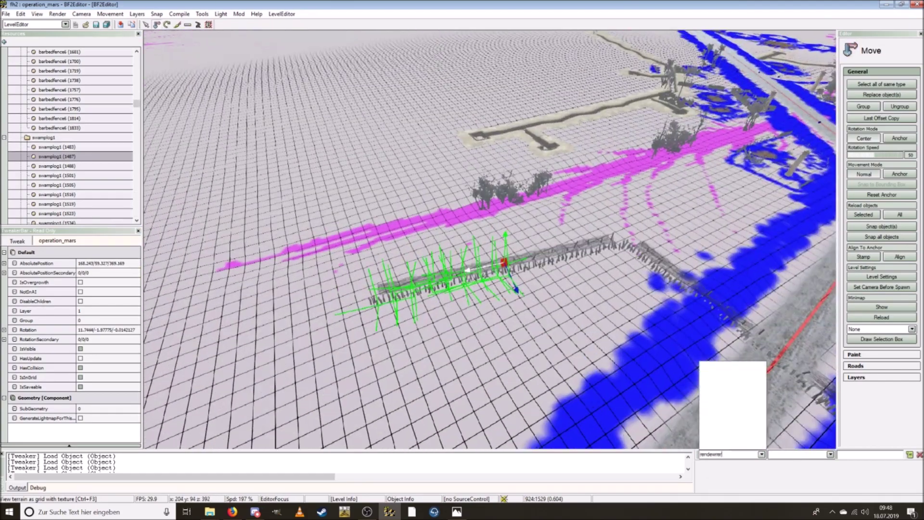
{"action": "left_click", "coordinate": [910, 457]}
- Delete a surplus tank trap beside the end of the barbed wire beyond the road and adjust the neighbouring traps
{"action": "key", "text": "w"}
{"action": "left_click", "coordinate": [512, 367]}
{"action": "left_click", "coordinate": [461, 317]}
{"action": "left_click", "coordinate": [508, 333]}
{"action": "key", "text": "Delete"}
{"action": "left_click", "coordinate": [445, 337]}
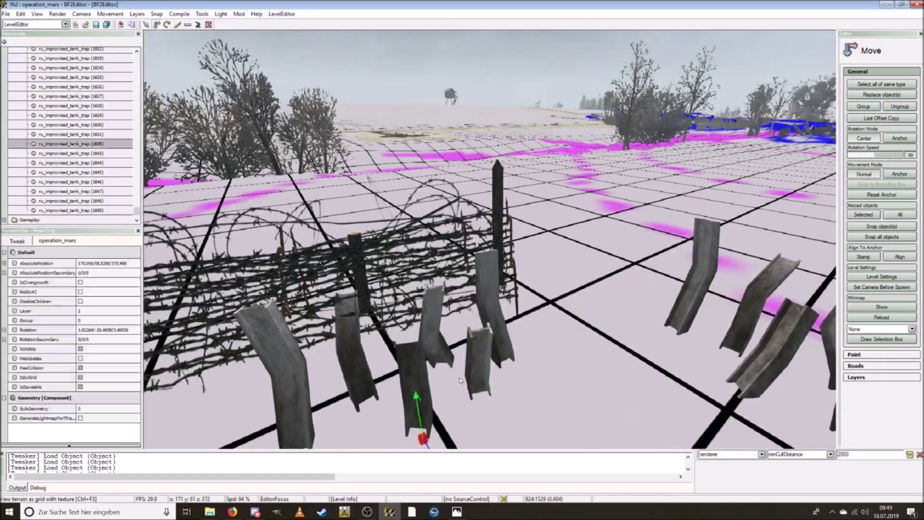
{"action": "left_click", "coordinate": [688, 315]}
{"action": "left_click", "coordinate": [167, 24]}
{"action": "left_click", "coordinate": [156, 24]}
- Inspect the joints along the obstacle line from close up and save the level
{"action": "key", "text": "s"}
{"action": "key", "text": "w"}
{"action": "key", "text": "w"}
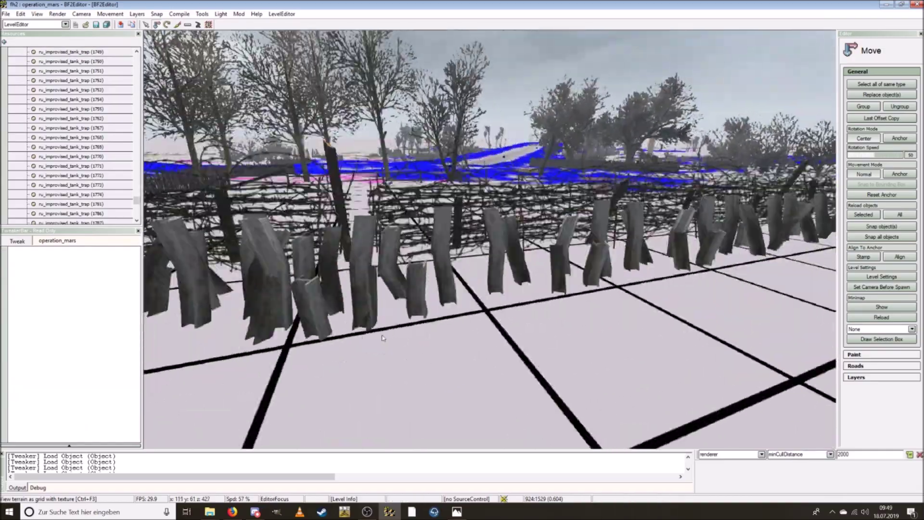
{"action": "key", "text": "w"}
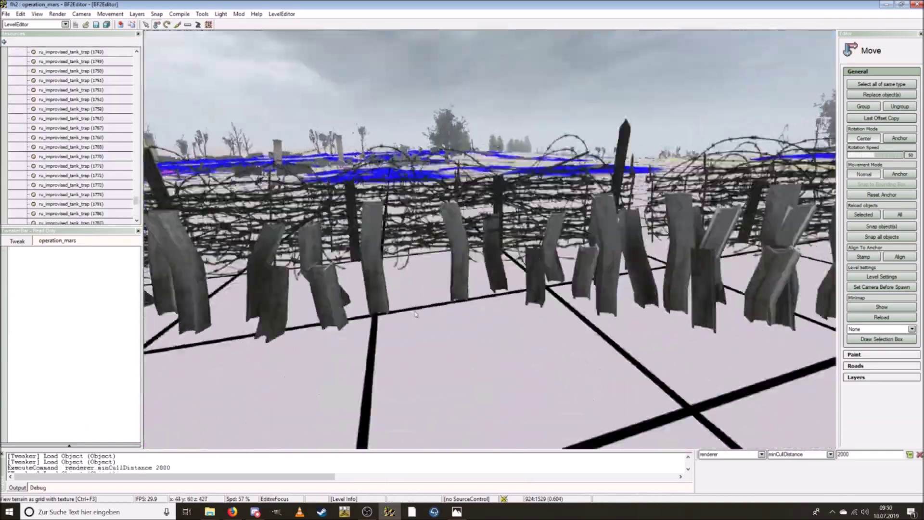
{"action": "key", "text": "s"}
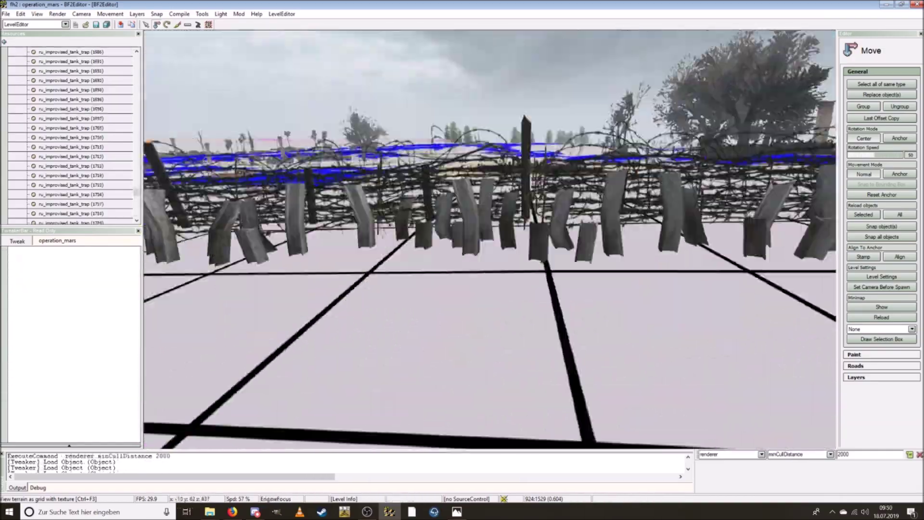
{"action": "key", "text": "ctrl+s"}
{"action": "key", "text": "Return"}
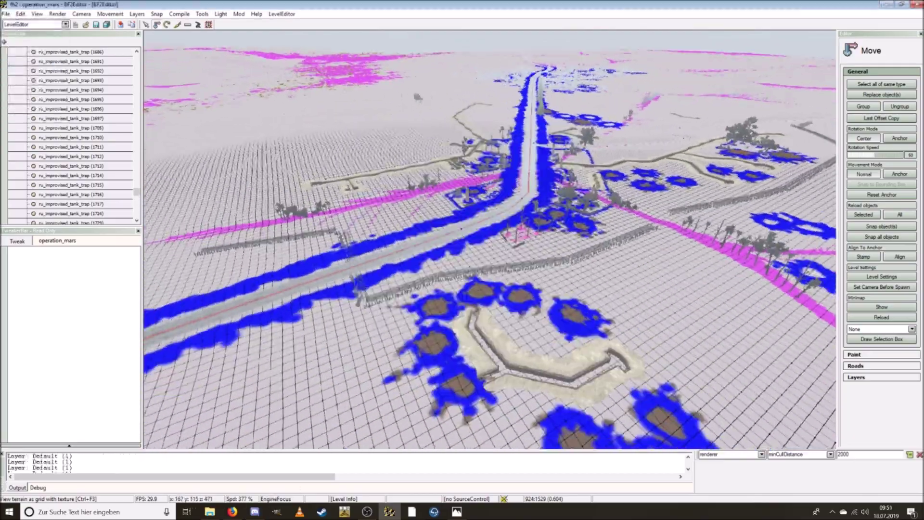
- Delete the separate obstacle section lying beyond the angled end of the line, before the narrow dirt road
{"action": "key", "text": "s"}
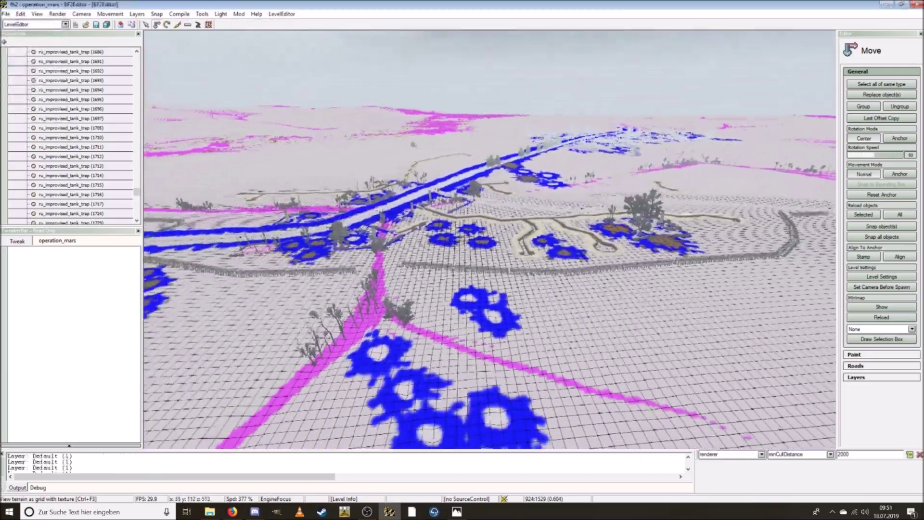
{"action": "key", "text": "w"}
{"action": "key", "text": "w"}
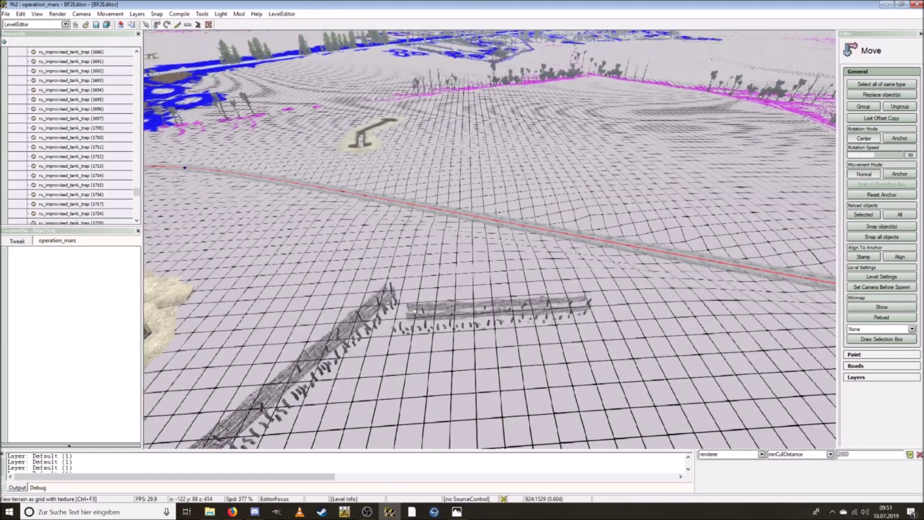
{"action": "left_click_drag", "start_coordinate": [406, 301], "coordinate": [619, 352]}
{"action": "key", "text": "Delete"}
{"action": "right_click_drag", "start_coordinate": [618, 352], "coordinate": [619, 323]}
{"action": "key", "text": "a"}
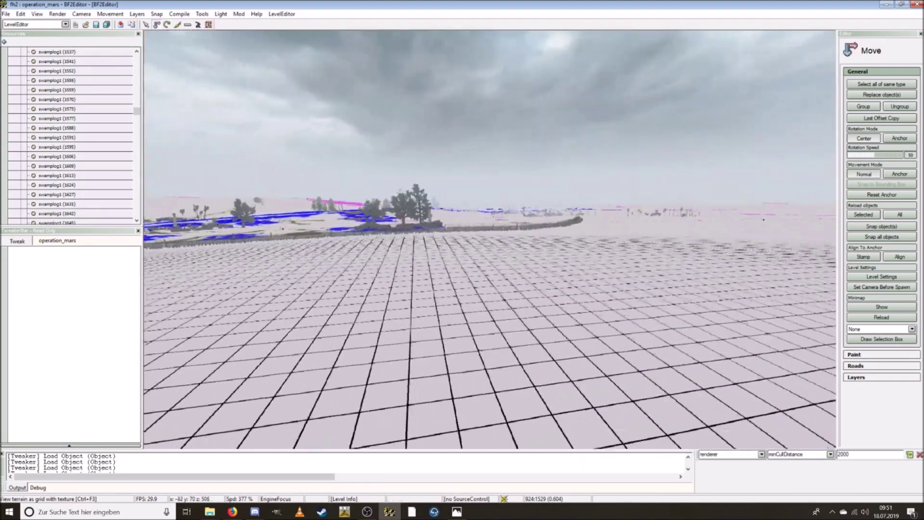
- Fly along the whole obstacle line and examine its course and joints from the field side
{"action": "key", "text": "s"}
{"action": "key", "text": "w"}
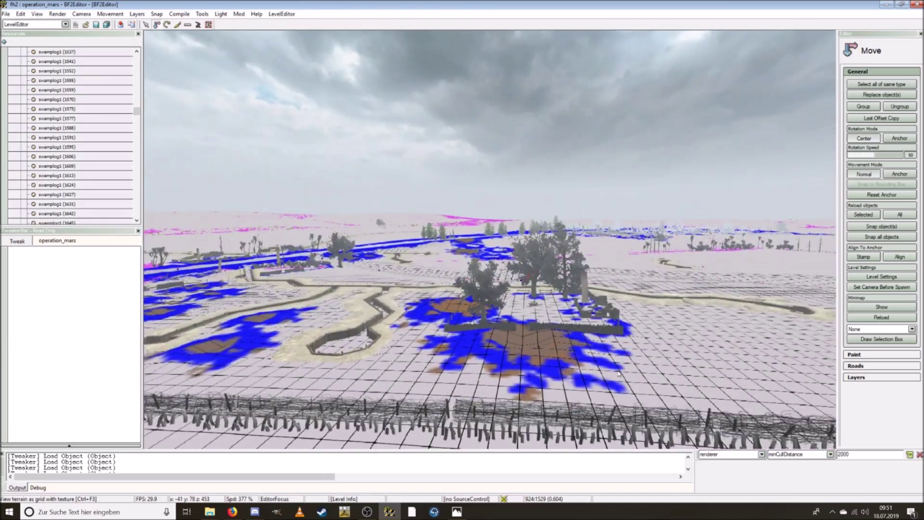
{"action": "key", "text": "d"}
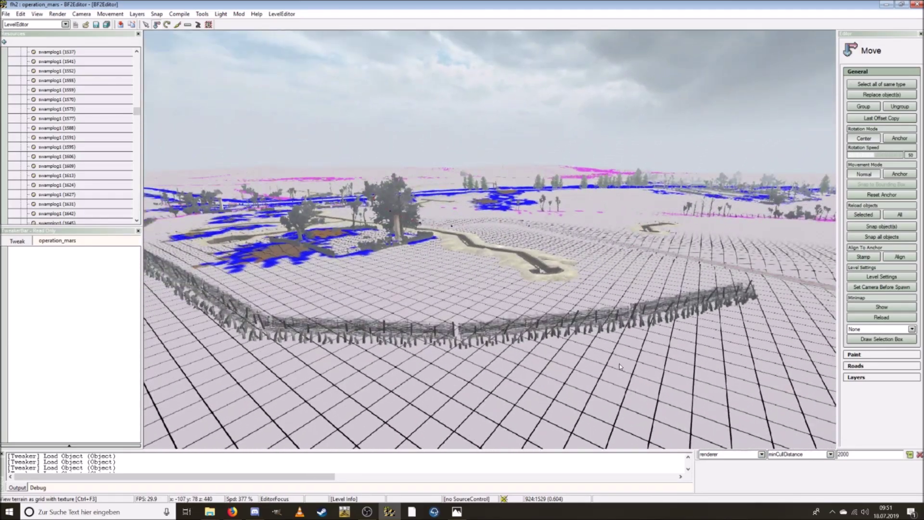
{"action": "key", "text": "d"}
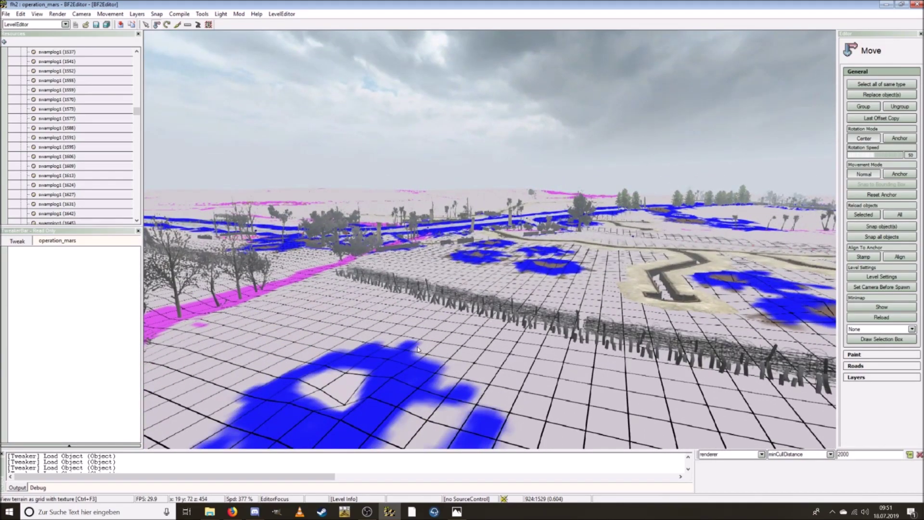
{"action": "key", "text": "d"}
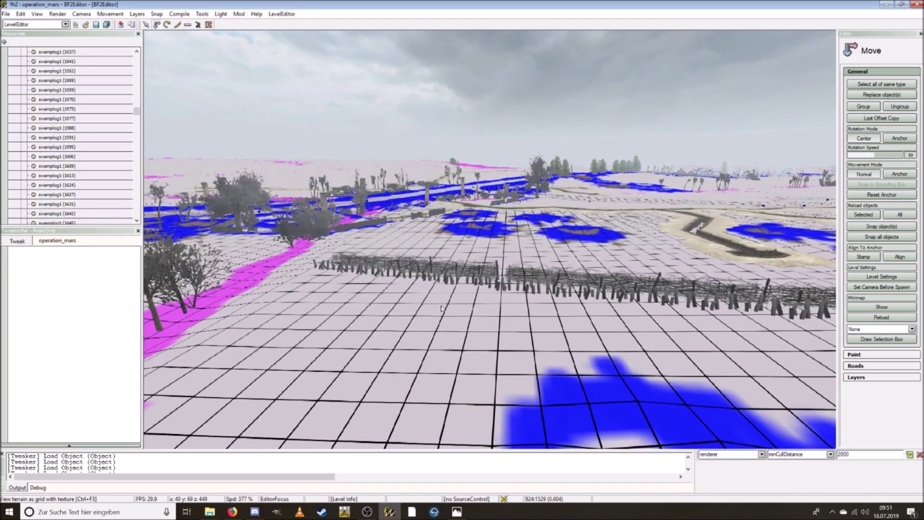
{"action": "key", "text": "a"}
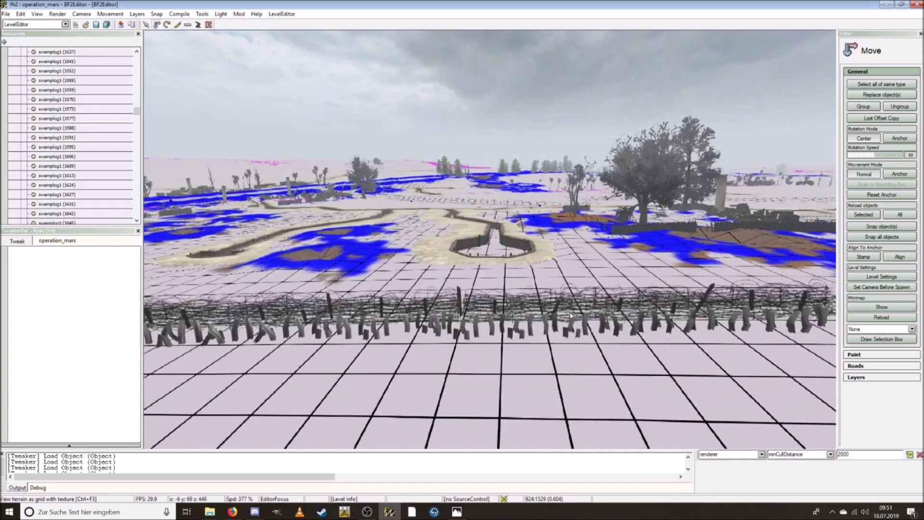
{"action": "key", "text": "a"}
{"action": "key", "text": "a"}
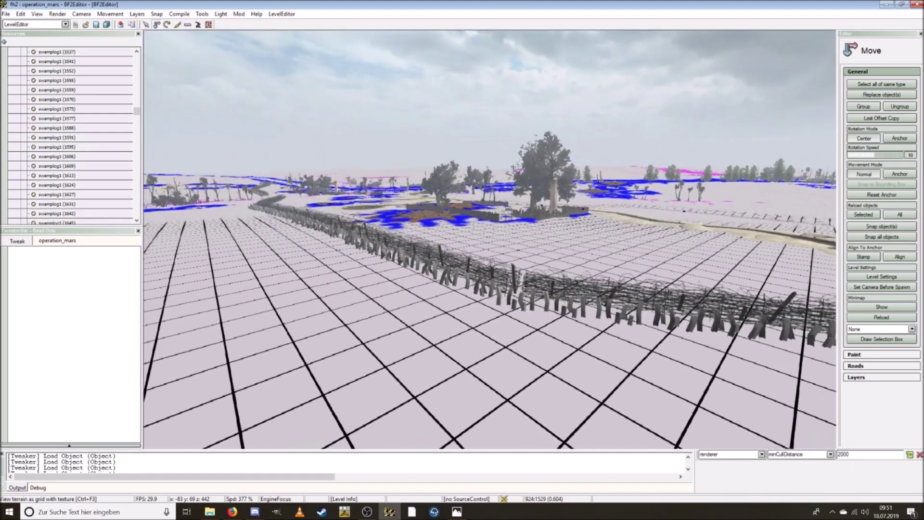
{"action": "key", "text": "a"}
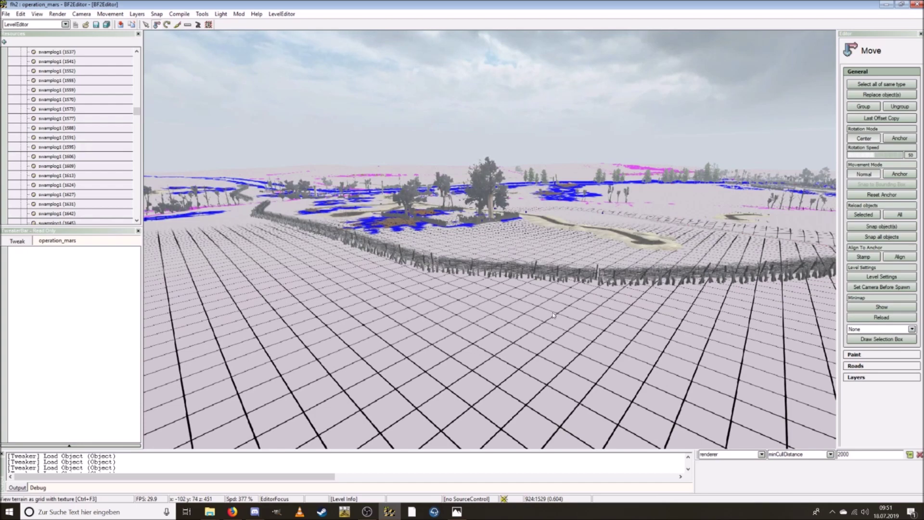
{"action": "key", "text": "d"}
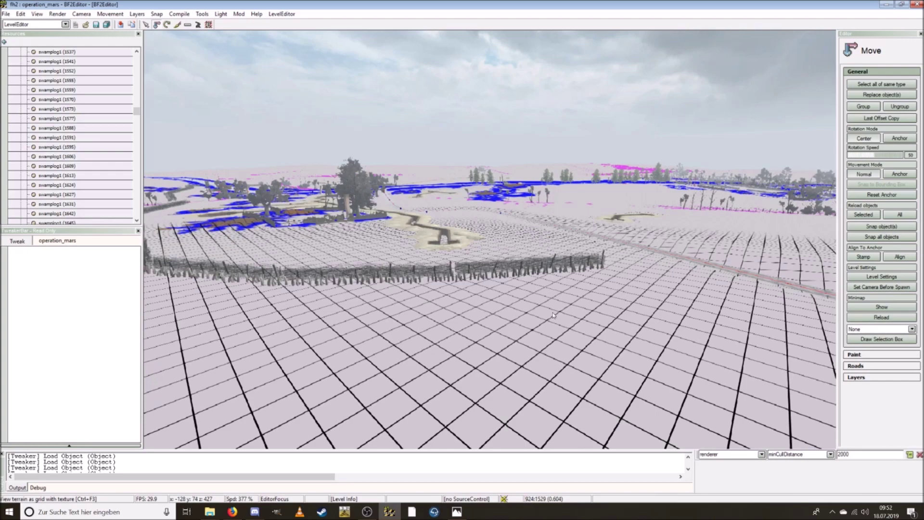
{"action": "key", "text": "s"}
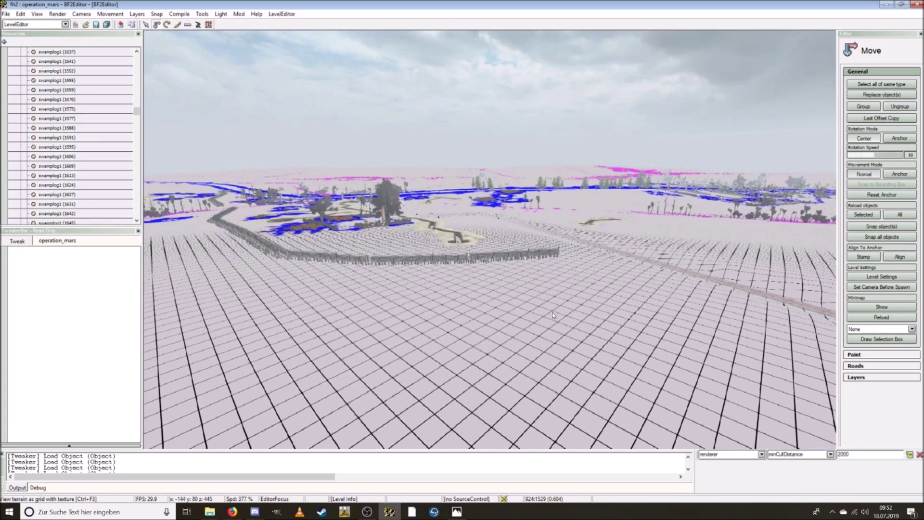
{"action": "key", "text": "w"}
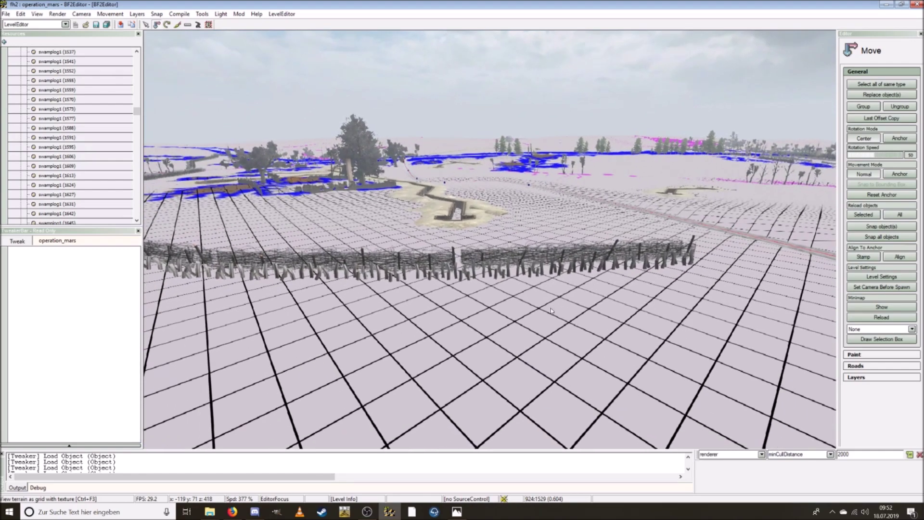
{"action": "key", "text": "w"}
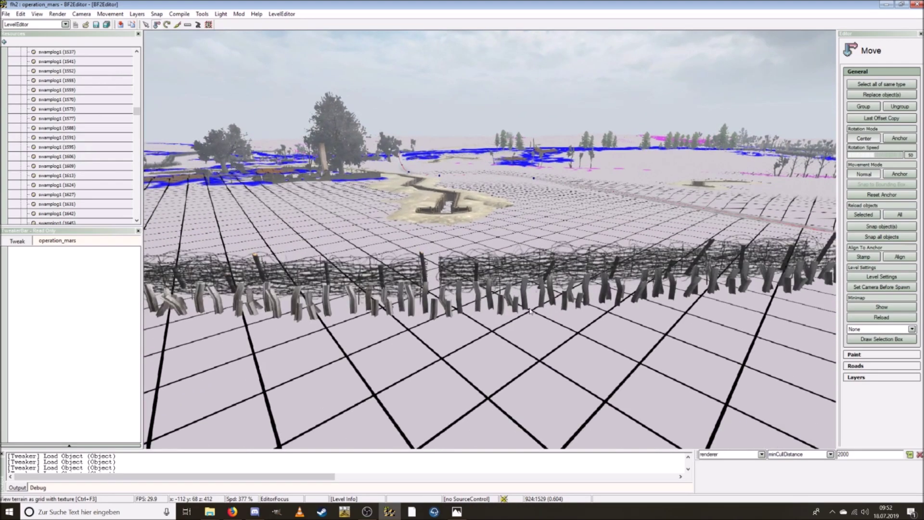
- Examine the improvised tank traps from close up around the wire joint in front of the zigzag trench's head
{"action": "left_click", "coordinate": [510, 302]}
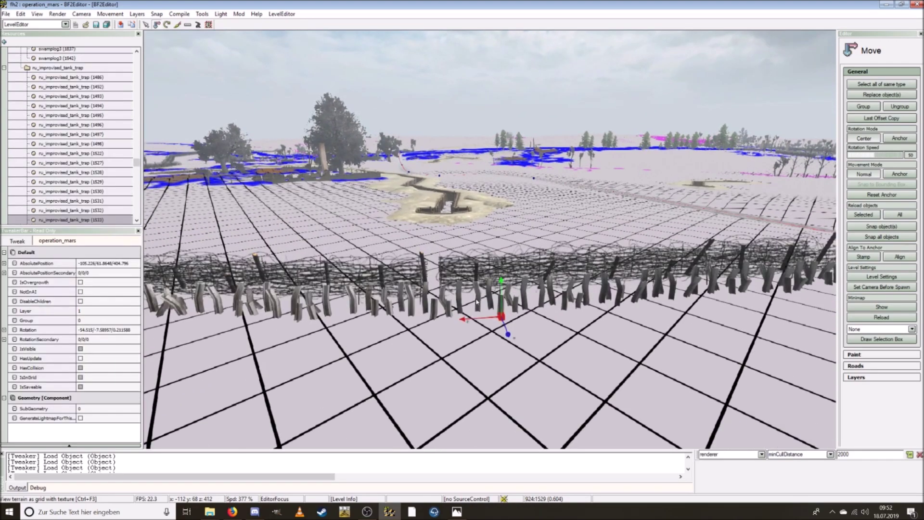
{"action": "left_click", "coordinate": [454, 308]}
{"action": "left_click", "coordinate": [434, 310]}
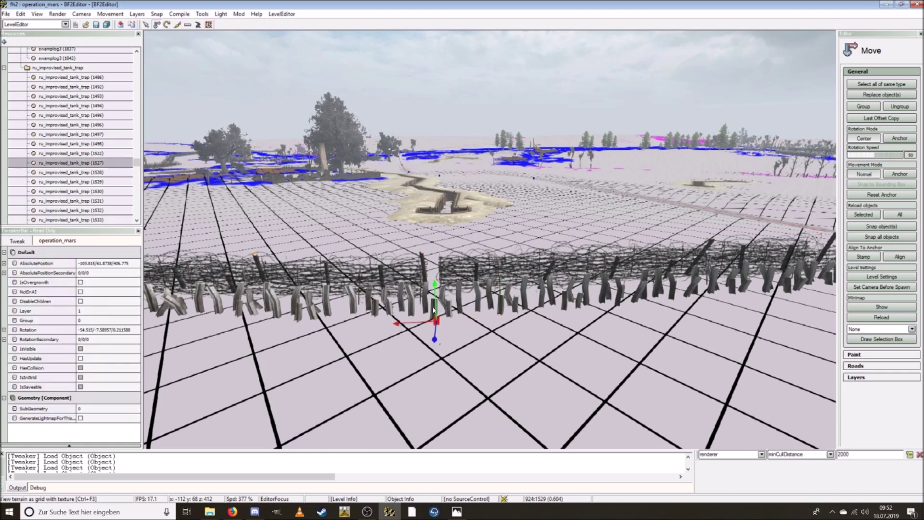
{"action": "left_click", "coordinate": [509, 309]}
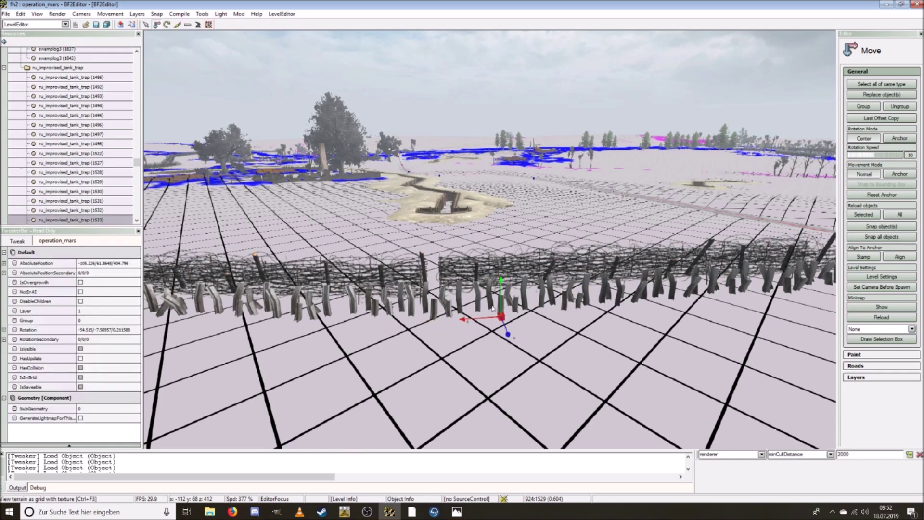
{"action": "left_click", "coordinate": [433, 310]}
{"action": "key", "text": "w"}
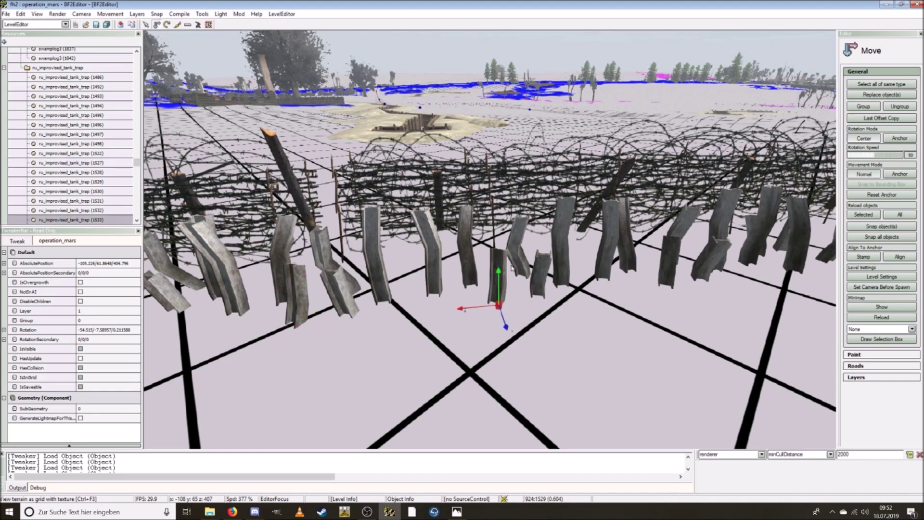
{"action": "key", "text": "s"}
{"action": "left_click", "coordinate": [550, 287]}
- View the obstacle line from inside the trench with the Soldier camera and return to the Normal Mode camera
{"action": "key", "text": "s"}
{"action": "right_click_drag", "start_coordinate": [550, 287], "coordinate": [500, 294]}
{"action": "key", "text": "w"}
{"action": "key", "text": "s"}
{"action": "right_click_drag", "start_coordinate": [407, 222], "coordinate": [426, 234]}
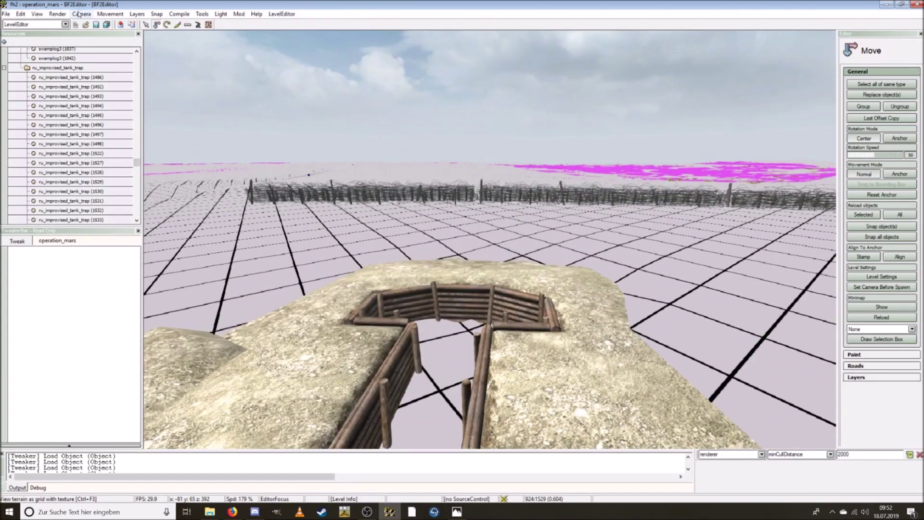
{"action": "key", "text": "ctrl+F8"}
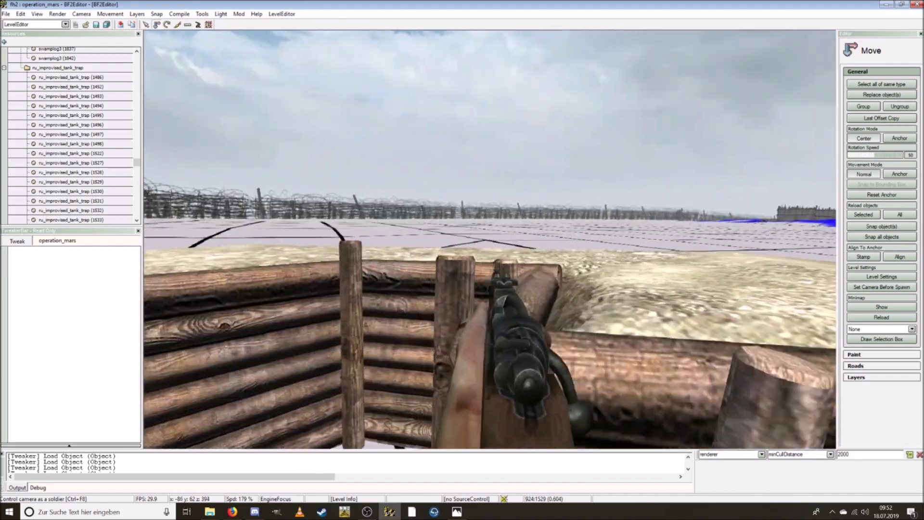
{"action": "left_click", "coordinate": [92, 24]}
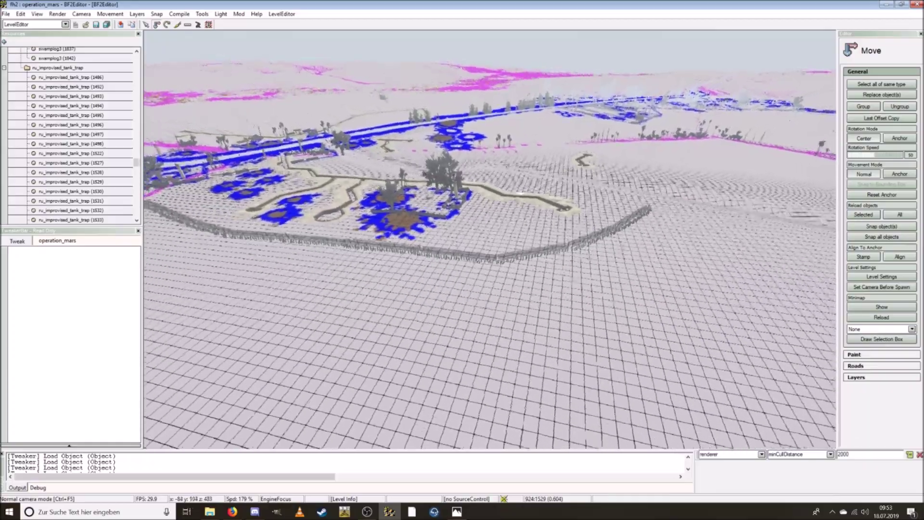
- Examine the obstacle line's far end and the opening between its sections around the tree-lined strip
{"action": "key", "text": "w"}
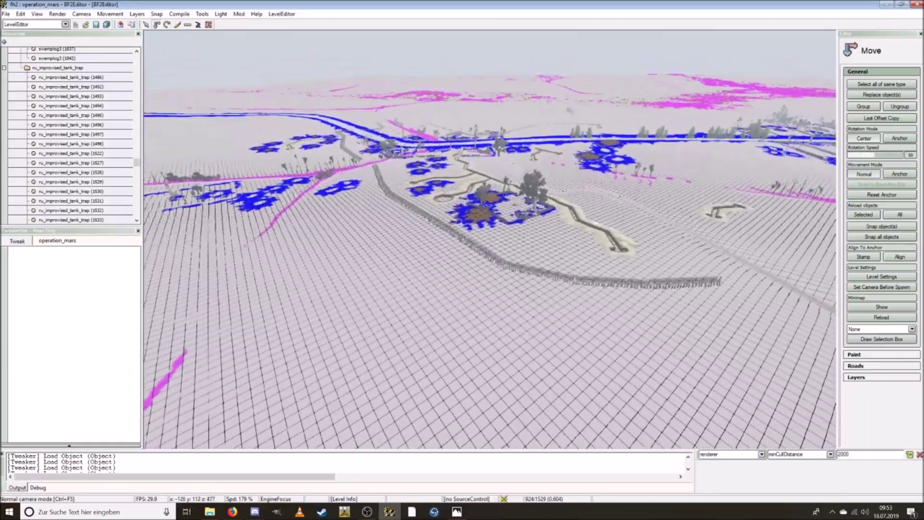
{"action": "key", "text": "w"}
{"action": "scroll", "coordinate": [490, 239], "scroll_direction": "up", "scroll_amount": 10}
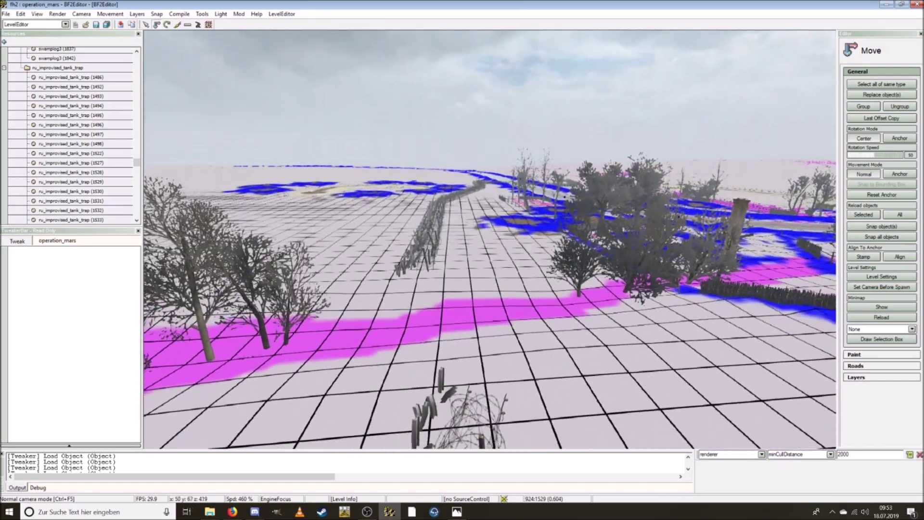
{"action": "right_click_drag", "start_coordinate": [471, 299], "coordinate": [435, 308]}
{"action": "key", "text": "w"}
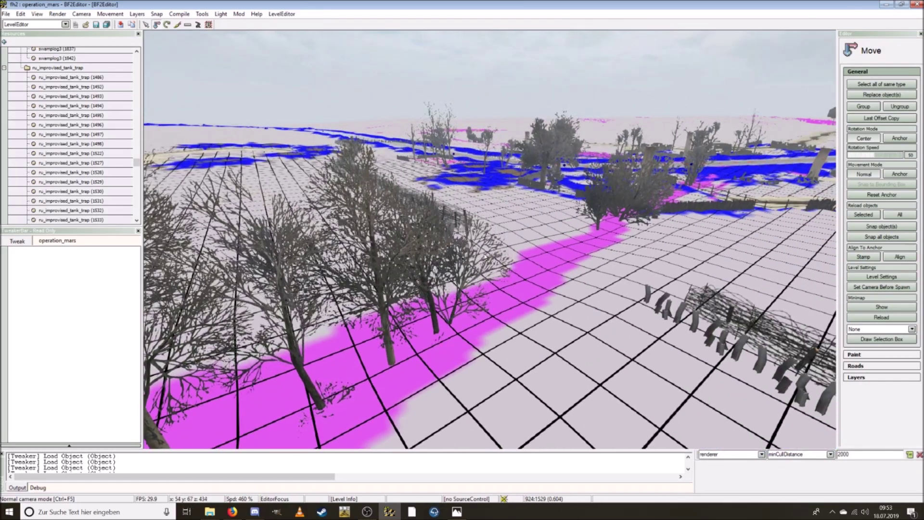
{"action": "right_click_drag", "start_coordinate": [484, 255], "coordinate": [448, 254]}
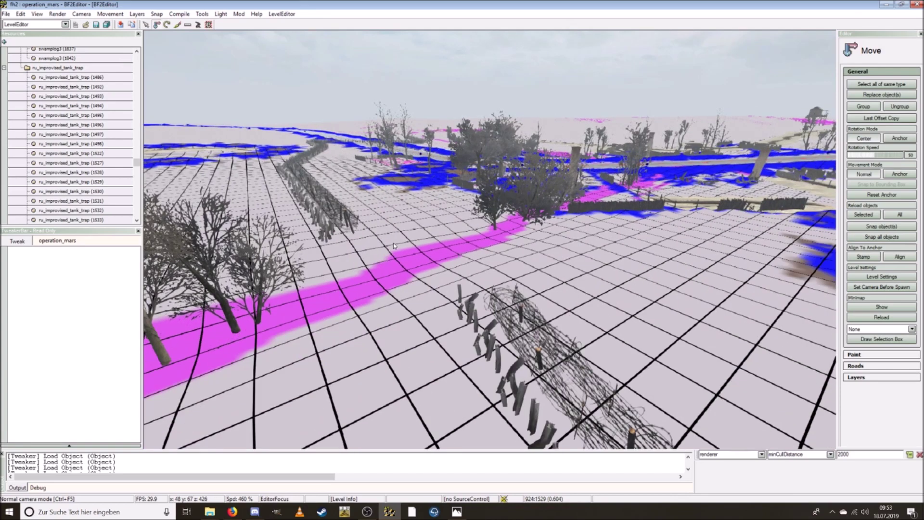
{"action": "key", "text": "s"}
{"action": "right_click_drag", "start_coordinate": [421, 276], "coordinate": [445, 264]}
{"action": "key", "text": "w"}
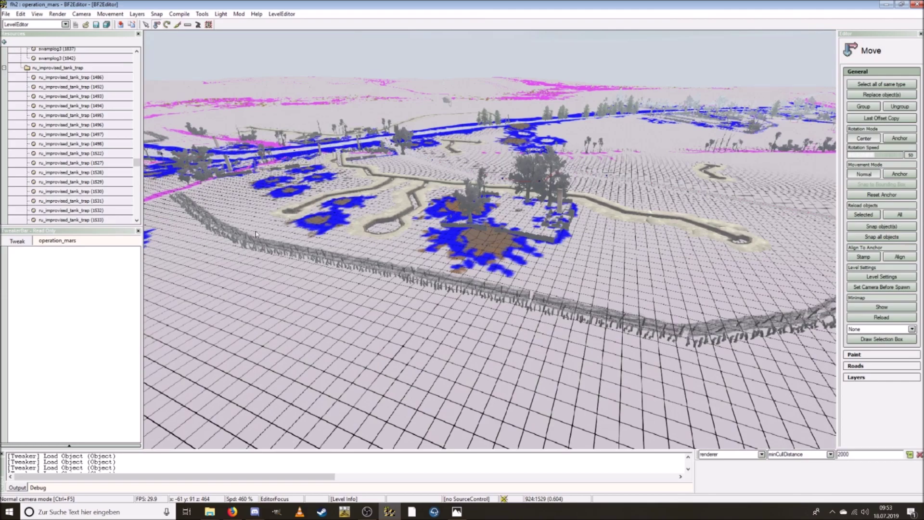
- Inspect the wire, posts and tank traps on the stretch in front of the zigzag trench from close up
{"action": "right_click_drag", "start_coordinate": [274, 242], "coordinate": [529, 276]}
{"action": "key", "text": "s"}
{"action": "right_click_drag", "start_coordinate": [516, 335], "coordinate": [561, 328]}
{"action": "key", "text": "w"}
{"action": "mouse_move", "coordinate": [529, 276]}
{"action": "right_mouse_down"}
{"action": "mouse_move", "coordinate": [531, 296]}
{"action": "mouse_move", "coordinate": [529, 278]}
{"action": "right_mouse_up"}
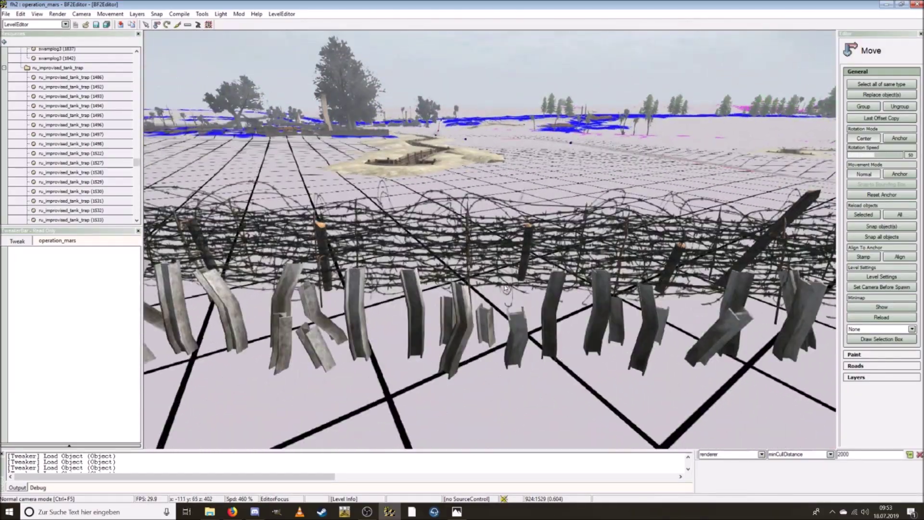
{"action": "mouse_move", "coordinate": [425, 294]}
{"action": "right_mouse_down"}
{"action": "mouse_move", "coordinate": [402, 292]}
{"action": "mouse_move", "coordinate": [423, 291]}
{"action": "mouse_move", "coordinate": [414, 293]}
{"action": "mouse_move", "coordinate": [417, 281]}
{"action": "right_mouse_up"}
{"action": "key", "text": "w"}
{"action": "key", "text": "s"}
{"action": "key", "text": "w"}
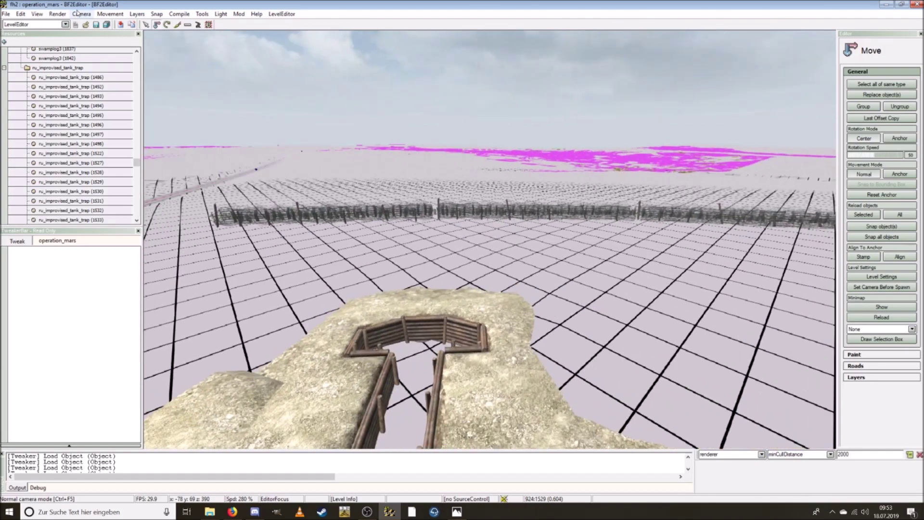
- Check the wire joint over the trench parapet in Soldier camera mode and switch back to Normal Mode
{"action": "left_click", "coordinate": [93, 64]}
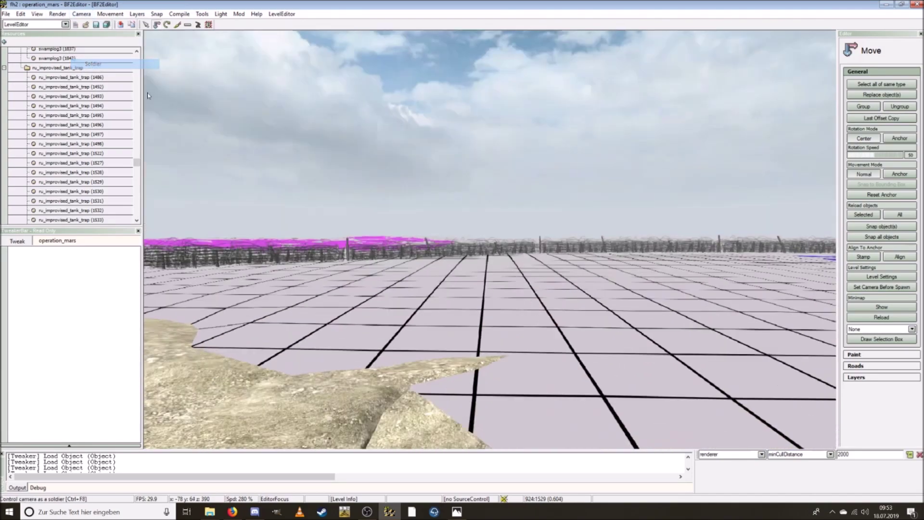
{"action": "key", "text": "w"}
{"action": "key", "text": "w"}
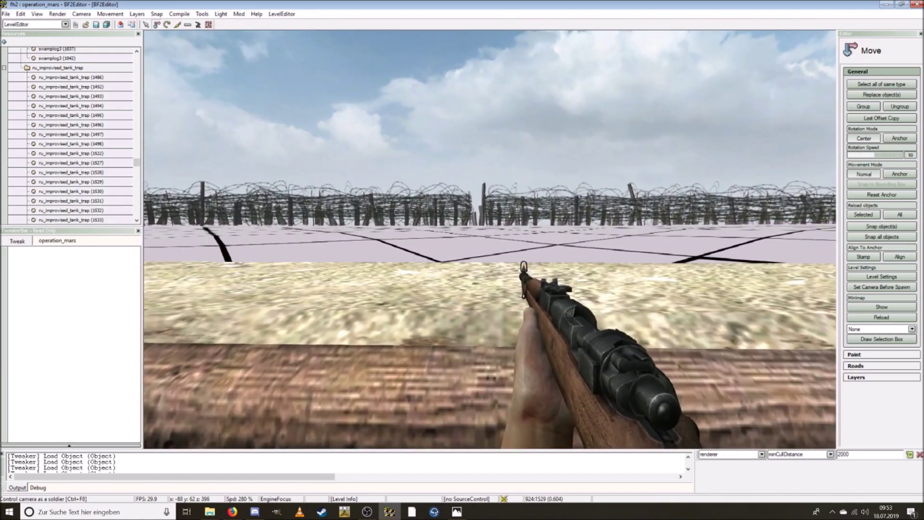
{"action": "key", "text": "a"}
{"action": "key", "text": "Escape"}
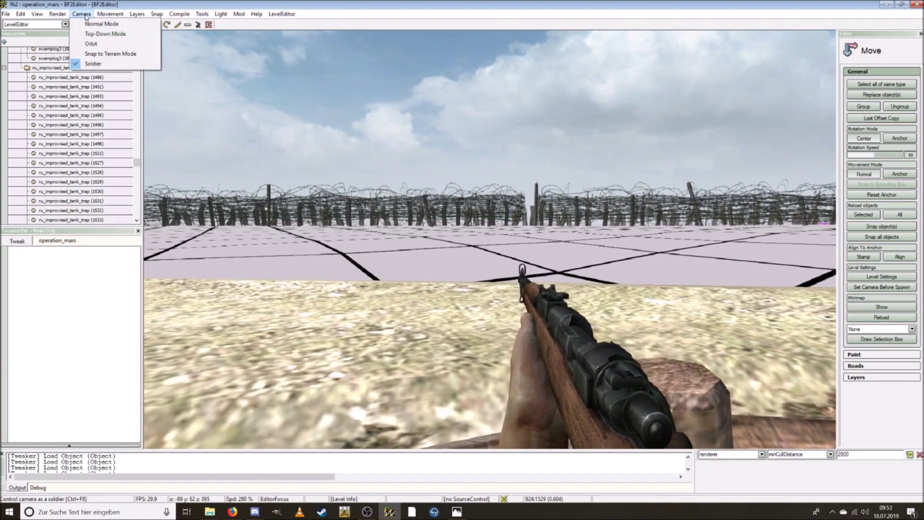
{"action": "left_click", "coordinate": [99, 23]}
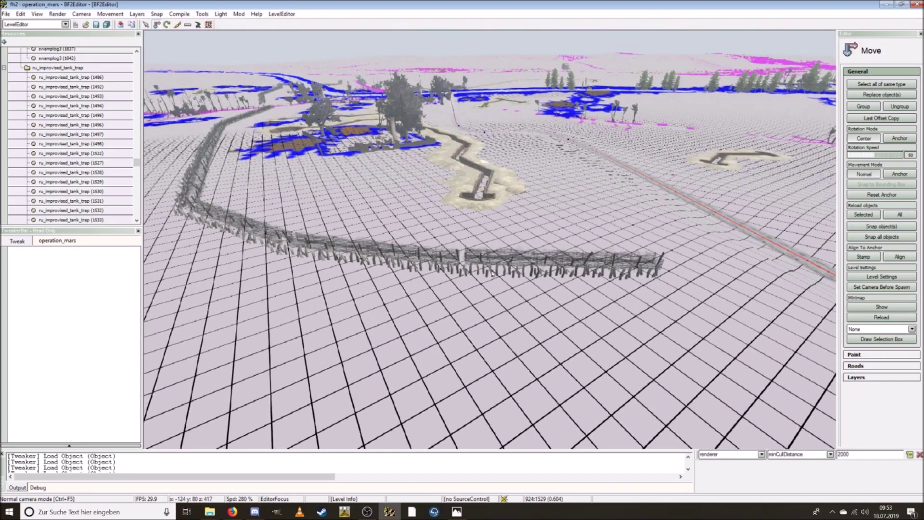
- Delete four objects at the wire joint in front of the zigzag trench to open a passage
{"action": "key", "text": "s"}
{"action": "key", "text": "w"}
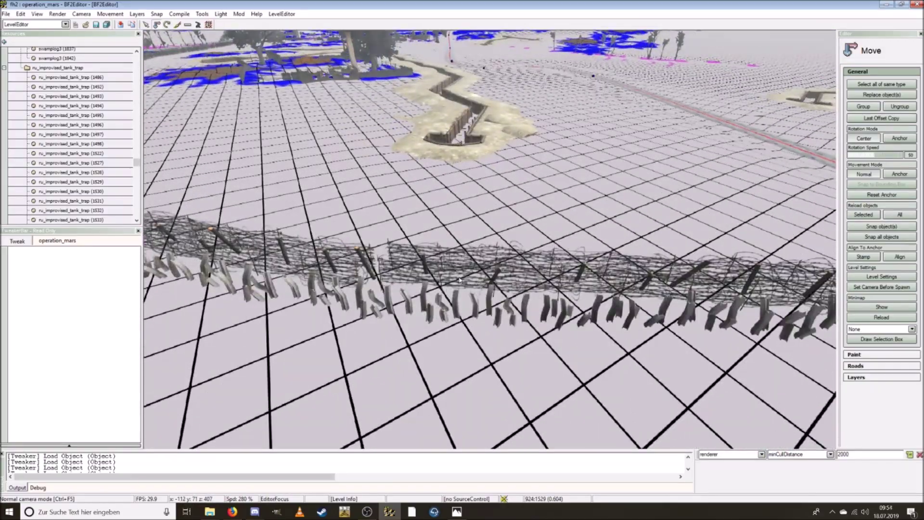
{"action": "scroll", "coordinate": [459, 279], "scroll_direction": "down", "scroll_amount": 5}
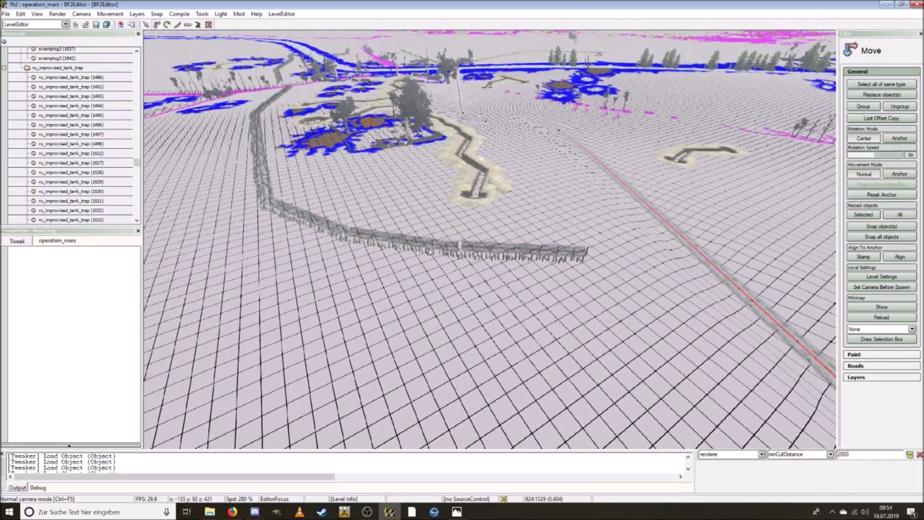
{"action": "scroll", "coordinate": [429, 252], "scroll_direction": "up", "scroll_amount": 3}
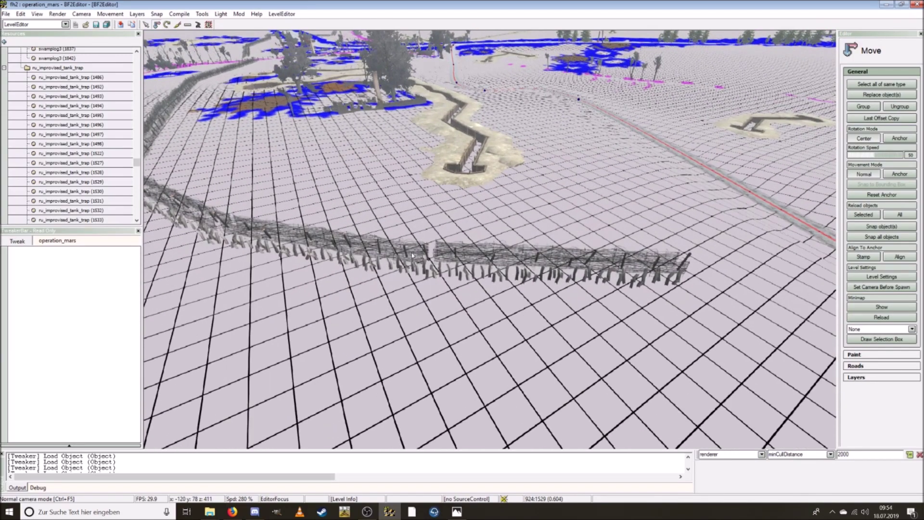
{"action": "scroll", "coordinate": [416, 273], "scroll_direction": "down", "scroll_amount": 5}
{"action": "right_click_drag", "start_coordinate": [416, 273], "coordinate": [481, 275]}
{"action": "key", "text": "w"}
{"action": "left_click", "coordinate": [482, 289]}
{"action": "key", "text": "Delete"}
{"action": "left_click", "coordinate": [510, 288]}
{"action": "key", "text": "Delete"}
{"action": "left_click", "coordinate": [535, 287]}
{"action": "key", "text": "Delete"}
{"action": "left_click", "coordinate": [538, 270]}
{"action": "key", "text": "Delete"}
- Replace the wire section beside the opened passage with a shorter barbed fence object and shift it along the line
{"action": "key", "text": "w"}
{"action": "left_click", "coordinate": [674, 336]}
{"action": "left_click", "coordinate": [882, 95]}
{"action": "left_click", "coordinate": [368, 229]}
{"action": "scroll", "coordinate": [374, 205], "scroll_direction": "down", "scroll_amount": 5}
{"action": "left_click", "coordinate": [368, 197]}
{"action": "left_click", "coordinate": [427, 299]}
{"action": "left_click", "coordinate": [520, 360]}
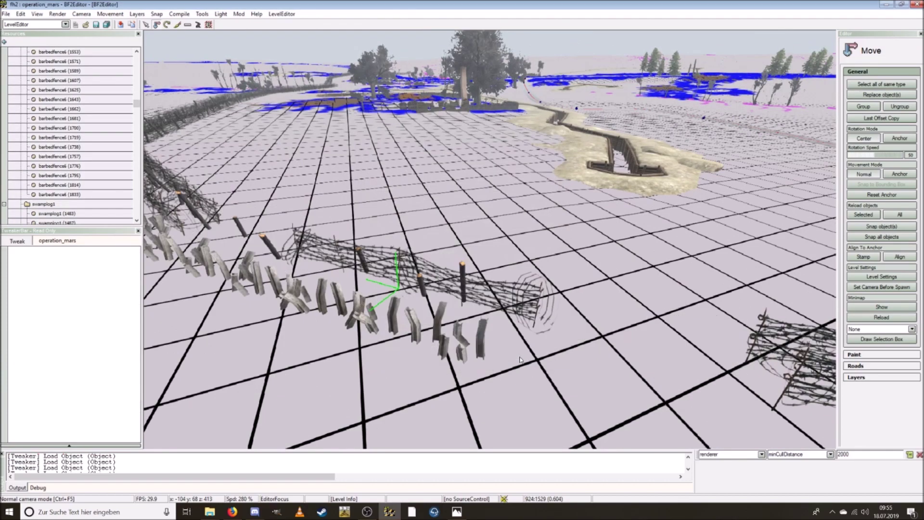
{"action": "left_click", "coordinate": [375, 271]}
{"action": "left_click_drag", "start_coordinate": [369, 279], "coordinate": [270, 255]}
- Replace the barbedfence6 section on the passage's other side with barbedfence.con and slide it along the line
{"action": "key", "text": "w"}
{"action": "right_click_drag", "start_coordinate": [270, 254], "coordinate": [535, 279]}
{"action": "left_click", "coordinate": [547, 290]}
{"action": "left_click", "coordinate": [531, 293]}
{"action": "left_click", "coordinate": [881, 95]}
{"action": "left_click", "coordinate": [368, 244]}
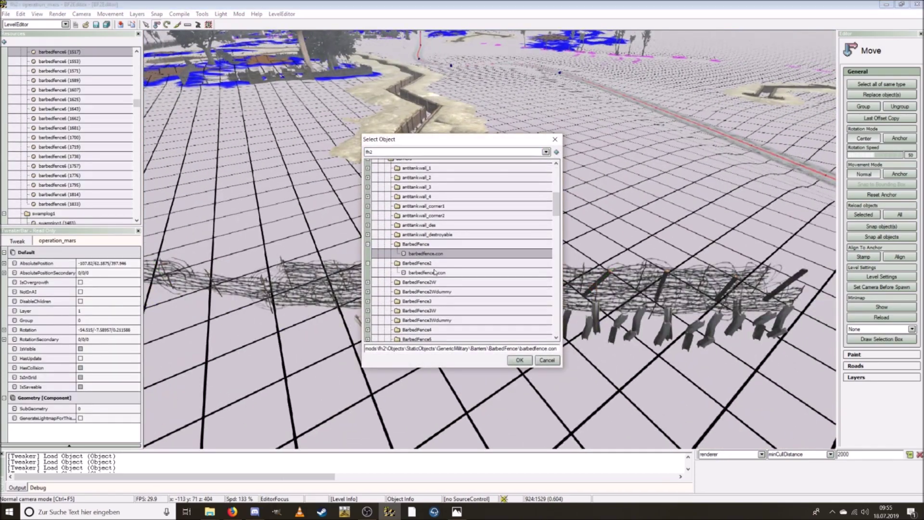
{"action": "double_click", "coordinate": [417, 254]}
{"action": "left_click_drag", "start_coordinate": [368, 301], "coordinate": [610, 301]}
- Delete one more surplus object beside the passage and check the remaining pieces around it
{"action": "right_click_drag", "start_coordinate": [610, 301], "coordinate": [568, 260]}
{"action": "key", "text": "w"}
{"action": "left_click", "coordinate": [390, 239]}
{"action": "key", "text": "Delete"}
{"action": "right_click_drag", "start_coordinate": [391, 239], "coordinate": [529, 279]}
{"action": "left_click", "coordinate": [531, 284]}
{"action": "left_click", "coordinate": [540, 264]}
- Switch to terrain editing and shape shallow dips in the ground in and before the opened passage
{"action": "left_click", "coordinate": [66, 25]}
{"action": "left_click", "coordinate": [16, 60]}
{"action": "key", "text": "s"}
{"action": "right_click_drag", "start_coordinate": [544, 202], "coordinate": [548, 179]}
{"action": "scroll", "coordinate": [544, 168], "scroll_direction": "down", "scroll_amount": 5}
{"action": "key", "text": "w"}
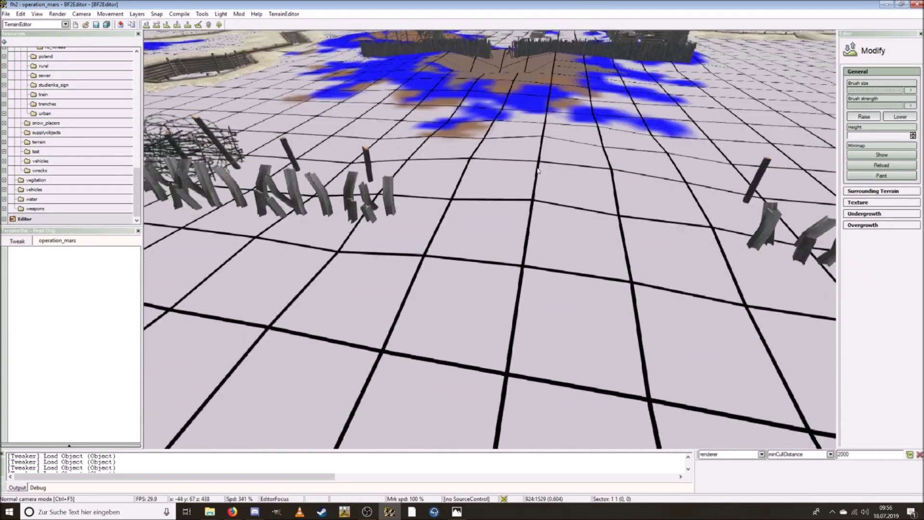
{"action": "key", "text": "s"}
{"action": "scroll", "coordinate": [539, 221], "scroll_direction": "down", "scroll_amount": 1}
{"action": "right_click_drag", "start_coordinate": [514, 207], "coordinate": [576, 289]}
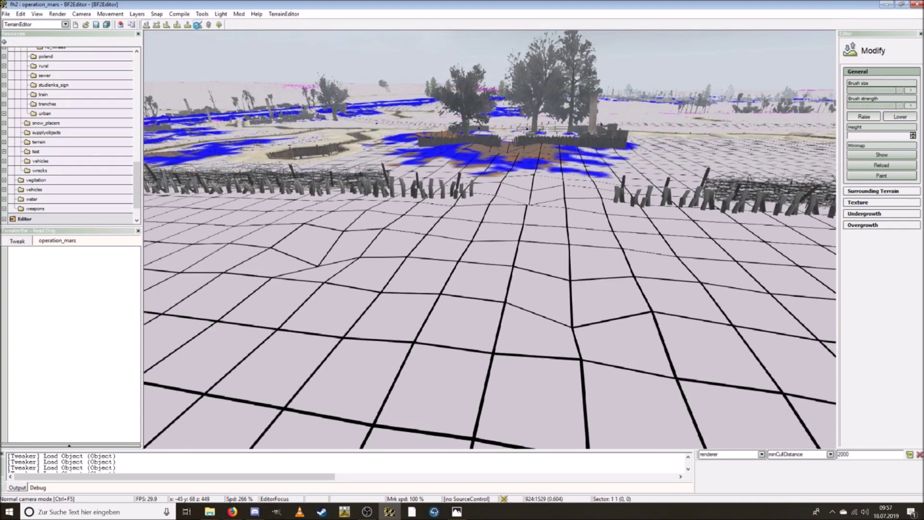
- Show the terrain with detail textures and paint nordwind_frozen patches in the passage and on the ground before it
{"action": "left_click", "coordinate": [888, 273]}
{"action": "left_click", "coordinate": [58, 14]}
{"action": "left_click", "coordinate": [92, 96]}
{"action": "mouse_move", "coordinate": [471, 216]}
{"action": "right_mouse_down"}
{"action": "mouse_move", "coordinate": [500, 250]}
{"action": "mouse_move", "coordinate": [491, 202]}
{"action": "right_mouse_up"}
{"action": "key", "text": "w"}
{"action": "mouse_move", "coordinate": [385, 205]}
{"action": "left_mouse_down"}
{"action": "mouse_move", "coordinate": [492, 236]}
{"action": "mouse_move", "coordinate": [458, 174]}
{"action": "mouse_move", "coordinate": [345, 392]}
{"action": "mouse_move", "coordinate": [481, 313]}
{"action": "mouse_move", "coordinate": [453, 344]}
{"action": "mouse_move", "coordinate": [458, 221]}
{"action": "mouse_move", "coordinate": [355, 226]}
{"action": "mouse_move", "coordinate": [616, 344]}
{"action": "left_mouse_up"}
{"action": "key", "text": "s"}
{"action": "key", "text": "w"}
{"action": "key", "text": "s"}
{"action": "key", "text": "w"}
{"action": "mouse_move", "coordinate": [414, 231]}
{"action": "left_mouse_down"}
{"action": "mouse_move", "coordinate": [553, 226]}
{"action": "mouse_move", "coordinate": [377, 274]}
{"action": "mouse_move", "coordinate": [422, 296]}
{"action": "mouse_move", "coordinate": [640, 298]}
{"action": "mouse_move", "coordinate": [548, 219]}
{"action": "left_mouse_up"}
{"action": "key", "text": "s"}
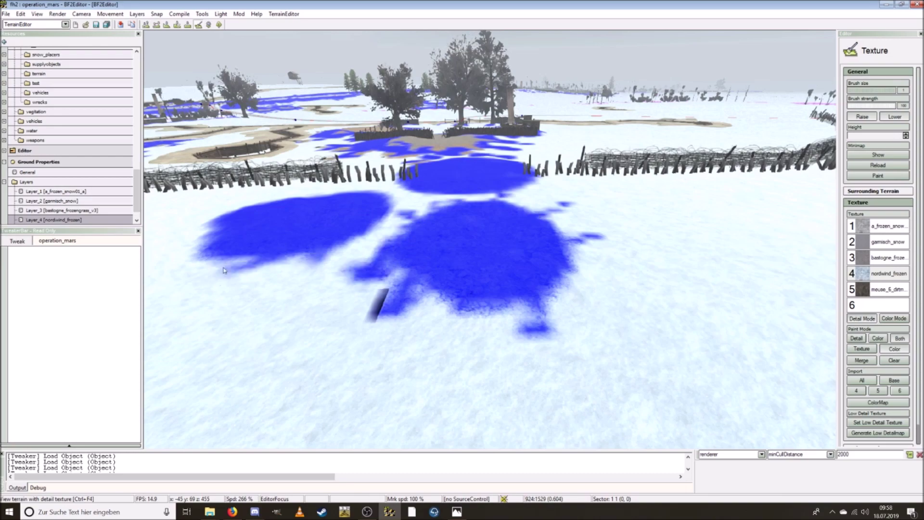
{"action": "key", "text": "w"}
{"action": "left_click_drag", "start_coordinate": [224, 270], "coordinate": [487, 252]}
{"action": "key", "text": "s"}
{"action": "left_click_drag", "start_coordinate": [767, 191], "coordinate": [796, 172]}
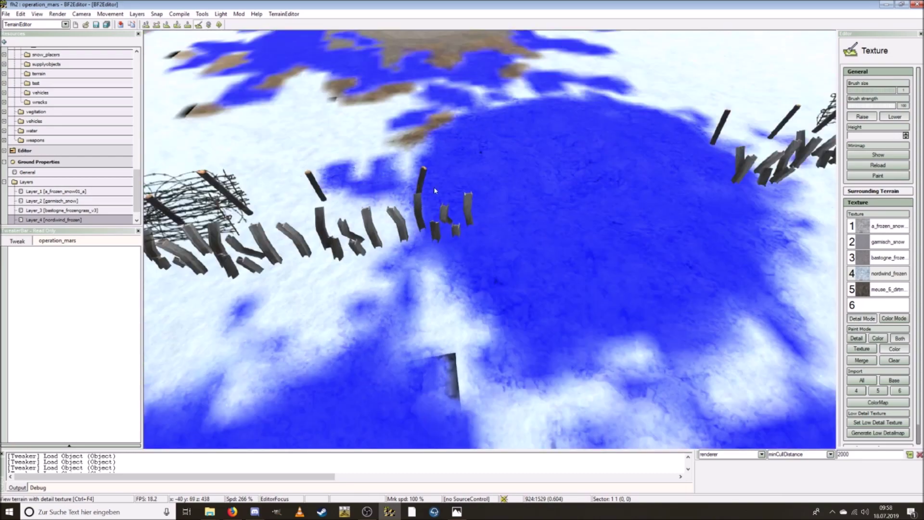
- Paint the meuse_6 dirt/mud texture with a smaller brush in the centres of the three new ground patches
{"action": "left_click", "coordinate": [849, 92]}
{"action": "key", "text": "w"}
{"action": "key", "text": "s"}
{"action": "key", "text": "w"}
{"action": "left_click_drag", "start_coordinate": [462, 217], "coordinate": [433, 195]}
{"action": "mouse_move", "coordinate": [453, 241]}
{"action": "left_mouse_down"}
{"action": "mouse_move", "coordinate": [405, 232]}
{"action": "mouse_move", "coordinate": [467, 218]}
{"action": "left_mouse_up"}
{"action": "key", "text": "s"}
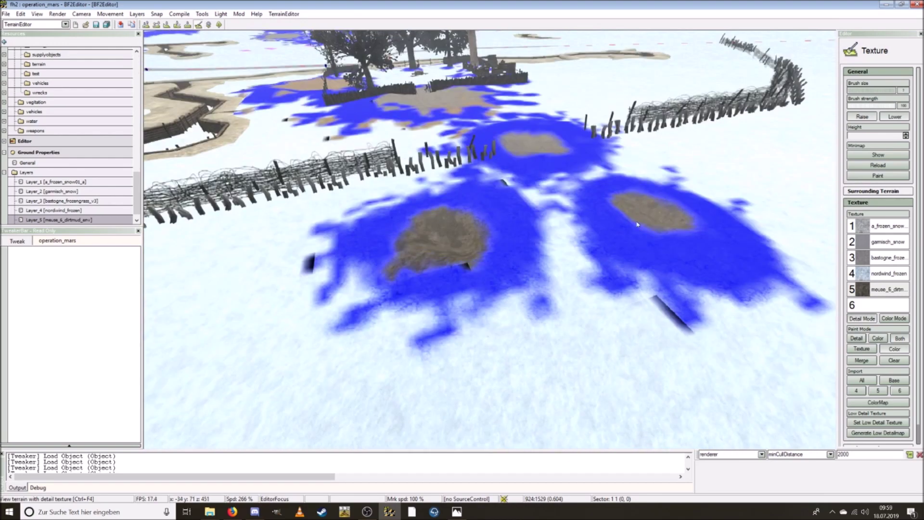
{"action": "key", "text": "s"}
- Switch to level editing and rotate the swamplog2 post at the passage edge
{"action": "left_click", "coordinate": [65, 24]}
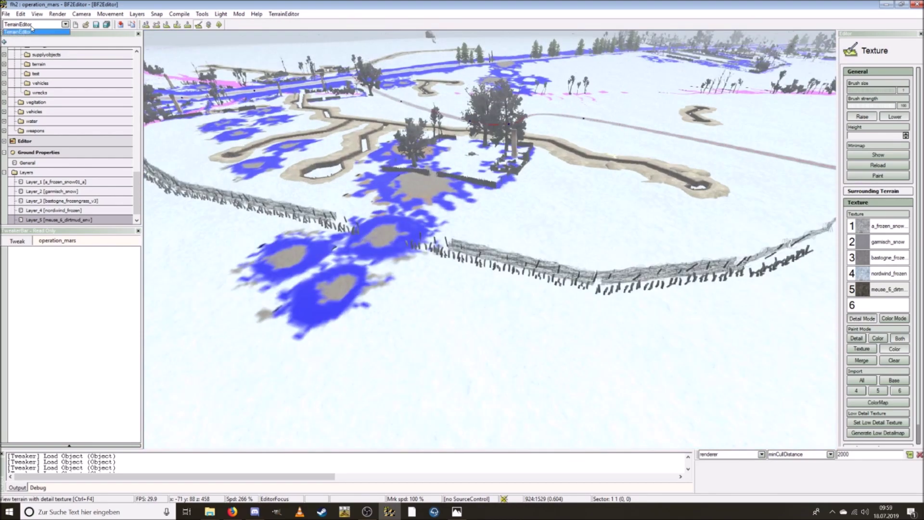
{"action": "left_click", "coordinate": [19, 30]}
{"action": "key", "text": "w"}
{"action": "left_click", "coordinate": [452, 310]}
{"action": "key", "text": "3"}
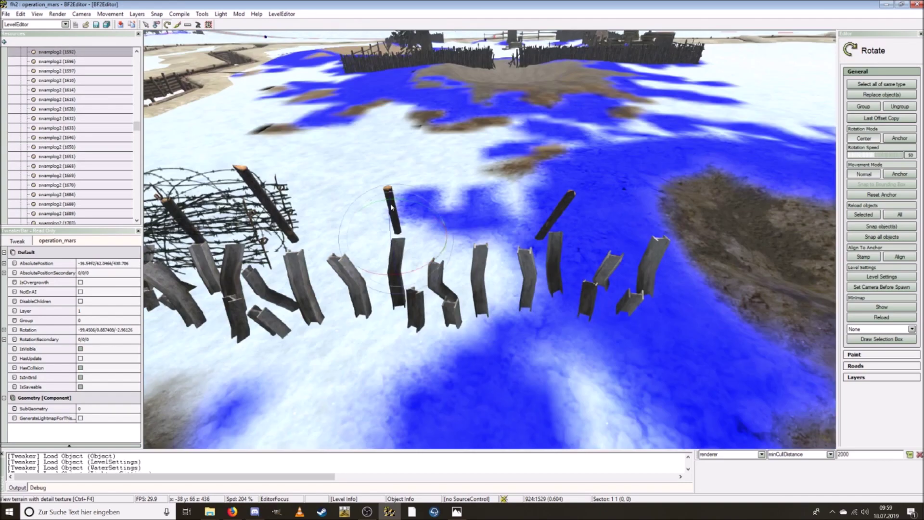
{"action": "left_click", "coordinate": [578, 272]}
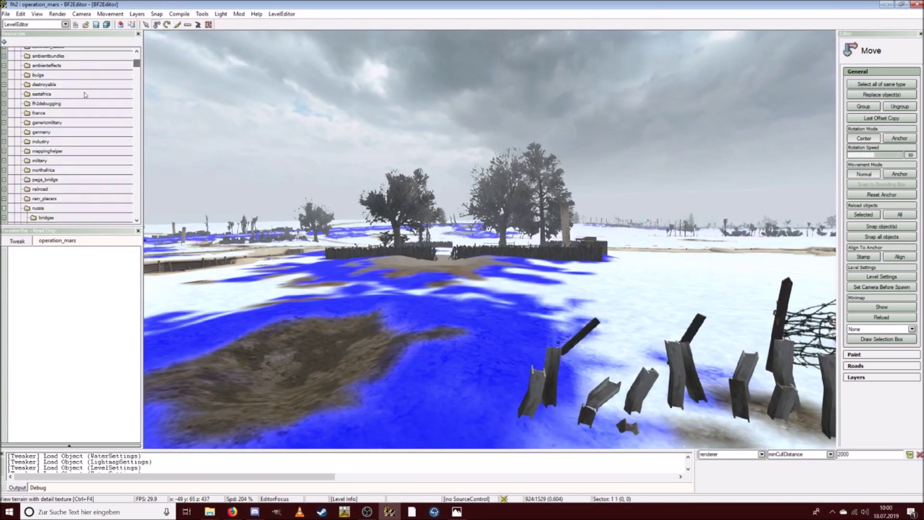
- Try to fill the opened passage with a barbedfence_des wire section
{"action": "left_click", "coordinate": [4, 214]}
{"action": "left_click_drag", "start_coordinate": [76, 201], "coordinate": [602, 369]}
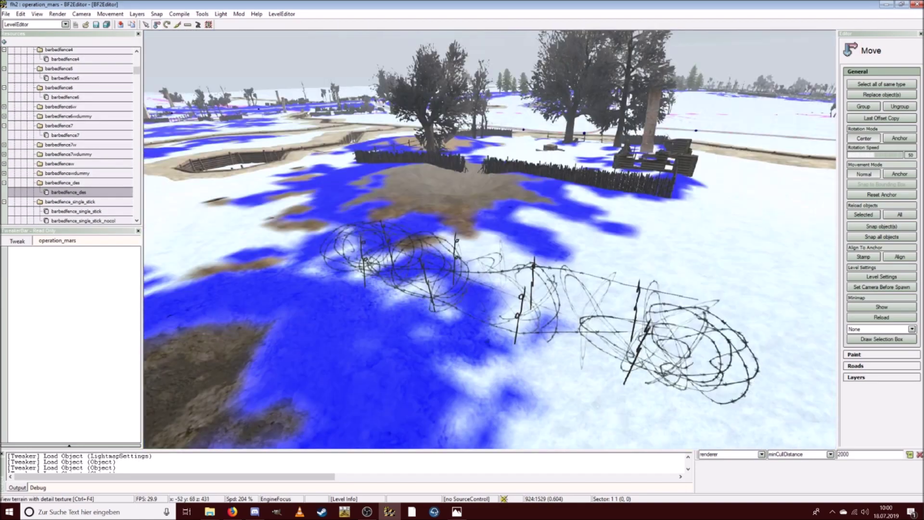
{"action": "left_click", "coordinate": [457, 288]}
{"action": "key", "text": "Delete"}
- Rotate and shift the barrier pieces beside the opened passage
{"action": "left_click", "coordinate": [461, 264]}
{"action": "key", "text": "3"}
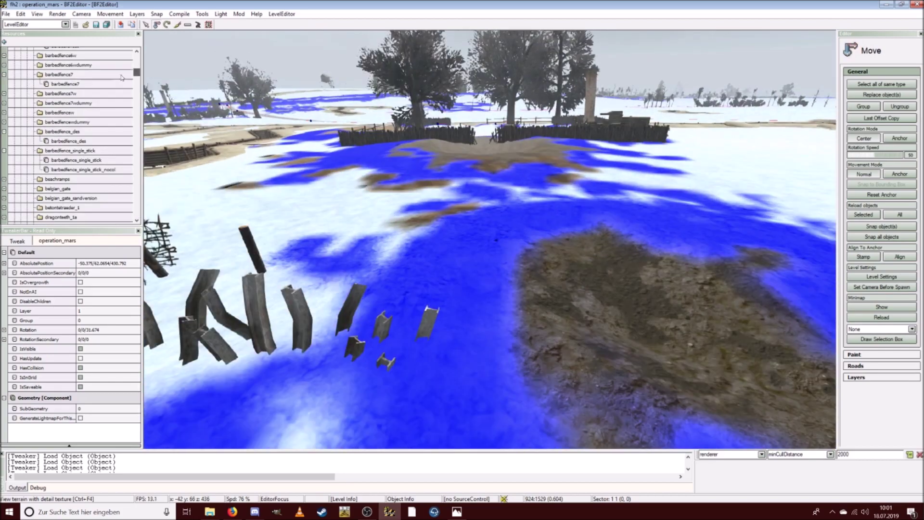
{"action": "left_click", "coordinate": [424, 251]}
{"action": "key", "text": "2"}
{"action": "right_click_drag", "start_coordinate": [347, 245], "coordinate": [566, 230]}
- Replace the wire section in front of the octagonal trench end with the barbedfence_des object
{"action": "left_click", "coordinate": [426, 255]}
{"action": "left_click", "coordinate": [635, 232]}
{"action": "right_click_drag", "start_coordinate": [635, 232], "coordinate": [575, 236]}
{"action": "left_click", "coordinate": [574, 237]}
{"action": "left_click", "coordinate": [881, 95]}
{"action": "left_click", "coordinate": [468, 272]}
{"action": "left_click", "coordinate": [513, 358]}
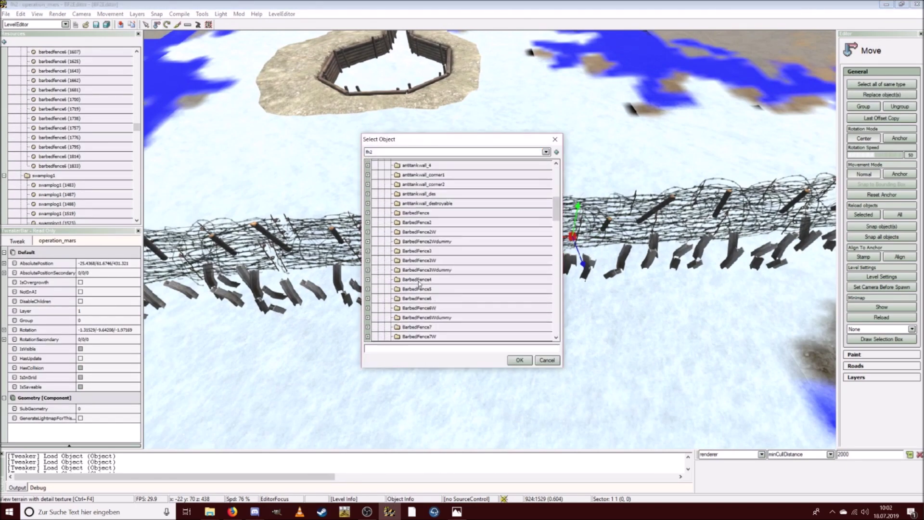
{"action": "left_click", "coordinate": [512, 360]}
- Delete three surplus objects around the replaced wire section
{"action": "right_click_drag", "start_coordinate": [481, 298], "coordinate": [462, 262]}
{"action": "left_click", "coordinate": [614, 269]}
{"action": "key", "text": "Delete"}
{"action": "left_click", "coordinate": [476, 292]}
{"action": "key", "text": "Delete"}
{"action": "left_click", "coordinate": [498, 267]}
{"action": "key", "text": "Delete"}
- Replace the next intact wire section along the line with barbedfence_des
{"action": "right_click_drag", "start_coordinate": [530, 240], "coordinate": [433, 260]}
{"action": "left_click", "coordinate": [392, 267]}
{"action": "left_click", "coordinate": [626, 277]}
{"action": "left_click", "coordinate": [383, 248]}
{"action": "left_click", "coordinate": [626, 288]}
{"action": "right_click_drag", "start_coordinate": [626, 289], "coordinate": [446, 287]}
{"action": "left_click", "coordinate": [881, 95]}
{"action": "scroll", "coordinate": [460, 292], "scroll_direction": "down", "scroll_amount": 5}
{"action": "left_click", "coordinate": [443, 314]}
{"action": "left_click", "coordinate": [520, 360]}
- Swap the adjoining wire section for the same barbedfence_des object
{"action": "left_click", "coordinate": [618, 274]}
{"action": "left_click", "coordinate": [882, 94]}
{"action": "scroll", "coordinate": [471, 314], "scroll_direction": "down", "scroll_amount": 5}
{"action": "left_click", "coordinate": [520, 359]}
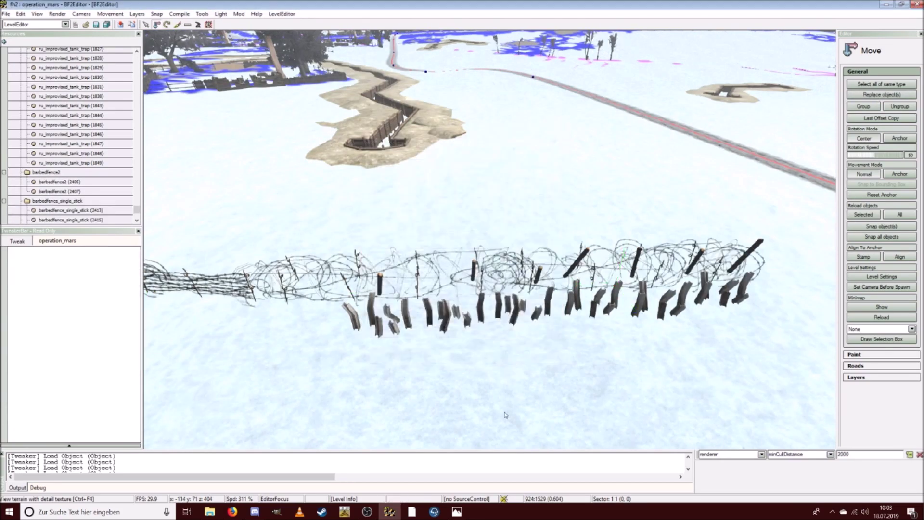
- Replace the barbedfence2 section near the zigzag trench with barbedfence_des
{"action": "right_click_drag", "start_coordinate": [505, 415], "coordinate": [481, 366]}
{"action": "left_click", "coordinate": [81, 14]}
{"action": "left_click", "coordinate": [109, 53]}
{"action": "left_click", "coordinate": [81, 14]}
{"action": "left_click", "coordinate": [102, 24]}
{"action": "left_click", "coordinate": [510, 238]}
{"action": "left_click", "coordinate": [881, 95]}
{"action": "scroll", "coordinate": [492, 264], "scroll_direction": "down", "scroll_amount": 2}
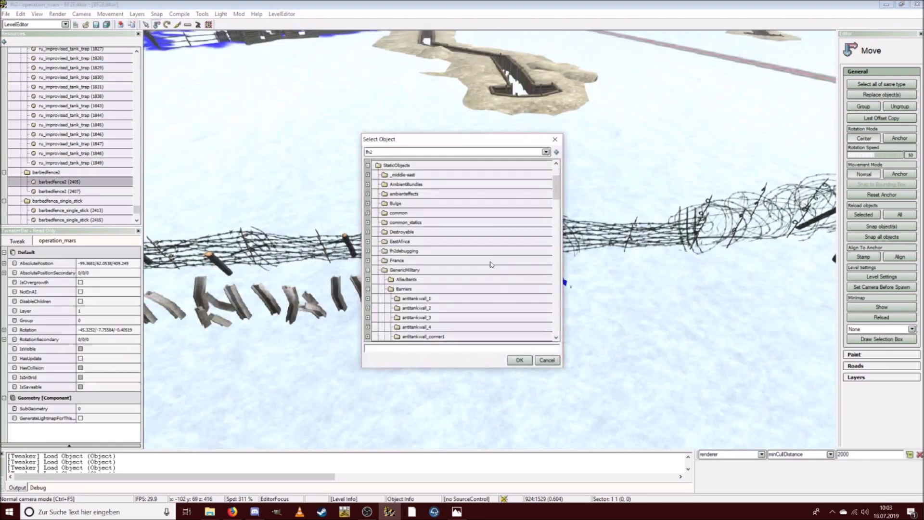
{"action": "right_click_drag", "start_coordinate": [519, 364], "coordinate": [505, 276]}
{"action": "left_click", "coordinate": [504, 276]}
{"action": "left_click", "coordinate": [518, 360]}
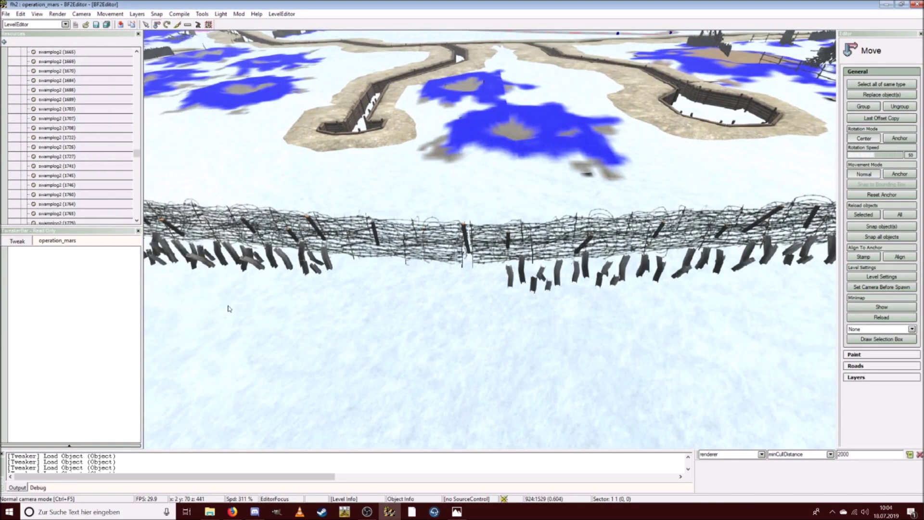
- Clear the tank traps before the T-shaped trench end and replace the wire behind them with barbedfence_des
{"action": "right_click_drag", "start_coordinate": [225, 257], "coordinate": [192, 257]}
{"action": "left_click", "coordinate": [527, 260]}
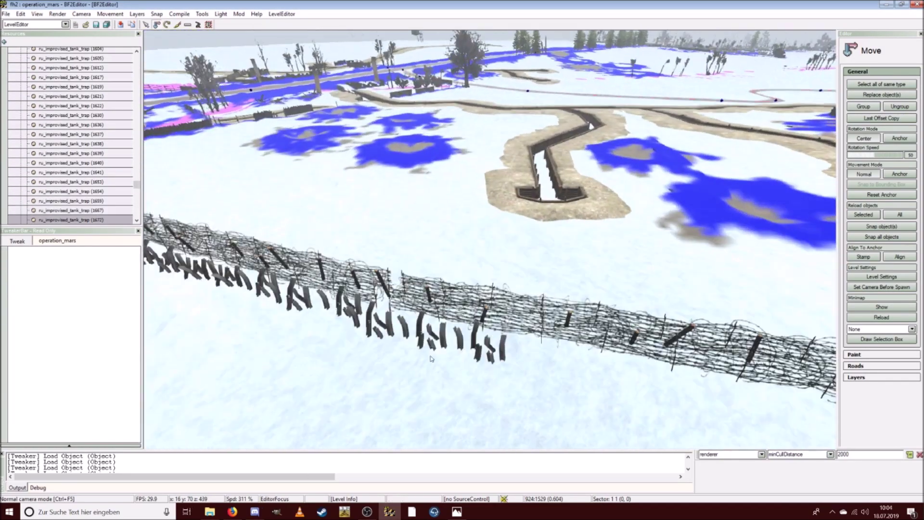
{"action": "left_click", "coordinate": [421, 333]}
{"action": "left_click", "coordinate": [478, 360], "text": "ctrl"}
{"action": "left_click", "coordinate": [544, 330]}
{"action": "left_click", "coordinate": [517, 360]}
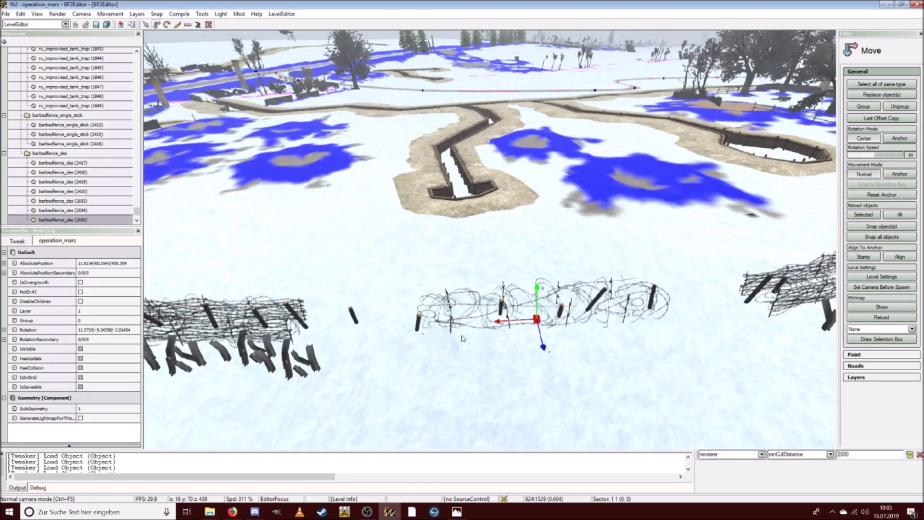
- Delete one object at the end of the intact wire beside the weakened section
{"action": "right_click_drag", "start_coordinate": [609, 326], "coordinate": [645, 326]}
{"action": "left_click", "coordinate": [306, 303]}
{"action": "key", "text": "Delete"}
- Paste another tank trap at the far end of the line near the trees and rotate it
{"action": "key", "text": "w"}
{"action": "right_click_drag", "start_coordinate": [308, 304], "coordinate": [421, 350]}
{"action": "key", "text": "w"}
{"action": "key", "text": "ctrl+v"}
{"action": "key", "text": "3"}
{"action": "left_click_drag", "start_coordinate": [420, 350], "coordinate": [427, 324]}
- Place several barbedfence_single_stick posts at the end of the wire, between it and the outer tank traps
{"action": "left_click_drag", "start_coordinate": [137, 185], "coordinate": [136, 72]}
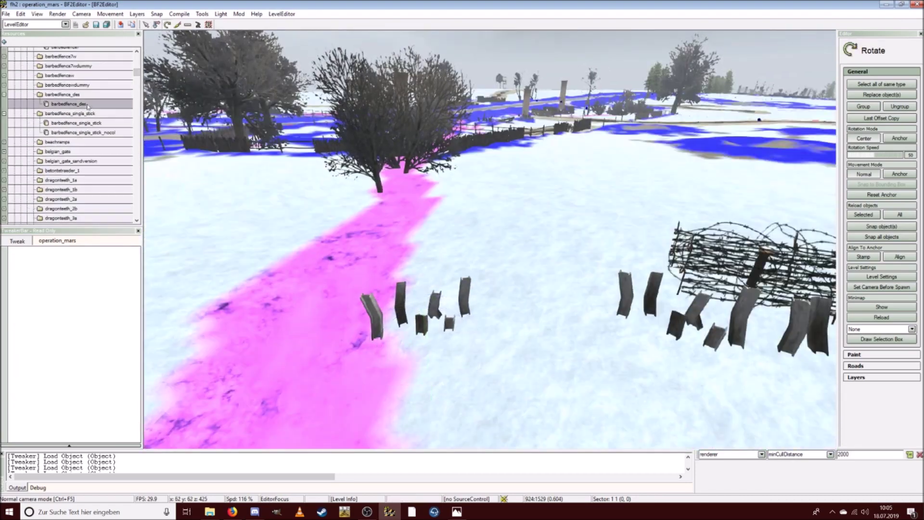
{"action": "right_click_drag", "start_coordinate": [600, 313], "coordinate": [507, 287]}
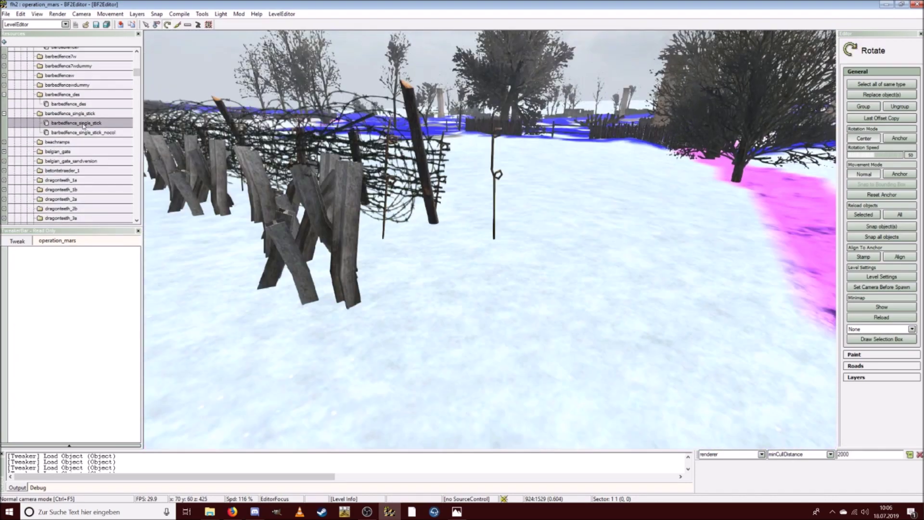
{"action": "left_click", "coordinate": [459, 261], "text": "ctrl"}
{"action": "right_click_drag", "start_coordinate": [459, 261], "coordinate": [418, 260]}
{"action": "key", "text": "ctrl+F3"}
{"action": "left_click", "coordinate": [83, 132]}
{"action": "left_click", "coordinate": [616, 263], "text": "ctrl"}
{"action": "left_click", "coordinate": [389, 237]}
{"action": "left_click", "coordinate": [342, 275], "text": "ctrl"}
{"action": "right_click_drag", "start_coordinate": [342, 275], "coordinate": [577, 250]}
{"action": "left_click", "coordinate": [609, 192]}
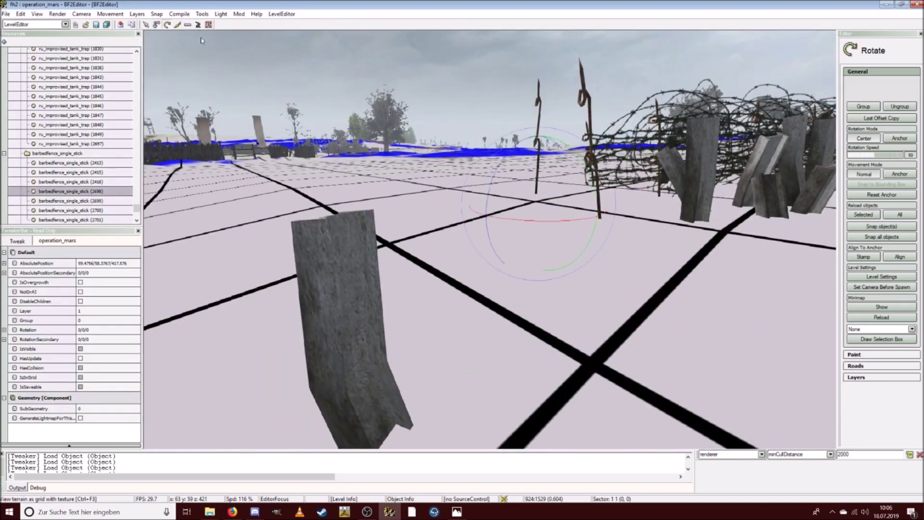
- Add a barbedfence_single_stick_nocol post and rotate the loose posts to lie on the ground near the outer tank traps
{"action": "left_click", "coordinate": [157, 25]}
{"action": "right_click_drag", "start_coordinate": [559, 198], "coordinate": [461, 227]}
{"action": "left_click", "coordinate": [461, 227], "text": "ctrl"}
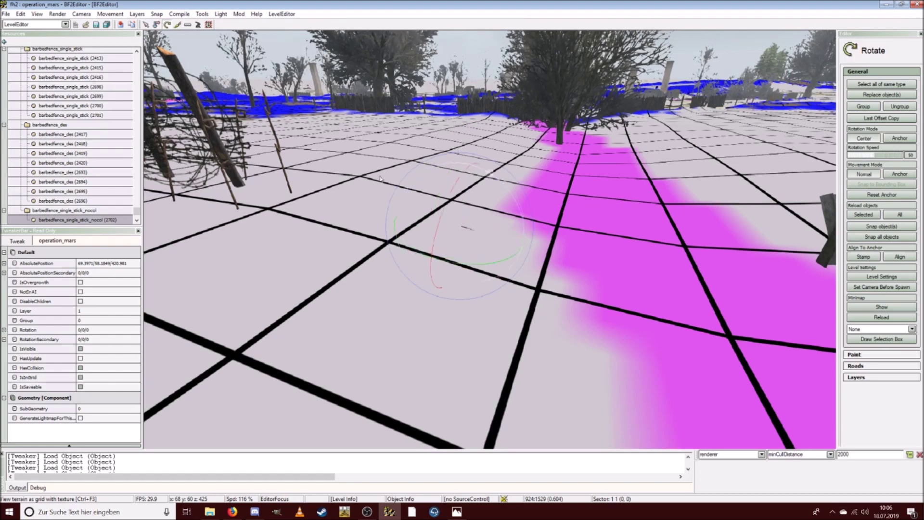
{"action": "key", "text": "w"}
{"action": "right_click_drag", "start_coordinate": [380, 178], "coordinate": [462, 250]}
{"action": "right_click_drag", "start_coordinate": [544, 356], "coordinate": [652, 283]}
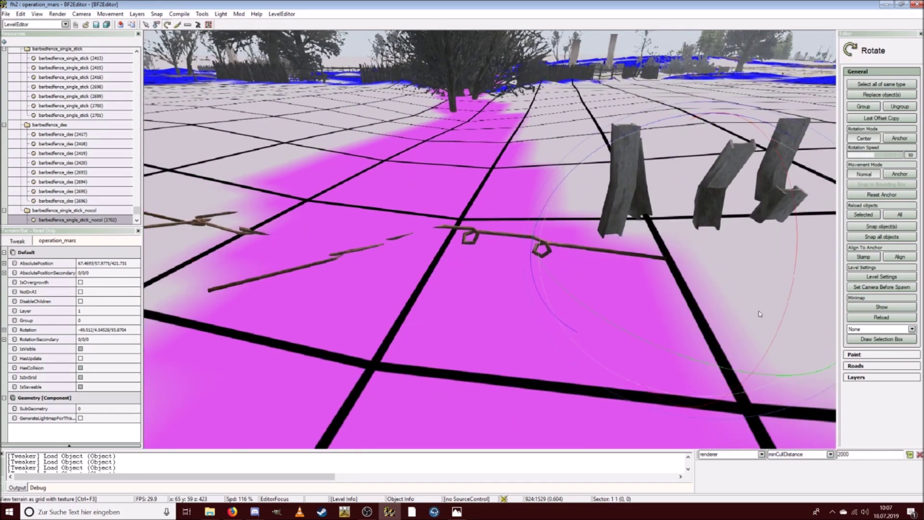
{"action": "right_click_drag", "start_coordinate": [759, 313], "coordinate": [588, 105]}
- Inspect the wire line and trenches with decal collision meshes displayed, and turn the mesh display off again
{"action": "scroll", "coordinate": [489, 240], "scroll_direction": "up", "scroll_amount": 3}
{"action": "key", "text": "s"}
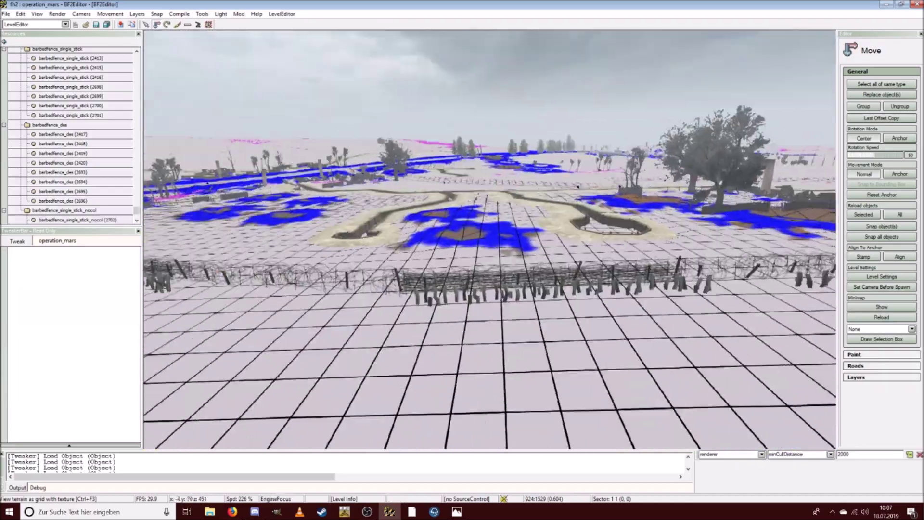
{"action": "mouse_move", "coordinate": [493, 293]}
{"action": "right_mouse_down"}
{"action": "mouse_move", "coordinate": [492, 308]}
{"action": "mouse_move", "coordinate": [492, 294]}
{"action": "right_mouse_up"}
{"action": "left_click", "coordinate": [183, 373]}
{"action": "right_click_drag", "start_coordinate": [289, 240], "coordinate": [318, 212]}
{"action": "left_click", "coordinate": [57, 14]}
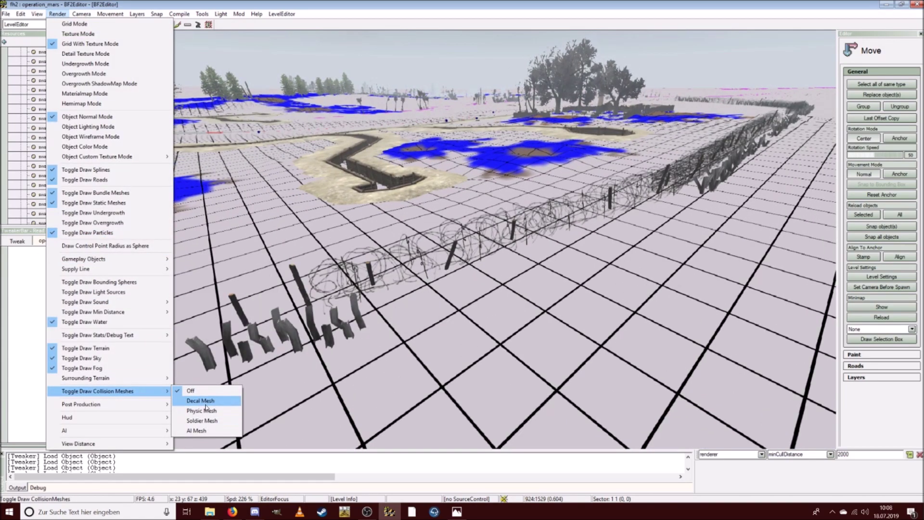
{"action": "left_click", "coordinate": [200, 401]}
{"action": "left_click", "coordinate": [137, 13]}
{"action": "left_click", "coordinate": [57, 13]}
{"action": "left_click", "coordinate": [57, 13]}
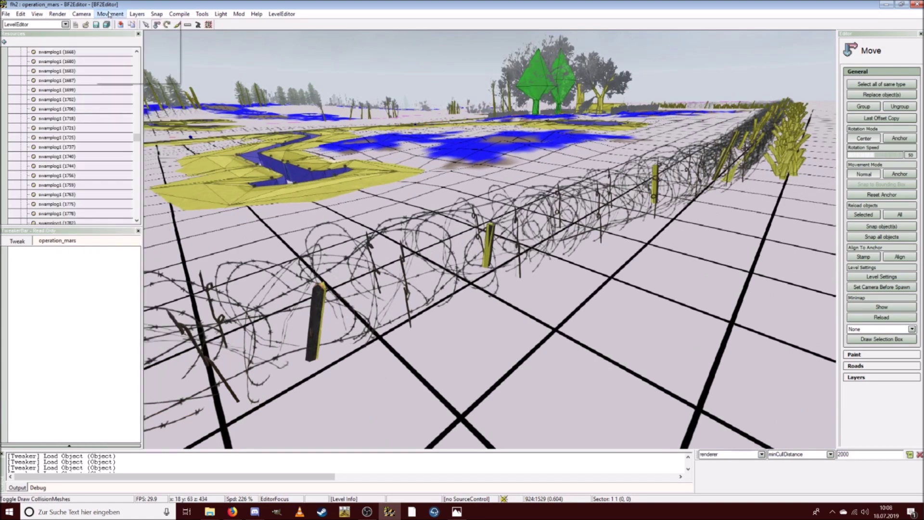
{"action": "right_click_drag", "start_coordinate": [337, 289], "coordinate": [375, 288]}
{"action": "left_click", "coordinate": [57, 14]}
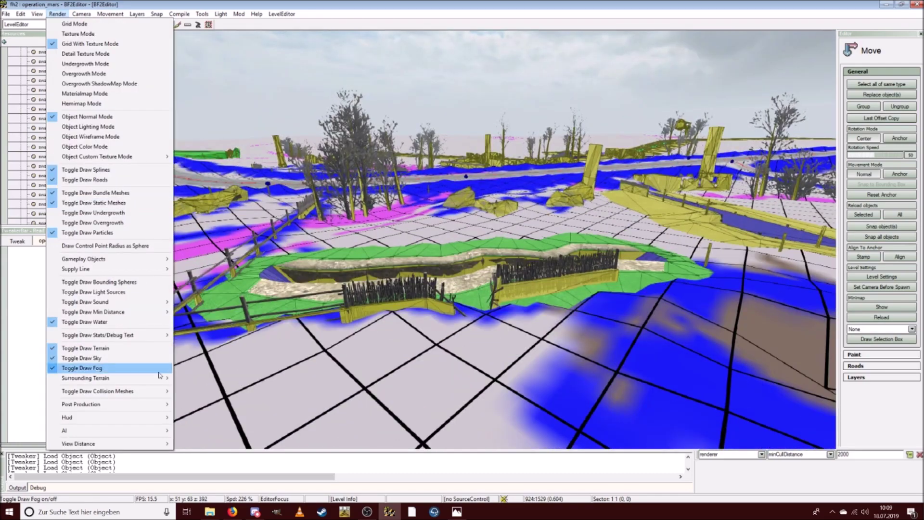
{"action": "right_click_drag", "start_coordinate": [193, 337], "coordinate": [239, 401]}
{"action": "left_click", "coordinate": [96, 391]}
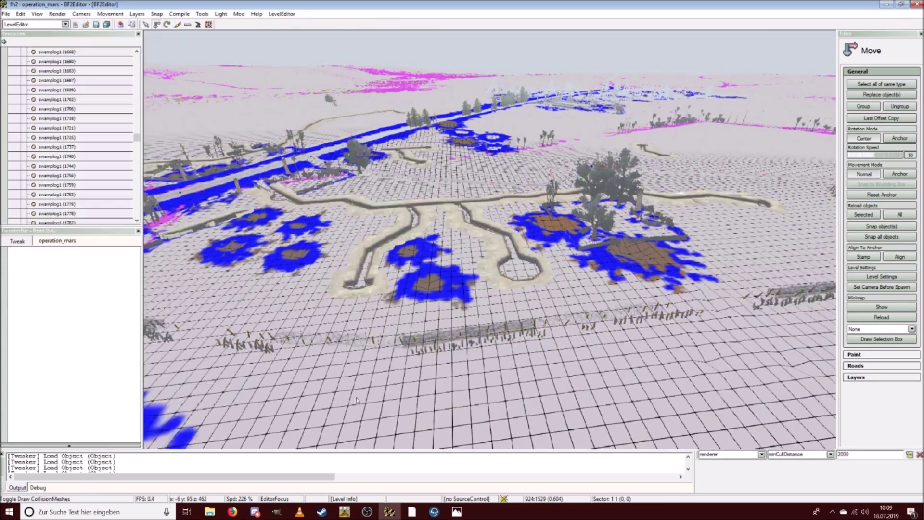
- Switch to terrain editing and reshape the ground in and before the gap beside the last intact wire section
{"action": "right_click_drag", "start_coordinate": [530, 289], "coordinate": [545, 287]}
{"action": "right_click_drag", "start_coordinate": [722, 309], "coordinate": [816, 81]}
{"action": "left_click", "coordinate": [580, 292]}
{"action": "key", "text": "ctrl+t"}
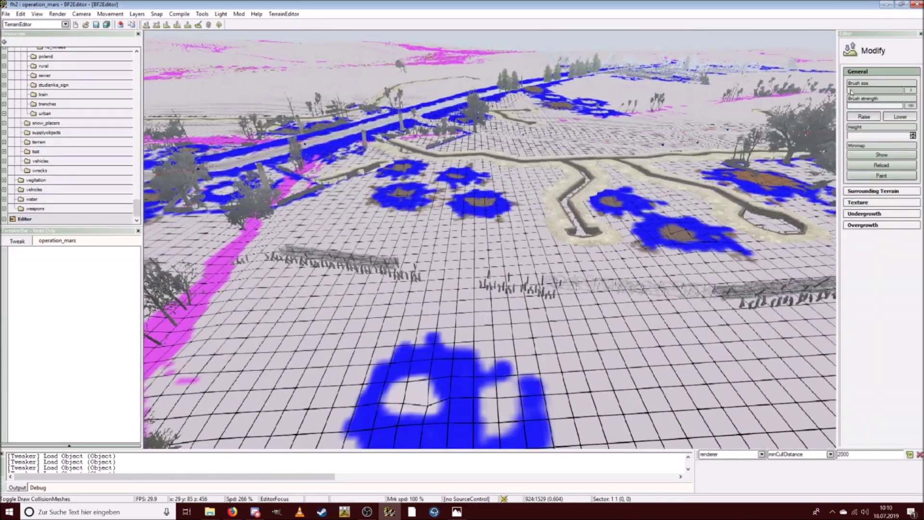
{"action": "right_click_drag", "start_coordinate": [832, 116], "coordinate": [533, 230]}
- Show the detail textures and paint nordwind_frozen patches over the reshaped ground in and before the gap
{"action": "left_click", "coordinate": [198, 24]}
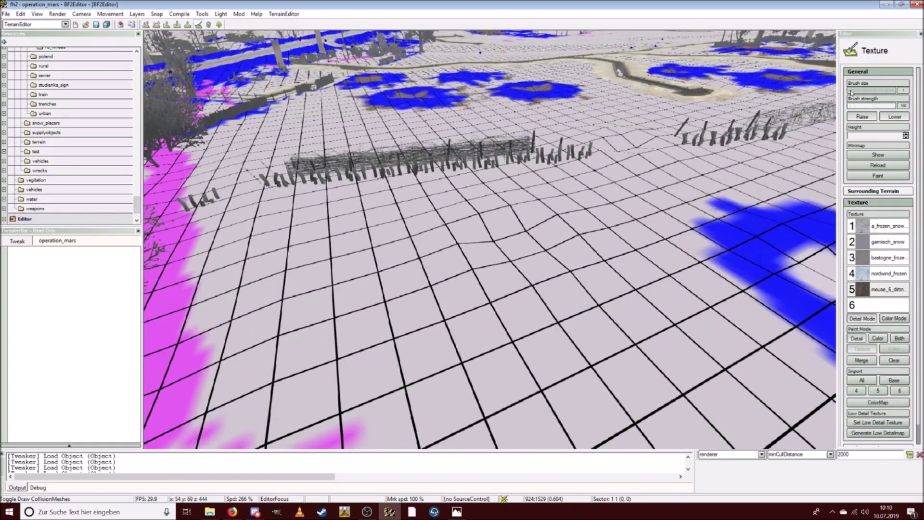
{"action": "left_click", "coordinate": [57, 13]}
{"action": "left_click", "coordinate": [93, 62]}
{"action": "mouse_move", "coordinate": [411, 246]}
{"action": "left_mouse_down"}
{"action": "mouse_move", "coordinate": [419, 319]}
{"action": "mouse_move", "coordinate": [559, 229]}
{"action": "left_mouse_up"}
{"action": "mouse_move", "coordinate": [559, 229]}
{"action": "right_mouse_down"}
{"action": "mouse_move", "coordinate": [477, 215]}
{"action": "mouse_move", "coordinate": [427, 151]}
{"action": "right_mouse_up"}
{"action": "mouse_move", "coordinate": [427, 151]}
{"action": "left_mouse_down"}
{"action": "mouse_move", "coordinate": [580, 178]}
{"action": "mouse_move", "coordinate": [433, 241]}
{"action": "left_mouse_up"}
{"action": "right_click_drag", "start_coordinate": [433, 241], "coordinate": [501, 343]}
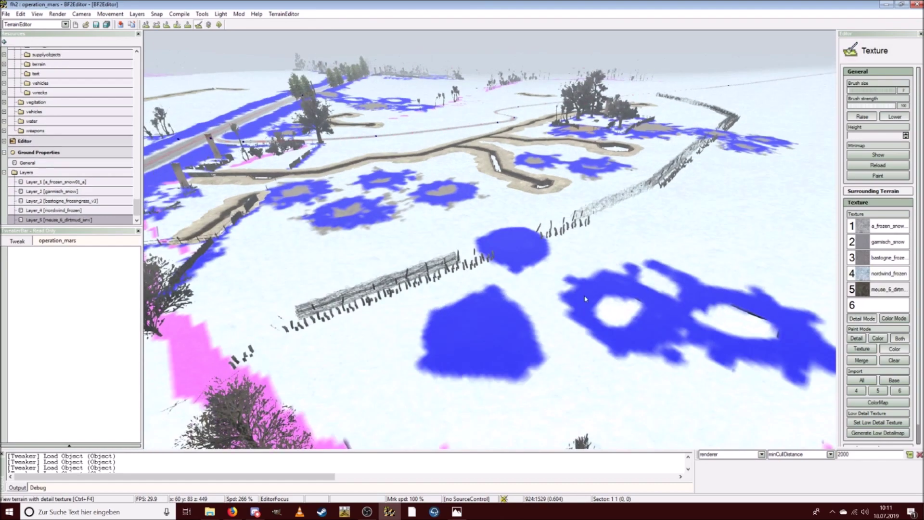
- Paint meuse_6 dirt/mud into the centres and around the edges of the two patches at the gap
{"action": "right_click_drag", "start_coordinate": [585, 298], "coordinate": [472, 226]}
{"action": "left_click_drag", "start_coordinate": [471, 226], "coordinate": [481, 236]}
{"action": "mouse_move", "coordinate": [481, 236]}
{"action": "right_mouse_down"}
{"action": "mouse_move", "coordinate": [429, 229]}
{"action": "mouse_move", "coordinate": [463, 331]}
{"action": "right_mouse_up"}
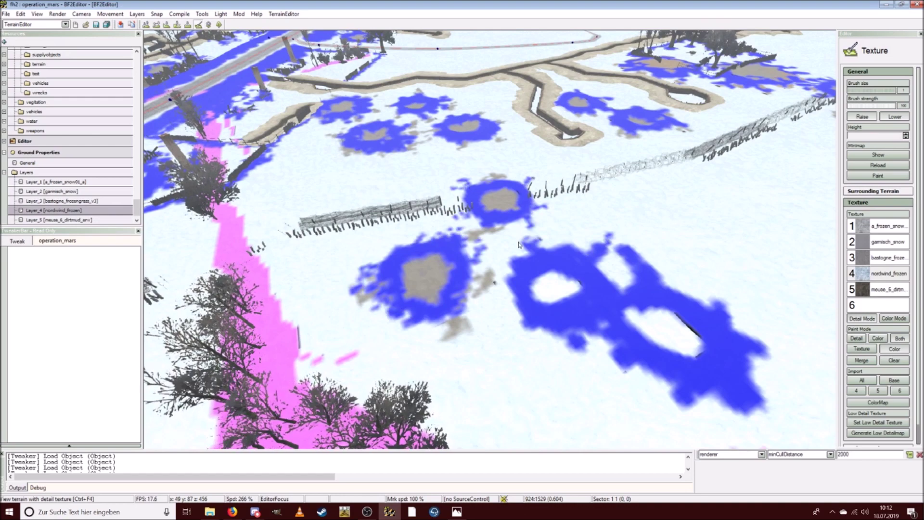
- Save the map with the painted crater patches at the gap
{"action": "right_click_drag", "start_coordinate": [720, 326], "coordinate": [578, 336]}
{"action": "key", "text": "ctrl+s"}
{"action": "left_click", "coordinate": [498, 356]}
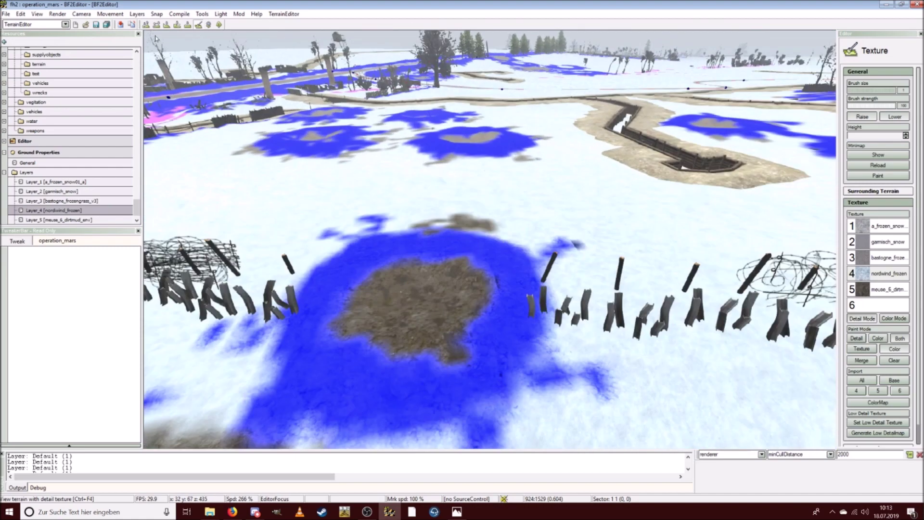
- Switch to level editing with the terrain grid shown, and place and rotate barbedfence_single_stick posts at the wire ends beside the gap
{"action": "left_click", "coordinate": [65, 24]}
{"action": "left_click", "coordinate": [33, 35]}
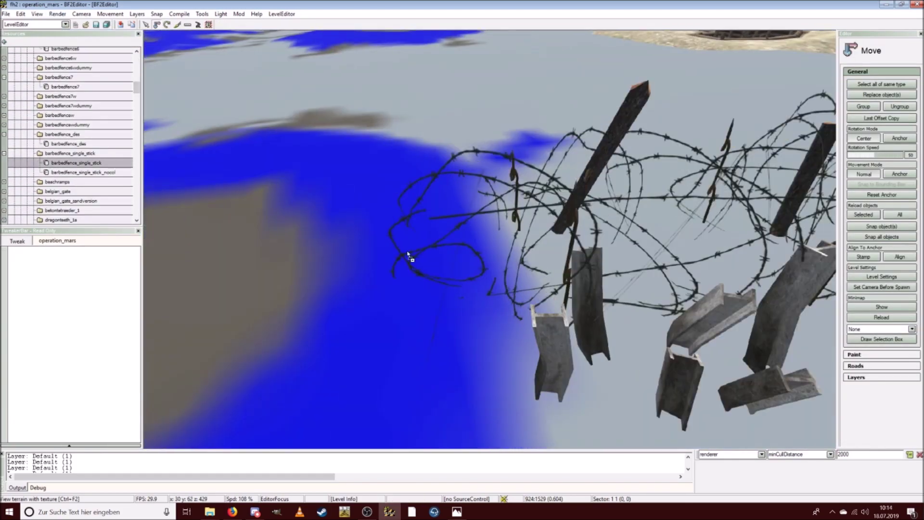
{"action": "left_click", "coordinate": [57, 13]}
{"action": "left_click", "coordinate": [72, 43]}
{"action": "left_click", "coordinate": [425, 236]}
{"action": "key", "text": "space"}
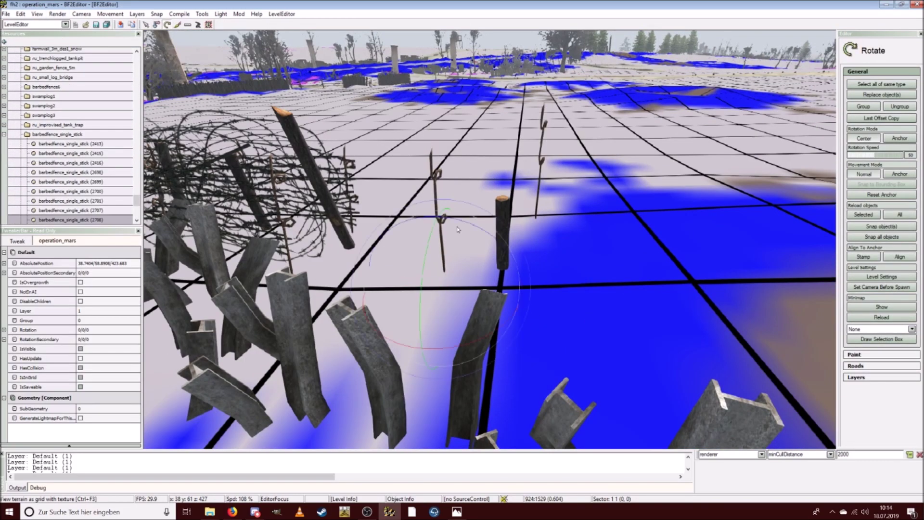
{"action": "left_click", "coordinate": [536, 201]}
{"action": "left_click_drag", "start_coordinate": [487, 264], "coordinate": [493, 272]}
{"action": "key", "text": "space"}
{"action": "left_click", "coordinate": [411, 210]}
- Switch to terrain editing and activate the Modify tool over the intact wire section
{"action": "left_click", "coordinate": [65, 24]}
{"action": "left_click", "coordinate": [24, 52]}
{"action": "left_click", "coordinate": [147, 24]}
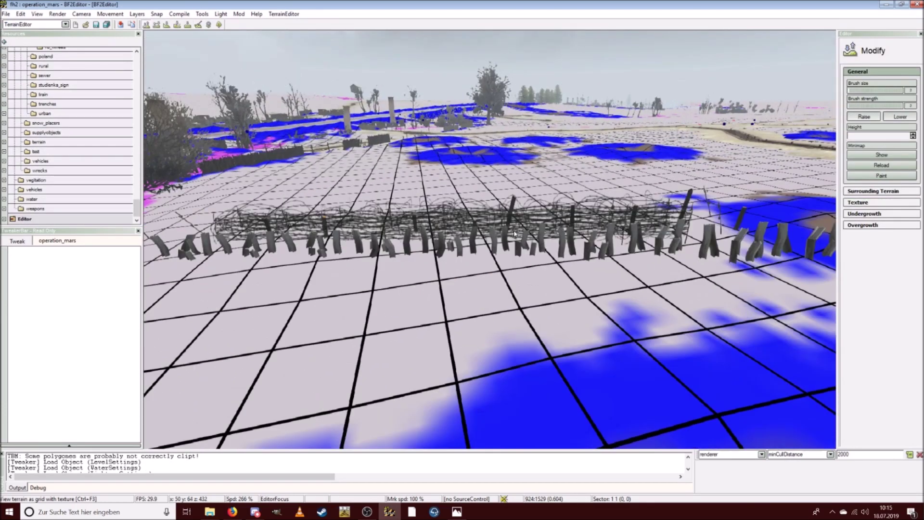
{"action": "right_click_drag", "start_coordinate": [514, 234], "coordinate": [534, 166]}
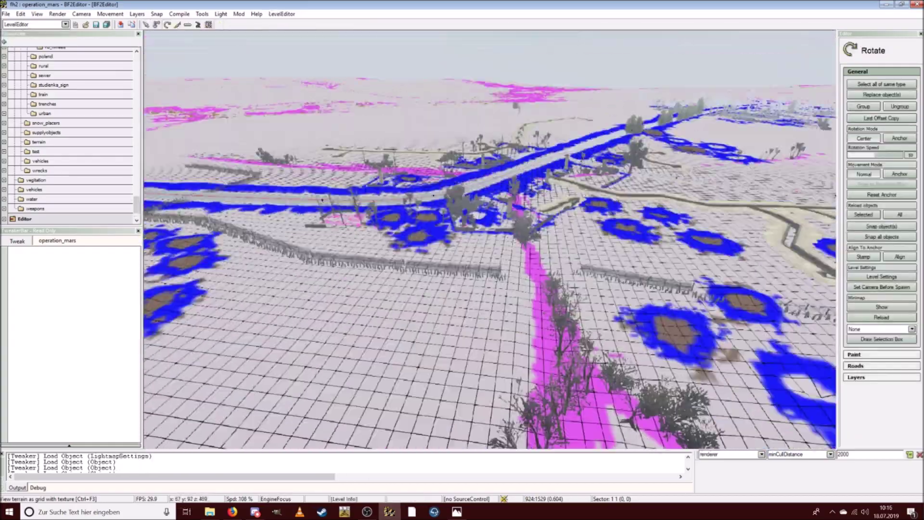
- Delete fence objects from the wire line before the fenced tree plot to open another passage
{"action": "key", "text": "w"}
{"action": "left_click", "coordinate": [534, 308]}
{"action": "key", "text": "Delete"}
{"action": "key", "text": "2"}
{"action": "left_click", "coordinate": [265, 217]}
{"action": "key", "text": "Delete"}
- Replace the barbedfence6 section at one edge of the new passage with barbedfence_des, trying barbedfence7 first
{"action": "left_click", "coordinate": [264, 217]}
{"action": "key", "text": "ctrl+r"}
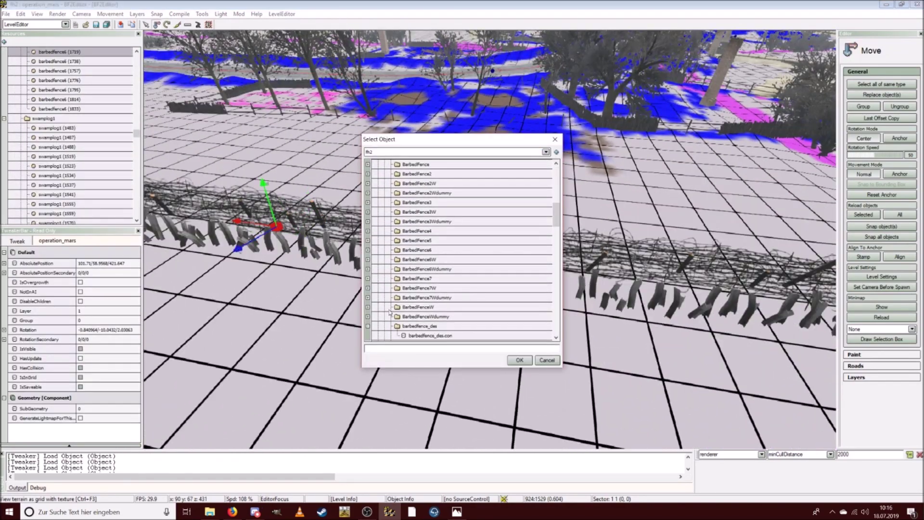
{"action": "double_click", "coordinate": [430, 335]}
{"action": "left_click", "coordinate": [279, 227]}
{"action": "key", "text": "ctrl+r"}
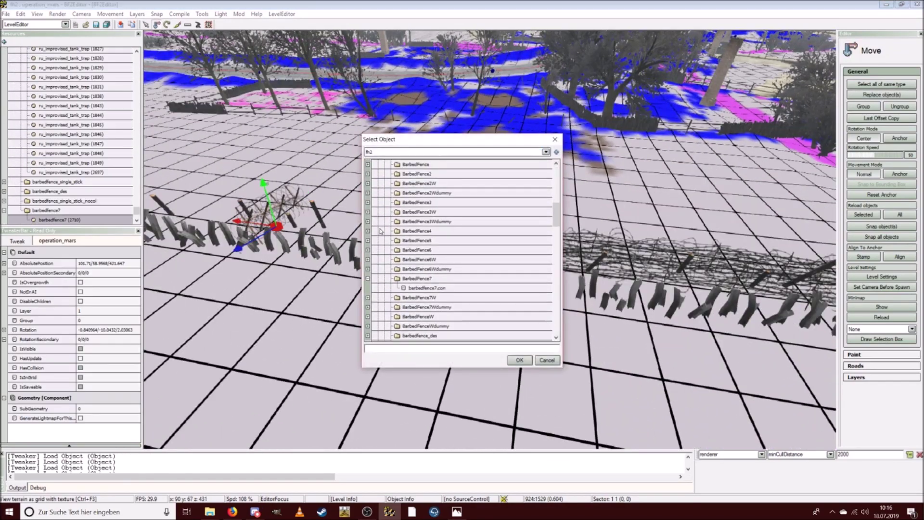
{"action": "left_click", "coordinate": [369, 300]}
{"action": "double_click", "coordinate": [428, 309]}
{"action": "left_click", "coordinate": [481, 245]}
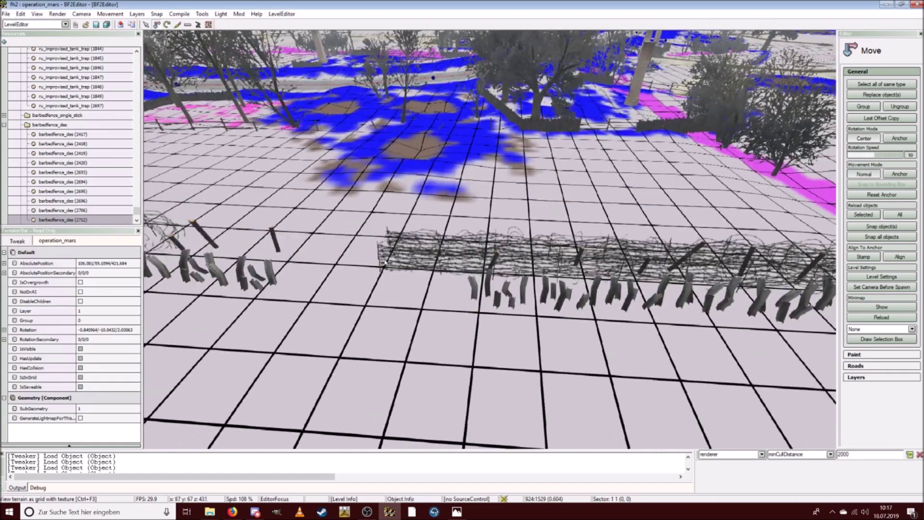
- Replace the intact wire section on the opposite edge of the new passage with barbedfence_des
{"action": "left_click", "coordinate": [599, 270]}
{"action": "left_click", "coordinate": [599, 270]}
{"action": "key", "text": "ctrl+r"}
{"action": "scroll", "coordinate": [391, 257], "scroll_direction": "down", "scroll_amount": 3}
{"action": "left_click", "coordinate": [368, 305]}
{"action": "left_click", "coordinate": [424, 314]}
{"action": "left_click", "coordinate": [517, 357]}
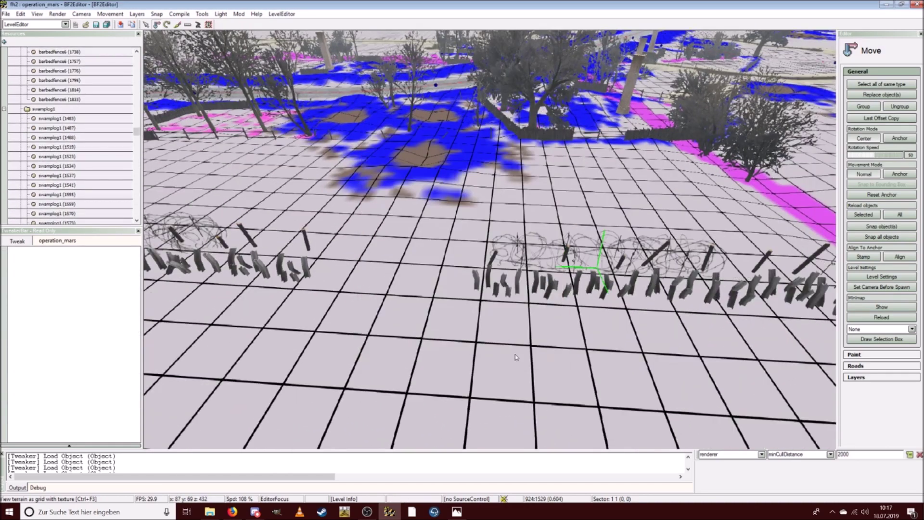
{"action": "left_click", "coordinate": [596, 259]}
{"action": "left_click", "coordinate": [490, 311]}
{"action": "scroll", "coordinate": [490, 240], "scroll_direction": "up", "scroll_amount": 5}
{"action": "key", "text": "w"}
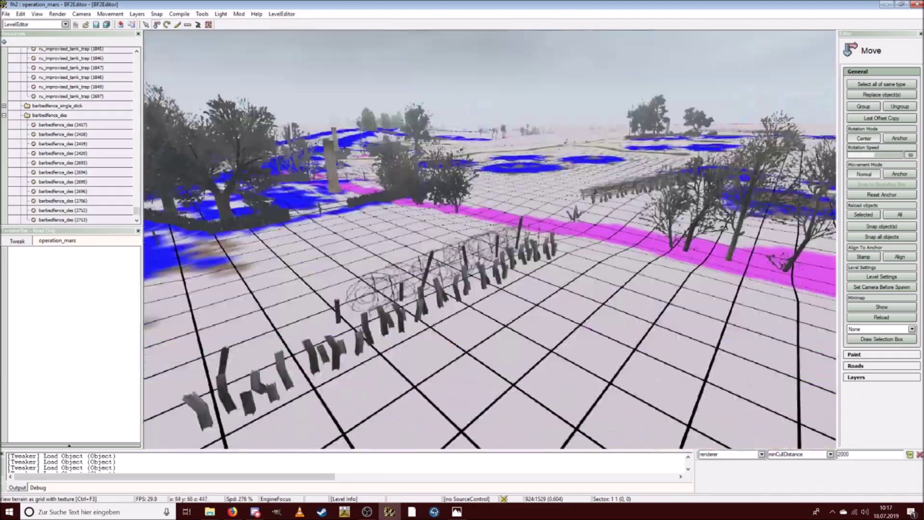
{"action": "key", "text": "s"}
{"action": "scroll", "coordinate": [490, 240], "scroll_direction": "down", "scroll_amount": 1}
- Switch to terrain editing and reshape the ground in and before the new passage
{"action": "left_click", "coordinate": [65, 24]}
{"action": "left_click", "coordinate": [18, 56]}
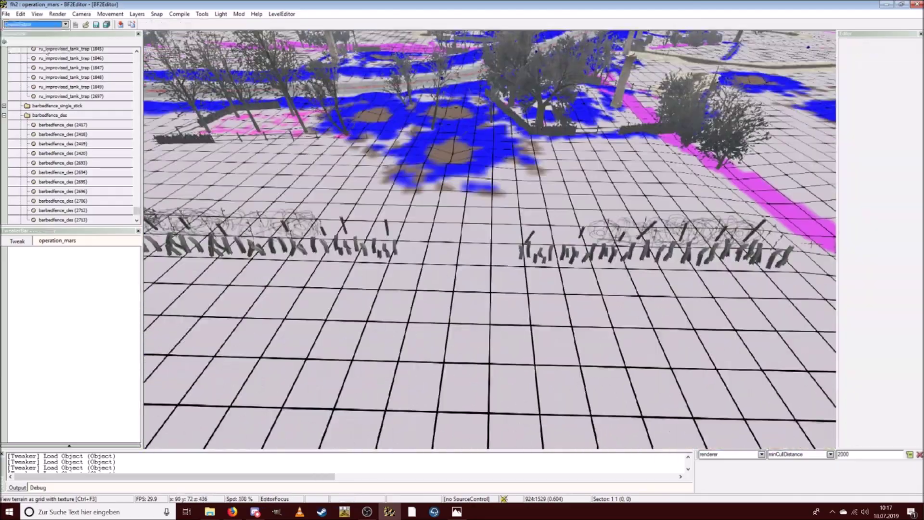
{"action": "right_click_drag", "start_coordinate": [475, 313], "coordinate": [474, 183]}
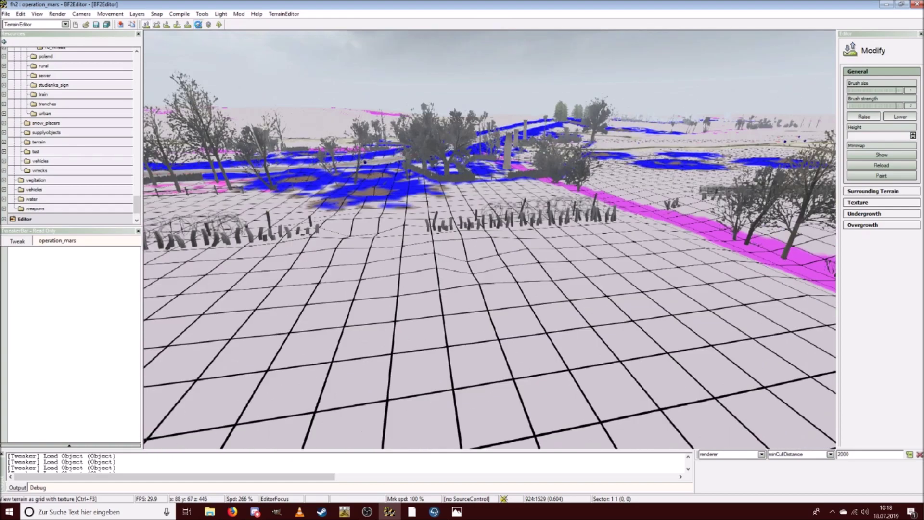
- Show the detail textures and paint nordwind_frozen patches over the reshaped ground at the new passage
{"action": "left_click", "coordinate": [866, 202]}
{"action": "left_click", "coordinate": [850, 91]}
{"action": "left_click", "coordinate": [58, 14]}
{"action": "left_click", "coordinate": [67, 56]}
{"action": "mouse_move", "coordinate": [481, 204]}
{"action": "left_mouse_down"}
{"action": "mouse_move", "coordinate": [249, 210]}
{"action": "mouse_move", "coordinate": [411, 340]}
{"action": "left_mouse_up"}
{"action": "left_click_drag", "start_coordinate": [337, 236], "coordinate": [406, 310]}
{"action": "mouse_move", "coordinate": [490, 211]}
{"action": "right_mouse_down"}
{"action": "mouse_move", "coordinate": [477, 198]}
{"action": "mouse_move", "coordinate": [369, 174]}
{"action": "right_mouse_up"}
{"action": "left_click_drag", "start_coordinate": [610, 245], "coordinate": [605, 324]}
{"action": "right_click_drag", "start_coordinate": [604, 323], "coordinate": [549, 289]}
- Paint meuse_6 dirt/mud into the centres of the nordwind_frozen patches at the passage
{"action": "left_click", "coordinate": [878, 289]}
{"action": "mouse_move", "coordinate": [496, 229]}
{"action": "left_mouse_down"}
{"action": "mouse_move", "coordinate": [466, 215]}
{"action": "mouse_move", "coordinate": [520, 269]}
{"action": "left_mouse_up"}
{"action": "mouse_move", "coordinate": [519, 270]}
{"action": "right_mouse_down"}
{"action": "mouse_move", "coordinate": [462, 251]}
{"action": "mouse_move", "coordinate": [538, 291]}
{"action": "mouse_move", "coordinate": [479, 277]}
{"action": "right_mouse_up"}
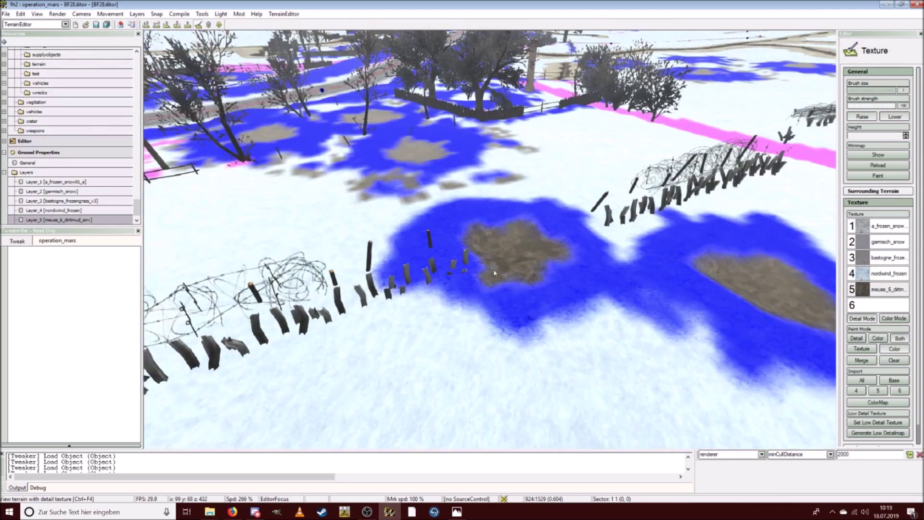
{"action": "mouse_move", "coordinate": [598, 217]}
{"action": "right_mouse_down"}
{"action": "mouse_move", "coordinate": [501, 241]}
{"action": "mouse_move", "coordinate": [433, 207]}
{"action": "mouse_move", "coordinate": [460, 246]}
{"action": "right_mouse_up"}
- Switch to level editing with the terrain grid shown and open a further passage in the wire line near the road
{"action": "key", "text": "ctrl+F3"}
{"action": "left_click", "coordinate": [33, 39]}
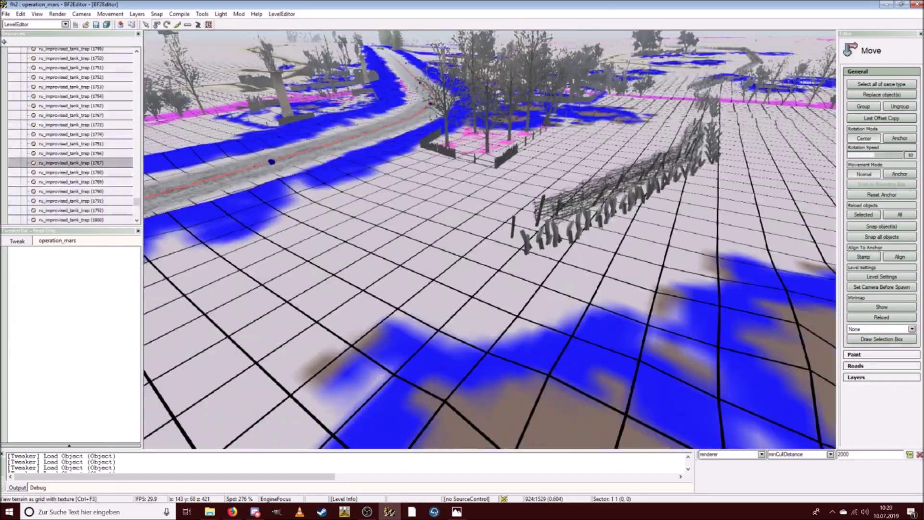
{"action": "right_click_drag", "start_coordinate": [489, 231], "coordinate": [409, 245]}
- Switch back to terrain editing and use the Modify tool to reshape the ground around the passage near the road
{"action": "left_click", "coordinate": [66, 25]}
{"action": "left_click", "coordinate": [32, 52]}
{"action": "left_click", "coordinate": [146, 25]}
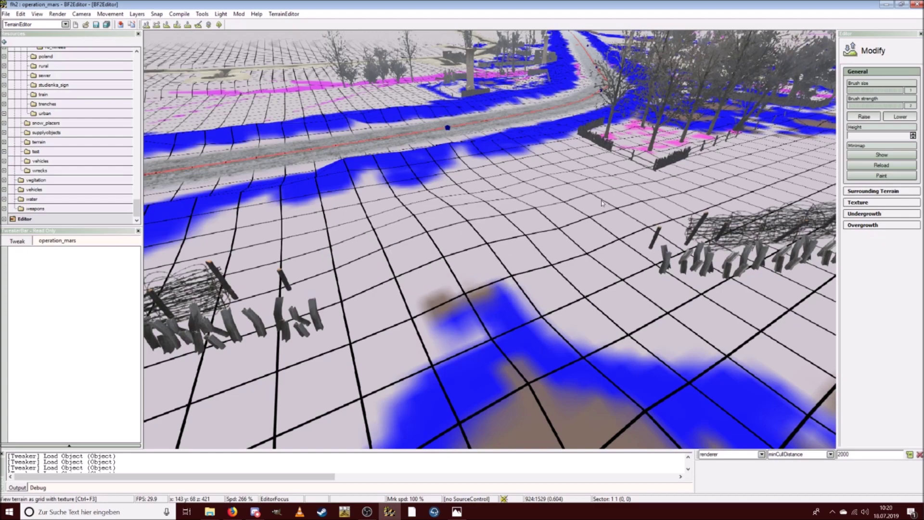
{"action": "key", "text": "s"}
{"action": "right_click_drag", "start_coordinate": [475, 248], "coordinate": [326, 193]}
- Activate texture painting with detail textures shown and paint a nordwind_frozen patch inside the passage near the road
{"action": "left_click", "coordinate": [198, 25]}
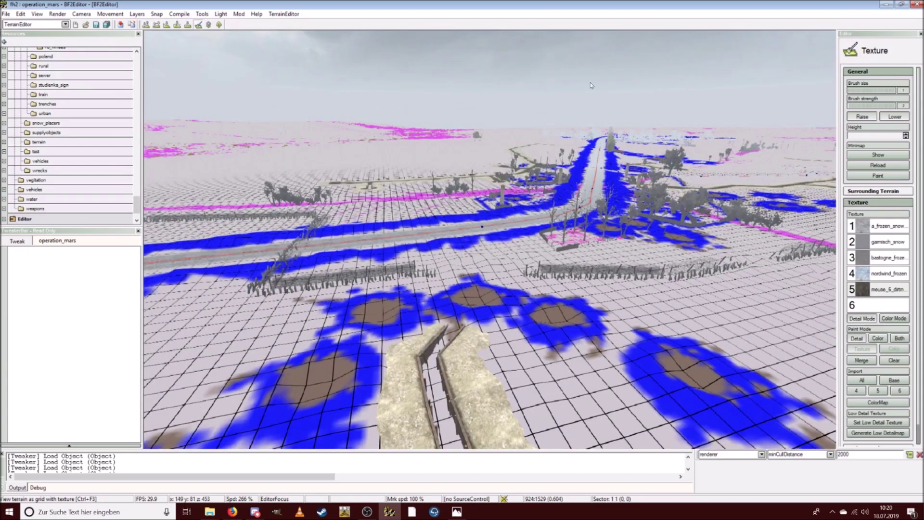
{"action": "left_click", "coordinate": [57, 14]}
{"action": "left_click", "coordinate": [89, 57]}
{"action": "key", "text": "w"}
{"action": "mouse_move", "coordinate": [499, 241]}
{"action": "left_mouse_down"}
{"action": "mouse_move", "coordinate": [227, 232]}
{"action": "mouse_move", "coordinate": [401, 301]}
{"action": "mouse_move", "coordinate": [327, 317]}
{"action": "left_mouse_up"}
{"action": "right_click_drag", "start_coordinate": [555, 332], "coordinate": [583, 208]}
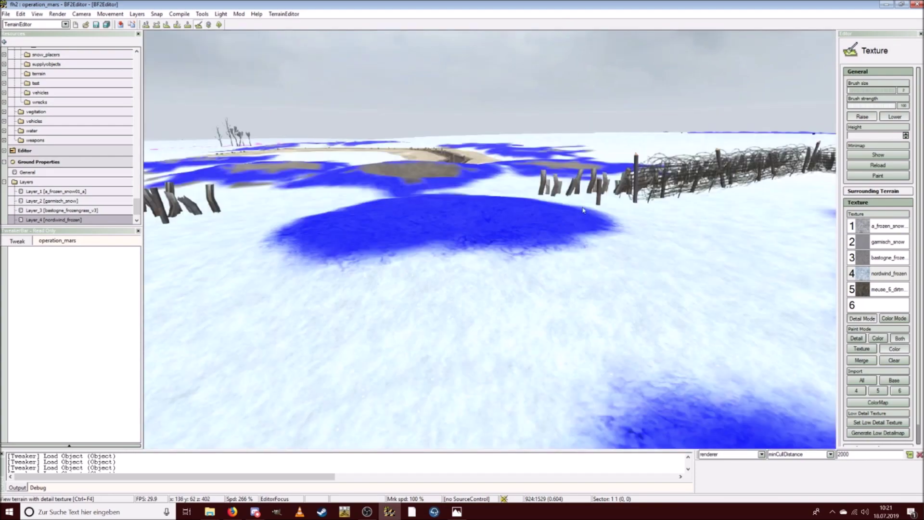
- Extend the nordwind_frozen patch in the passage near the road and paint further patches before it
{"action": "left_click_drag", "start_coordinate": [583, 209], "coordinate": [573, 275]}
{"action": "key", "text": "s"}
{"action": "mouse_move", "coordinate": [573, 274]}
{"action": "right_mouse_down"}
{"action": "mouse_move", "coordinate": [568, 193]}
{"action": "mouse_move", "coordinate": [462, 197]}
{"action": "mouse_move", "coordinate": [524, 240]}
{"action": "right_mouse_up"}
{"action": "key", "text": "w"}
{"action": "mouse_move", "coordinate": [525, 270]}
{"action": "left_mouse_down"}
{"action": "mouse_move", "coordinate": [422, 325]}
{"action": "mouse_move", "coordinate": [564, 238]}
{"action": "mouse_move", "coordinate": [681, 377]}
{"action": "left_mouse_up"}
{"action": "key", "text": "s"}
{"action": "left_click_drag", "start_coordinate": [553, 279], "coordinate": [522, 337]}
- Paint meuse_6 dirt/mud into the centre of the nordwind_frozen patch in the passage near the road
{"action": "left_click", "coordinate": [877, 289]}
{"action": "key", "text": "w"}
{"action": "mouse_move", "coordinate": [474, 274]}
{"action": "left_mouse_down"}
{"action": "mouse_move", "coordinate": [443, 255]}
{"action": "mouse_move", "coordinate": [500, 289]}
{"action": "left_mouse_up"}
{"action": "right_click_drag", "start_coordinate": [501, 288], "coordinate": [433, 240]}
{"action": "left_click_drag", "start_coordinate": [462, 270], "coordinate": [602, 312]}
- Add meuse_6 dirt/mud spots around the edges of the patches at the passage near the road
{"action": "right_click_drag", "start_coordinate": [711, 183], "coordinate": [751, 192]}
{"action": "key", "text": "s"}
{"action": "right_click_drag", "start_coordinate": [434, 382], "coordinate": [434, 356]}
{"action": "left_click_drag", "start_coordinate": [384, 386], "coordinate": [608, 255]}
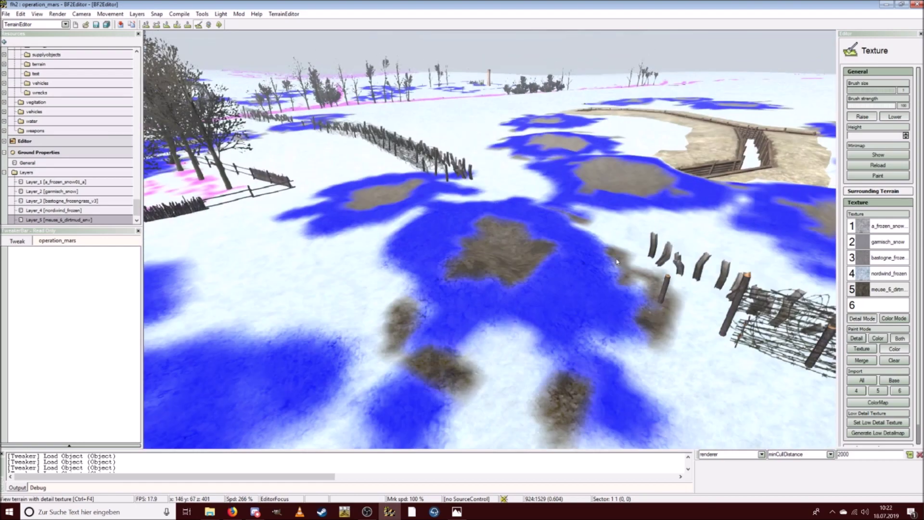
{"action": "left_click_drag", "start_coordinate": [322, 231], "coordinate": [289, 248]}
{"action": "key", "text": "w"}
{"action": "right_click_drag", "start_coordinate": [433, 298], "coordinate": [449, 278]}
{"action": "left_click_drag", "start_coordinate": [448, 278], "coordinate": [481, 269]}
{"action": "key", "text": "s"}
{"action": "right_click_drag", "start_coordinate": [481, 269], "coordinate": [486, 255]}
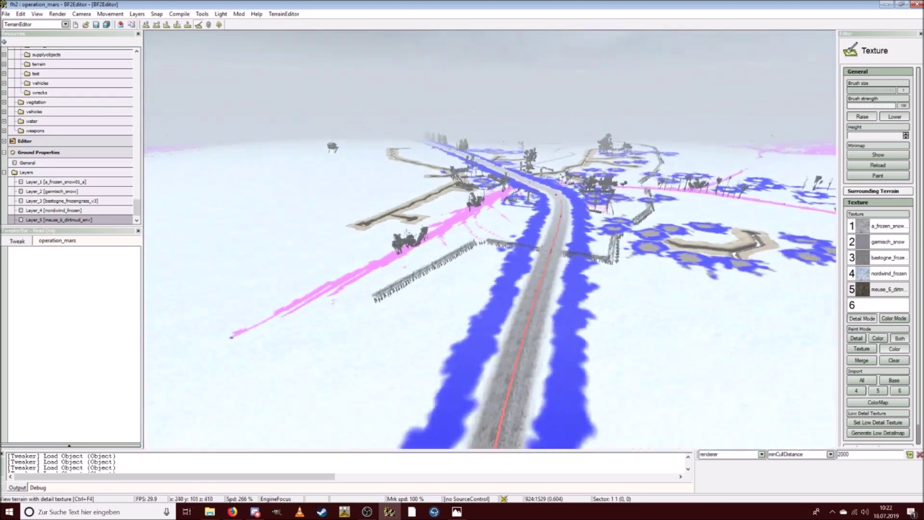
- Save the operation_mars map
{"action": "left_click", "coordinate": [6, 13]}
{"action": "left_click", "coordinate": [23, 63]}
{"action": "left_click", "coordinate": [506, 355]}
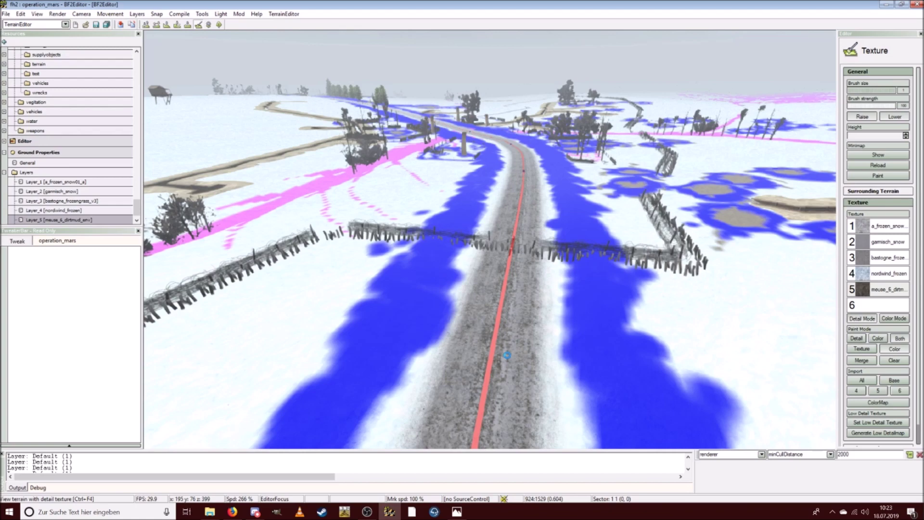
- In the LevelEditor, show the terrain as a textured grid and place a barbedfence_single_stick beside the gap in the fence line
{"action": "left_click", "coordinate": [65, 25]}
{"action": "left_click", "coordinate": [24, 38]}
{"action": "scroll", "coordinate": [59, 160], "scroll_direction": "up", "scroll_amount": 8}
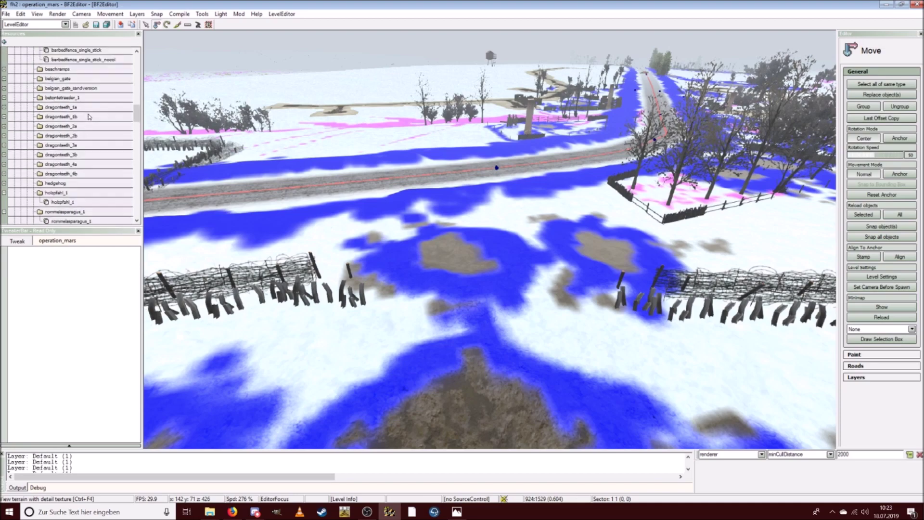
{"action": "scroll", "coordinate": [89, 116], "scroll_direction": "up", "scroll_amount": 3}
{"action": "left_click", "coordinate": [76, 94]}
{"action": "key", "text": "ctrl+F3"}
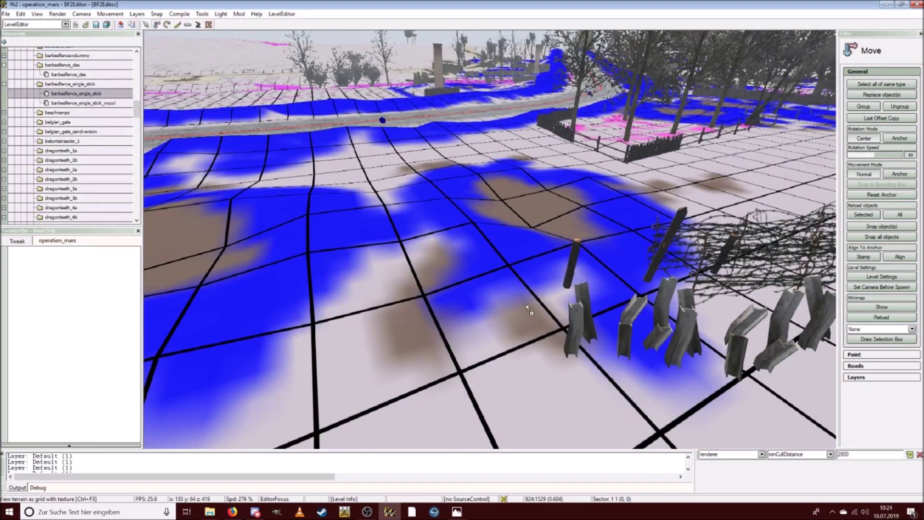
{"action": "left_click", "coordinate": [527, 309]}
- Select the barbed-wire section reaching onto the road's edge and run Replace object(s) on it
{"action": "right_click_drag", "start_coordinate": [421, 370], "coordinate": [462, 240]}
{"action": "left_click", "coordinate": [146, 25]}
{"action": "left_click", "coordinate": [156, 25]}
{"action": "right_click_drag", "start_coordinate": [574, 257], "coordinate": [439, 206]}
{"action": "left_click", "coordinate": [384, 243]}
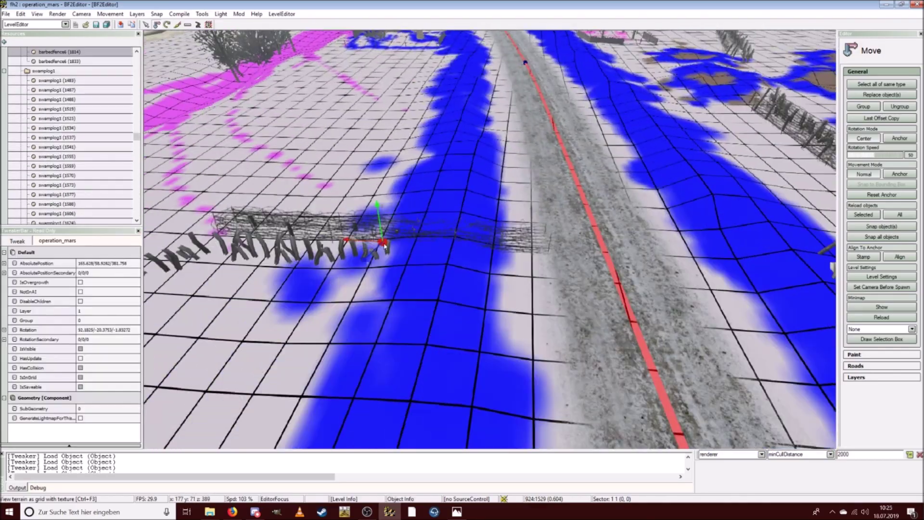
{"action": "left_click", "coordinate": [882, 95]}
- Reposition the barbed-wire pieces where the fence line meets the road
{"action": "left_click", "coordinate": [443, 322]}
{"action": "left_click", "coordinate": [520, 360]}
{"action": "right_click_drag", "start_coordinate": [520, 356], "coordinate": [573, 308]}
{"action": "left_click", "coordinate": [580, 298]}
{"action": "left_click_drag", "start_coordinate": [543, 291], "coordinate": [399, 279]}
{"action": "right_click_drag", "start_coordinate": [399, 279], "coordinate": [546, 290]}
{"action": "left_click_drag", "start_coordinate": [547, 291], "coordinate": [527, 287]}
{"action": "right_click_drag", "start_coordinate": [527, 286], "coordinate": [540, 314]}
{"action": "scroll", "coordinate": [510, 260], "scroll_direction": "up", "scroll_amount": 5}
{"action": "left_click", "coordinate": [539, 314]}
- Position the barbedfence7 barrier at the road's edge and adjust its rotation
{"action": "left_click_drag", "start_coordinate": [445, 249], "coordinate": [446, 250]}
{"action": "right_click_drag", "start_coordinate": [446, 250], "coordinate": [433, 255]}
{"action": "left_click", "coordinate": [494, 259]}
{"action": "right_click_drag", "start_coordinate": [495, 260], "coordinate": [385, 253]}
{"action": "left_click_drag", "start_coordinate": [385, 252], "coordinate": [693, 306]}
{"action": "right_click_drag", "start_coordinate": [693, 307], "coordinate": [674, 256]}
{"action": "left_click_drag", "start_coordinate": [722, 250], "coordinate": [416, 231], "text": "shift"}
{"action": "left_click_drag", "start_coordinate": [361, 248], "coordinate": [370, 235]}
{"action": "left_click", "coordinate": [166, 25]}
{"action": "left_click_drag", "start_coordinate": [340, 280], "coordinate": [385, 280]}
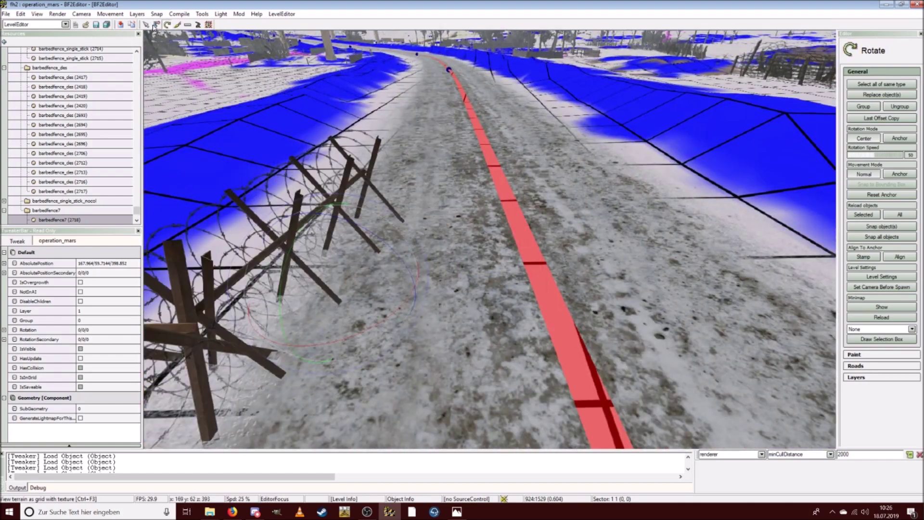
- Duplicate the barbedfence7 barrier beside the road and rotate the copy
{"action": "left_click", "coordinate": [157, 25]}
{"action": "right_click_drag", "start_coordinate": [409, 240], "coordinate": [443, 273]}
{"action": "left_click_drag", "start_coordinate": [526, 243], "coordinate": [361, 260], "text": "shift"}
{"action": "left_click", "coordinate": [485, 274]}
{"action": "right_click_drag", "start_coordinate": [479, 270], "coordinate": [308, 182]}
{"action": "left_click", "coordinate": [167, 25]}
{"action": "left_click_drag", "start_coordinate": [337, 241], "coordinate": [385, 241]}
- Switch back to the Move tool and check the placed road barriers
{"action": "left_click", "coordinate": [157, 25]}
{"action": "right_click_drag", "start_coordinate": [409, 231], "coordinate": [452, 260]}
{"action": "left_click", "coordinate": [459, 220]}
{"action": "left_click", "coordinate": [452, 260]}
{"action": "left_click", "coordinate": [433, 298]}
{"action": "right_click_drag", "start_coordinate": [433, 298], "coordinate": [413, 270]}
- Switch to the TerrainEditor and survey the fence lines and trenches across the map
{"action": "left_click", "coordinate": [16, 25]}
{"action": "left_click", "coordinate": [17, 56]}
{"action": "left_click", "coordinate": [147, 24]}
{"action": "right_click_drag", "start_coordinate": [385, 217], "coordinate": [193, 146]}
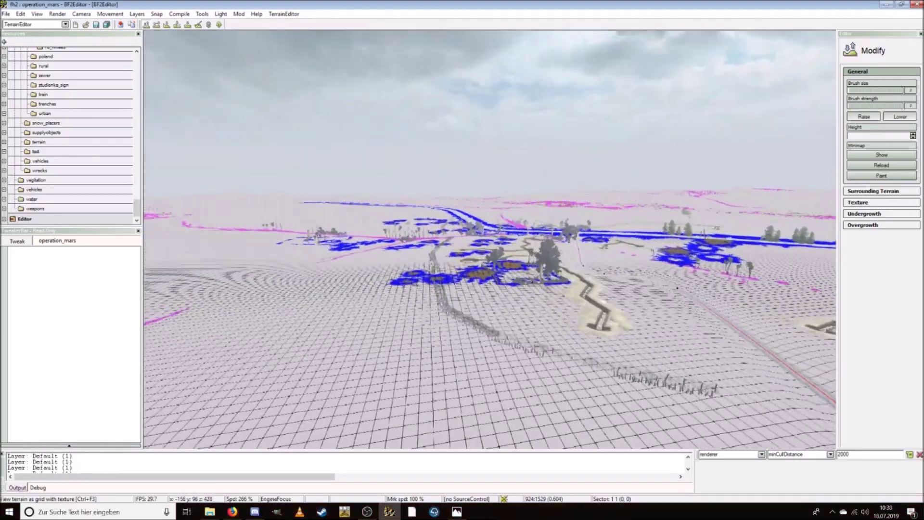
{"action": "mouse_move", "coordinate": [461, 241]}
{"action": "right_mouse_down"}
{"action": "mouse_move", "coordinate": [520, 240]}
{"action": "mouse_move", "coordinate": [500, 250]}
{"action": "mouse_move", "coordinate": [504, 280]}
{"action": "mouse_move", "coordinate": [606, 281]}
{"action": "mouse_move", "coordinate": [571, 264]}
{"action": "mouse_move", "coordinate": [560, 230]}
{"action": "mouse_move", "coordinate": [563, 243]}
{"action": "mouse_move", "coordinate": [582, 240]}
{"action": "mouse_move", "coordinate": [510, 240]}
{"action": "mouse_move", "coordinate": [520, 241]}
{"action": "right_mouse_up"}
- Return to the LevelEditor and view the collision mesh display options without changing them
{"action": "left_click", "coordinate": [20, 24]}
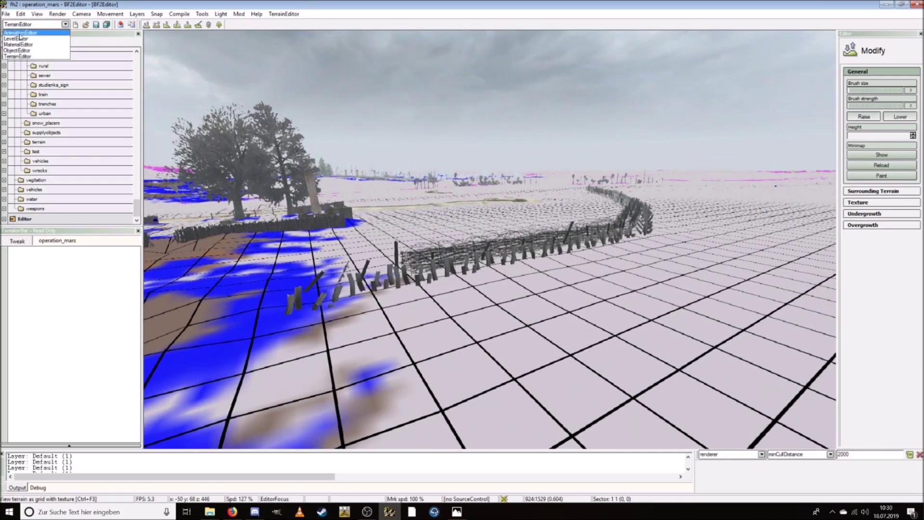
{"action": "left_click", "coordinate": [21, 38]}
{"action": "right_click_drag", "start_coordinate": [520, 284], "coordinate": [505, 270]}
{"action": "left_click", "coordinate": [57, 13]}
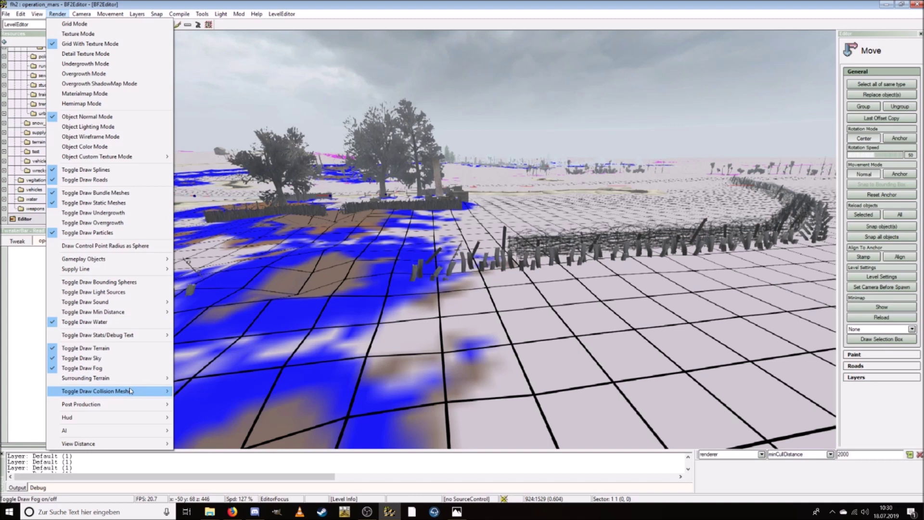
{"action": "mouse_move", "coordinate": [130, 391]}
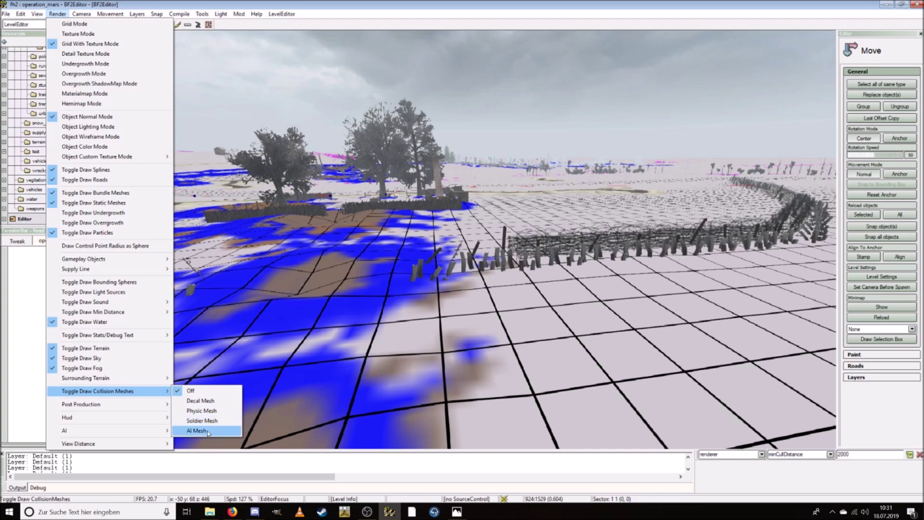
{"action": "left_click", "coordinate": [271, 6]}
- Examine the steel posts and tilted stakes at the barbed-wire fence ends near the muddy ground
{"action": "key", "text": "w"}
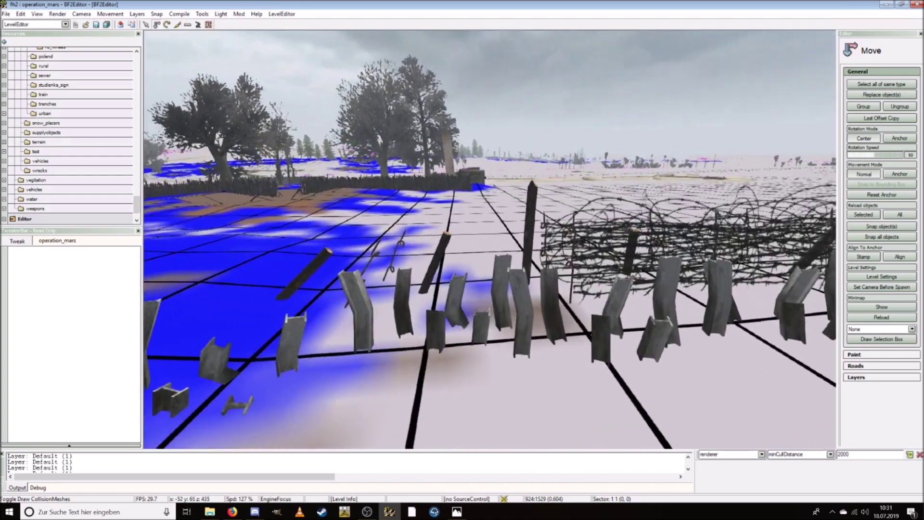
{"action": "mouse_move", "coordinate": [491, 218]}
{"action": "right_mouse_down"}
{"action": "mouse_move", "coordinate": [480, 214]}
{"action": "mouse_move", "coordinate": [491, 218]}
{"action": "right_mouse_up"}
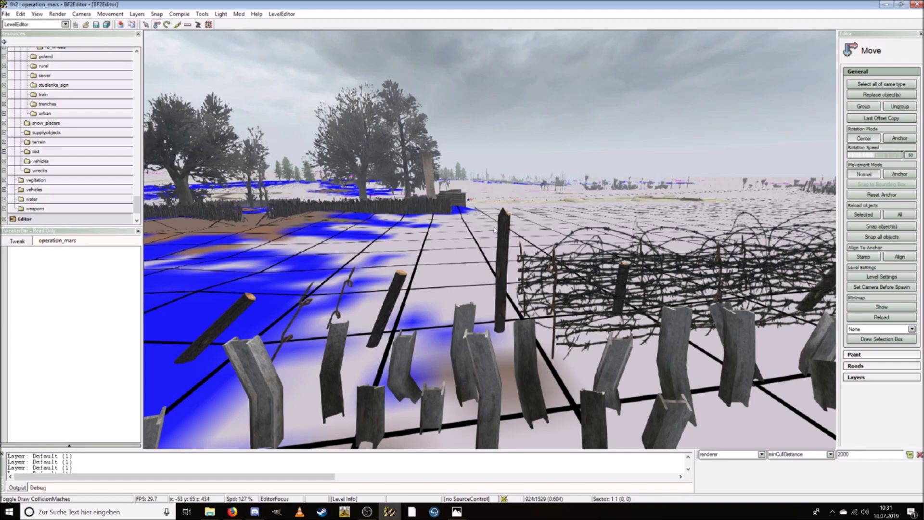
{"action": "key", "text": "s"}
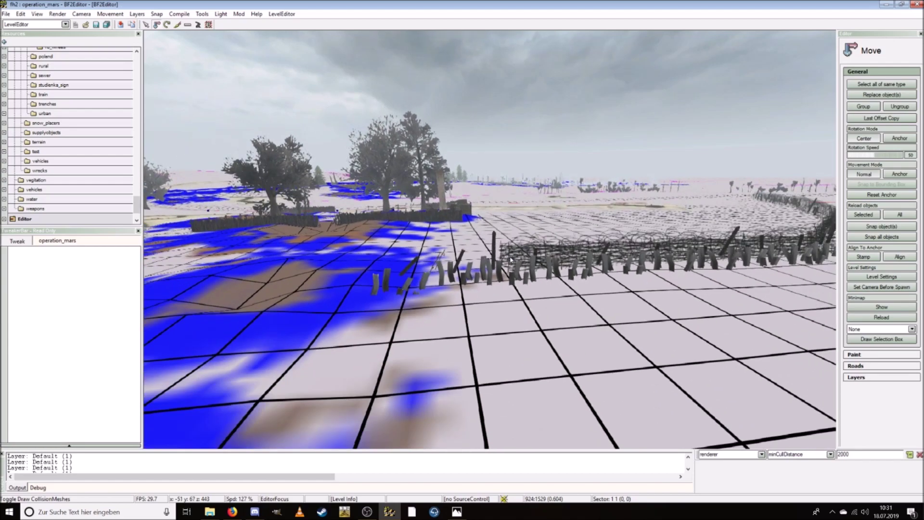
{"action": "key", "text": "w"}
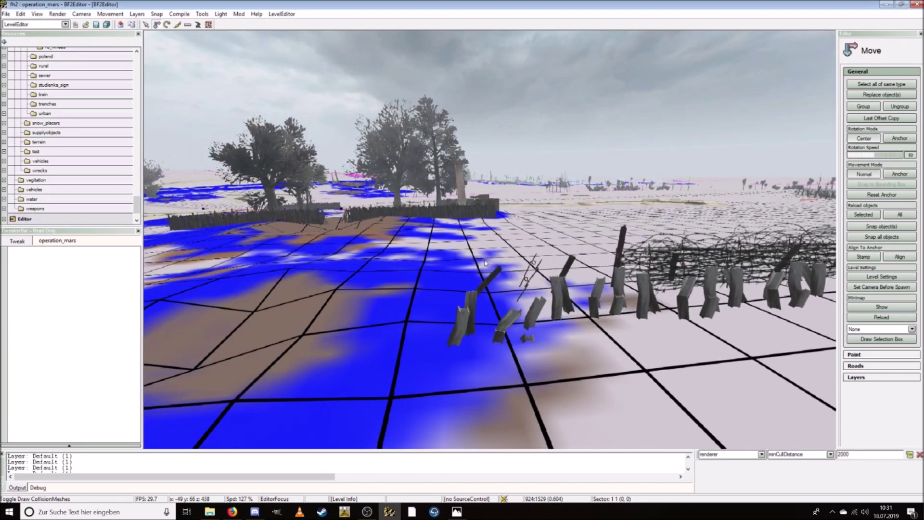
{"action": "right_click_drag", "start_coordinate": [485, 262], "coordinate": [504, 275]}
{"action": "key", "text": "w"}
{"action": "right_click_drag", "start_coordinate": [599, 249], "coordinate": [589, 246]}
{"action": "key", "text": "s"}
{"action": "key", "text": "w"}
{"action": "right_click_drag", "start_coordinate": [587, 246], "coordinate": [566, 246]}
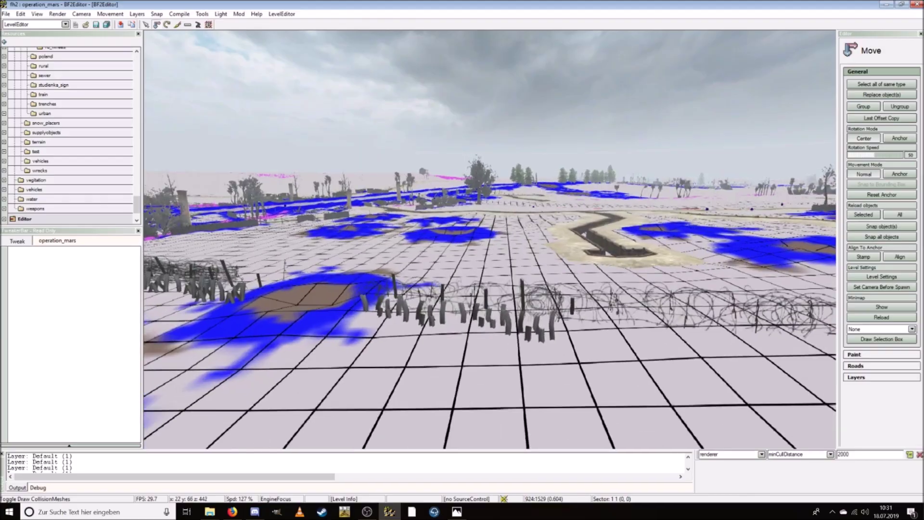
- Inspect the barbed-wire lines across the snowfield and the corkscrew pickets at their ends up close
{"action": "key", "text": "a"}
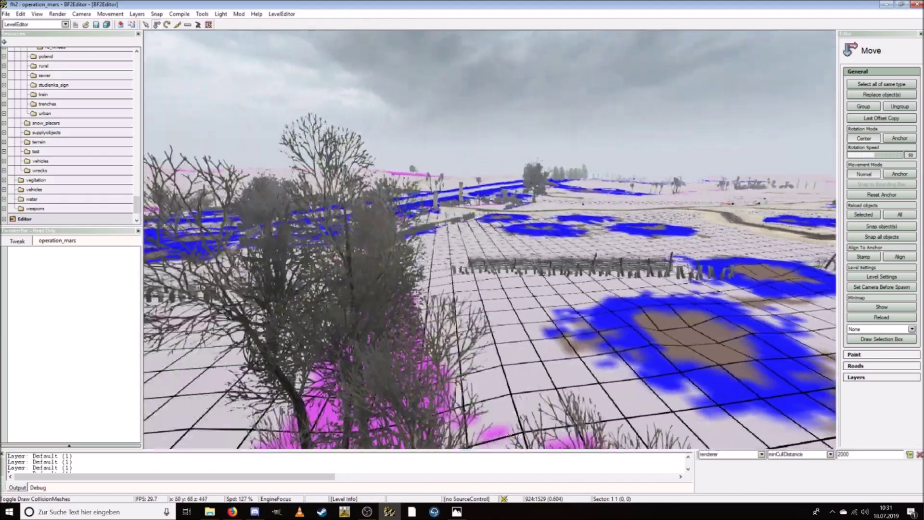
{"action": "key", "text": "w"}
{"action": "mouse_move", "coordinate": [482, 248]}
{"action": "right_mouse_down"}
{"action": "mouse_move", "coordinate": [500, 251]}
{"action": "mouse_move", "coordinate": [467, 251]}
{"action": "mouse_move", "coordinate": [476, 255]}
{"action": "right_mouse_up"}
{"action": "key", "text": "w"}
{"action": "key", "text": "d"}
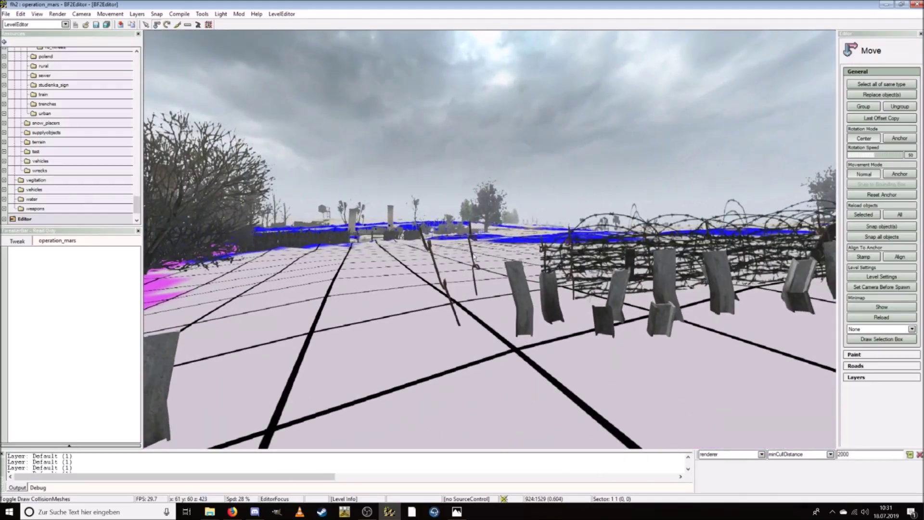
{"action": "right_click_drag", "start_coordinate": [533, 271], "coordinate": [490, 381]}
{"action": "key", "text": "w"}
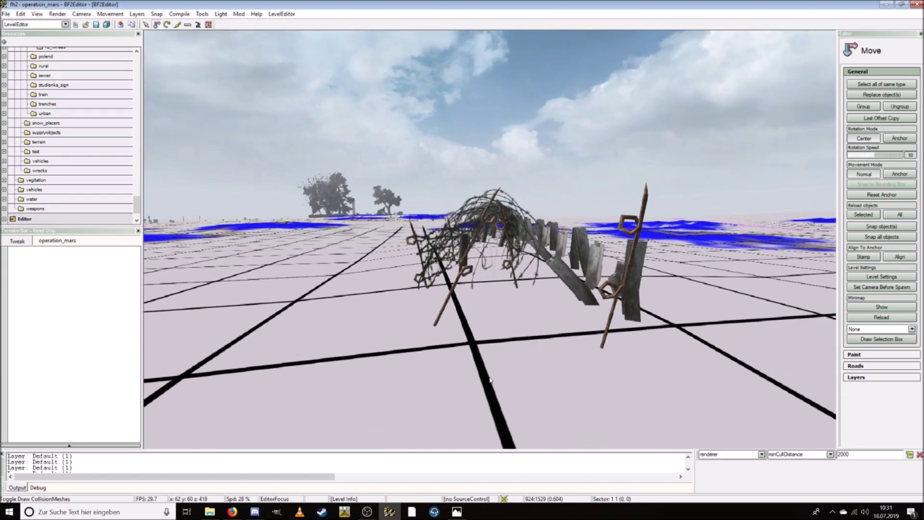
{"action": "key", "text": "s"}
{"action": "key", "text": "d"}
{"action": "key", "text": "w"}
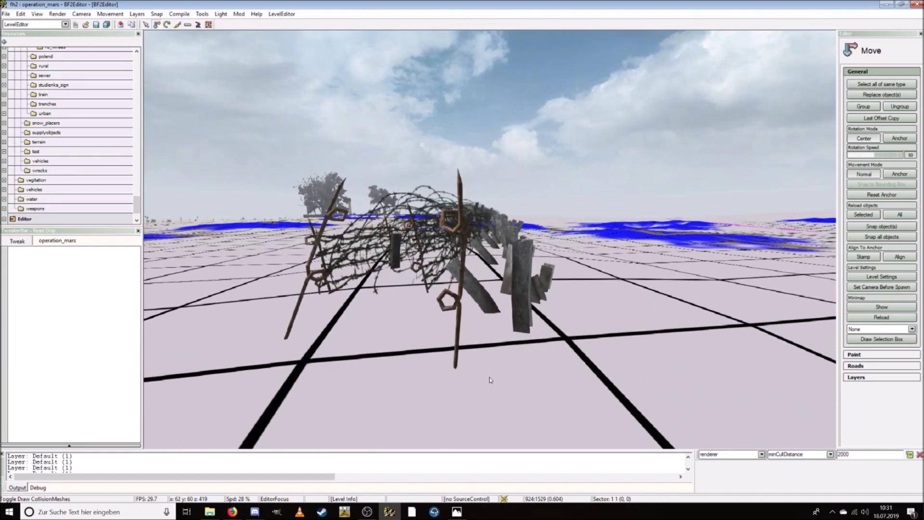
{"action": "key", "text": "w"}
- Switch to the Soldier camera and check the corkscrew pickets and fence gaps at ground level
{"action": "left_click", "coordinate": [81, 14]}
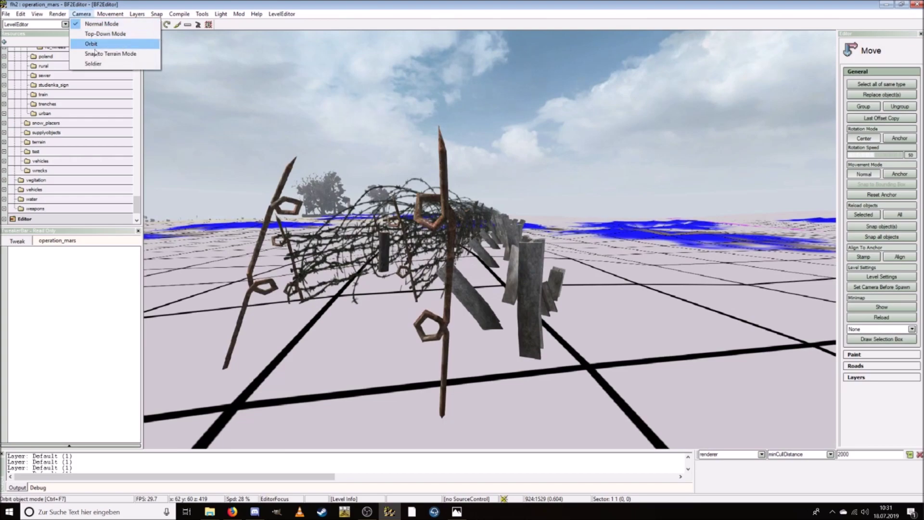
{"action": "left_click", "coordinate": [91, 64]}
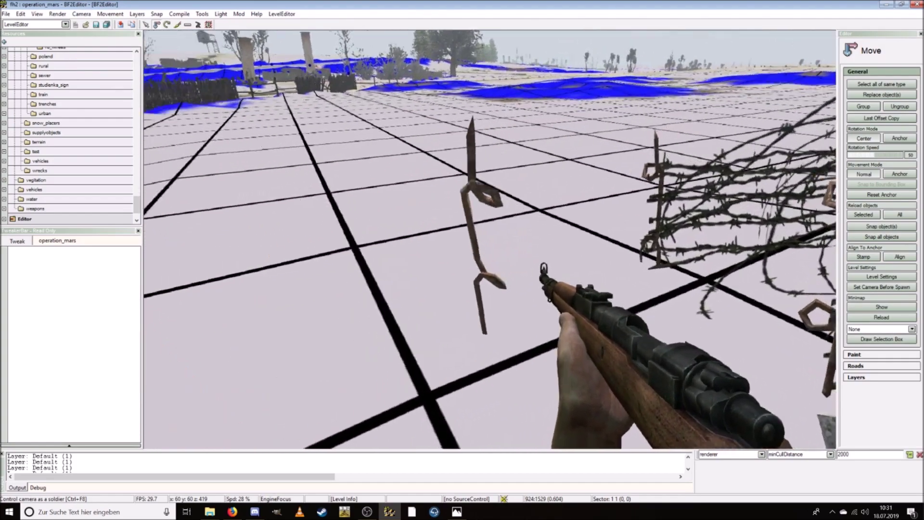
{"action": "key", "text": "w"}
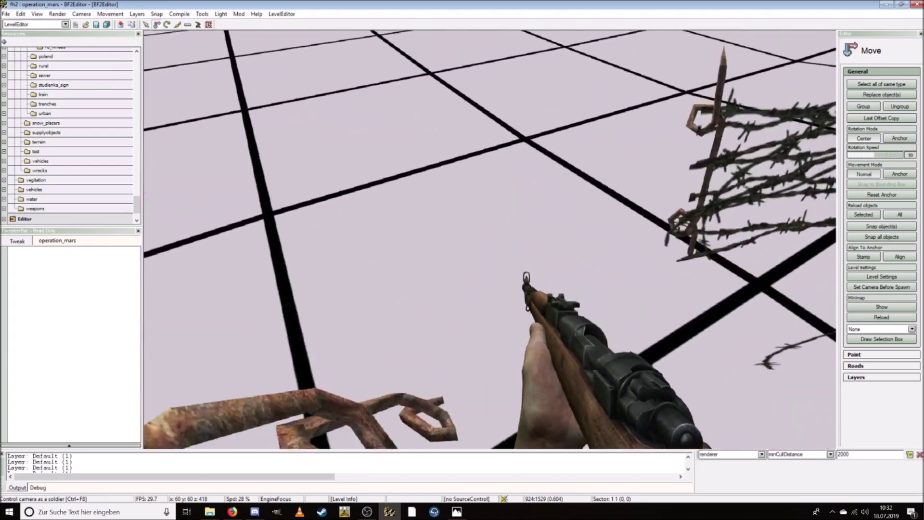
{"action": "key", "text": "s"}
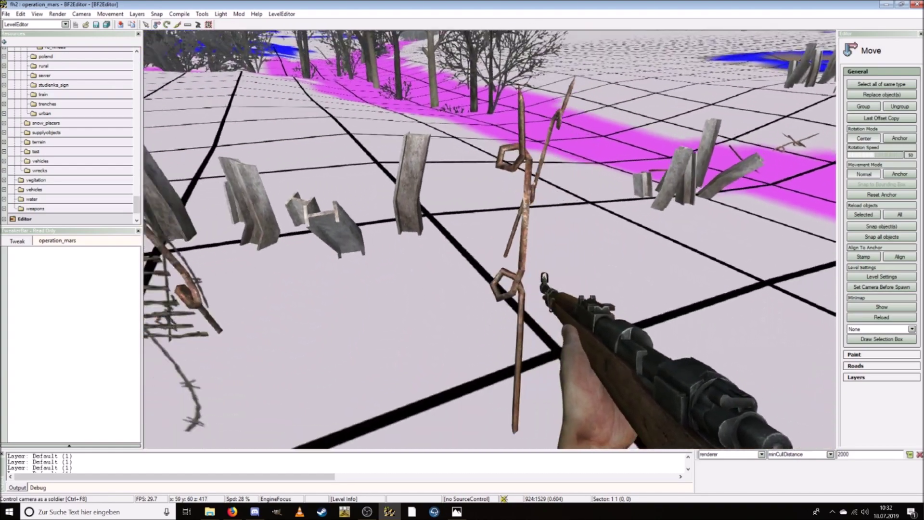
{"action": "key", "text": "d"}
{"action": "key", "text": "w"}
{"action": "key", "text": "w"}
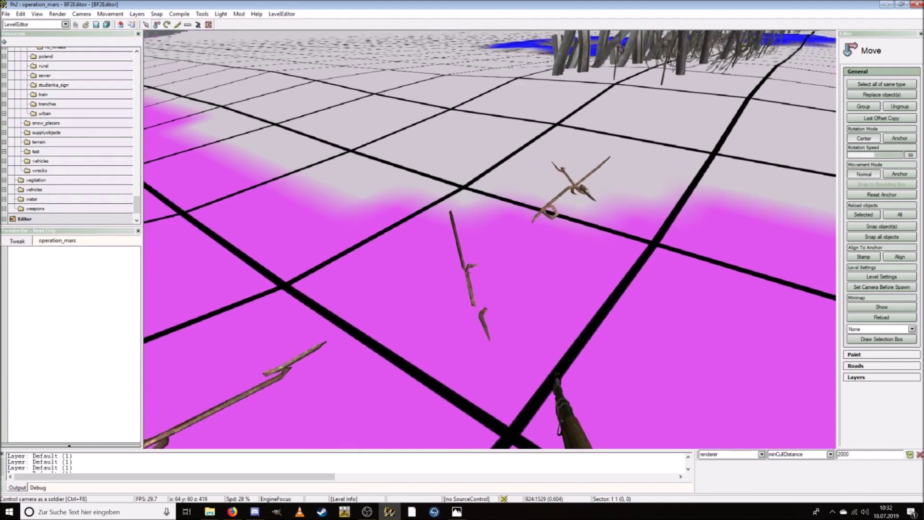
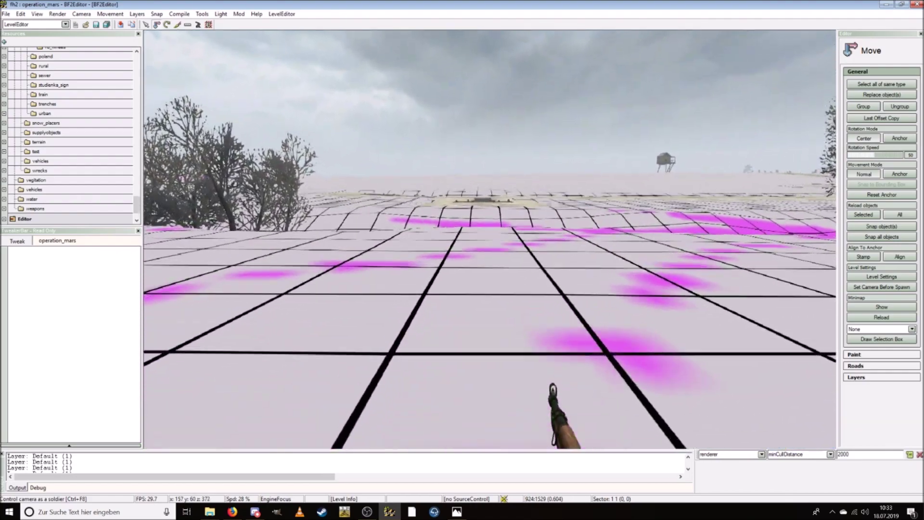
- Walk as the soldier into the log-lined trench and aim over its edge towards the fence line
{"action": "key", "text": "w"}
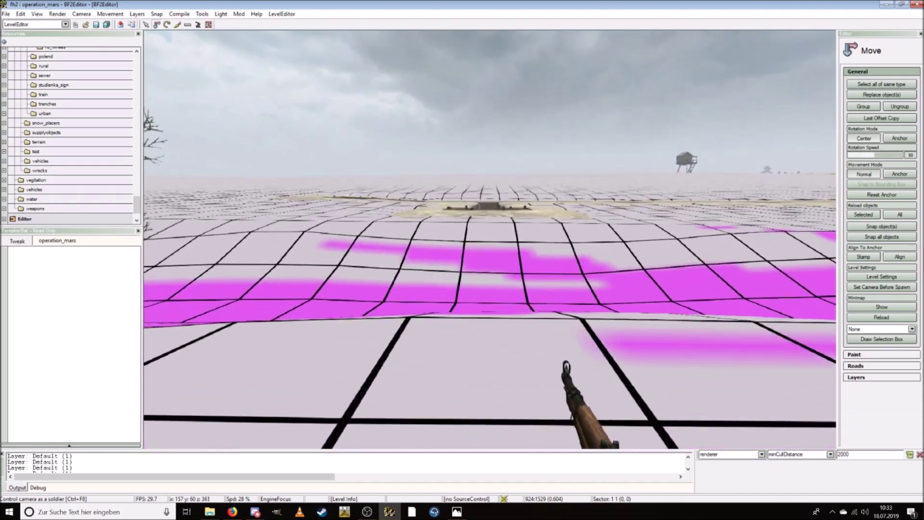
{"action": "key", "text": "w"}
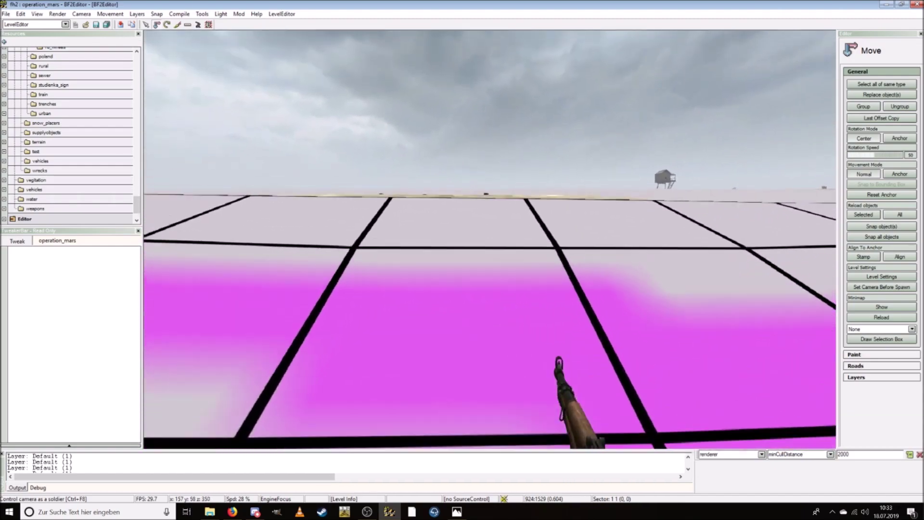
{"action": "key", "text": "w"}
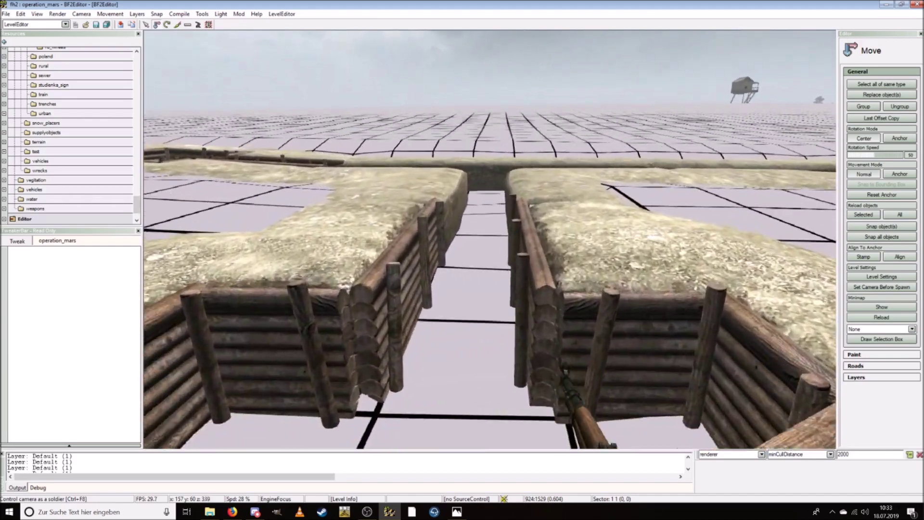
{"action": "key", "text": "w"}
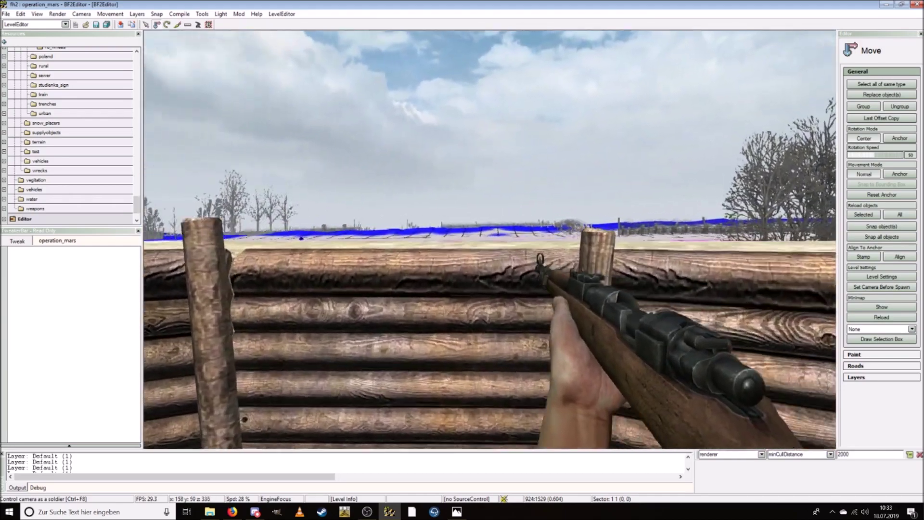
{"action": "right_click", "coordinate": [489, 240]}
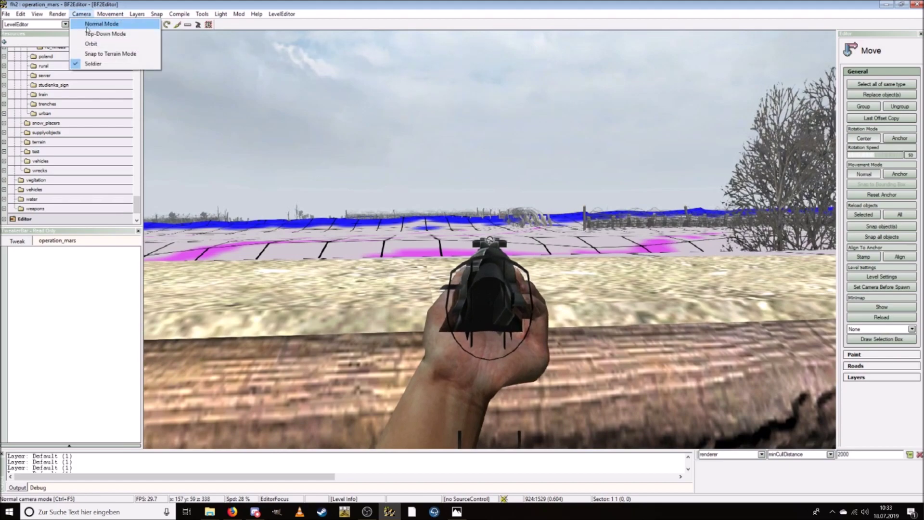
- Return the camera to Normal Mode and fly back over the map
{"action": "left_click", "coordinate": [101, 24]}
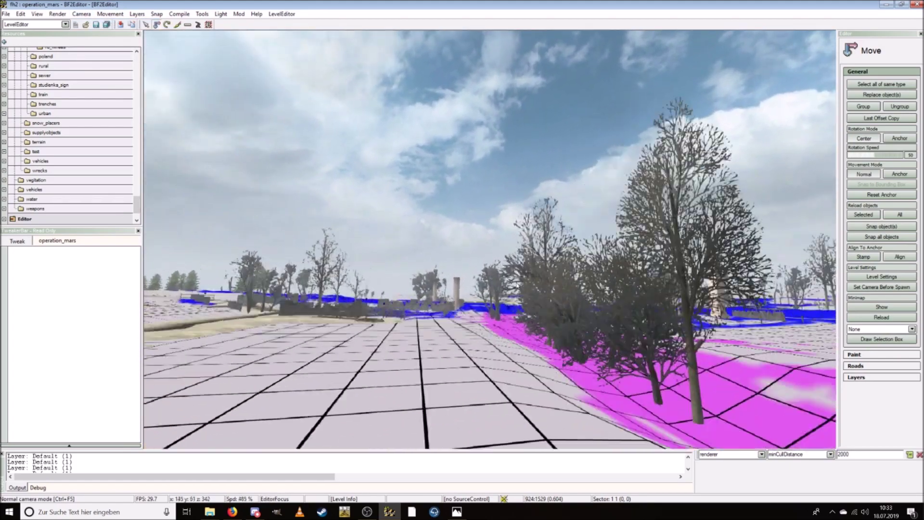
{"action": "right_click_drag", "start_coordinate": [519, 296], "coordinate": [513, 356]}
{"action": "key", "text": "w"}
{"action": "key", "text": "w"}
{"action": "key", "text": "s"}
{"action": "key", "text": "s"}
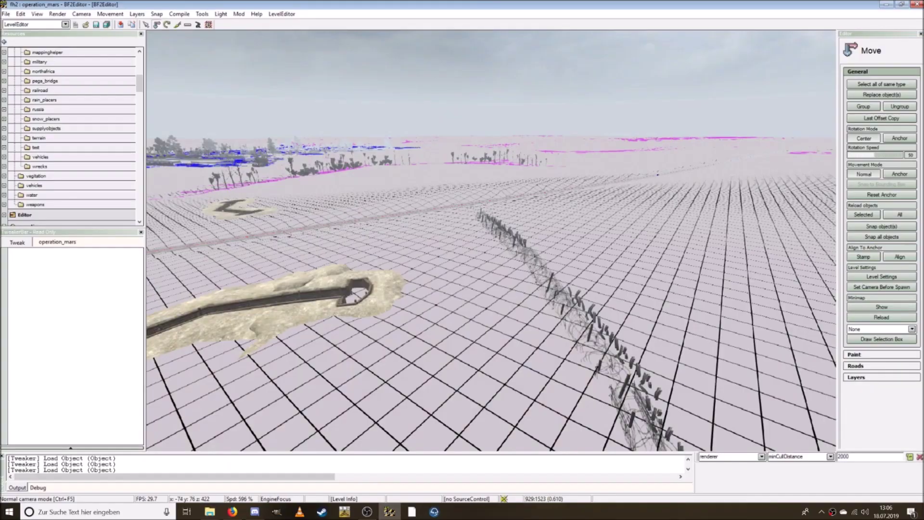
- Examine the barbed-wire line in front of the log trench and its machine-gun position
{"action": "right_click_drag", "start_coordinate": [422, 290], "coordinate": [407, 302]}
{"action": "key", "text": "s"}
{"action": "key", "text": "w"}
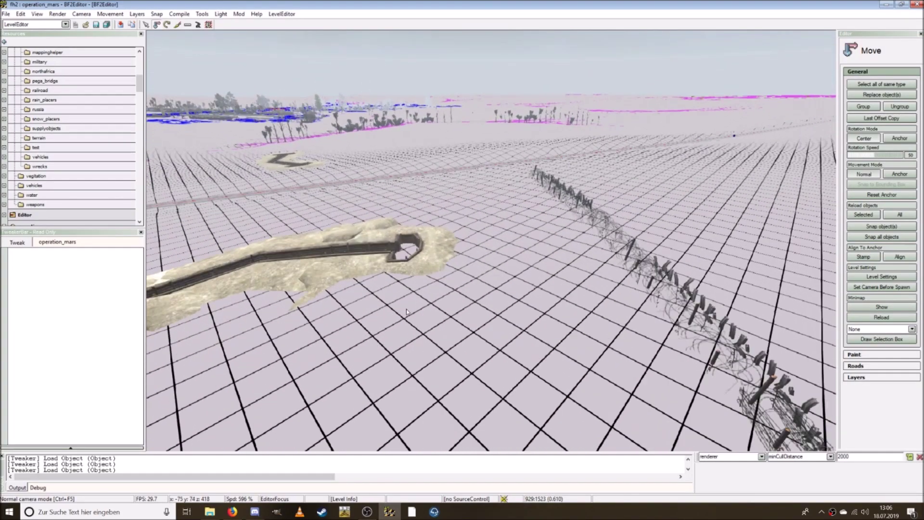
{"action": "key", "text": "s"}
{"action": "mouse_move", "coordinate": [393, 315]}
{"action": "right_mouse_down"}
{"action": "mouse_move", "coordinate": [393, 303]}
{"action": "mouse_move", "coordinate": [392, 317]}
{"action": "right_mouse_up"}
{"action": "key", "text": "w"}
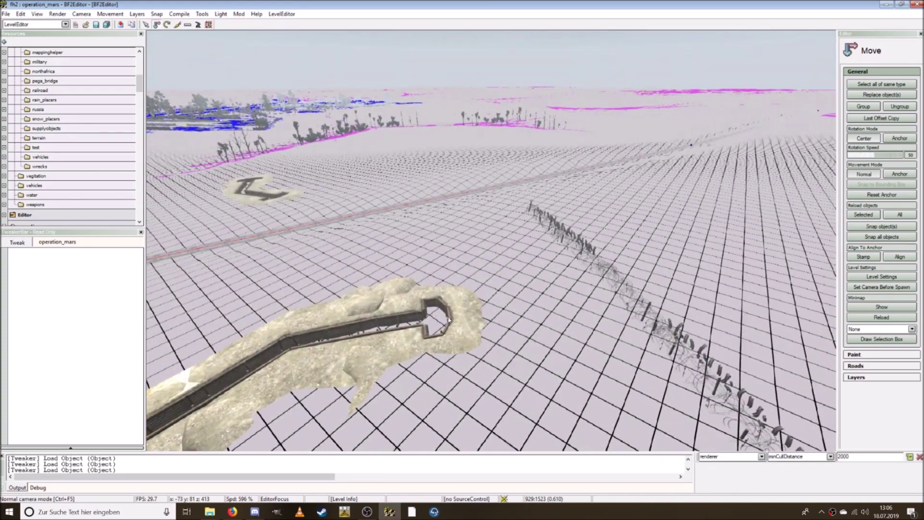
{"action": "left_click", "coordinate": [468, 318]}
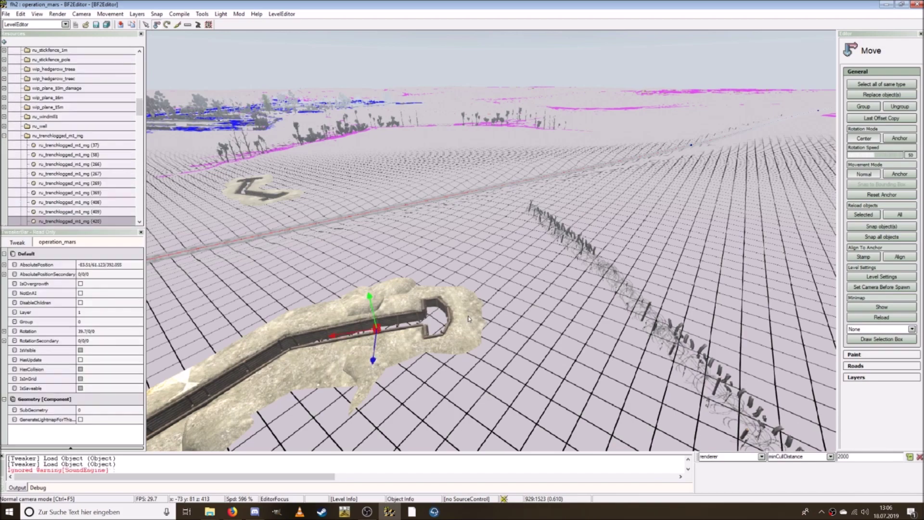
{"action": "left_click", "coordinate": [576, 308]}
{"action": "right_click_drag", "start_coordinate": [577, 308], "coordinate": [593, 308]}
{"action": "key", "text": "w"}
{"action": "key", "text": "s"}
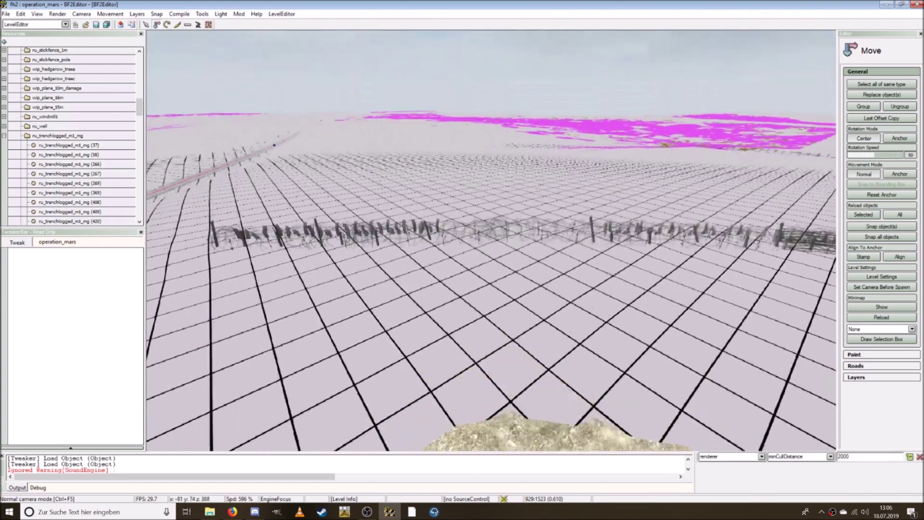
- Examine the barbed-wire fence line and its gaps in front of the log trench from several viewpoints
{"action": "key", "text": "w"}
{"action": "key", "text": "s"}
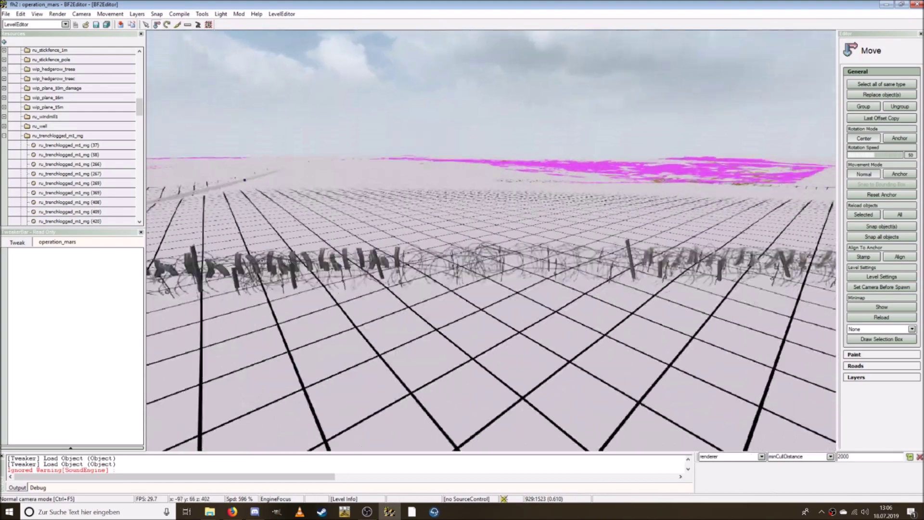
{"action": "key", "text": "w"}
{"action": "key", "text": "s"}
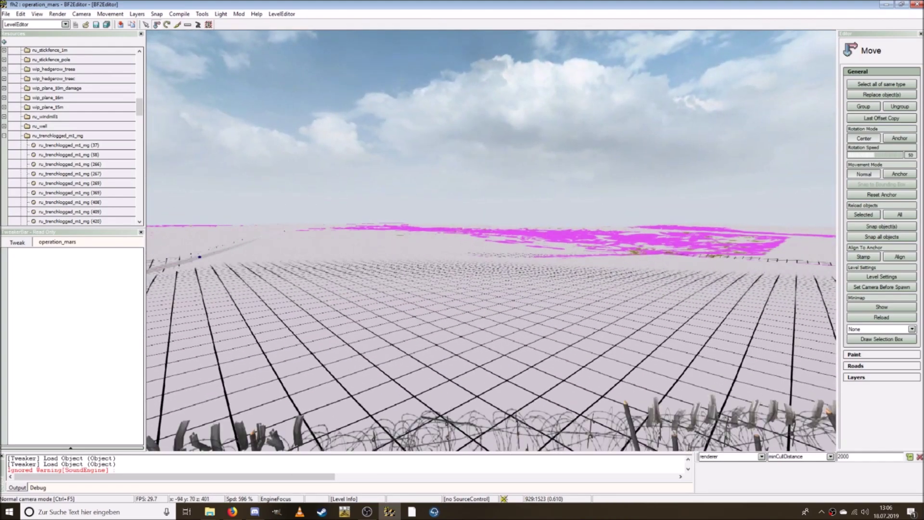
{"action": "key", "text": "s"}
{"action": "right_click_drag", "start_coordinate": [525, 327], "coordinate": [524, 328]}
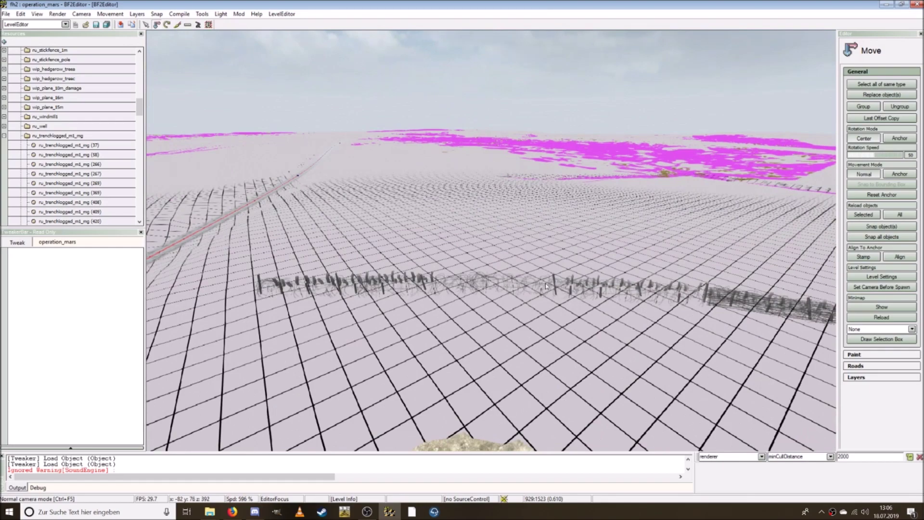
{"action": "key", "text": "s"}
{"action": "mouse_move", "coordinate": [567, 301]}
{"action": "right_mouse_down"}
{"action": "mouse_move", "coordinate": [551, 272]}
{"action": "mouse_move", "coordinate": [522, 302]}
{"action": "mouse_move", "coordinate": [542, 315]}
{"action": "mouse_move", "coordinate": [545, 282]}
{"action": "mouse_move", "coordinate": [527, 295]}
{"action": "mouse_move", "coordinate": [519, 281]}
{"action": "mouse_move", "coordinate": [566, 301]}
{"action": "right_mouse_up"}
{"action": "key", "text": "d"}
{"action": "key", "text": "w"}
{"action": "key", "text": "w"}
{"action": "key", "text": "s"}
{"action": "key", "text": "a"}
{"action": "key", "text": "w"}
{"action": "key", "text": "s"}
- Move the machine-gun end section of the log trench forward to the barbed-wire line
{"action": "key", "text": "w"}
{"action": "key", "text": "w"}
{"action": "key", "text": "w"}
{"action": "key", "text": "w"}
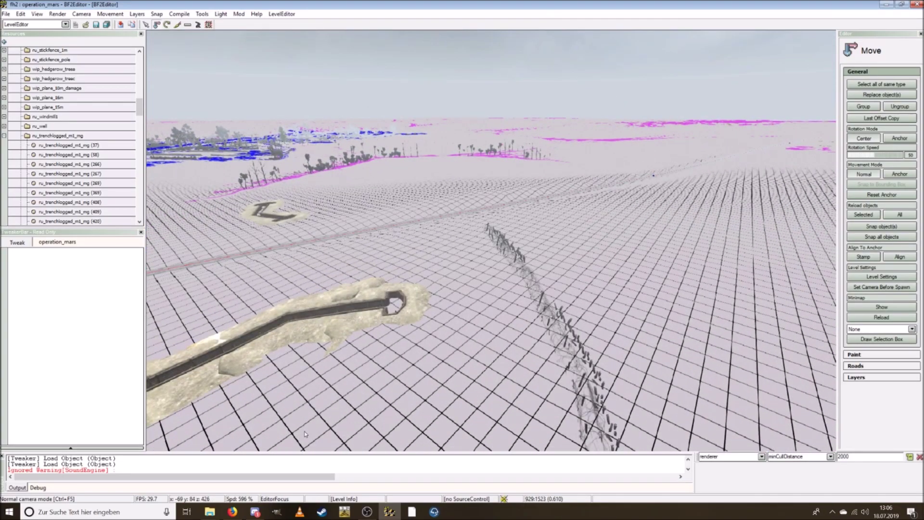
{"action": "key", "text": "w"}
{"action": "left_click", "coordinate": [242, 311]}
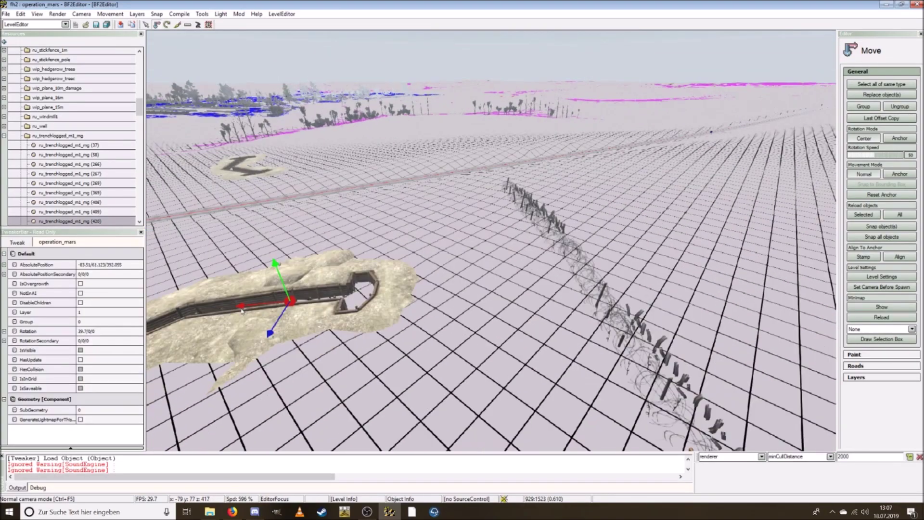
- Place a ru_trenchlogged_short_half section from trenches_modular_logged beside the moved machine-gun section
{"action": "left_click_drag", "start_coordinate": [139, 110], "coordinate": [139, 70]}
{"action": "scroll", "coordinate": [58, 154], "scroll_direction": "down", "scroll_amount": 14}
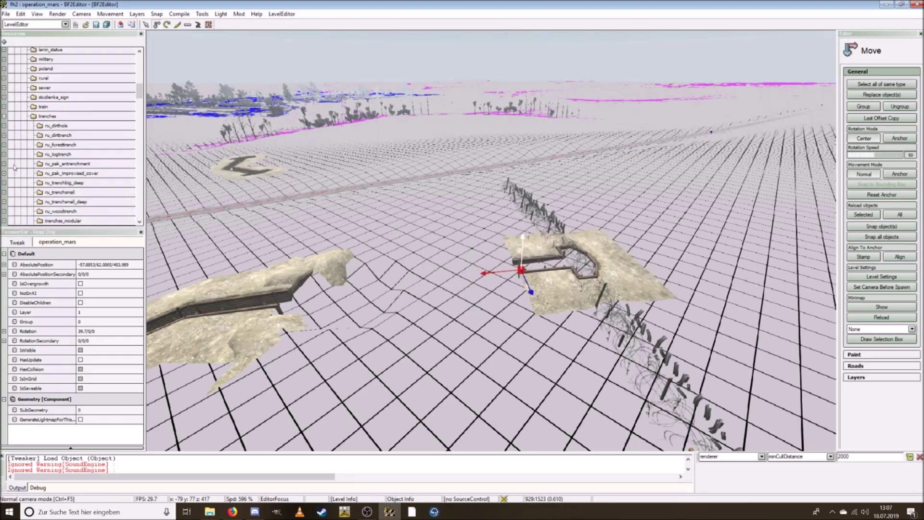
{"action": "left_click", "coordinate": [4, 204]}
{"action": "left_click", "coordinate": [86, 192]}
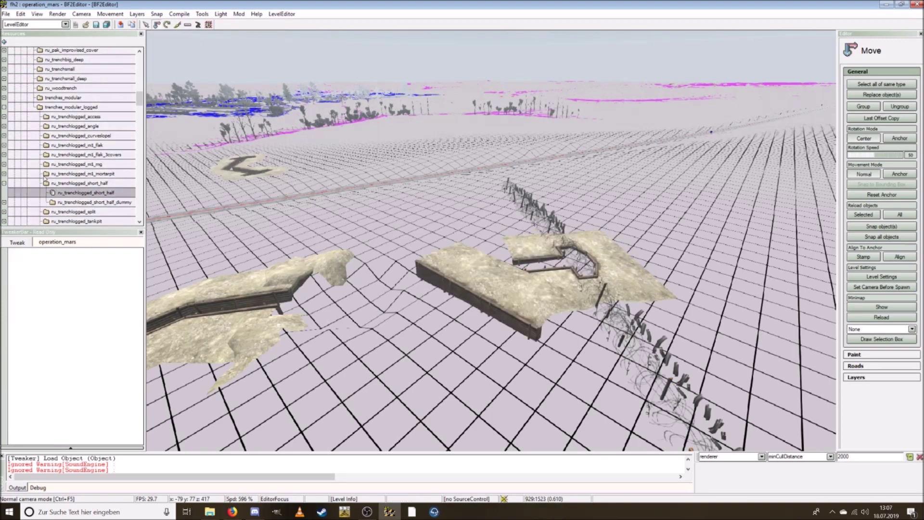
- Move and rotate the short half section into line with one wall at the open end of the log trench
{"action": "left_click", "coordinate": [413, 272]}
{"action": "key", "text": "w"}
{"action": "left_click_drag", "start_coordinate": [659, 289], "coordinate": [353, 363]}
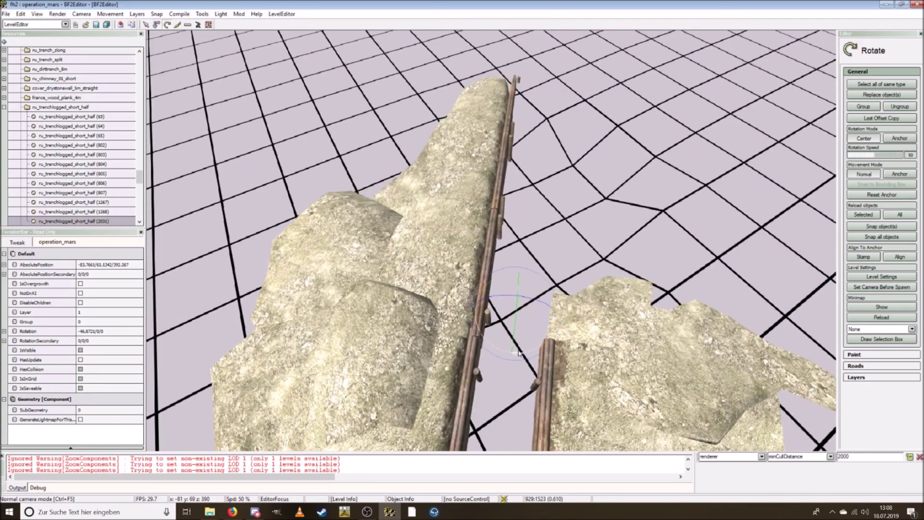
{"action": "right_click_drag", "start_coordinate": [555, 319], "coordinate": [191, 47]}
{"action": "right_click_drag", "start_coordinate": [367, 192], "coordinate": [528, 342]}
- Align a second short half section as the opposite trench wall and set its pitch to 0.4
{"action": "key", "text": "e"}
{"action": "key", "text": "w"}
{"action": "left_click_drag", "start_coordinate": [528, 342], "coordinate": [482, 137]}
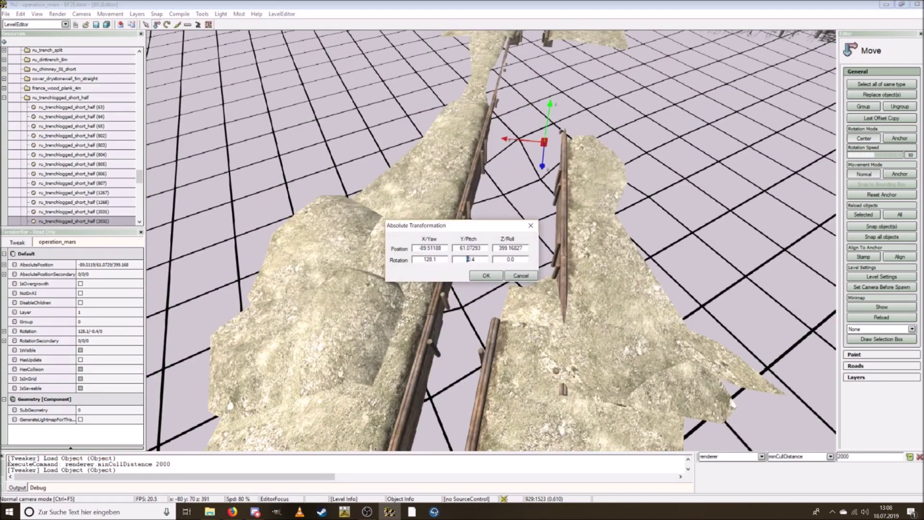
{"action": "right_click_drag", "start_coordinate": [502, 144], "coordinate": [545, 316]}
{"action": "key", "text": "e"}
{"action": "left_click", "coordinate": [157, 25]}
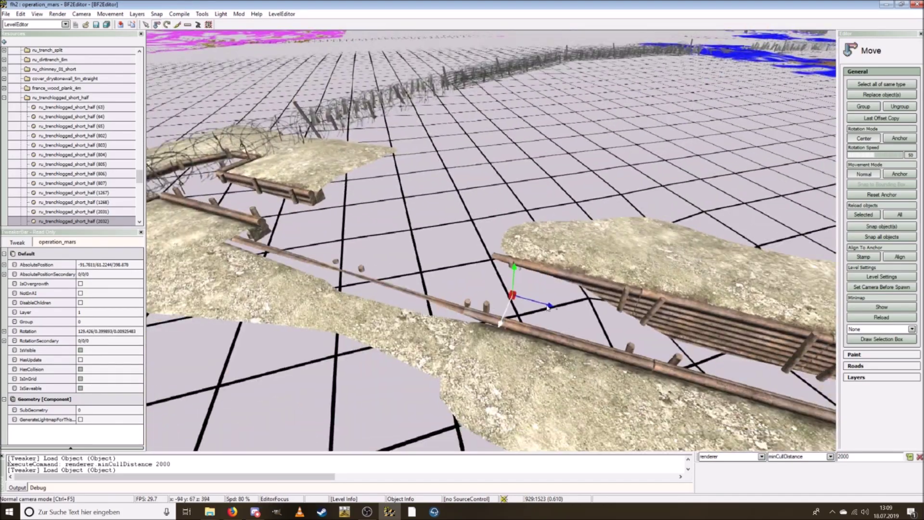
- Extend the trench walls with further short half sections and fit the machine-gun section to their end
{"action": "left_click", "coordinate": [245, 236]}
{"action": "double_click", "coordinate": [468, 259]}
{"action": "double_click", "coordinate": [317, 192]}
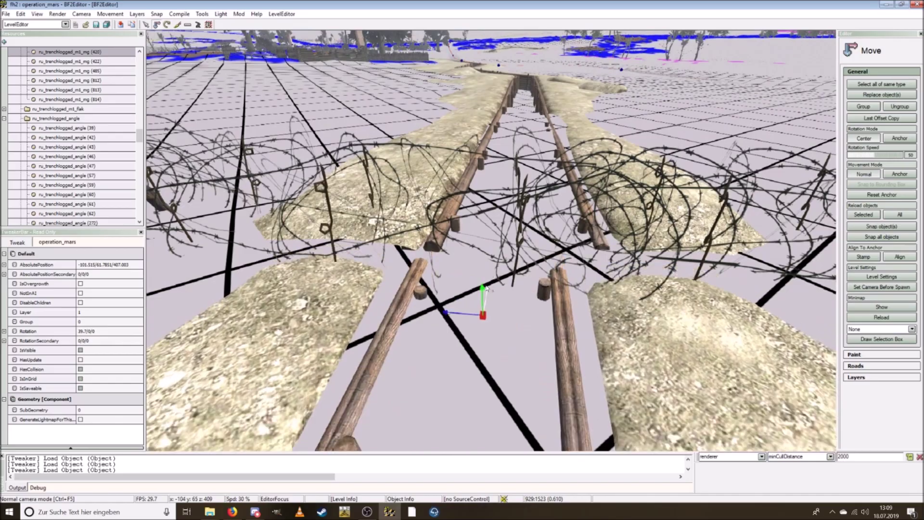
{"action": "right_click_drag", "start_coordinate": [485, 288], "coordinate": [657, 310]}
- Fine-tune the rotation of the short half sections and the position of the machine-gun section so the log walls meet
{"action": "double_click", "coordinate": [657, 311]}
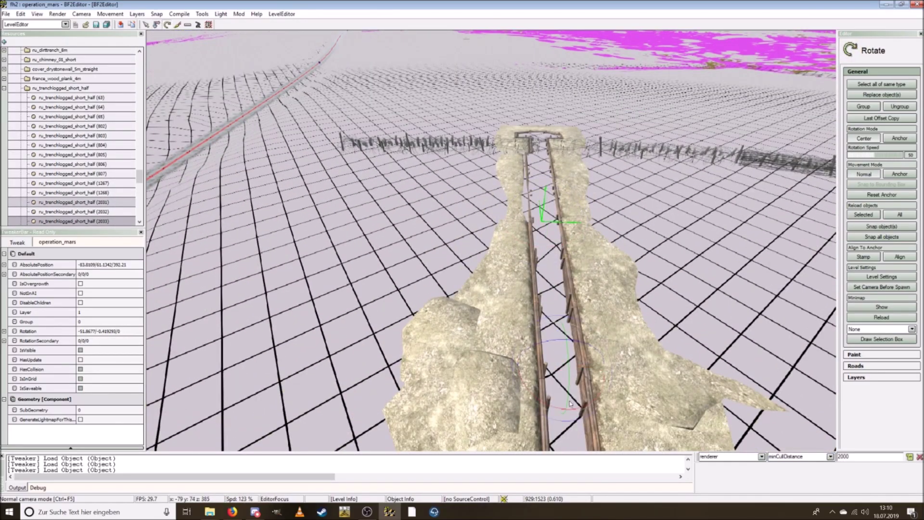
{"action": "double_click", "coordinate": [572, 410]}
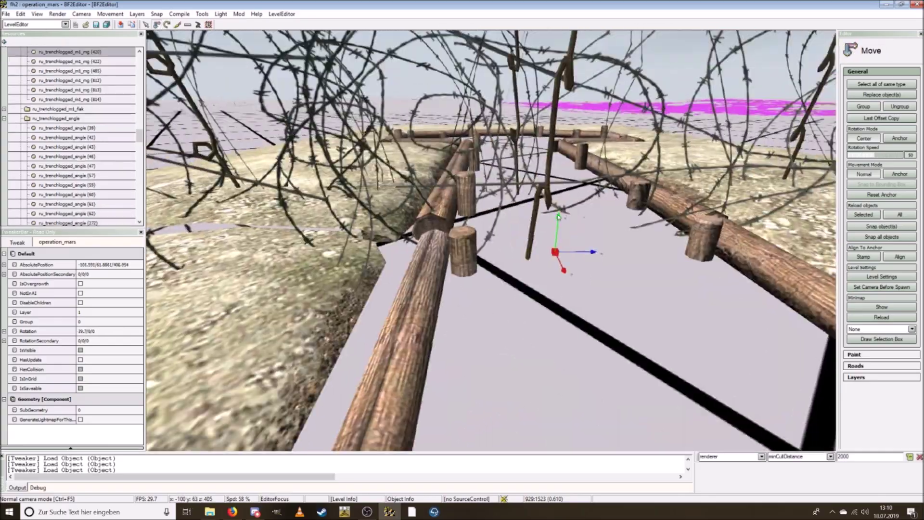
{"action": "left_click_drag", "start_coordinate": [558, 217], "coordinate": [558, 222]}
{"action": "right_click_drag", "start_coordinate": [558, 222], "coordinate": [540, 192]}
- Reposition the barbed-wire fence sections beside the extended trench to open a gap where it passes through
{"action": "key", "text": "3"}
{"action": "key", "text": "2"}
{"action": "mouse_move", "coordinate": [504, 284]}
{"action": "right_mouse_down"}
{"action": "mouse_move", "coordinate": [433, 241]}
{"action": "mouse_move", "coordinate": [400, 197]}
{"action": "mouse_move", "coordinate": [499, 284]}
{"action": "right_mouse_up"}
{"action": "left_click", "coordinate": [377, 265]}
{"action": "left_click", "coordinate": [433, 237]}
{"action": "left_click", "coordinate": [398, 196]}
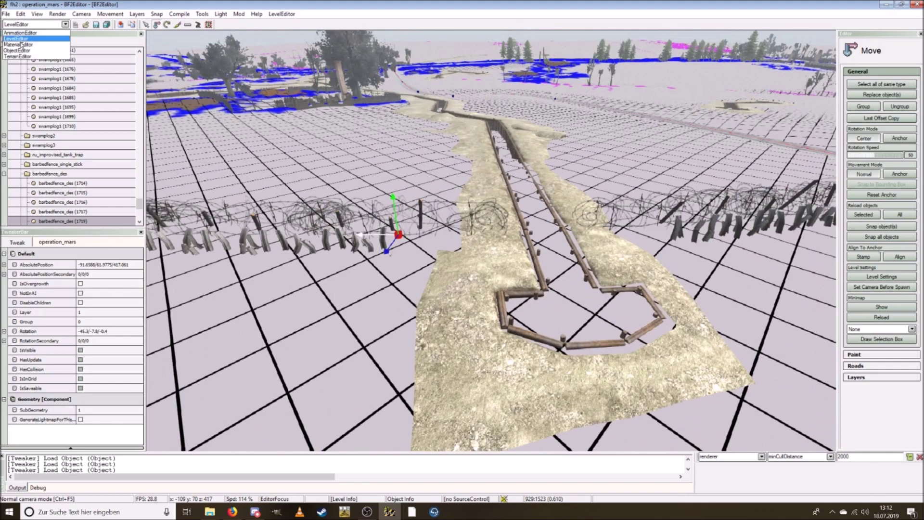
- Switch to the TerrainEditor and lower the ground inside the extended trench and machine-gun position
{"action": "left_click", "coordinate": [17, 56]}
{"action": "right_click_drag", "start_coordinate": [432, 217], "coordinate": [602, 190]}
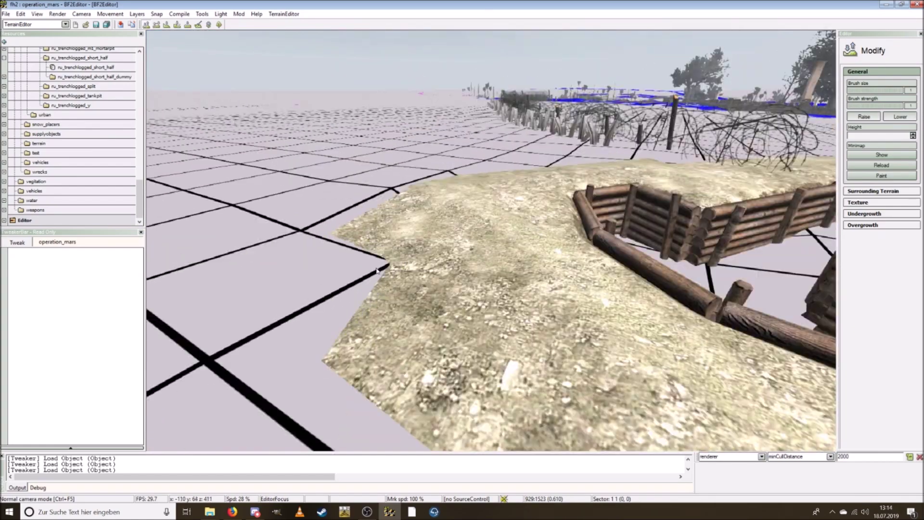
- Switch to the Soldier camera and walk through the extended log trench towards the fence gap
{"action": "left_click", "coordinate": [81, 13]}
{"action": "left_click", "coordinate": [91, 65]}
{"action": "key", "text": "w"}
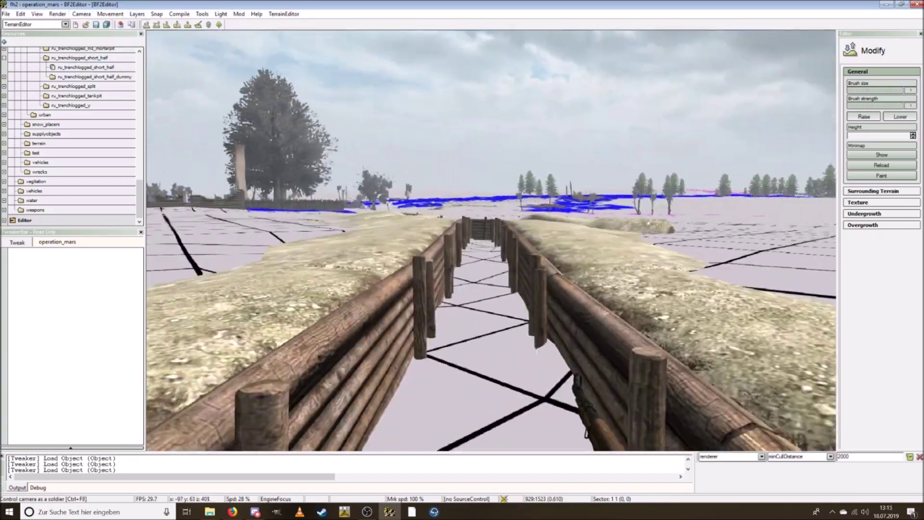
{"action": "key", "text": "w"}
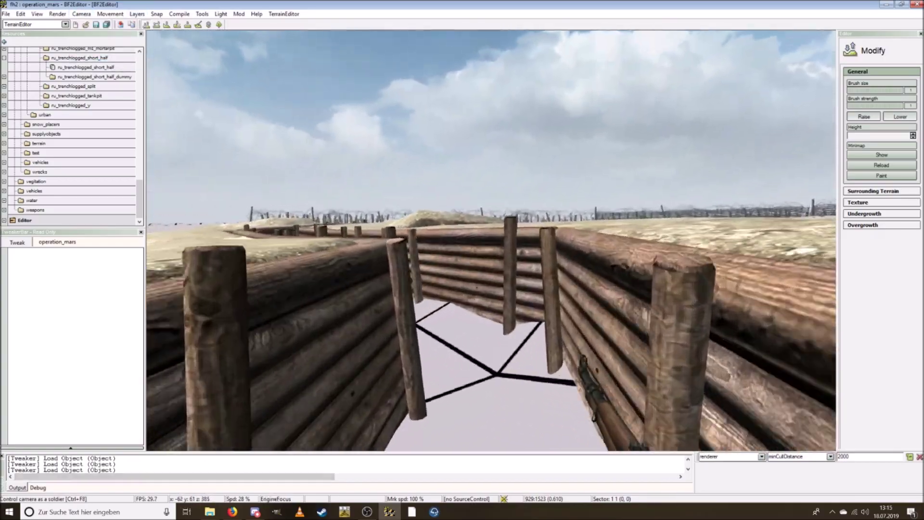
{"action": "key", "text": "w"}
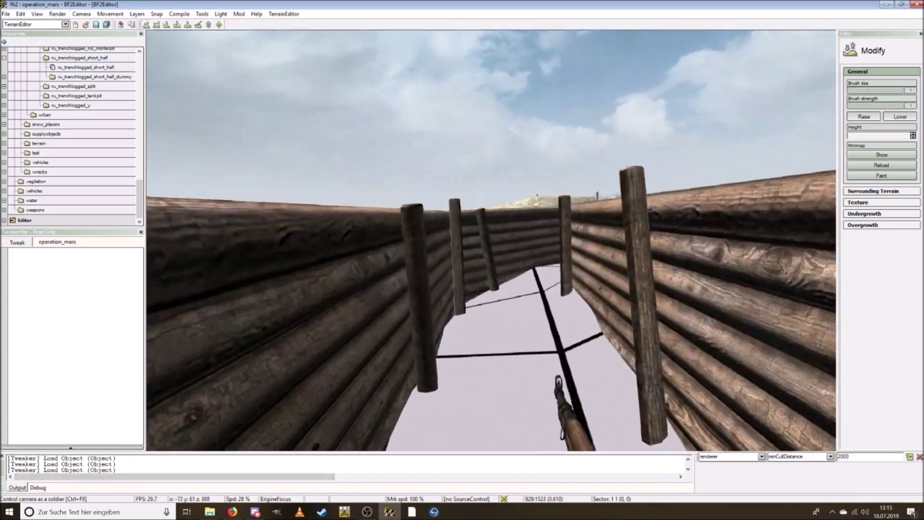
{"action": "key", "text": "w"}
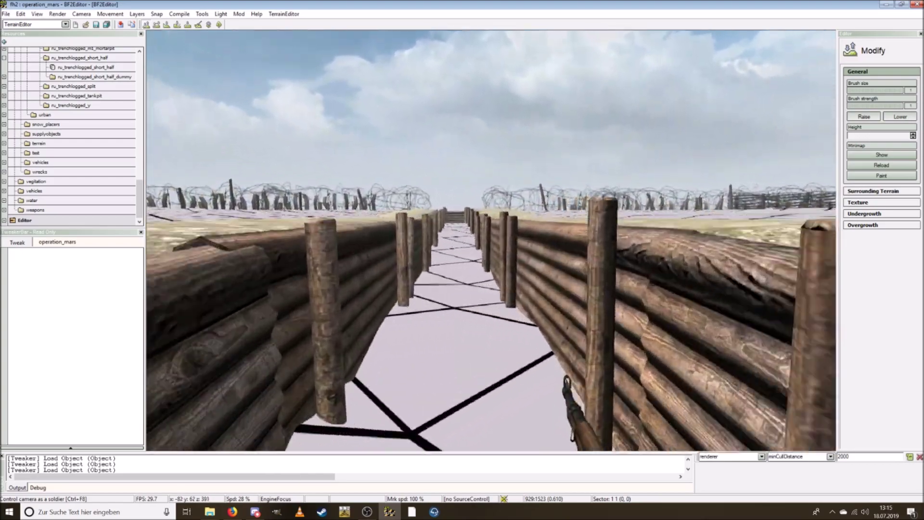
{"action": "key", "text": "w"}
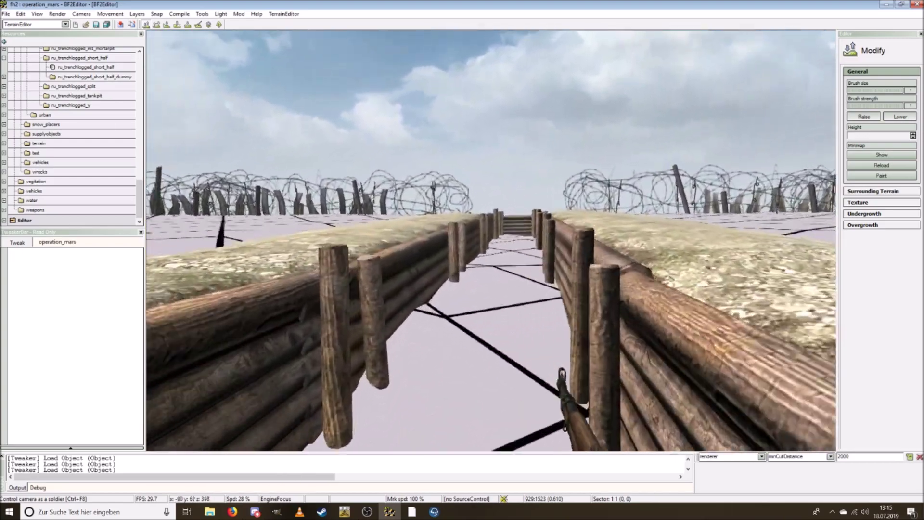
- Aim over the edge of the machine-gun position, check the adjacent wire and walk back along the trench
{"action": "key", "text": "w"}
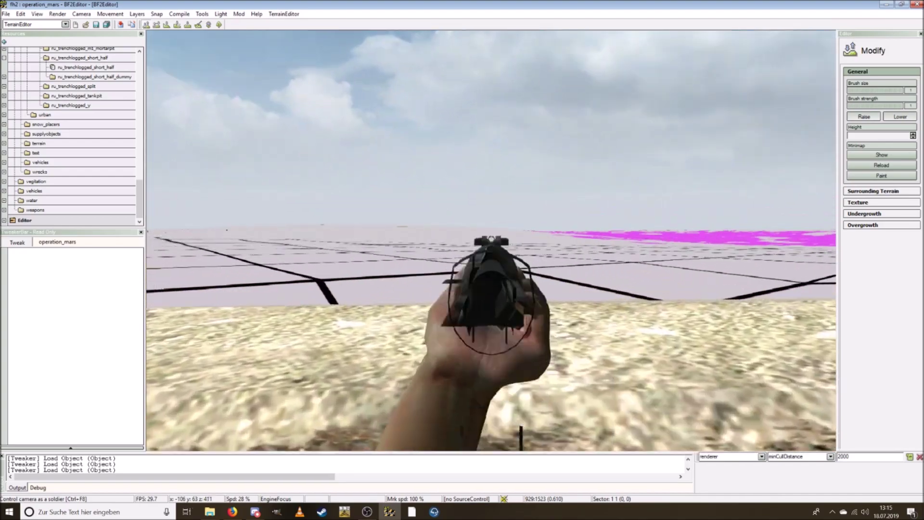
{"action": "right_click", "coordinate": [491, 241]}
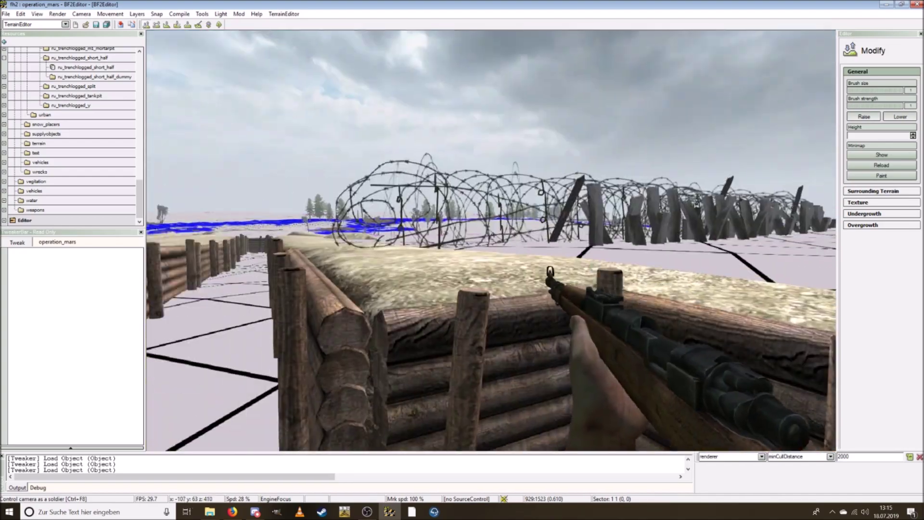
{"action": "key", "text": "w"}
{"action": "key", "text": "w"}
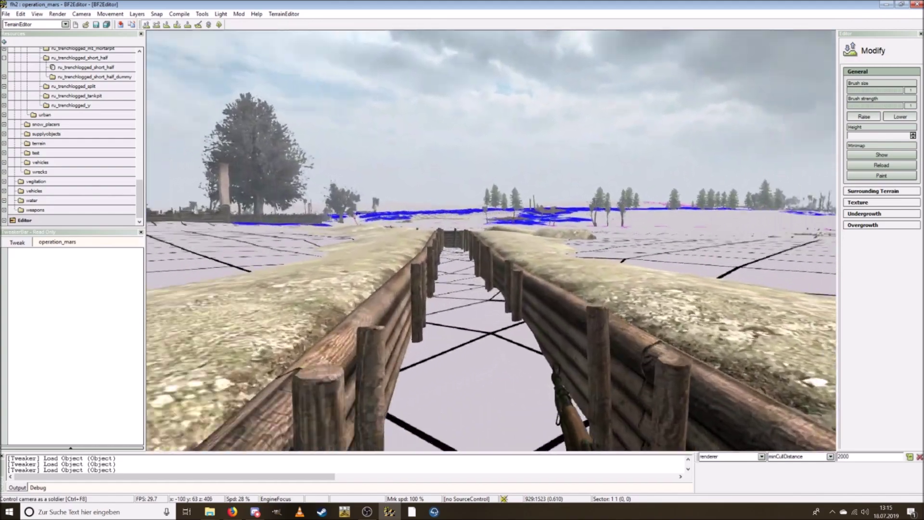
{"action": "key", "text": "w"}
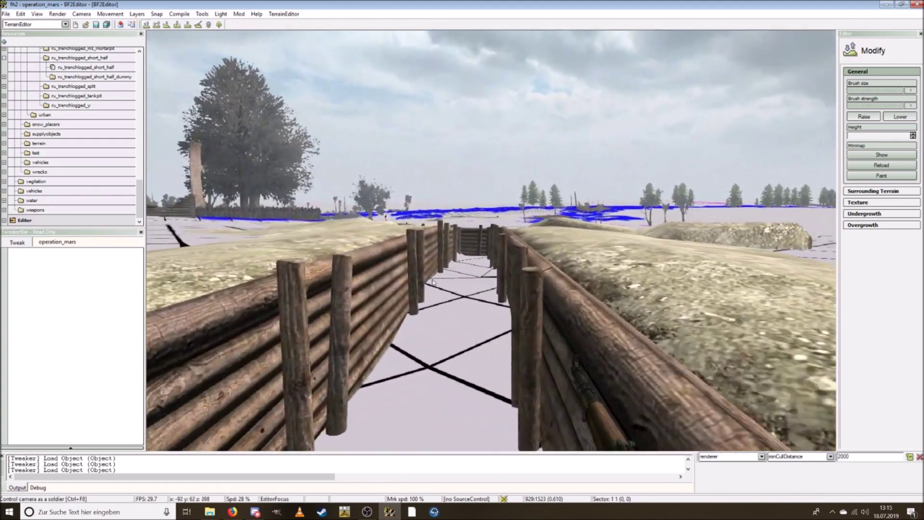
- Return the camera to normal mode and survey the trenches, roads and forest areas from high above the map
{"action": "left_click", "coordinate": [80, 23]}
{"action": "key", "text": "s"}
{"action": "key", "text": "w"}
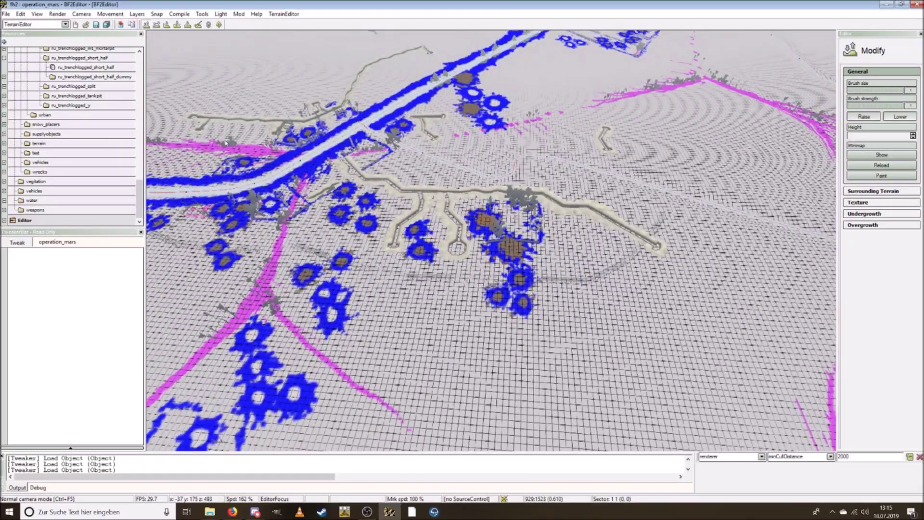
{"action": "key", "text": "s"}
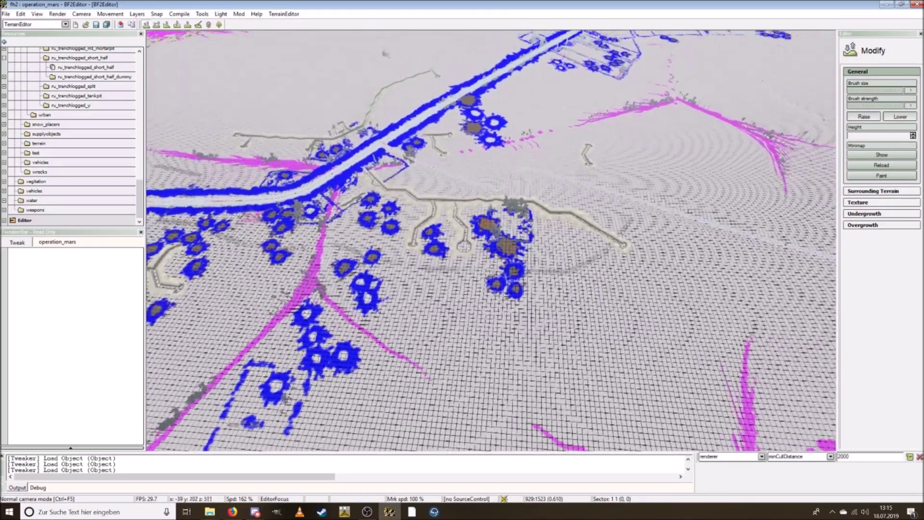
{"action": "key", "text": "s"}
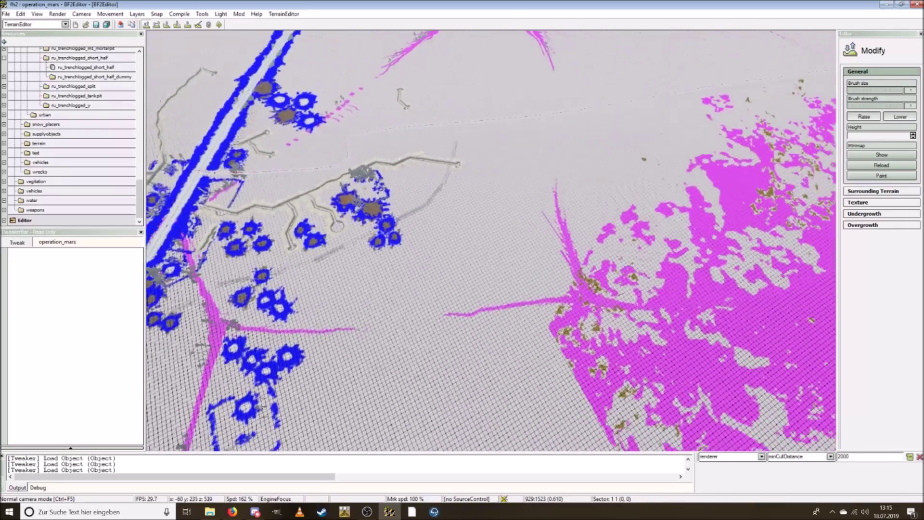
{"action": "key", "text": "s"}
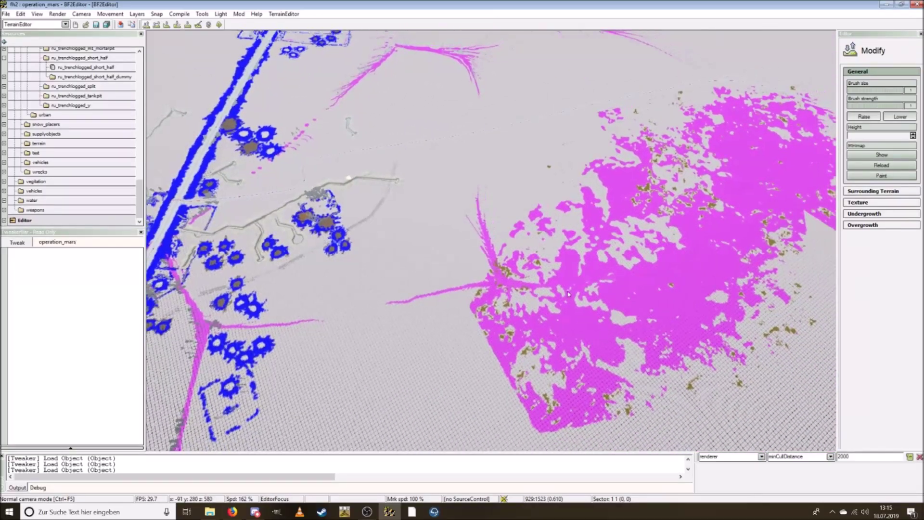
{"action": "key", "text": "w"}
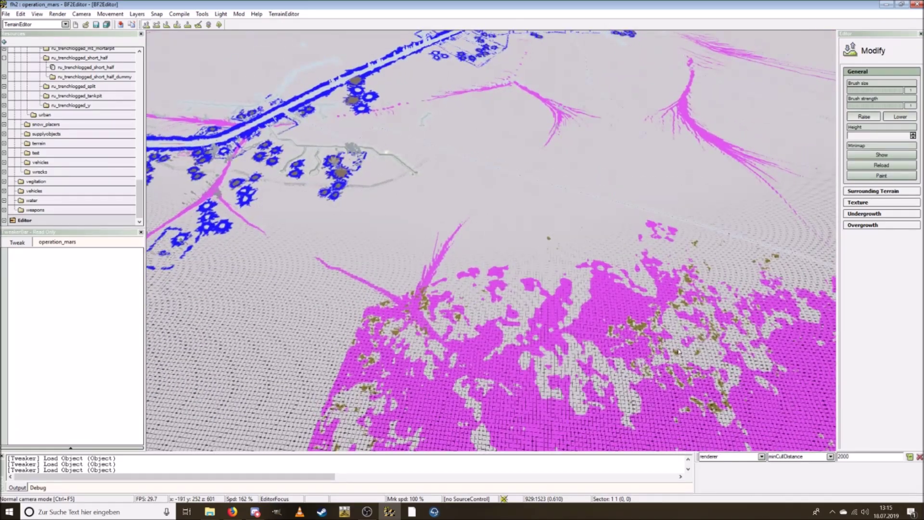
{"action": "right_click_drag", "start_coordinate": [678, 351], "coordinate": [712, 351]}
{"action": "key", "text": "s"}
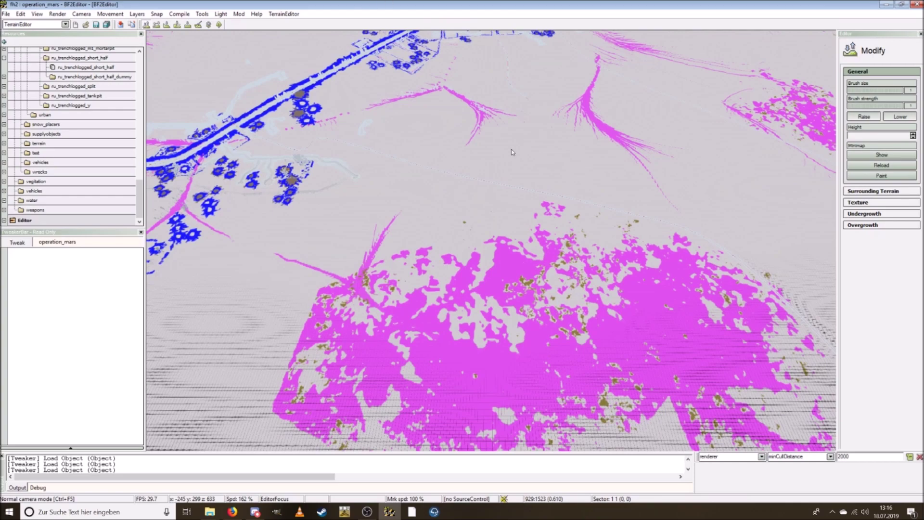
{"action": "scroll", "coordinate": [510, 174], "scroll_direction": "down", "scroll_amount": 10}
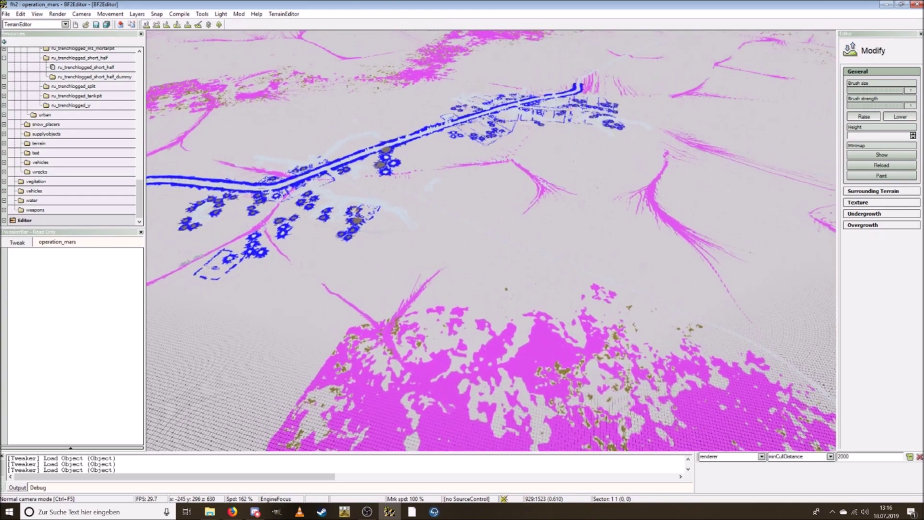
{"action": "scroll", "coordinate": [508, 174], "scroll_direction": "up", "scroll_amount": 10}
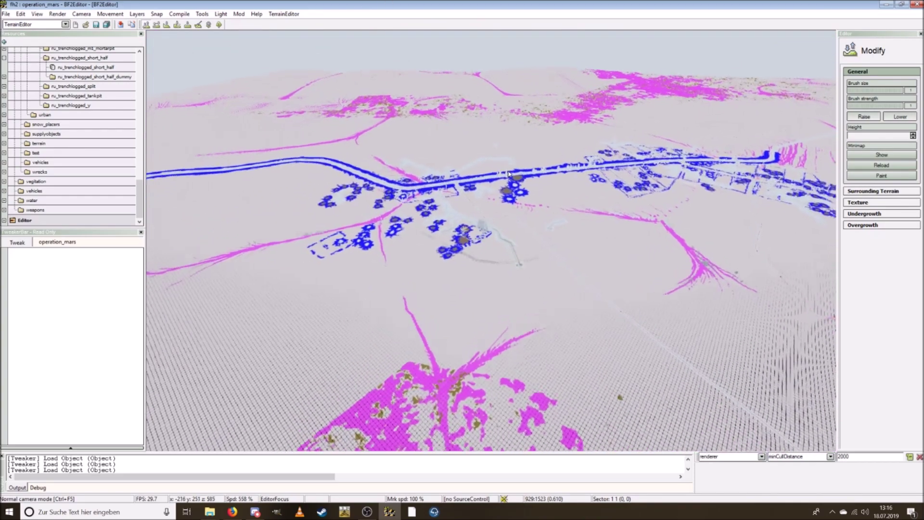
- Fly down to the main road through the village and inspect its surface and roadside terrain
{"action": "key", "text": "w"}
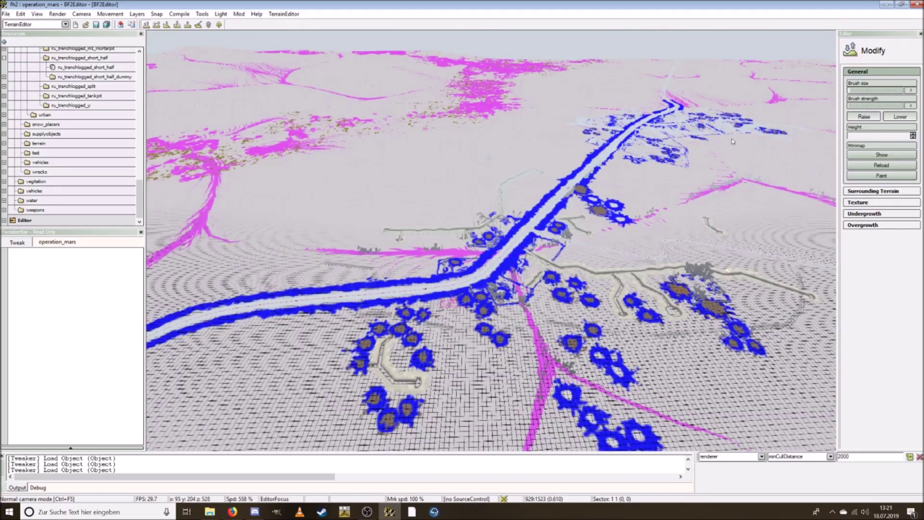
{"action": "scroll", "coordinate": [455, 257], "scroll_direction": "up", "scroll_amount": 10}
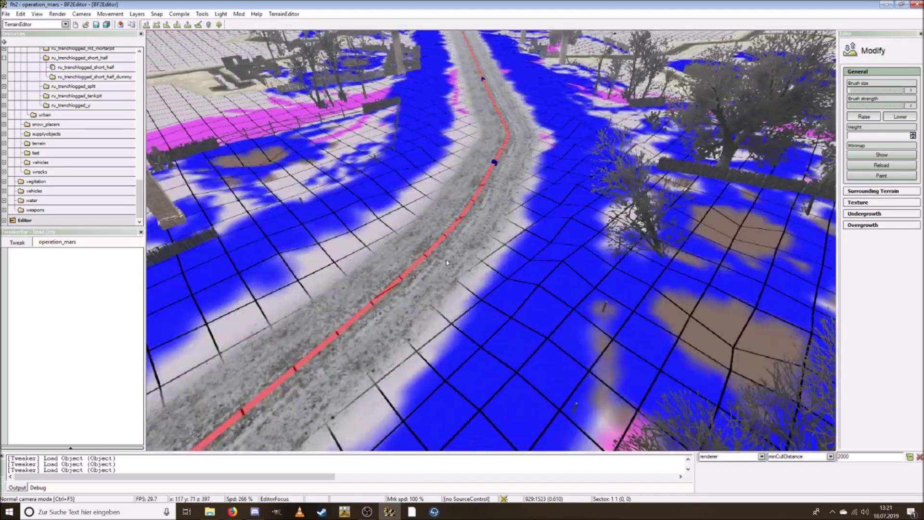
{"action": "scroll", "coordinate": [336, 179], "scroll_direction": "down", "scroll_amount": 5}
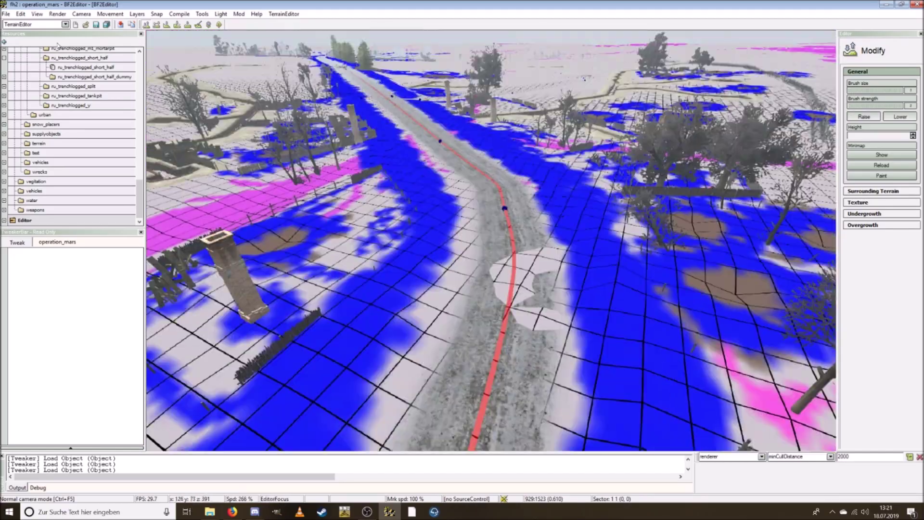
- Paint nordwind_frozen over the damaged patch in the main road through the village and toggle off the drawn road surfaces
{"action": "left_click", "coordinate": [866, 202]}
{"action": "left_click", "coordinate": [885, 320]}
{"action": "scroll", "coordinate": [517, 229], "scroll_direction": "up", "scroll_amount": 3}
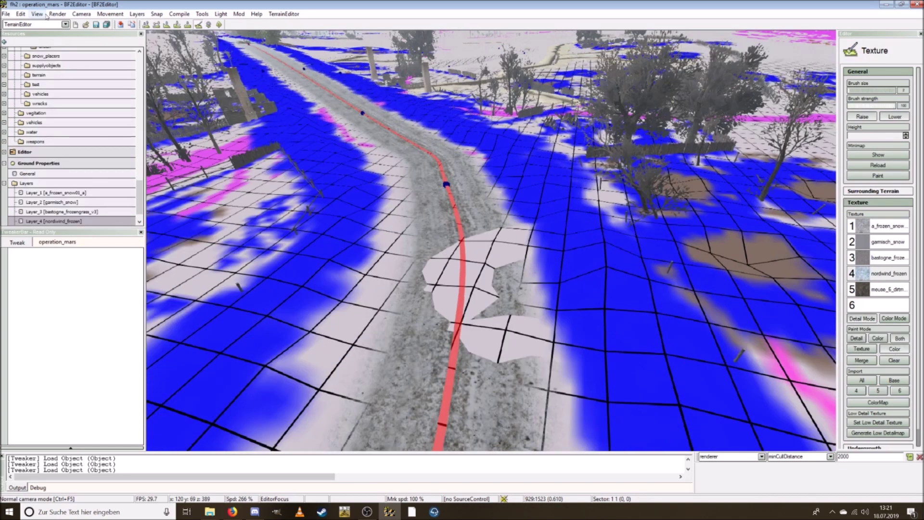
{"action": "left_click", "coordinate": [57, 14]}
{"action": "left_click", "coordinate": [97, 212]}
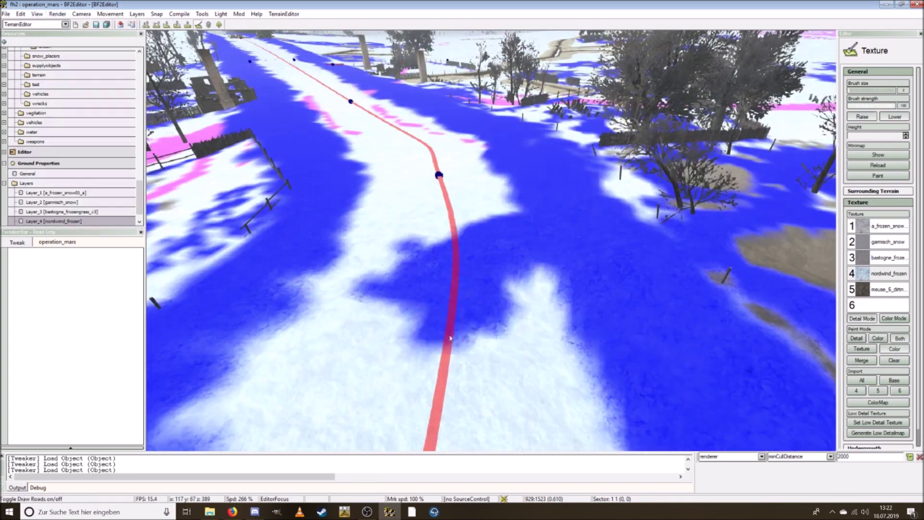
- Paint a meuse_6_dirtmud patch into the middle of the crater beside the main road
{"action": "scroll", "coordinate": [471, 229], "scroll_direction": "down", "scroll_amount": 2}
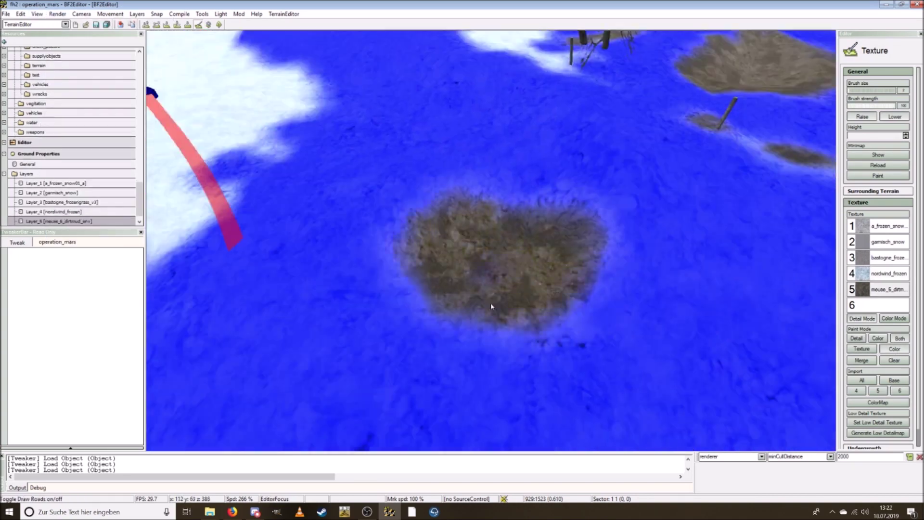
{"action": "scroll", "coordinate": [514, 376], "scroll_direction": "down", "scroll_amount": 2}
{"action": "left_click_drag", "start_coordinate": [359, 342], "coordinate": [373, 337]}
{"action": "key", "text": "ctrl+s"}
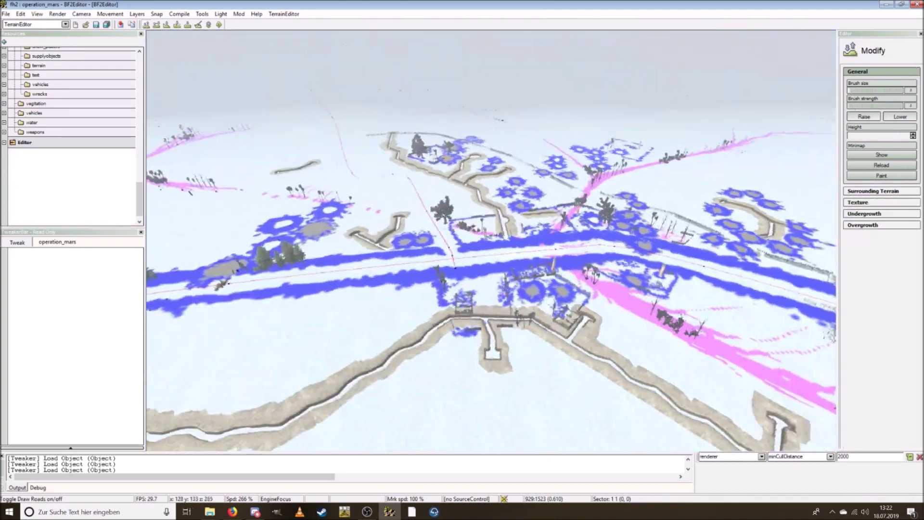
- Show the terrain as a textured grid and sculpt shell craters into the main road farther along the village
{"action": "key", "text": "w"}
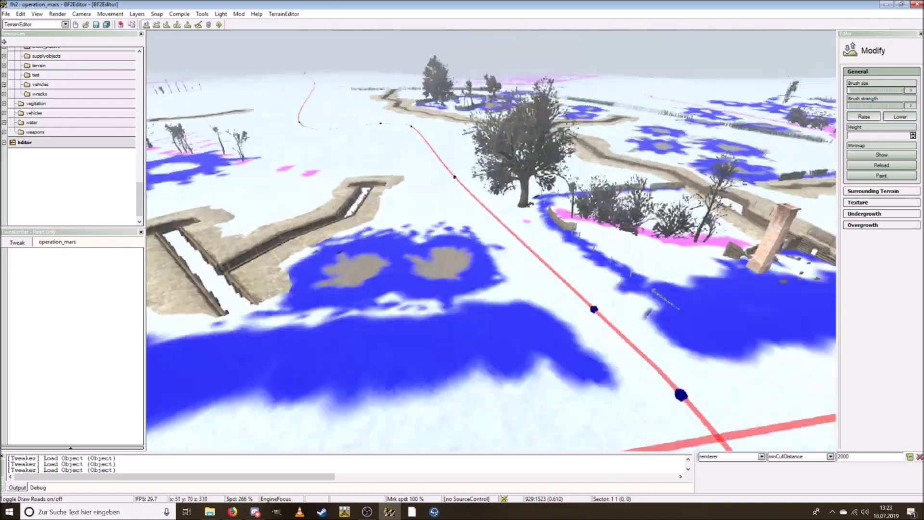
{"action": "key", "text": "s"}
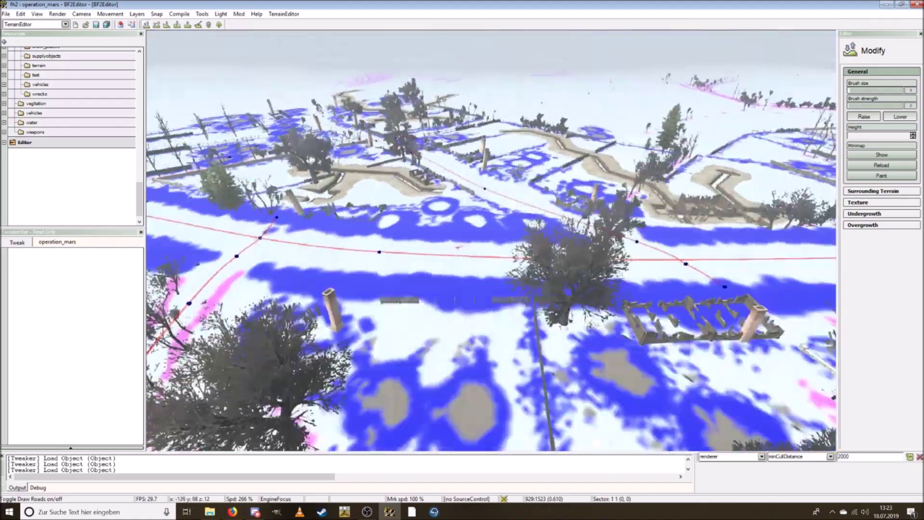
{"action": "key", "text": "ctrl+F3"}
{"action": "key", "text": "a"}
{"action": "key", "text": "d"}
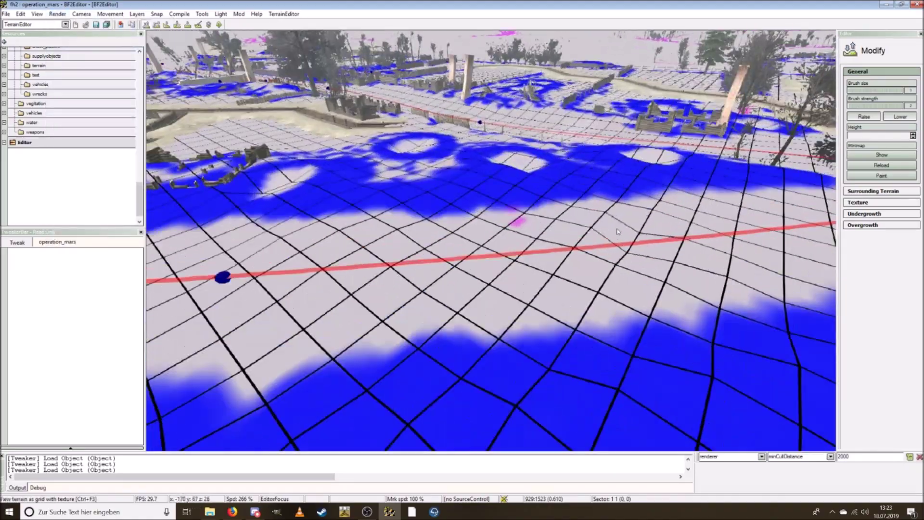
{"action": "key", "text": "s"}
- Show the detail texture, paint nordwind_frozen over the craters on the main road and touch them up with garmisch_snow
{"action": "left_click", "coordinate": [858, 202]}
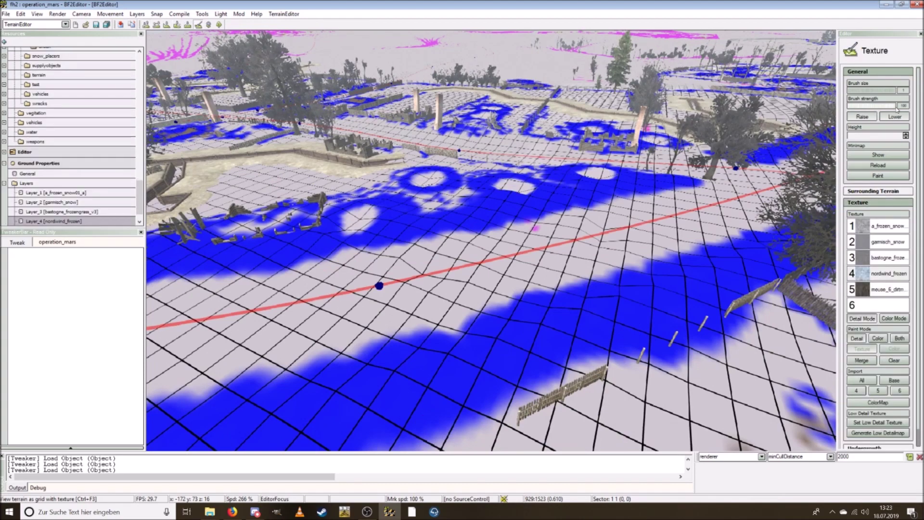
{"action": "key", "text": "ctrl+F4"}
{"action": "key", "text": "w"}
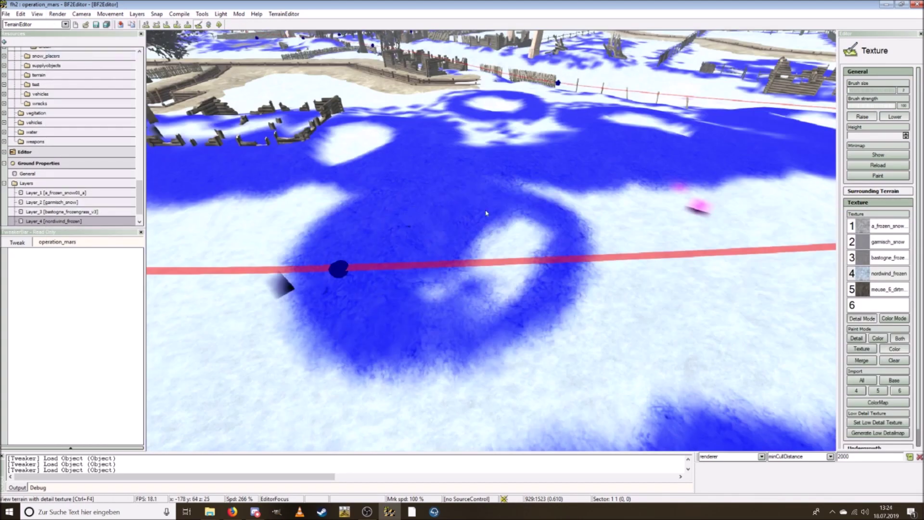
{"action": "key", "text": "w"}
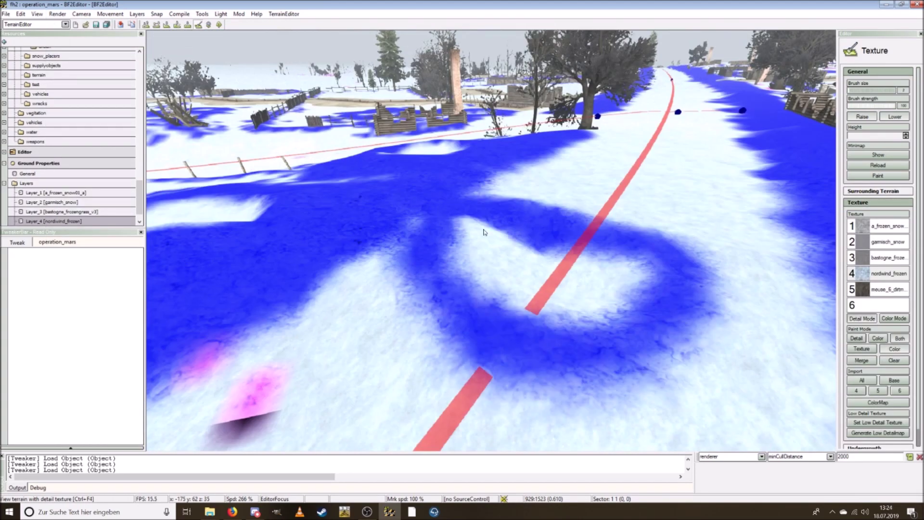
{"action": "right_click_drag", "start_coordinate": [368, 278], "coordinate": [348, 285]}
{"action": "key", "text": "s"}
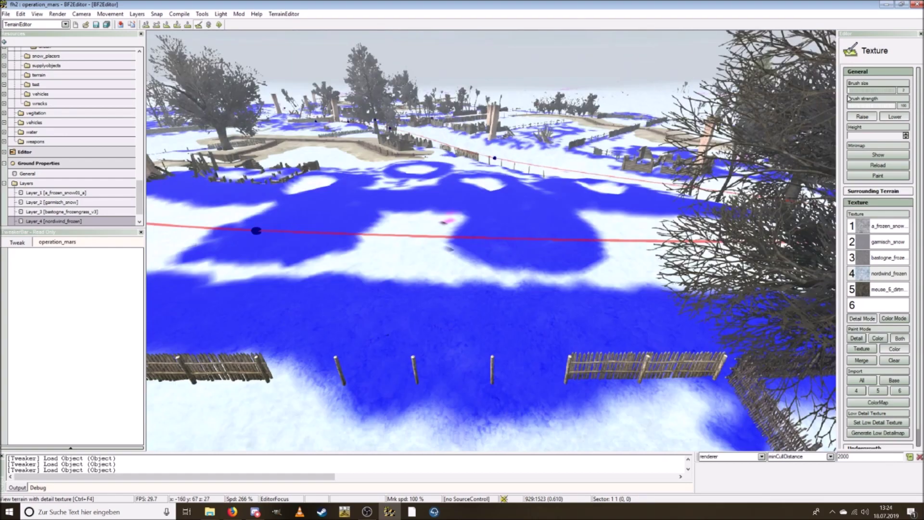
{"action": "key", "text": "a"}
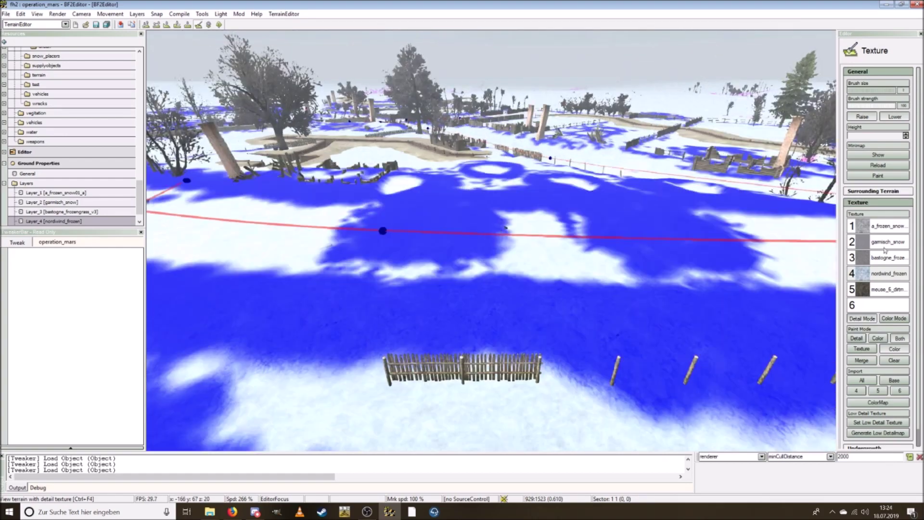
{"action": "left_click", "coordinate": [881, 239]}
{"action": "key", "text": "s"}
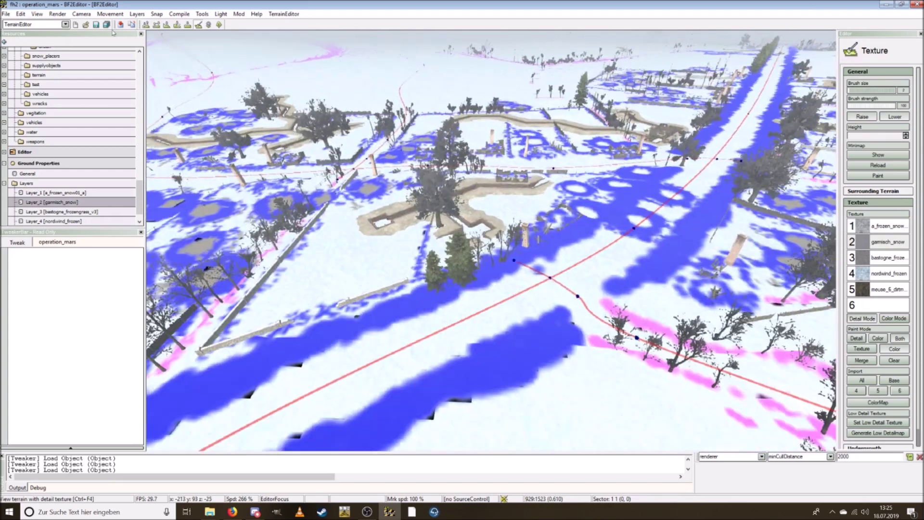
- Sculpt the terrain at the village road junction beside the chimney ruins with an adjusted brush
{"action": "left_click", "coordinate": [145, 24]}
{"action": "left_click_drag", "start_coordinate": [851, 93], "coordinate": [847, 93]}
{"action": "key", "text": "w"}
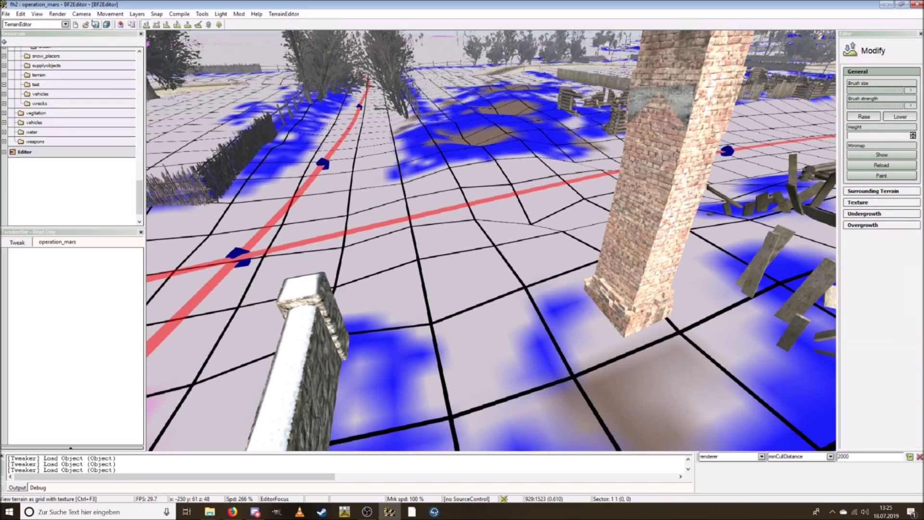
- Show the detail texture and paint nordwind_frozen across the village road in front of the brick chimney
{"action": "key", "text": "ctrl+F4"}
{"action": "left_click", "coordinate": [882, 275]}
{"action": "mouse_move", "coordinate": [471, 202]}
{"action": "left_mouse_down"}
{"action": "mouse_move", "coordinate": [522, 221]}
{"action": "mouse_move", "coordinate": [423, 241]}
{"action": "mouse_move", "coordinate": [471, 337]}
{"action": "left_mouse_up"}
{"action": "key", "text": "s"}
{"action": "right_click_drag", "start_coordinate": [533, 191], "coordinate": [494, 246]}
{"action": "key", "text": "w"}
{"action": "left_click_drag", "start_coordinate": [849, 90], "coordinate": [846, 90]}
{"action": "right_click_drag", "start_coordinate": [712, 154], "coordinate": [709, 194]}
{"action": "key", "text": "s"}
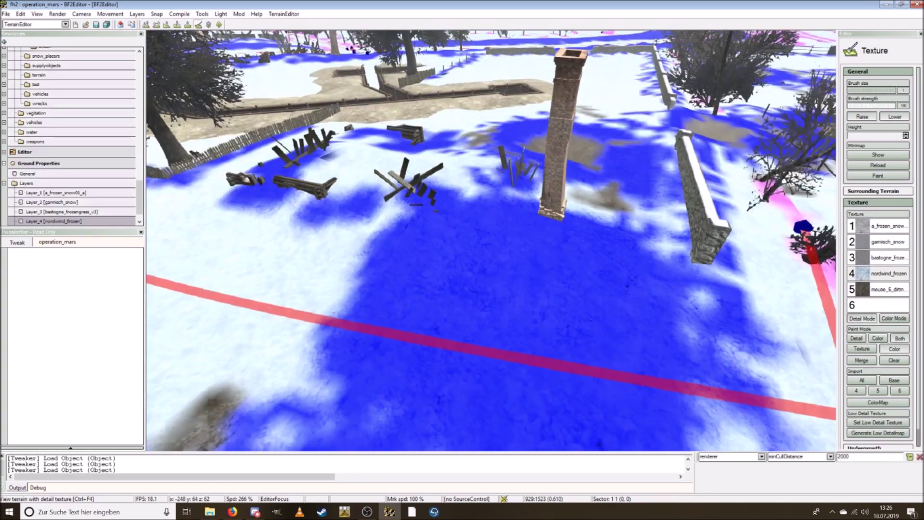
- Paint meuse_6_dirtmud patches into the crater centres on and beside the road near the chimney
{"action": "left_click", "coordinate": [880, 289]}
{"action": "right_click_drag", "start_coordinate": [577, 202], "coordinate": [568, 222]}
{"action": "key", "text": "s"}
{"action": "mouse_move", "coordinate": [568, 212]}
{"action": "left_mouse_down"}
{"action": "mouse_move", "coordinate": [540, 229]}
{"action": "mouse_move", "coordinate": [573, 289]}
{"action": "left_mouse_up"}
{"action": "right_click_drag", "start_coordinate": [543, 270], "coordinate": [534, 241]}
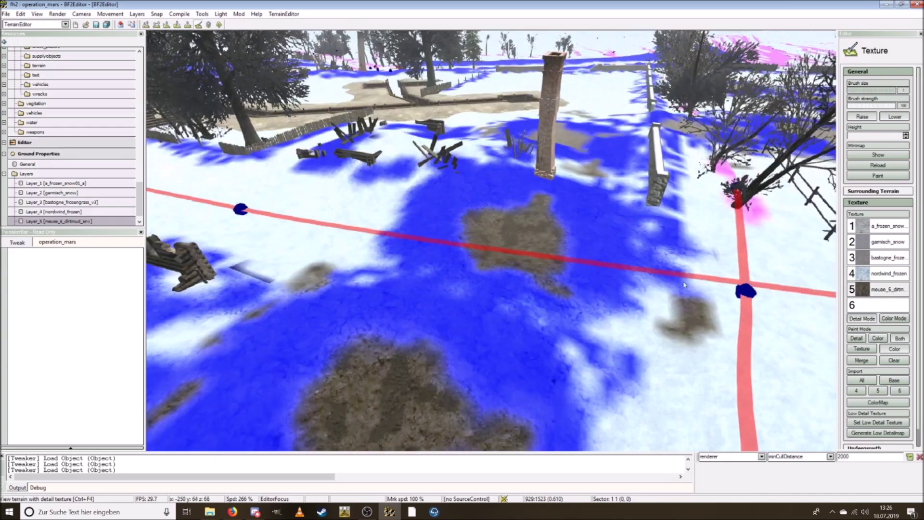
{"action": "left_click_drag", "start_coordinate": [668, 327], "coordinate": [698, 332]}
{"action": "key", "text": "s"}
{"action": "mouse_move", "coordinate": [534, 240]}
{"action": "right_mouse_down"}
{"action": "mouse_move", "coordinate": [510, 269]}
{"action": "mouse_move", "coordinate": [472, 288]}
{"action": "right_mouse_up"}
{"action": "key", "text": "w"}
- Show the terrain as a textured grid and lower crater hollows into the next stretch of the village road
{"action": "key", "text": "ctrl+F3"}
{"action": "left_click_drag", "start_coordinate": [847, 90], "coordinate": [849, 92]}
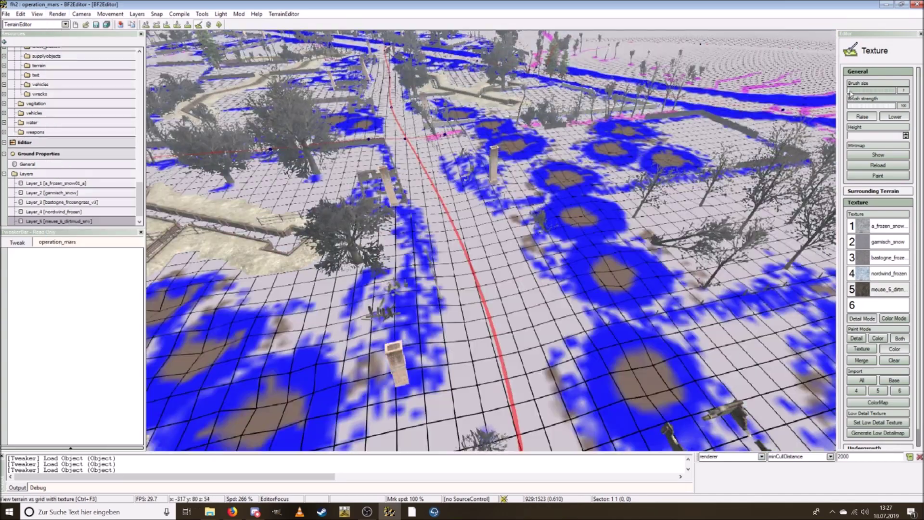
{"action": "left_click", "coordinate": [145, 25]}
{"action": "right_click_drag", "start_coordinate": [491, 231], "coordinate": [491, 248]}
{"action": "key", "text": "s"}
{"action": "key", "text": "w"}
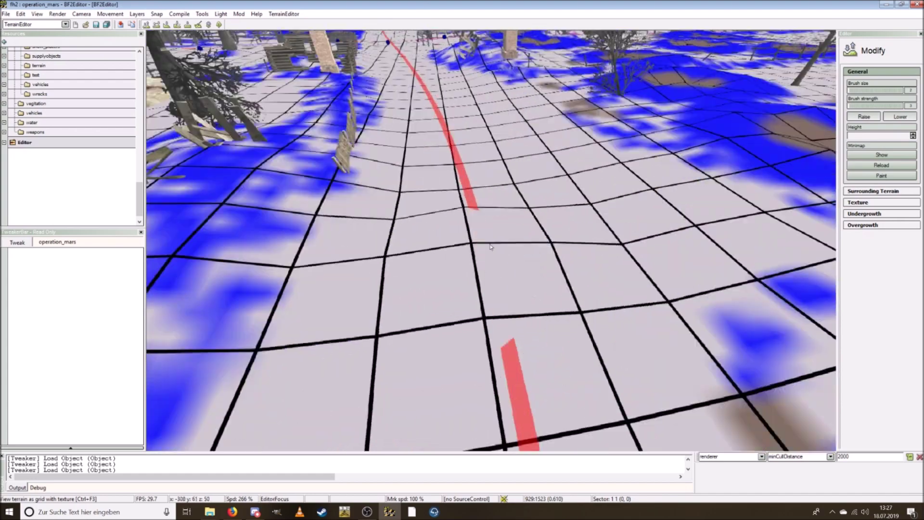
{"action": "key", "text": "s"}
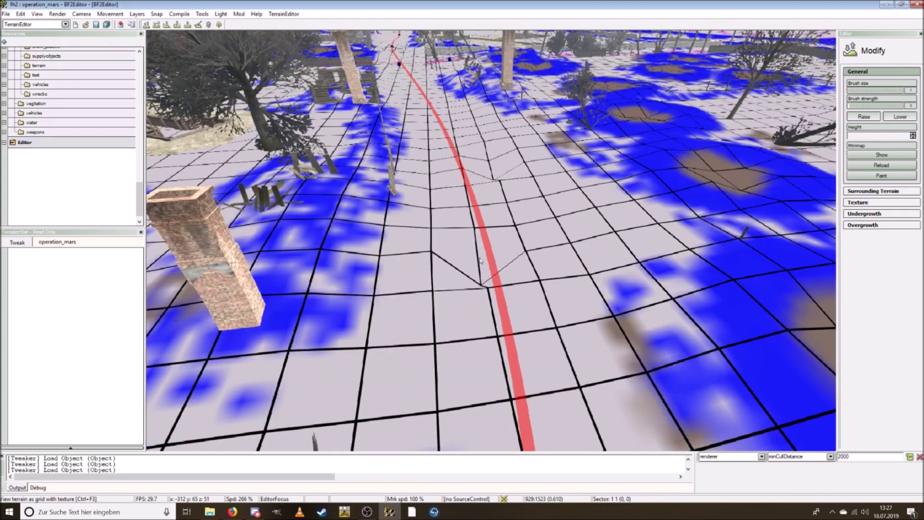
- Show the detail texture and paint nordwind_frozen over the first new crater on the village road
{"action": "left_click", "coordinate": [72, 55]}
{"action": "left_click", "coordinate": [199, 24]}
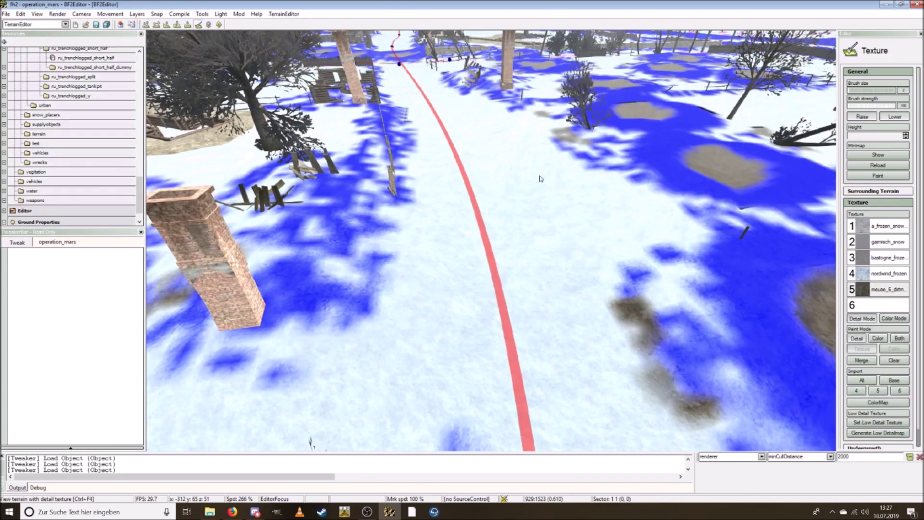
{"action": "left_click", "coordinate": [888, 273]}
{"action": "key", "text": "w"}
{"action": "left_click_drag", "start_coordinate": [410, 244], "coordinate": [443, 264]}
{"action": "left_click", "coordinate": [894, 349]}
{"action": "mouse_move", "coordinate": [496, 236]}
{"action": "left_mouse_down"}
{"action": "mouse_move", "coordinate": [378, 270]}
{"action": "mouse_move", "coordinate": [475, 264]}
{"action": "left_mouse_up"}
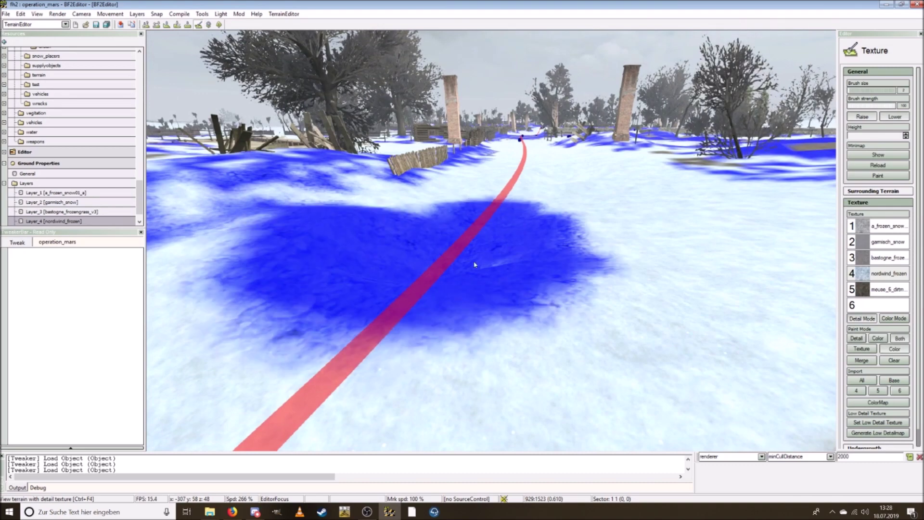
- Extend the nordwind_frozen paint along the village road past the picket fence towards the two chimneys
{"action": "right_click_drag", "start_coordinate": [475, 264], "coordinate": [503, 366]}
{"action": "key", "text": "s"}
{"action": "left_click_drag", "start_coordinate": [541, 309], "coordinate": [510, 288]}
{"action": "right_click_drag", "start_coordinate": [510, 288], "coordinate": [534, 271]}
{"action": "key", "text": "w"}
{"action": "mouse_move", "coordinate": [525, 284]}
{"action": "left_mouse_down"}
{"action": "mouse_move", "coordinate": [579, 217]}
{"action": "mouse_move", "coordinate": [468, 215]}
{"action": "left_mouse_up"}
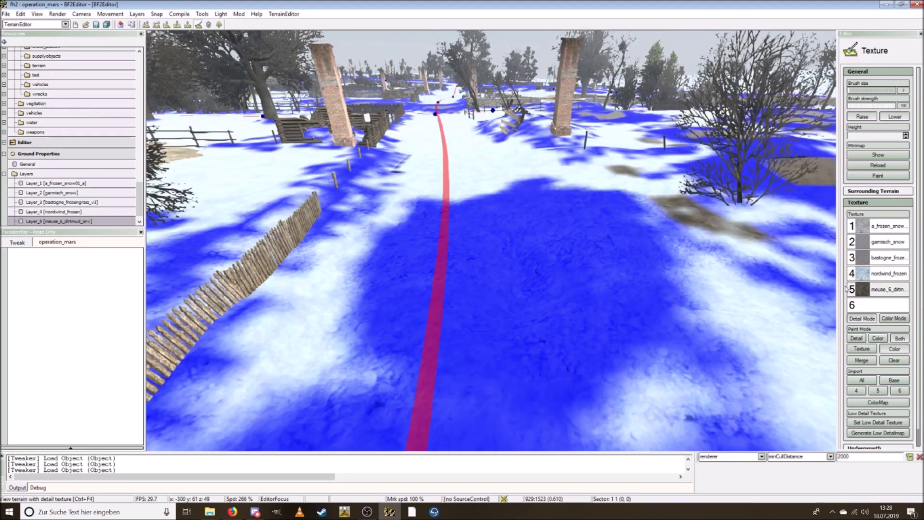
- Paint meuse_6_dirtmud into the crater area on the road beside the picket fence
{"action": "left_click_drag", "start_coordinate": [573, 217], "coordinate": [480, 273]}
{"action": "right_click_drag", "start_coordinate": [480, 273], "coordinate": [520, 288]}
{"action": "key", "text": "s"}
{"action": "mouse_move", "coordinate": [520, 289]}
{"action": "left_mouse_down"}
{"action": "mouse_move", "coordinate": [383, 322]}
{"action": "mouse_move", "coordinate": [454, 237]}
{"action": "left_mouse_up"}
{"action": "key", "text": "w"}
{"action": "mouse_move", "coordinate": [453, 237]}
{"action": "right_mouse_down"}
{"action": "mouse_move", "coordinate": [552, 326]}
{"action": "mouse_move", "coordinate": [539, 346]}
{"action": "mouse_move", "coordinate": [510, 323]}
{"action": "mouse_move", "coordinate": [529, 317]}
{"action": "right_mouse_up"}
{"action": "key", "text": "s"}
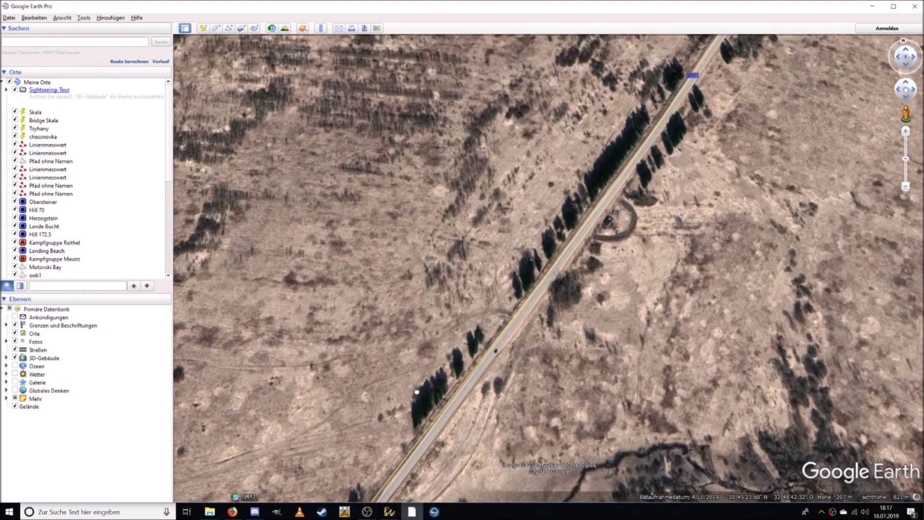
- Examine the Google Earth Pro satellite imagery of the country road, the lake shore and the stream crossing the fields
{"action": "left_click_drag", "start_coordinate": [417, 391], "coordinate": [560, 275]}
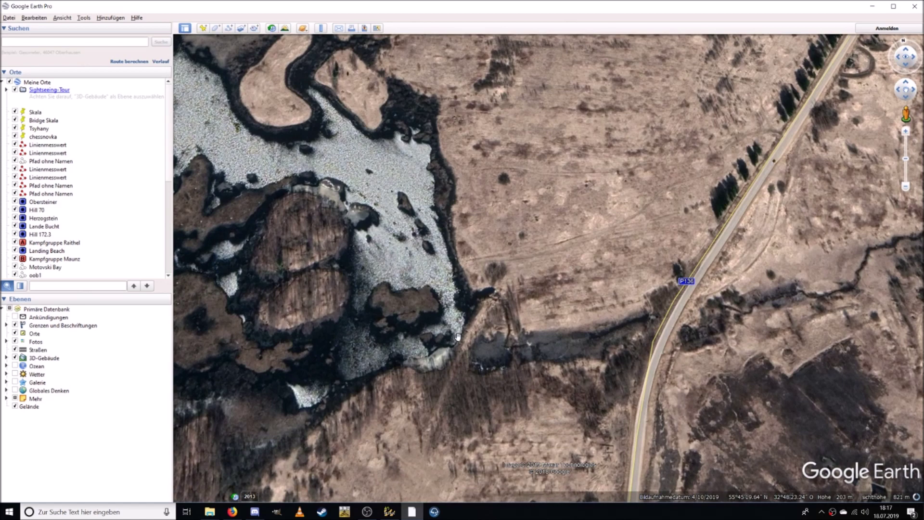
{"action": "scroll", "coordinate": [620, 343], "scroll_direction": "up", "scroll_amount": 3}
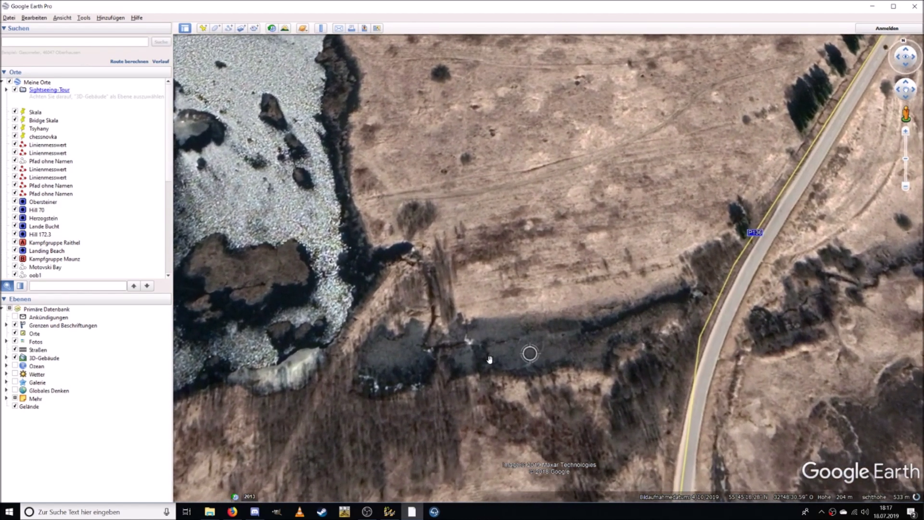
{"action": "left_click_drag", "start_coordinate": [490, 360], "coordinate": [566, 143]}
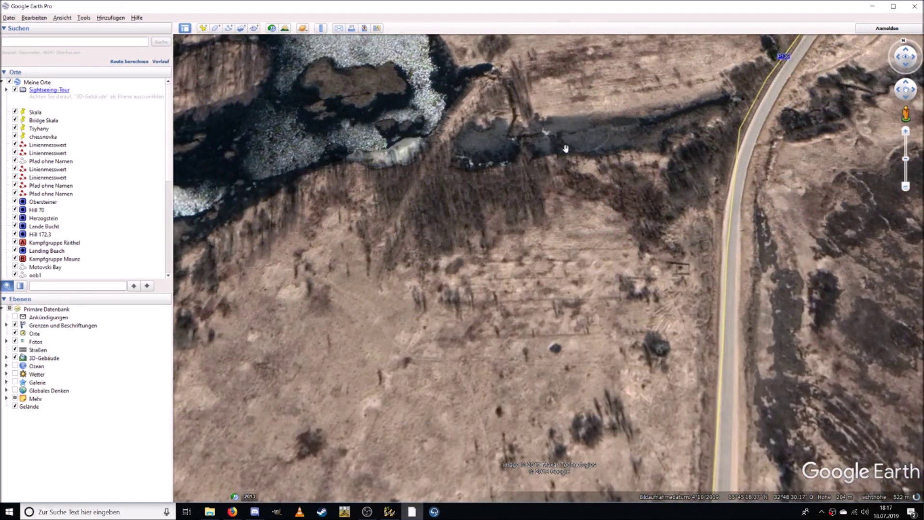
{"action": "left_click_drag", "start_coordinate": [494, 408], "coordinate": [398, 120]}
{"action": "left_click_drag", "start_coordinate": [453, 179], "coordinate": [476, 249]}
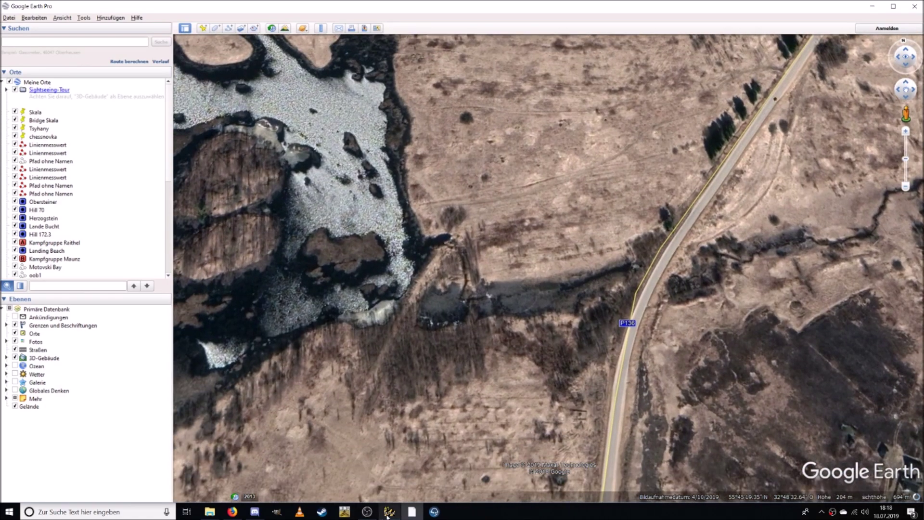
{"action": "left_click_drag", "start_coordinate": [796, 245], "coordinate": [295, 334]}
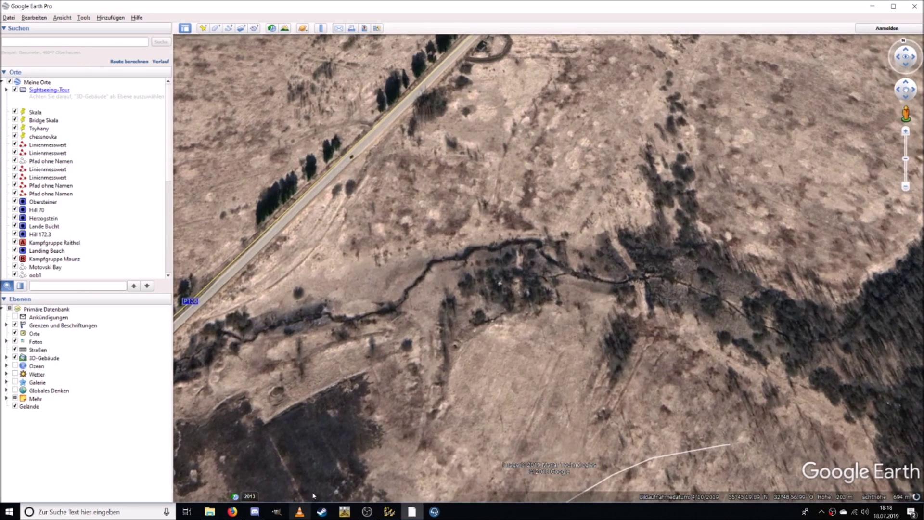
- Switch back to BF2Editor and create a new spline starting at the edge of the main road's bend
{"action": "left_click", "coordinate": [390, 512]}
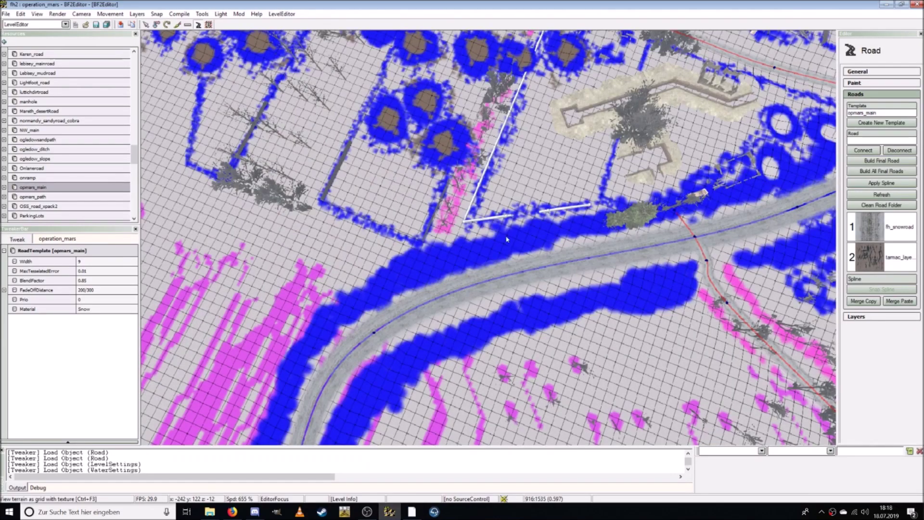
{"action": "right_click_drag", "start_coordinate": [297, 284], "coordinate": [296, 284]}
{"action": "right_click_drag", "start_coordinate": [421, 370], "coordinate": [421, 370]}
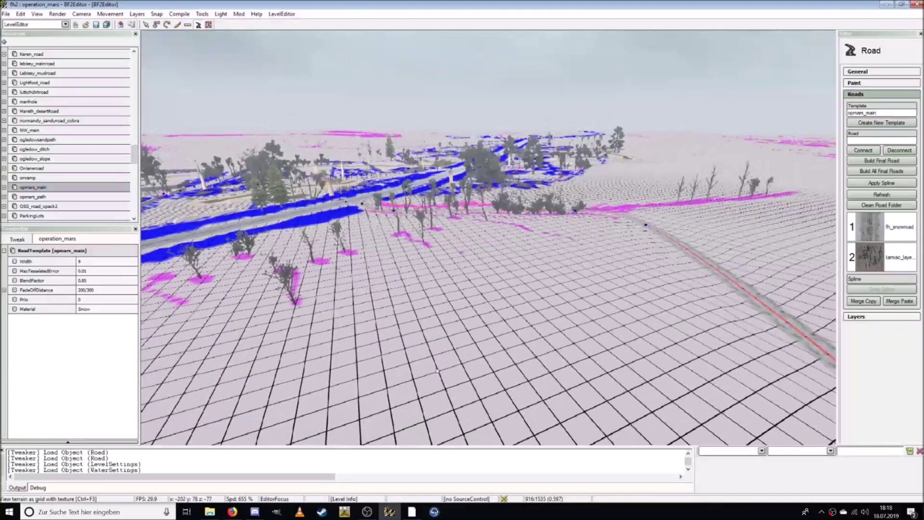
{"action": "right_click_drag", "start_coordinate": [394, 279], "coordinate": [411, 211]}
{"action": "right_click_drag", "start_coordinate": [350, 191], "coordinate": [439, 255]}
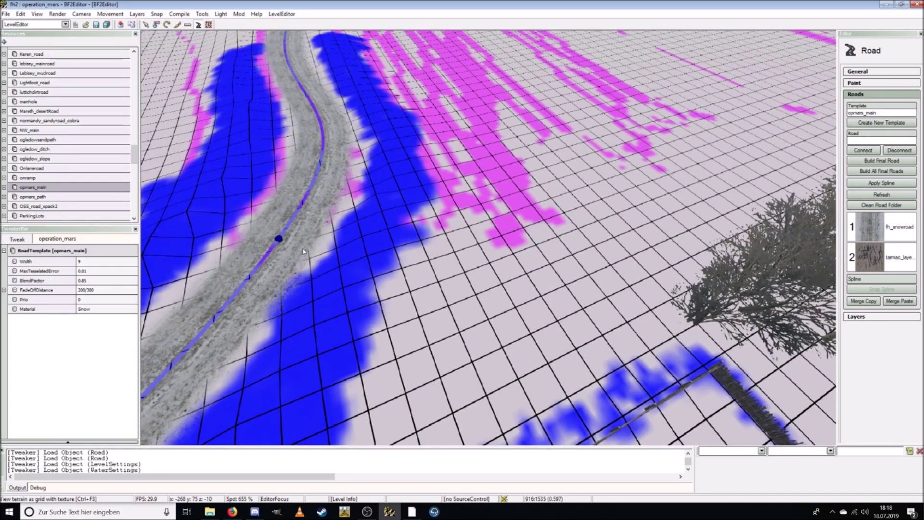
{"action": "right_click", "coordinate": [316, 237]}
{"action": "left_click", "coordinate": [377, 239]}
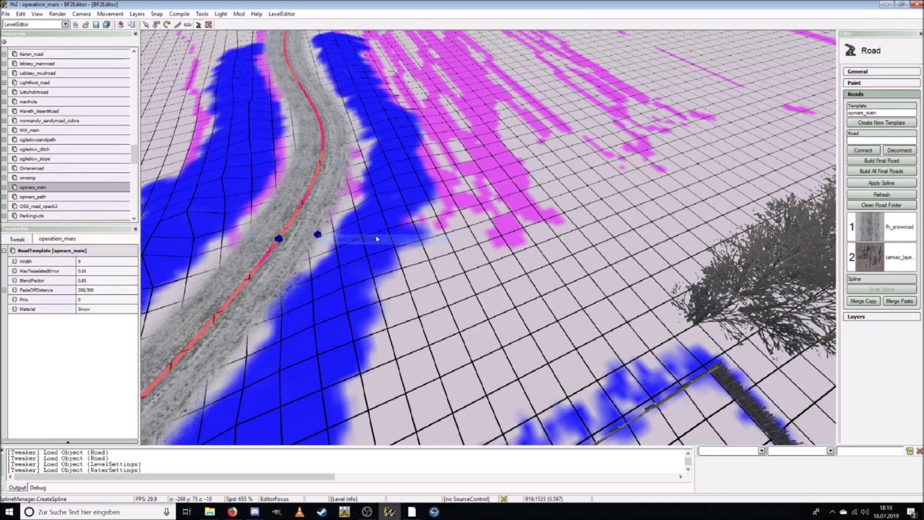
- Add four control points leading the new spline away from the main road's bend past the magenta stripes in the field
{"action": "right_click", "coordinate": [381, 232]}
{"action": "left_click", "coordinate": [408, 254]}
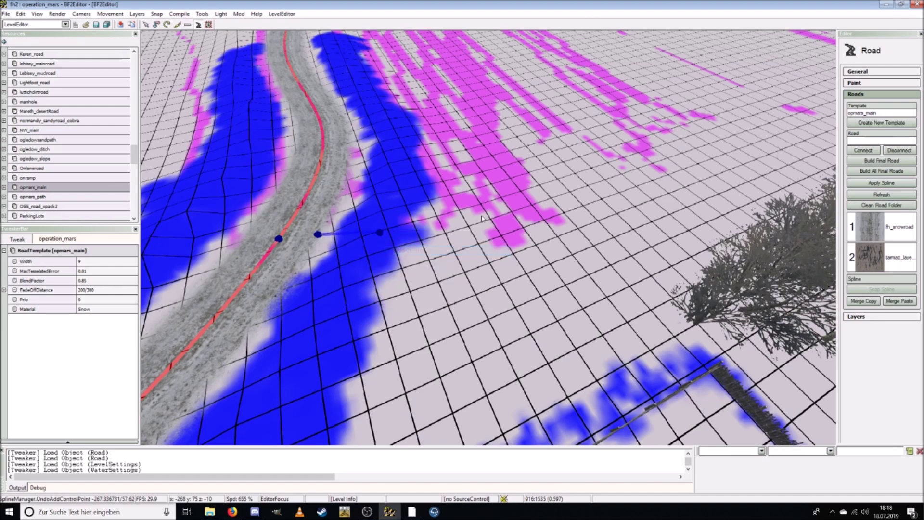
{"action": "right_click", "coordinate": [488, 216]}
{"action": "left_click", "coordinate": [500, 230]}
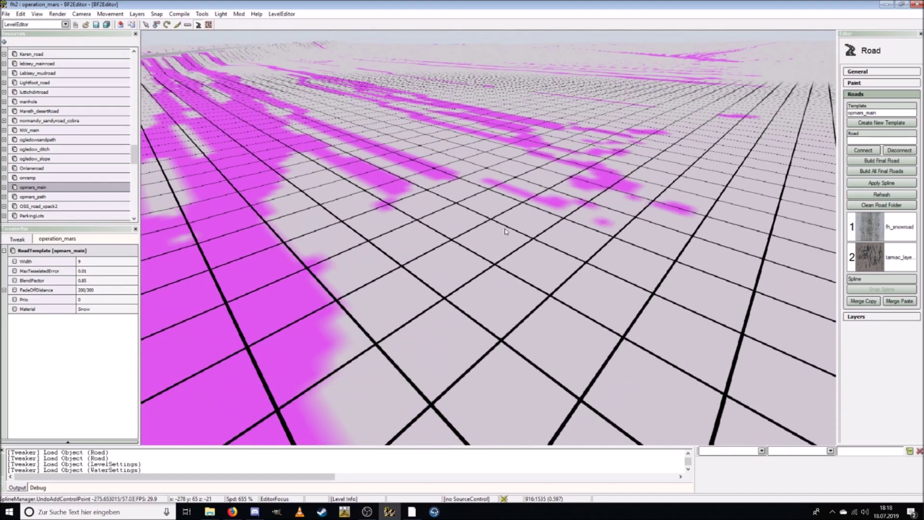
{"action": "left_click", "coordinate": [641, 224]}
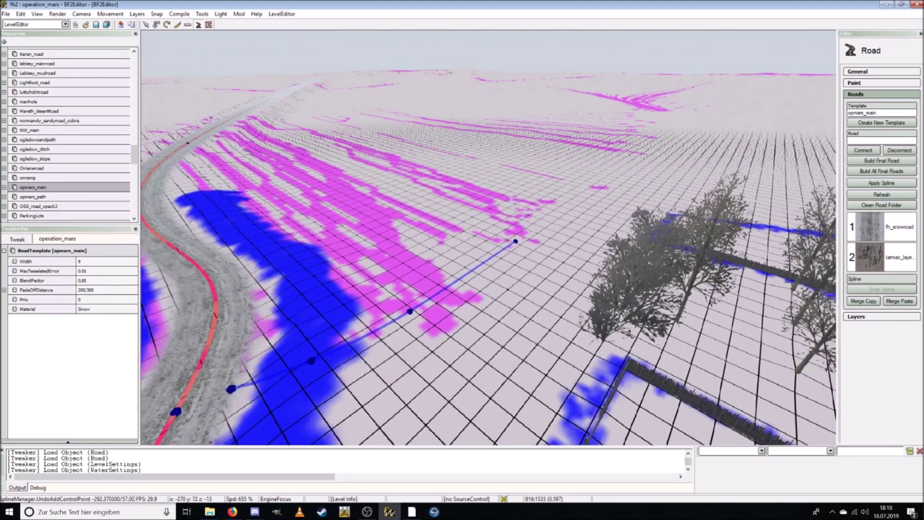
{"action": "right_click", "coordinate": [530, 284]}
{"action": "left_click", "coordinate": [539, 299]}
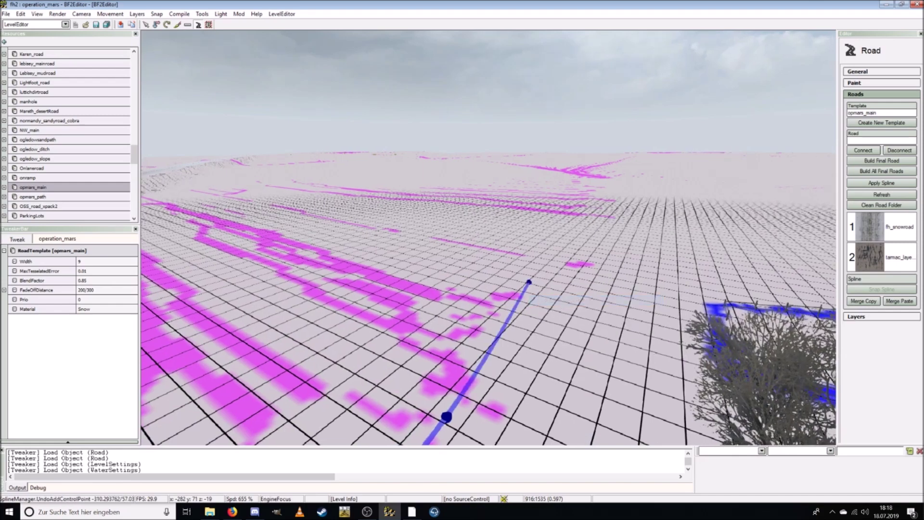
- Continue the spline across the open snowfield towards the distant magenta patch with three more control points
{"action": "right_click", "coordinate": [481, 253]}
{"action": "left_click", "coordinate": [524, 268]}
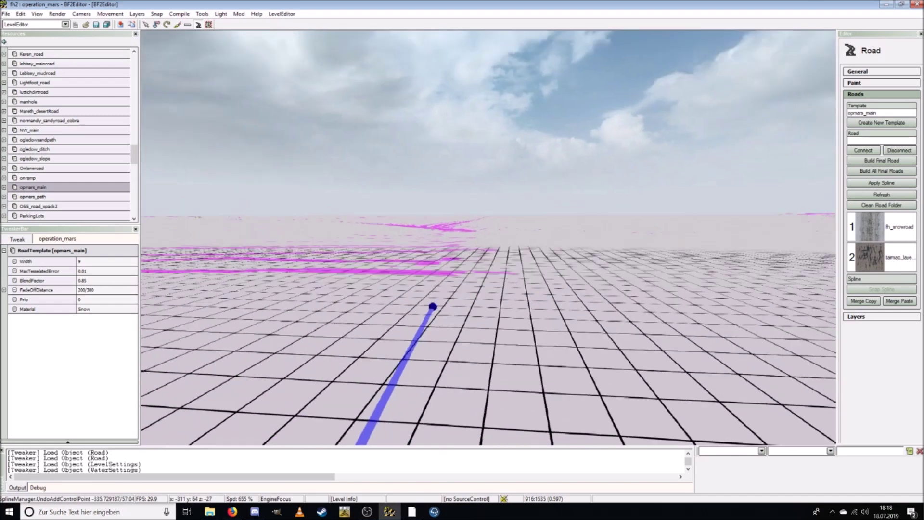
{"action": "right_click", "coordinate": [458, 261]}
{"action": "left_click", "coordinate": [498, 278]}
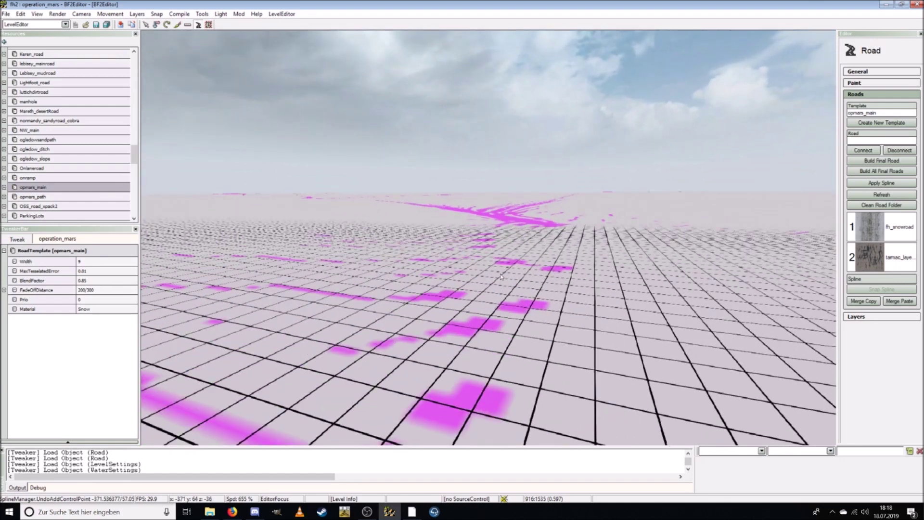
{"action": "right_click", "coordinate": [501, 275]}
{"action": "left_click", "coordinate": [514, 291]}
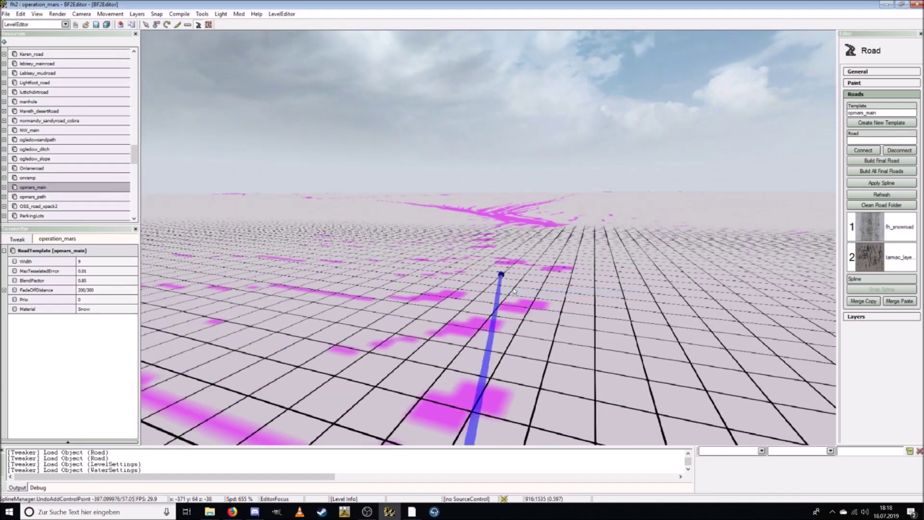
{"action": "key", "text": "w"}
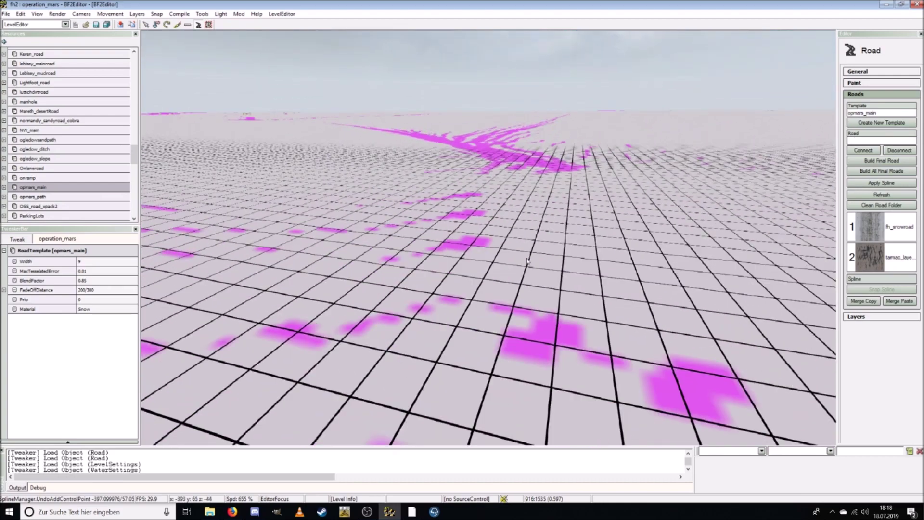
- Curve the spline's end into the magenta patch with three control points and create a road named test from it
{"action": "right_click", "coordinate": [513, 201]}
{"action": "left_click", "coordinate": [522, 215]}
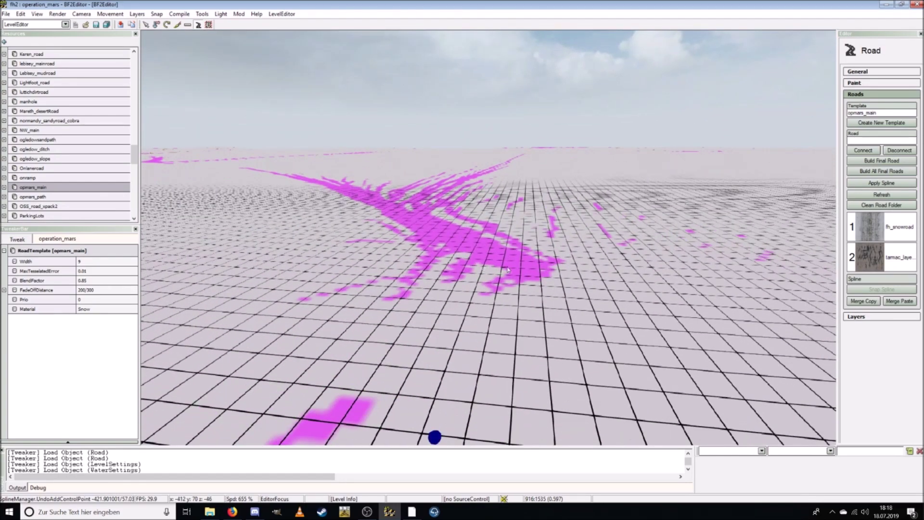
{"action": "right_click", "coordinate": [508, 270]}
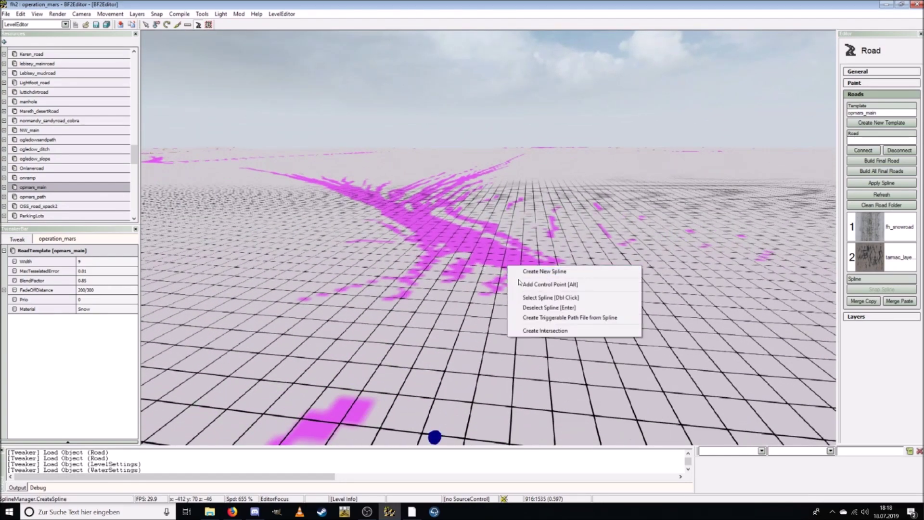
{"action": "left_click", "coordinate": [525, 284]}
{"action": "right_click", "coordinate": [450, 237]}
{"action": "left_click", "coordinate": [467, 251]}
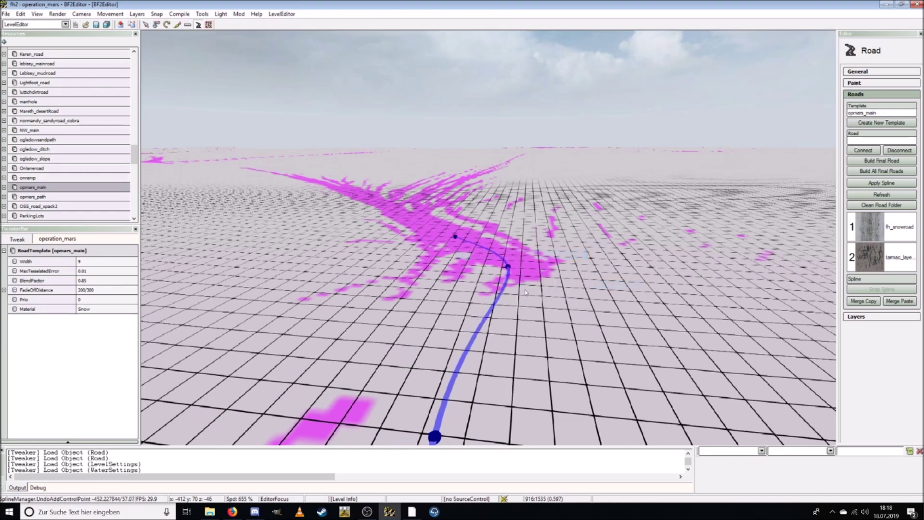
{"action": "left_click", "coordinate": [859, 162]}
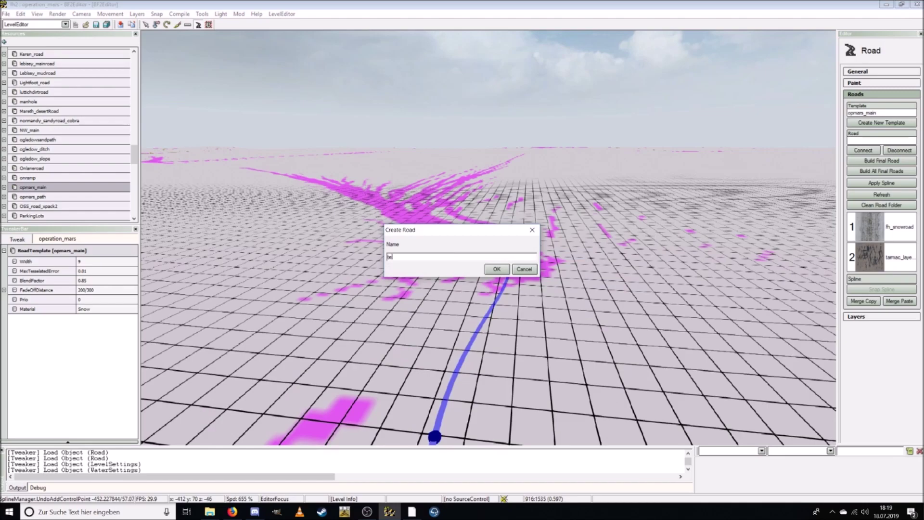
{"action": "left_click", "coordinate": [494, 269]}
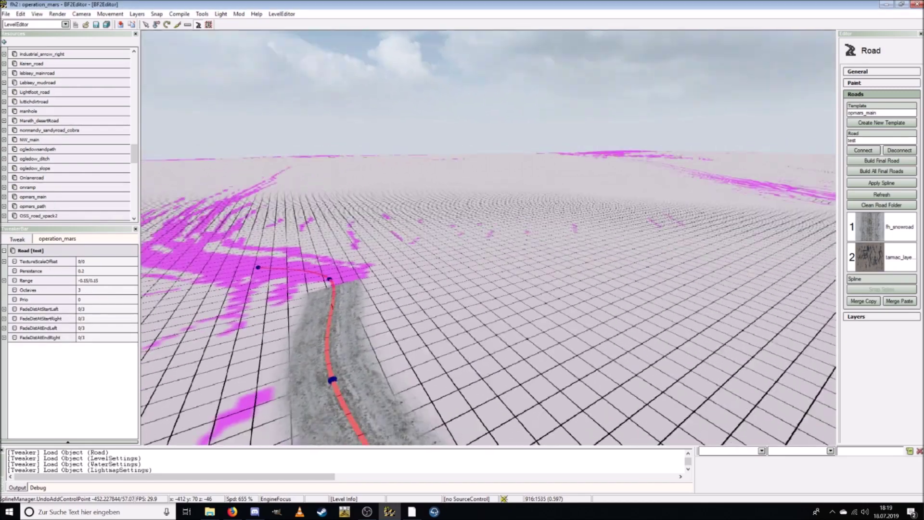
- Lower the test road's control points below the terrain, working from the main road side out into the field
{"action": "key", "text": "ctrl+w"}
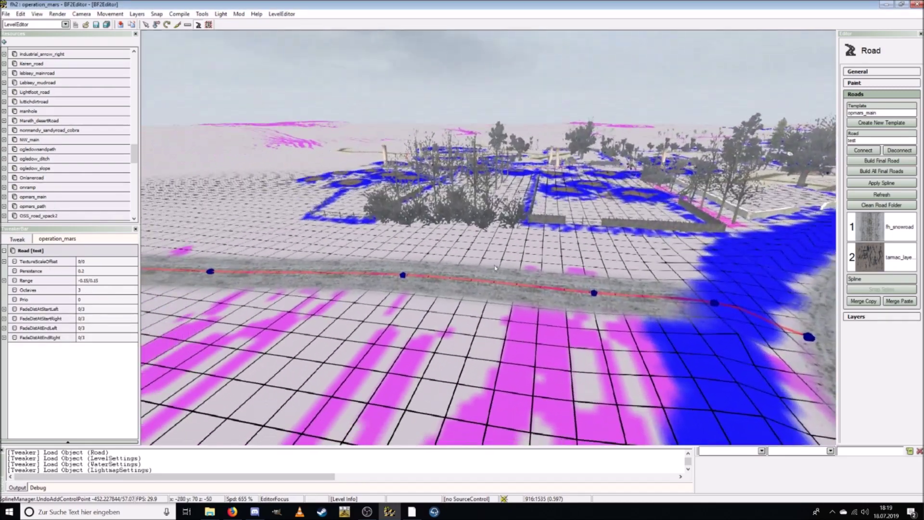
{"action": "left_click", "coordinate": [594, 291]}
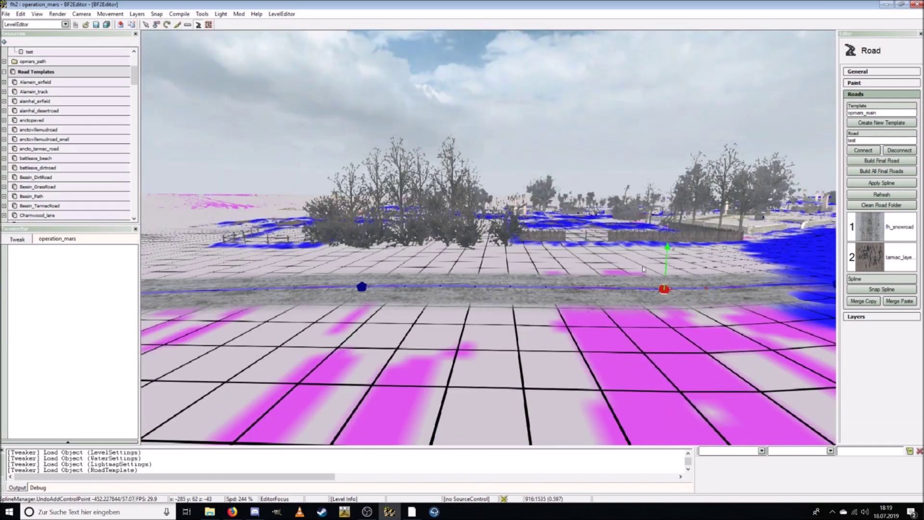
{"action": "left_click_drag", "start_coordinate": [671, 247], "coordinate": [669, 251]}
{"action": "left_click", "coordinate": [361, 286]}
{"action": "left_click_drag", "start_coordinate": [361, 247], "coordinate": [353, 258]}
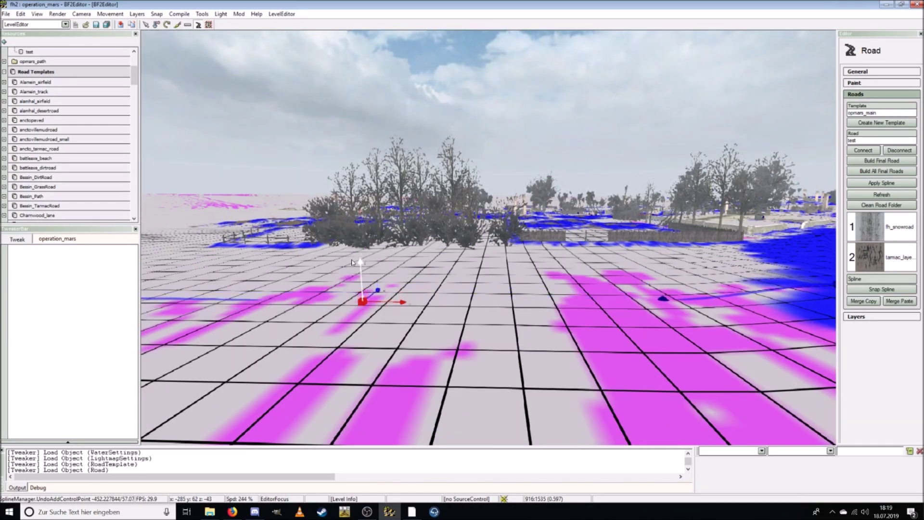
{"action": "key", "text": "a"}
{"action": "left_click_drag", "start_coordinate": [413, 247], "coordinate": [407, 259]}
{"action": "key", "text": "a"}
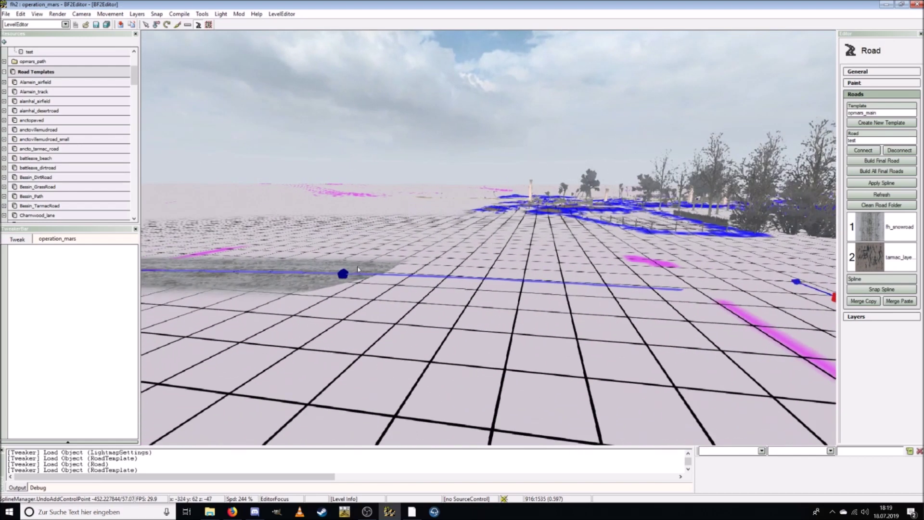
{"action": "key", "text": "a"}
{"action": "left_click_drag", "start_coordinate": [368, 249], "coordinate": [358, 261]}
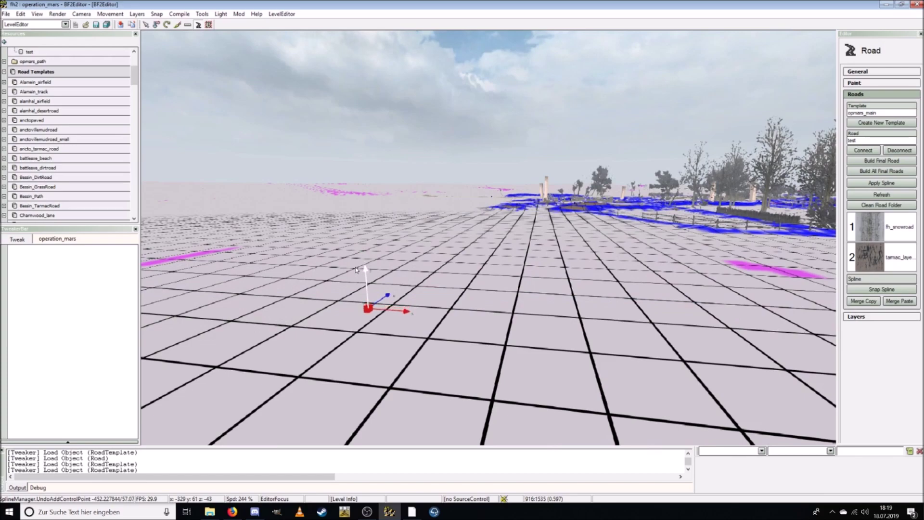
- Lower the remaining control points below the ground towards the far end of the test road
{"action": "key", "text": "a"}
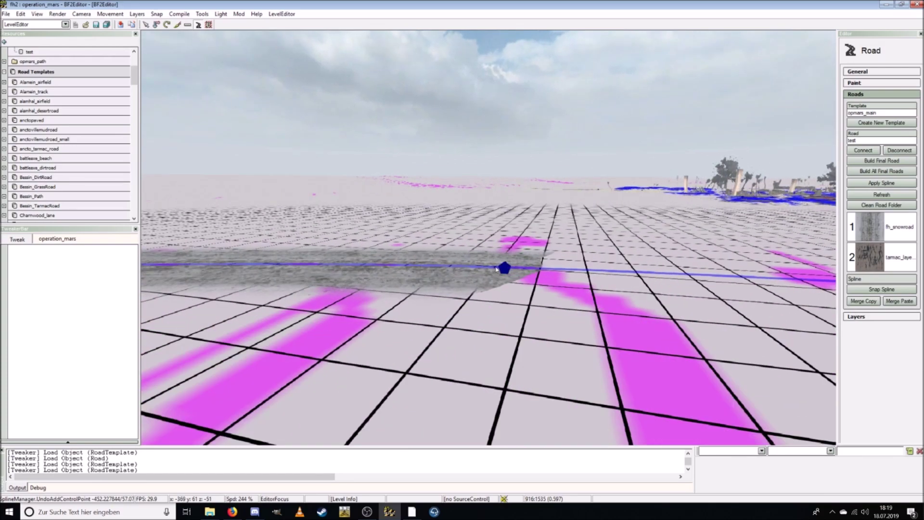
{"action": "left_click", "coordinate": [496, 269]}
{"action": "left_click_drag", "start_coordinate": [501, 223], "coordinate": [504, 245]}
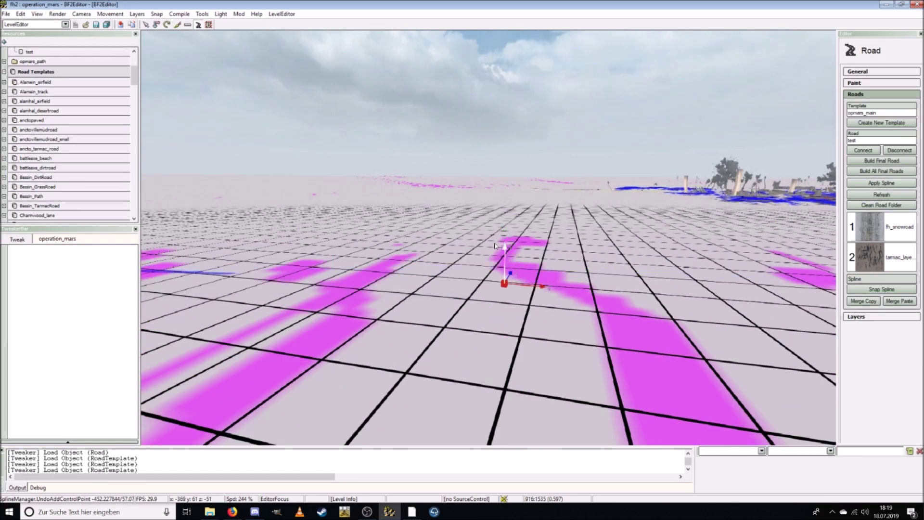
{"action": "key", "text": "a"}
{"action": "left_click", "coordinate": [432, 263]}
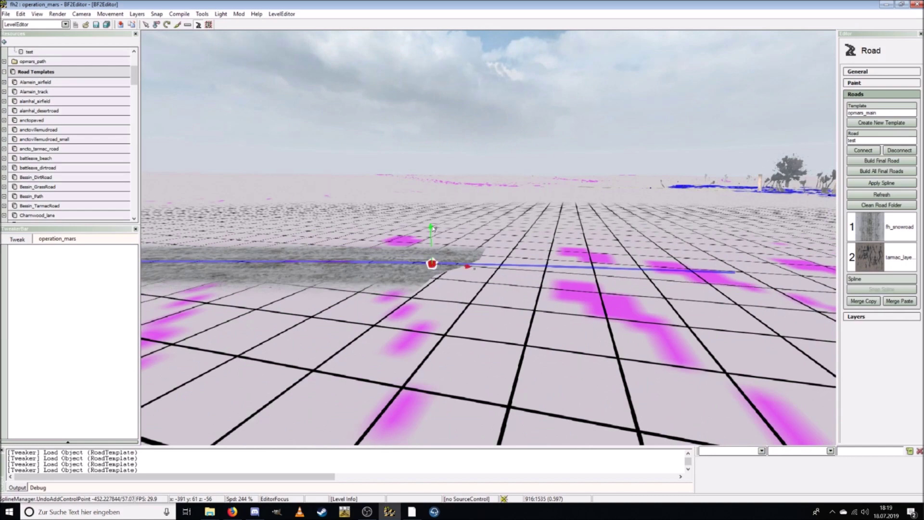
{"action": "left_click_drag", "start_coordinate": [433, 229], "coordinate": [434, 250]}
{"action": "key", "text": "a"}
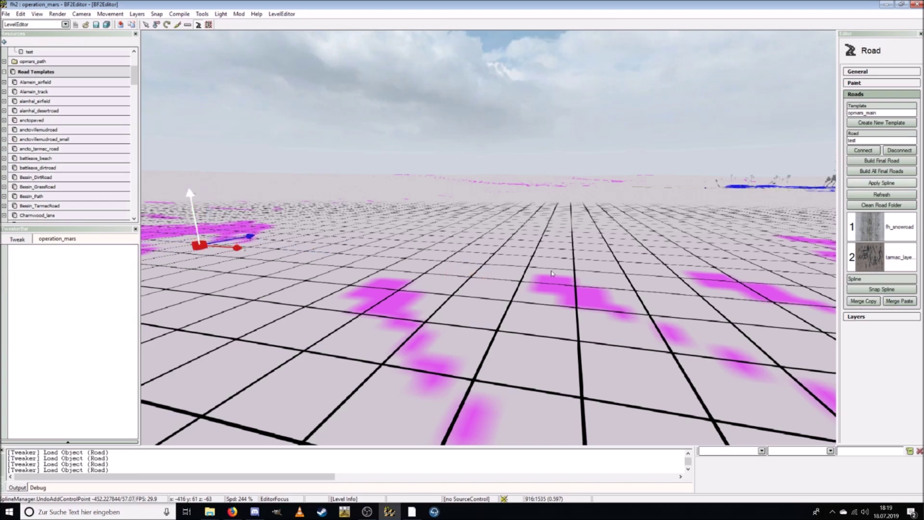
- Apply the lowered spline to the terrain and delete the test road's spline
{"action": "key", "text": "w"}
{"action": "right_click_drag", "start_coordinate": [573, 256], "coordinate": [448, 275]}
{"action": "key", "text": "w"}
{"action": "key", "text": "w"}
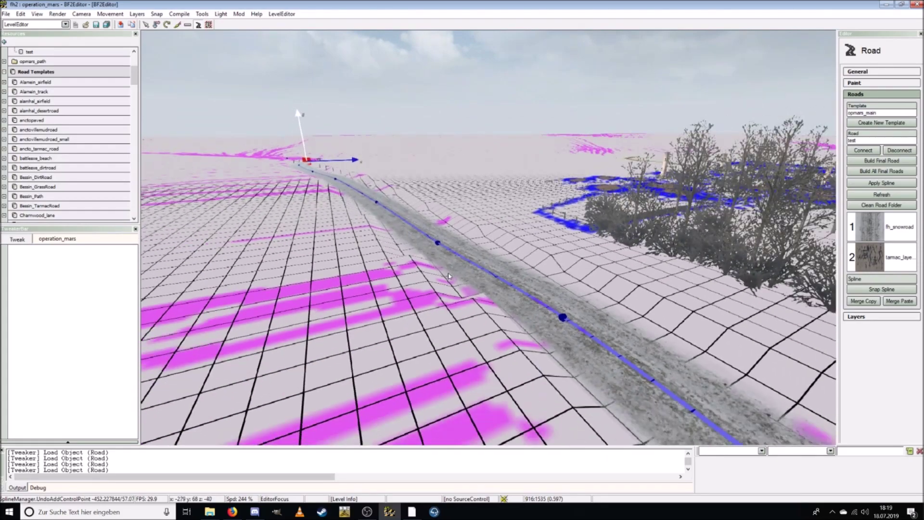
{"action": "key", "text": "Delete"}
{"action": "left_click", "coordinate": [465, 274]}
- Render the terrain in Hemimap Mode and examine the field beyond the main road's bend
{"action": "right_click_drag", "start_coordinate": [464, 275], "coordinate": [346, 353]}
{"action": "key", "text": "w"}
{"action": "key", "text": "w"}
{"action": "key", "text": "w"}
{"action": "scroll", "coordinate": [462, 270], "scroll_direction": "up", "scroll_amount": 5}
{"action": "key", "text": "s"}
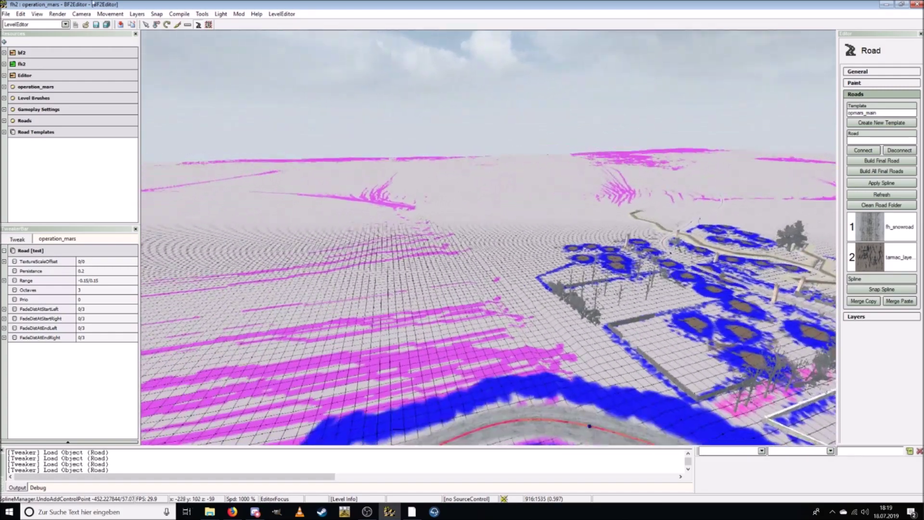
{"action": "left_click", "coordinate": [57, 14]}
{"action": "left_click", "coordinate": [87, 103]}
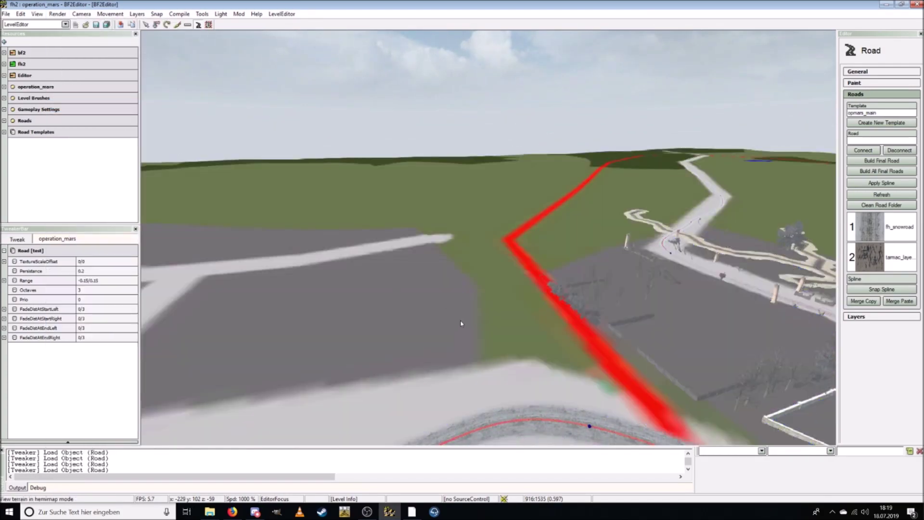
{"action": "right_click_drag", "start_coordinate": [508, 311], "coordinate": [358, 295]}
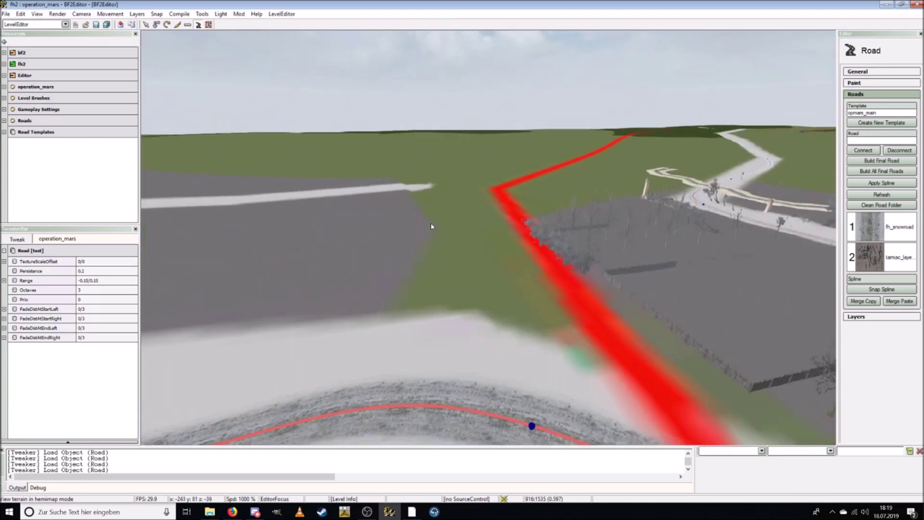
{"action": "right_click_drag", "start_coordinate": [426, 256], "coordinate": [699, 251]}
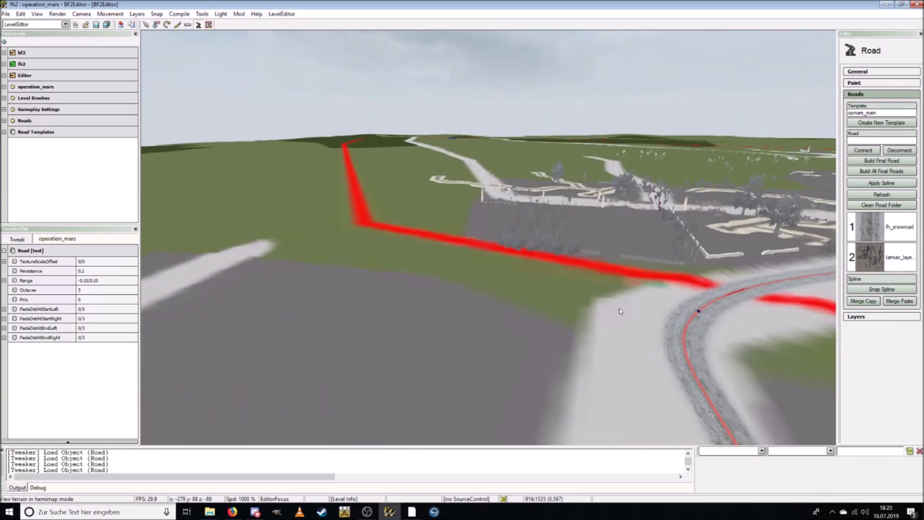
- Switch to Google Earth Pro and examine the lake shore and the stream running under the country road
{"action": "left_click", "coordinate": [391, 513]}
{"action": "left_click_drag", "start_coordinate": [284, 305], "coordinate": [611, 260]}
{"action": "left_click_drag", "start_coordinate": [266, 59], "coordinate": [396, 217]}
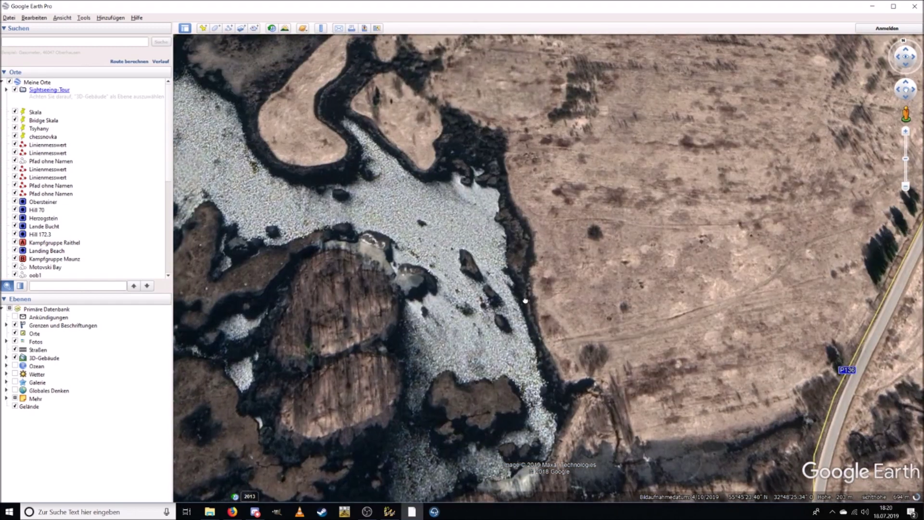
{"action": "left_click_drag", "start_coordinate": [413, 277], "coordinate": [667, 316]}
{"action": "left_click_drag", "start_coordinate": [599, 329], "coordinate": [414, 316]}
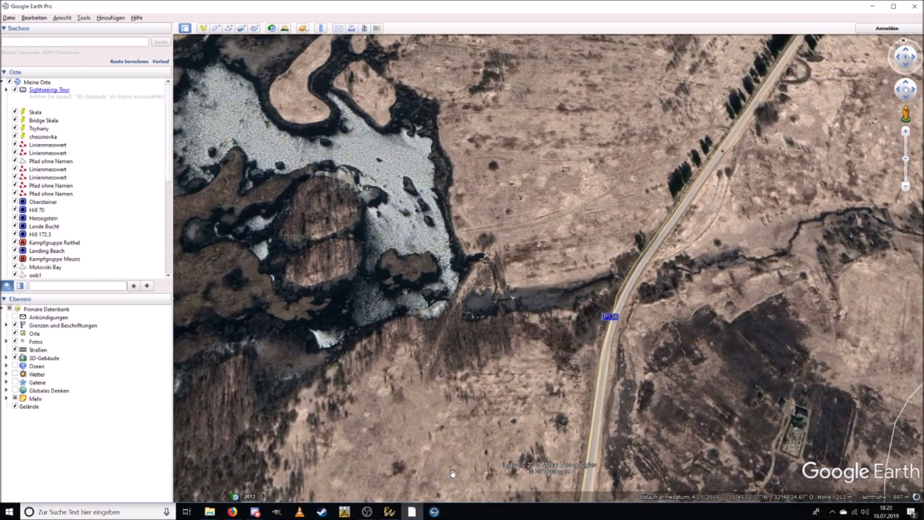
{"action": "scroll", "coordinate": [481, 337], "scroll_direction": "up", "scroll_amount": 3}
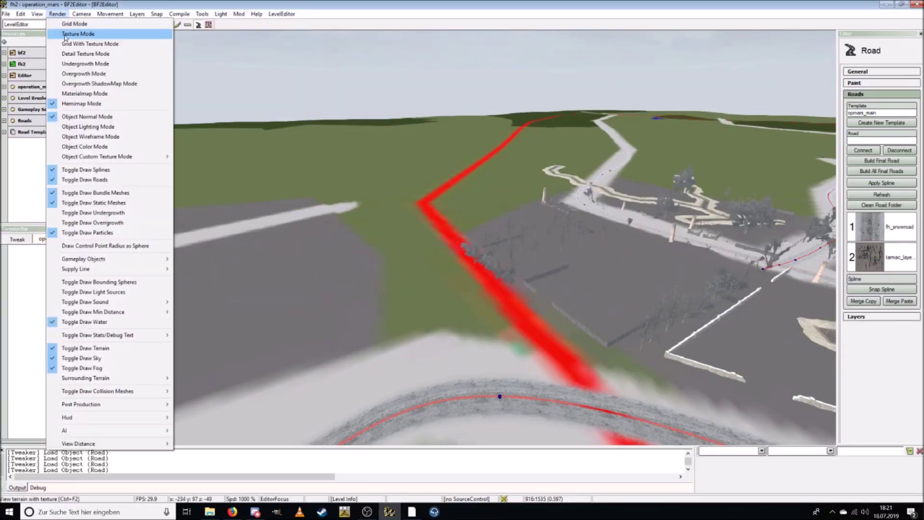
- Switch back to BF2Editor's TerrainEditor in Grid With Texture Mode and smooth the terrain along the lowered channel in the field
{"action": "left_click", "coordinate": [157, 26]}
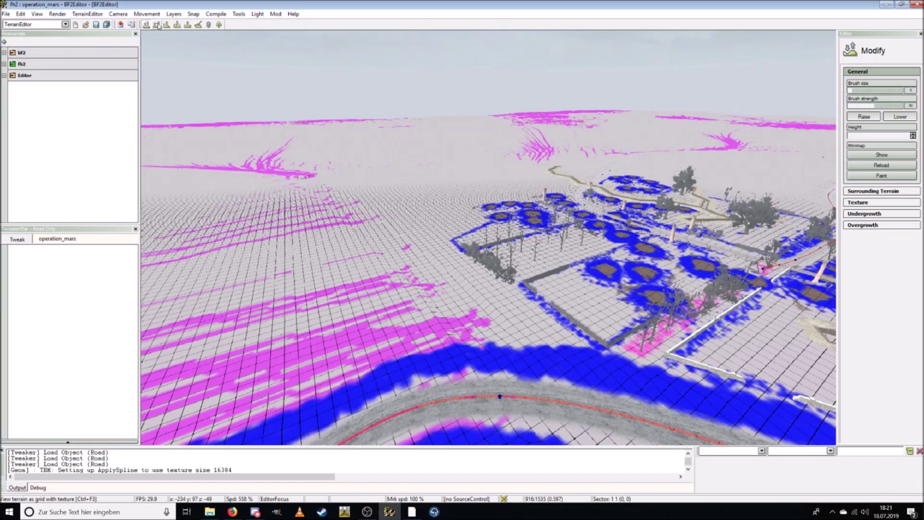
{"action": "key", "text": "ctrl+w"}
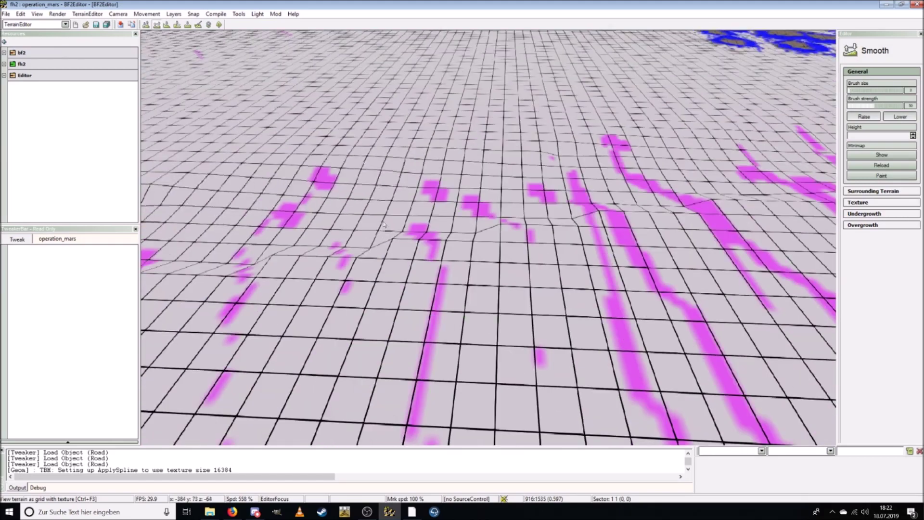
{"action": "key", "text": "ctrl+w"}
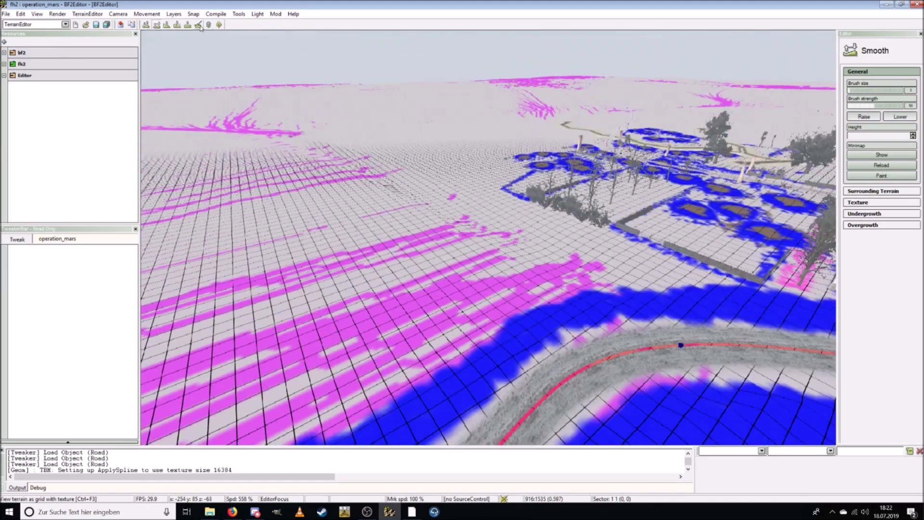
- Set the Texture brush to strength 100 with Both paint mode and render the terrain in Detail Texture Mode
{"action": "left_click", "coordinate": [199, 24]}
{"action": "left_click", "coordinate": [886, 226]}
{"action": "left_click_drag", "start_coordinate": [871, 106], "coordinate": [895, 106]}
{"action": "left_click", "coordinate": [899, 339]}
{"action": "left_click", "coordinate": [58, 14]}
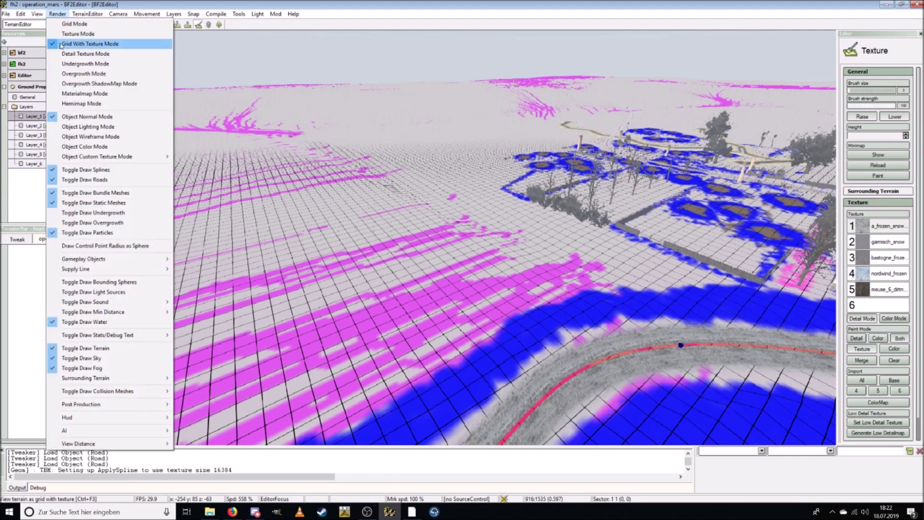
{"action": "left_click", "coordinate": [84, 53]}
- Paint the detail and color texture along the lowered channel through the field
{"action": "key", "text": "ctrl+w"}
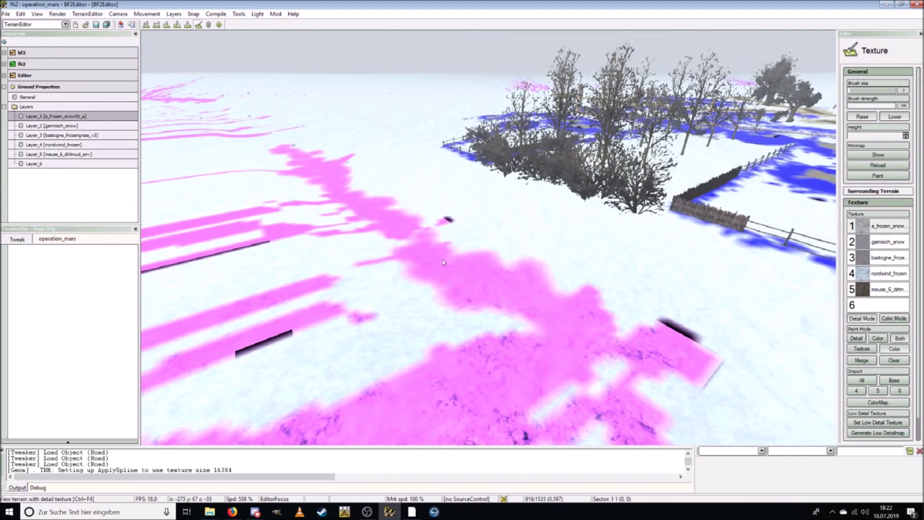
{"action": "key", "text": "ctrl+w"}
{"action": "key", "text": "ctrl+w"}
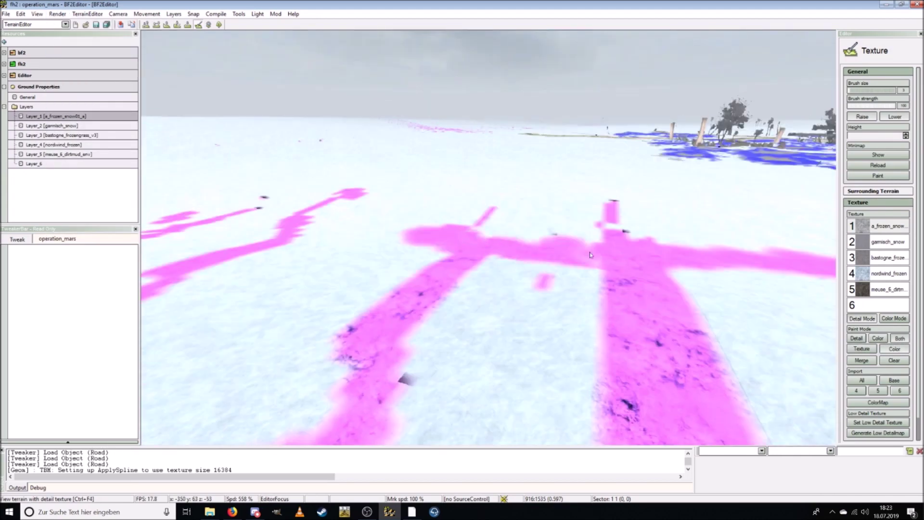
{"action": "key", "text": "ctrl+w"}
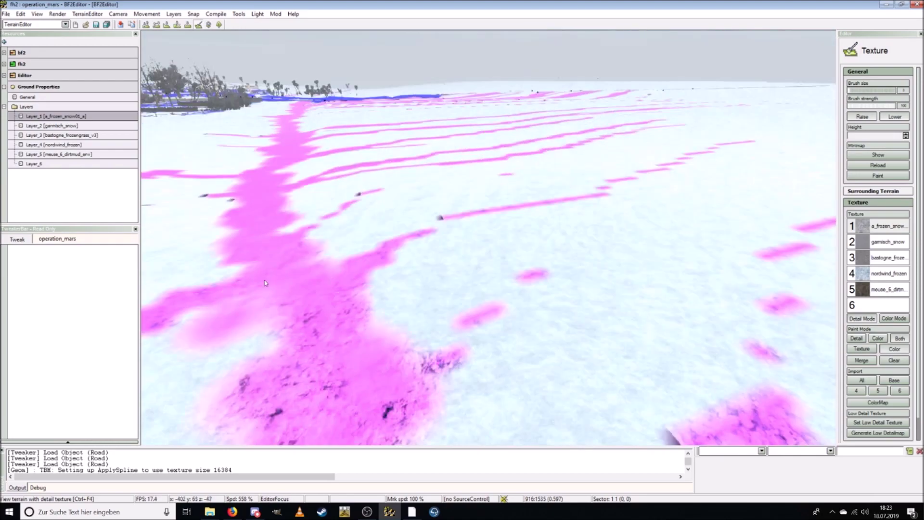
{"action": "key", "text": "ctrl+w"}
{"action": "key", "text": "ctrl+w"}
{"action": "scroll", "coordinate": [526, 254], "scroll_direction": "down", "scroll_amount": 2, "text": "ctrl"}
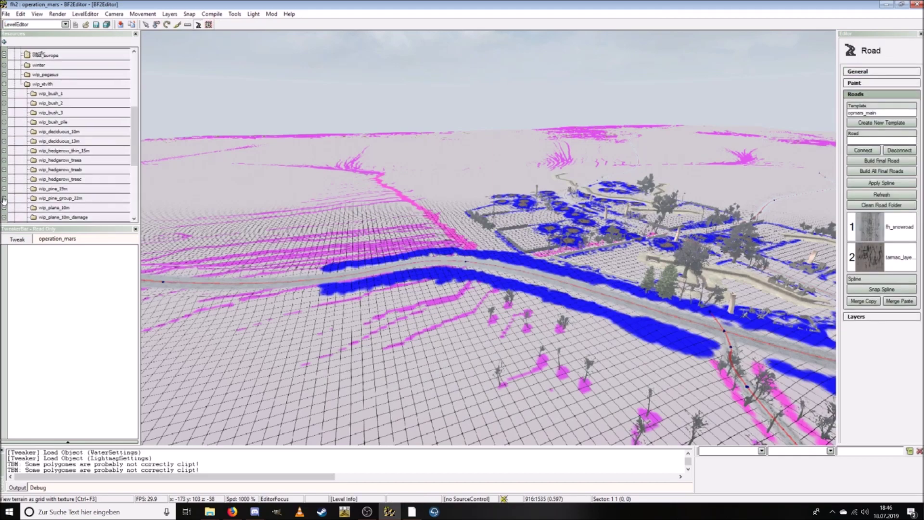
- Place wip_hedgerow_thin_15m hedges from the wip_stvith folder at intervals along the painted channel in the LevelEditor
{"action": "left_click", "coordinate": [157, 24]}
{"action": "key", "text": "ctrl+w"}
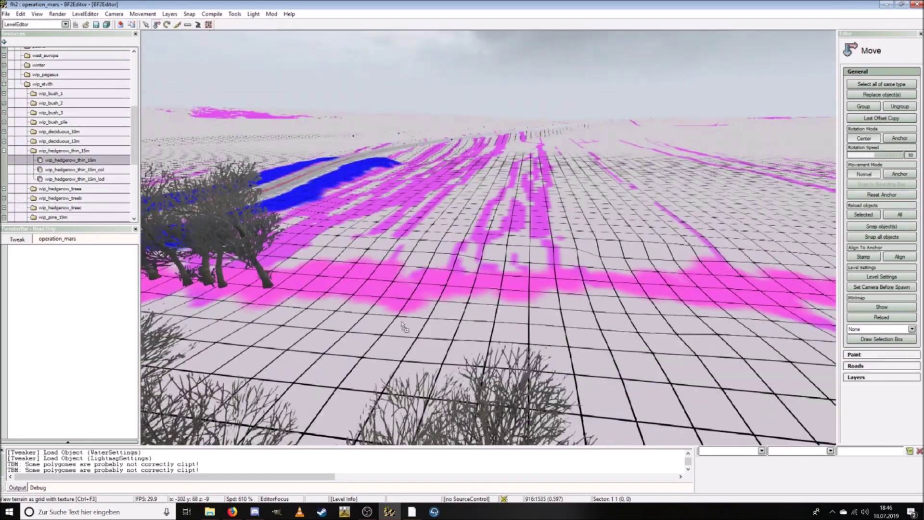
{"action": "key", "text": "ctrl+d"}
{"action": "left_click_drag", "start_coordinate": [85, 161], "coordinate": [538, 293]}
{"action": "key", "text": "ctrl+d"}
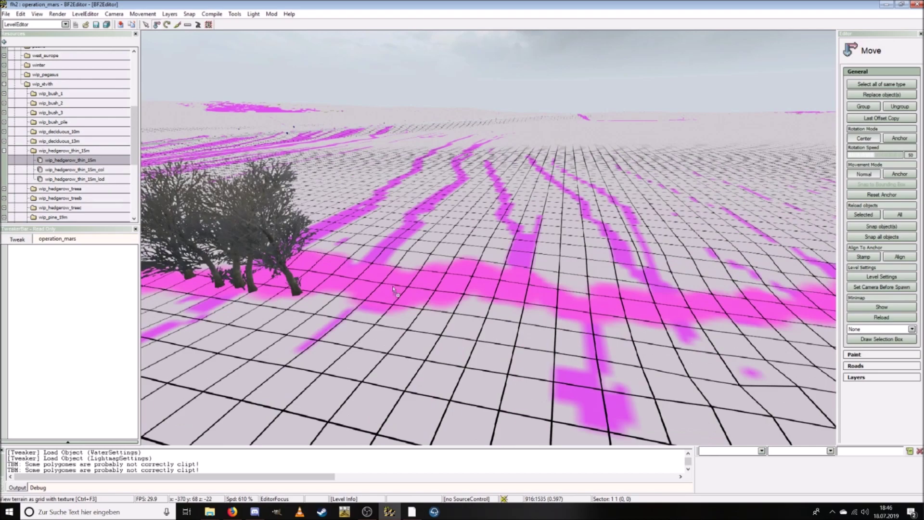
{"action": "key", "text": "ctrl+d"}
{"action": "key", "text": "ctrl+d"}
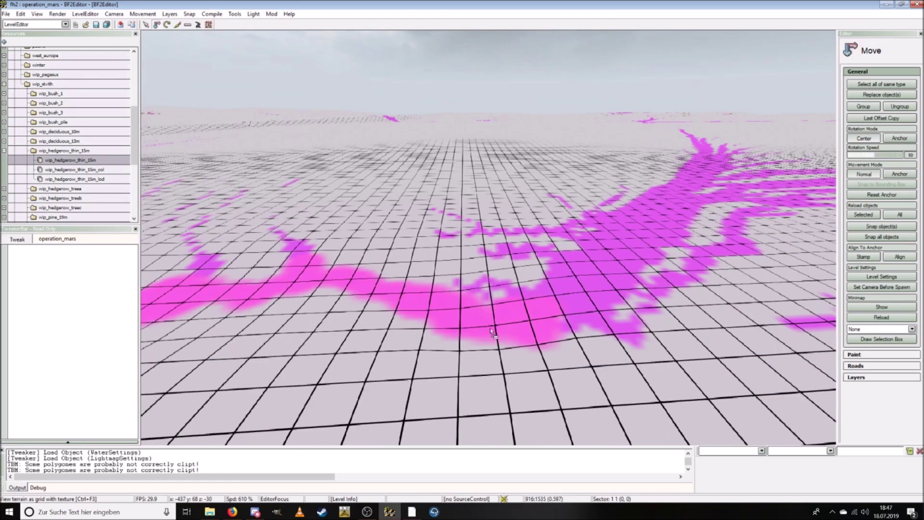
{"action": "left_click_drag", "start_coordinate": [70, 161], "coordinate": [510, 308]}
- Switch to the TerrainEditor and examine the slopes beyond the channel's far end
{"action": "left_click", "coordinate": [64, 25]}
{"action": "left_click", "coordinate": [29, 51]}
{"action": "key", "text": "ctrl+d"}
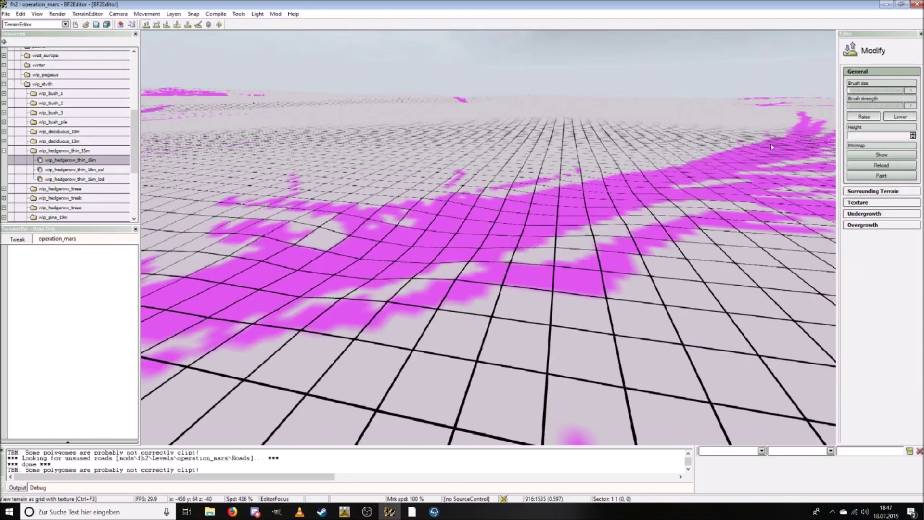
{"action": "key", "text": "ctrl+d"}
{"action": "key", "text": "ctrl+d"}
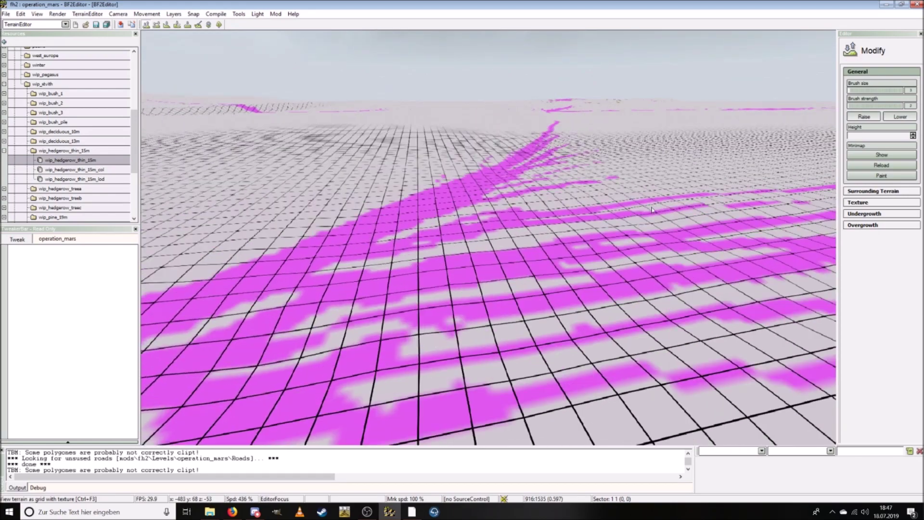
- Return to the LevelEditor and place more wip_hedgerow_thin_15m hedges on the slopes beyond the channel's end
{"action": "left_click", "coordinate": [48, 23]}
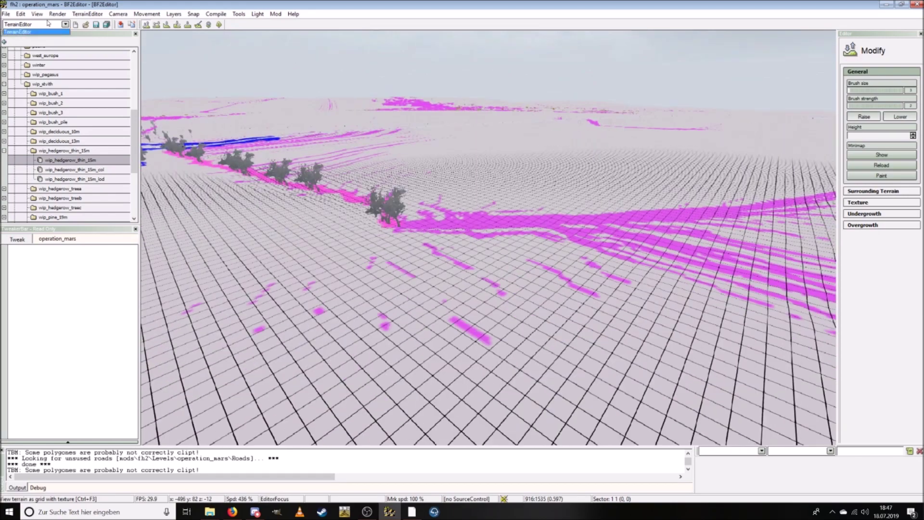
{"action": "left_click", "coordinate": [29, 38]}
{"action": "key", "text": "ctrl+w"}
{"action": "left_click_drag", "start_coordinate": [70, 160], "coordinate": [96, 172]}
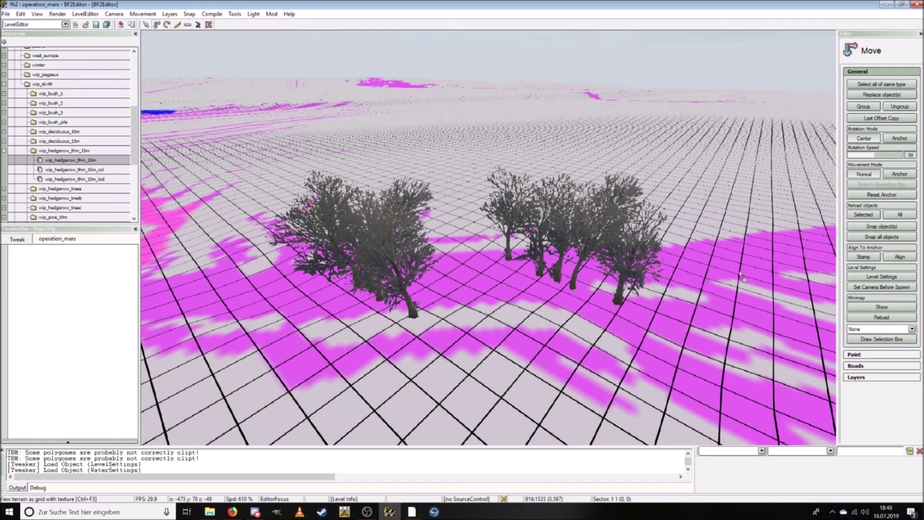
{"action": "key", "text": "ctrl+w"}
{"action": "left_click_drag", "start_coordinate": [70, 160], "coordinate": [670, 337]}
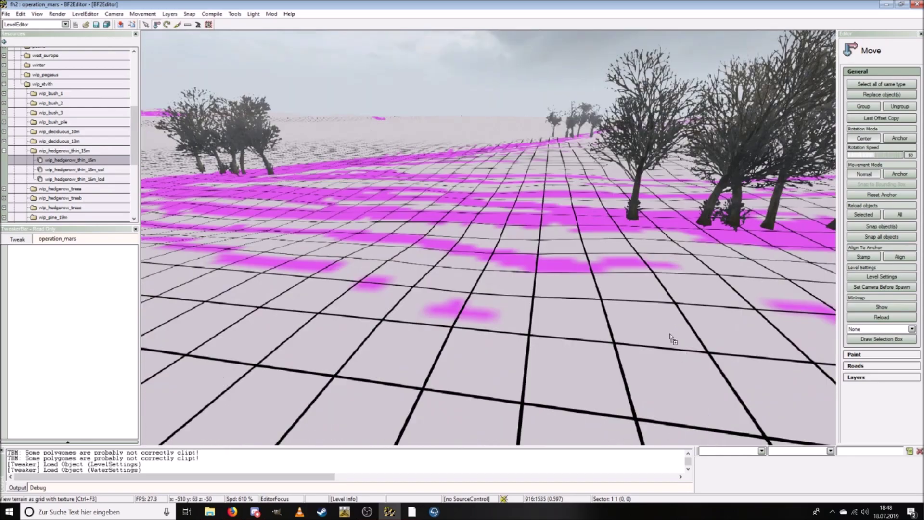
- Place wip_hedgerow_treea trees between the hedges along the channel and the slopes beyond it
{"action": "left_click", "coordinate": [4, 189]}
{"action": "left_click", "coordinate": [87, 198]}
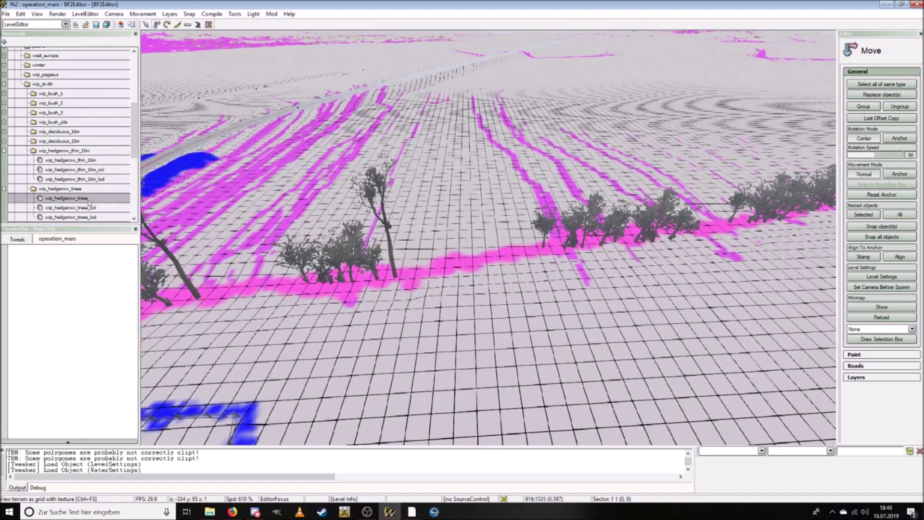
{"action": "key", "text": "ctrl+w"}
{"action": "left_click_drag", "start_coordinate": [67, 198], "coordinate": [427, 242]}
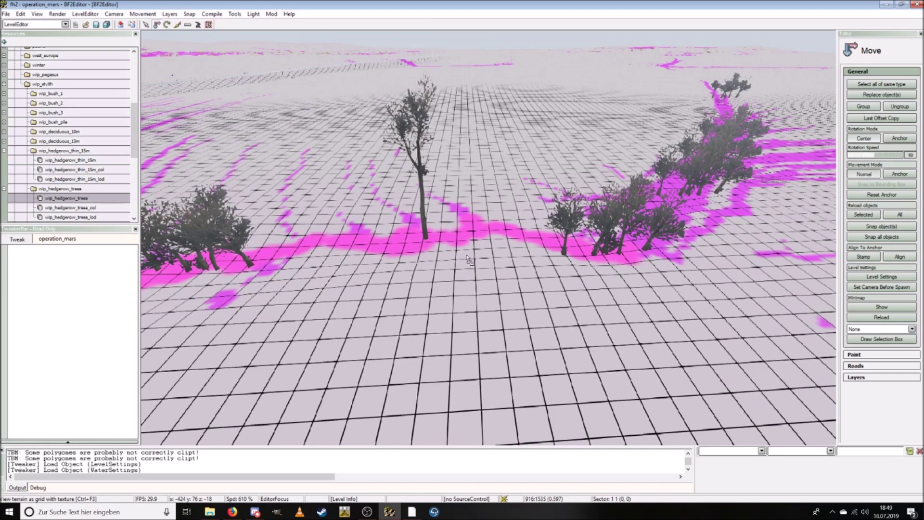
{"action": "key", "text": "ctrl+w"}
{"action": "left_click_drag", "start_coordinate": [67, 198], "coordinate": [577, 256]}
{"action": "key", "text": "ctrl+w"}
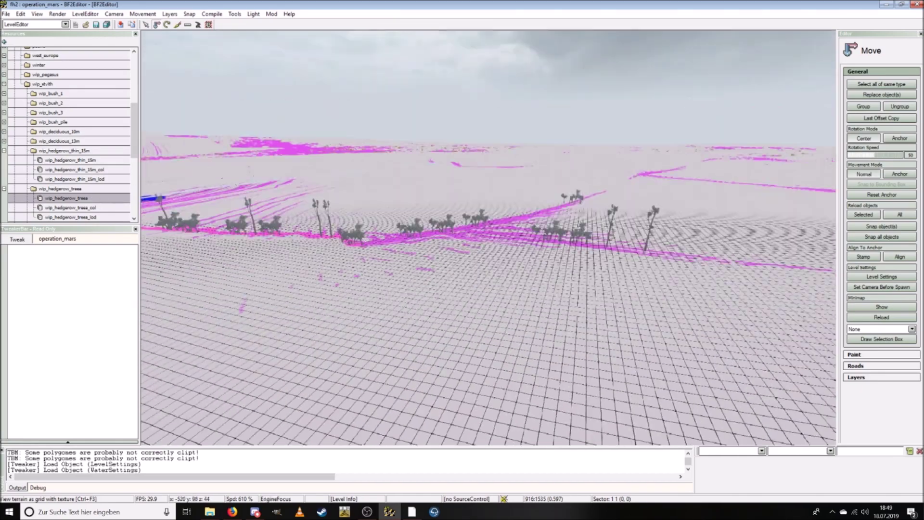
{"action": "left_click_drag", "start_coordinate": [67, 199], "coordinate": [307, 247]}
{"action": "key", "text": "ctrl+w"}
{"action": "left_click_drag", "start_coordinate": [83, 198], "coordinate": [87, 198]}
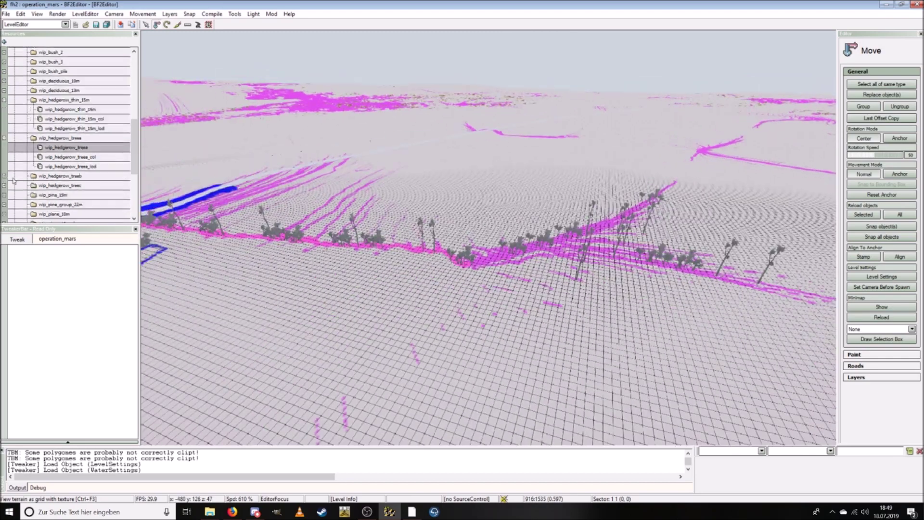
- Scatter wip_hedgerow_treeb trees along the channel and the branching slopes at its far end
{"action": "left_click", "coordinate": [87, 187]}
{"action": "left_click_drag", "start_coordinate": [460, 328], "coordinate": [486, 352]}
{"action": "key", "text": "ctrl+w"}
{"action": "left_click_drag", "start_coordinate": [79, 186], "coordinate": [357, 332]}
{"action": "left_click_drag", "start_coordinate": [587, 374], "coordinate": [572, 323]}
{"action": "left_click_drag", "start_coordinate": [60, 186], "coordinate": [412, 313]}
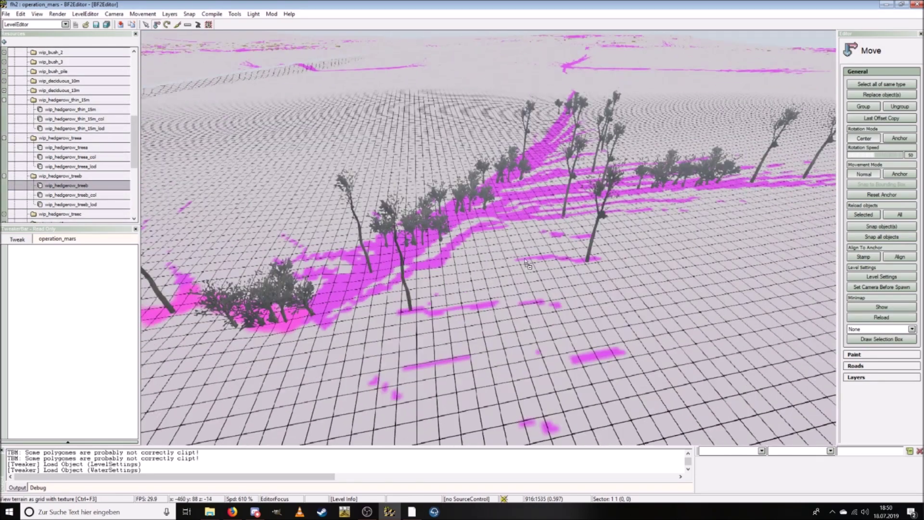
{"action": "left_click_drag", "start_coordinate": [524, 260], "coordinate": [525, 262]}
{"action": "key", "text": "ctrl+w"}
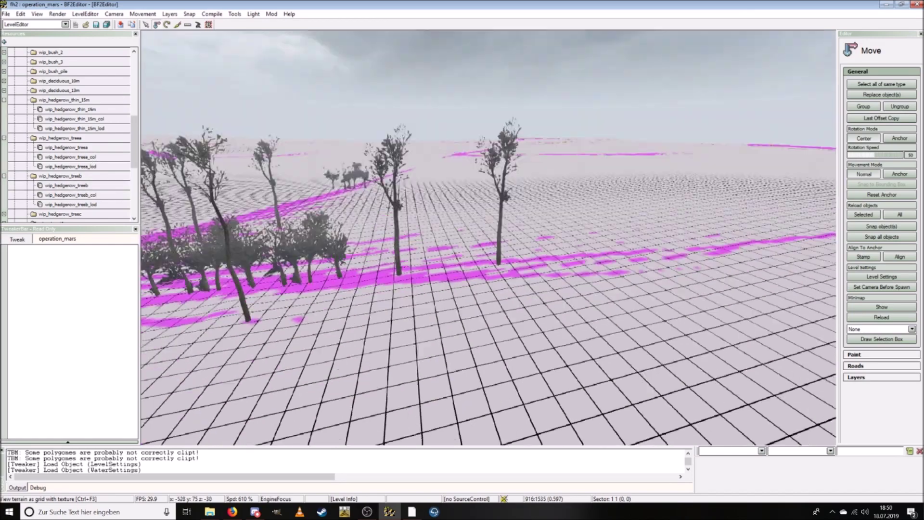
{"action": "left_click_drag", "start_coordinate": [68, 185], "coordinate": [109, 203]}
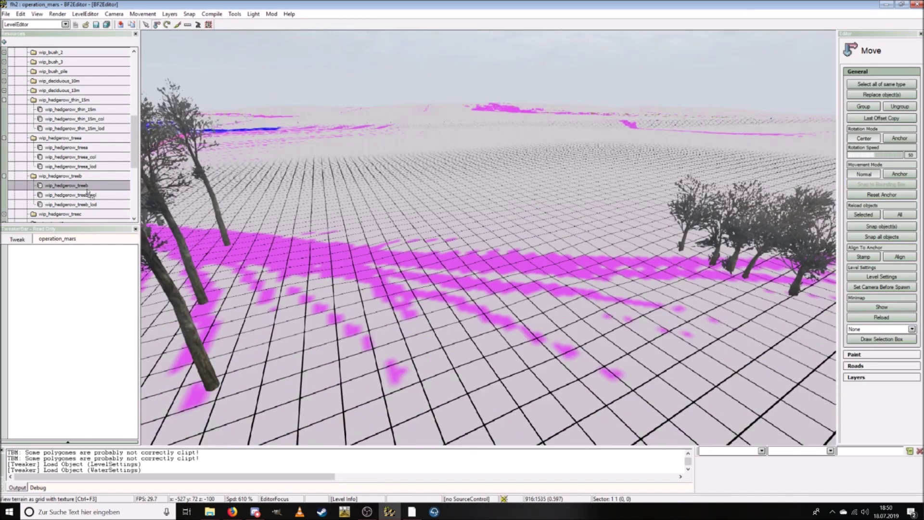
{"action": "left_click_drag", "start_coordinate": [584, 300], "coordinate": [610, 296]}
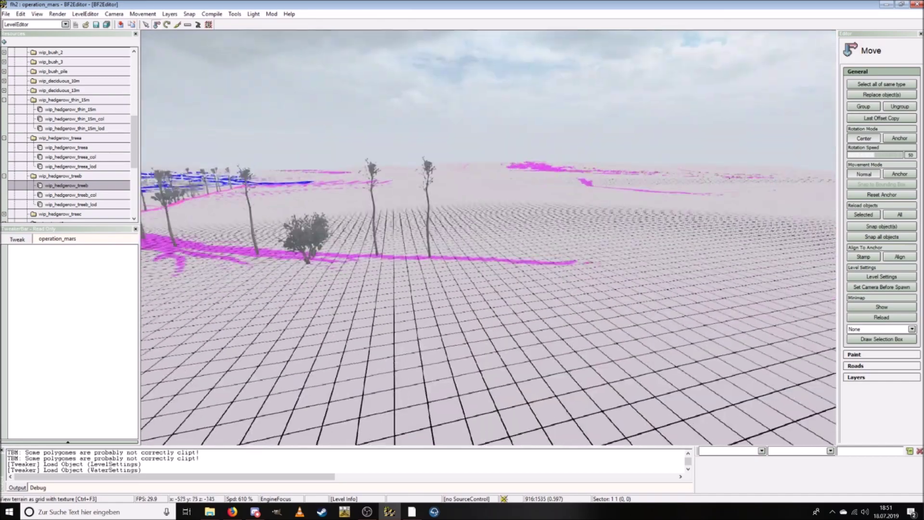
{"action": "left_click_drag", "start_coordinate": [67, 185], "coordinate": [652, 322]}
- Add wip_hedgerow_treec trees among the hedges along the channel and around its far end
{"action": "left_click", "coordinate": [4, 213]}
{"action": "scroll", "coordinate": [101, 196], "scroll_direction": "down", "scroll_amount": 1}
{"action": "left_click", "coordinate": [101, 196]}
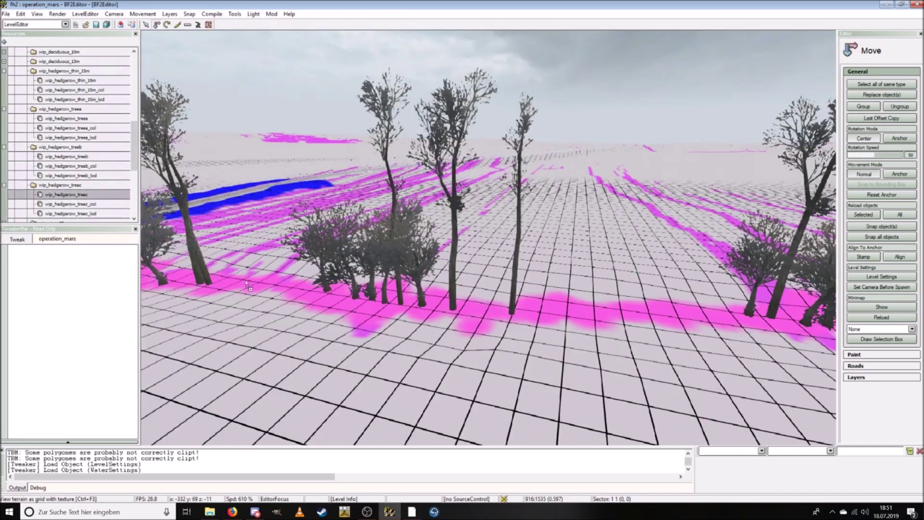
{"action": "left_click_drag", "start_coordinate": [210, 275], "coordinate": [210, 277]}
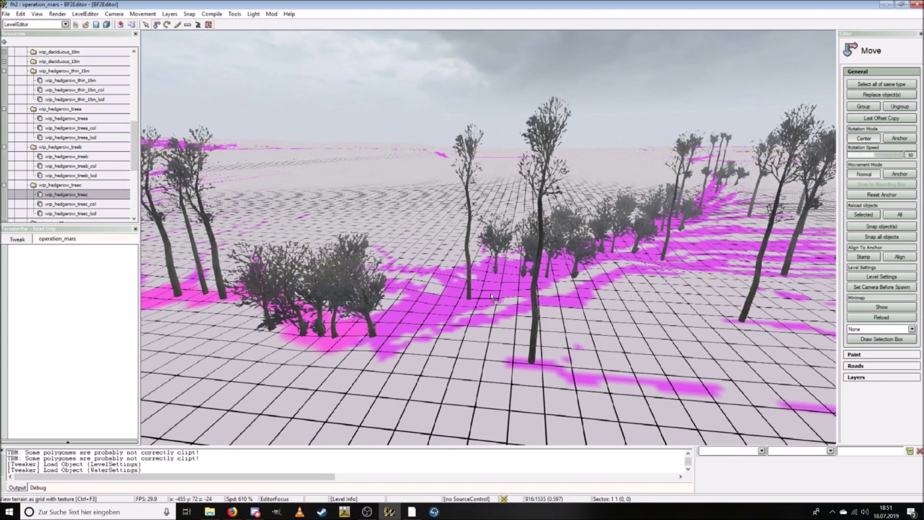
{"action": "left_click_drag", "start_coordinate": [67, 194], "coordinate": [571, 319]}
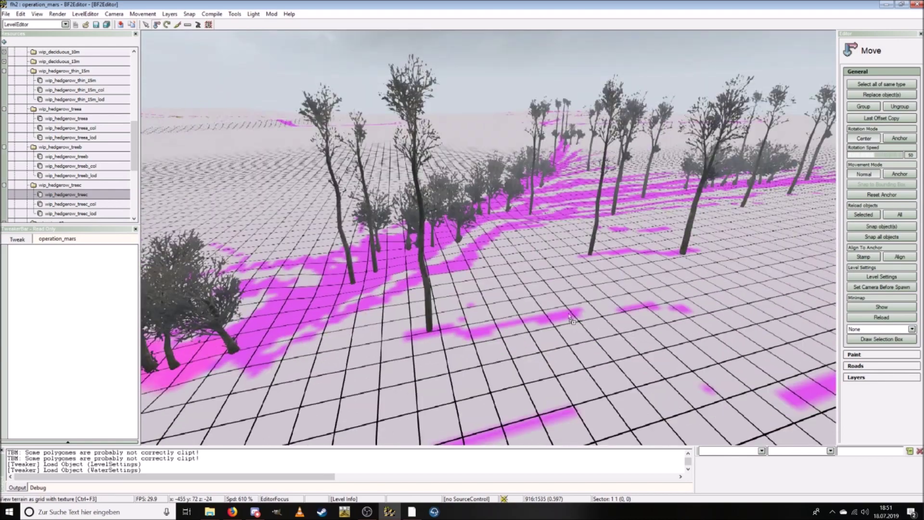
{"action": "left_click_drag", "start_coordinate": [84, 194], "coordinate": [514, 315]}
- Choose the wip_plane_10m tree and place it among the vegetation along the channel
{"action": "scroll", "coordinate": [68, 163], "scroll_direction": "down", "scroll_amount": 3}
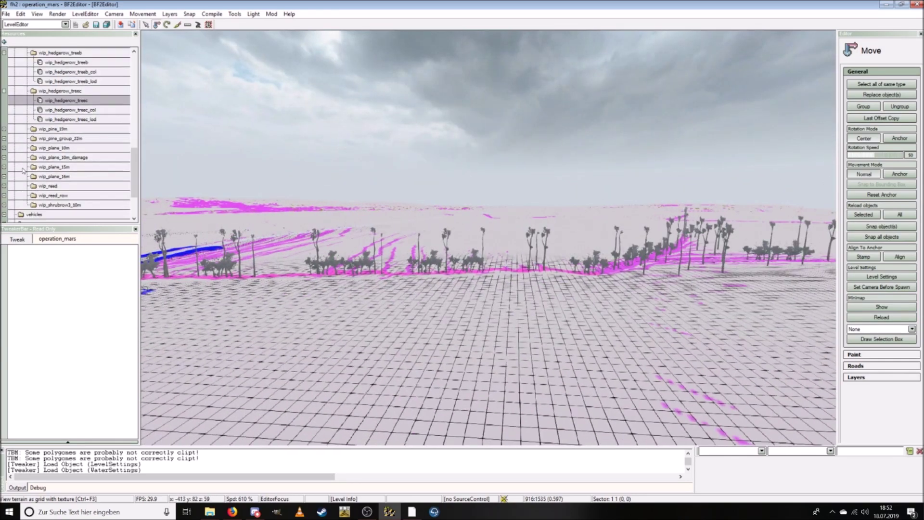
{"action": "left_click", "coordinate": [3, 148]}
{"action": "left_click", "coordinate": [60, 157]}
{"action": "left_click_drag", "start_coordinate": [81, 158], "coordinate": [88, 167]}
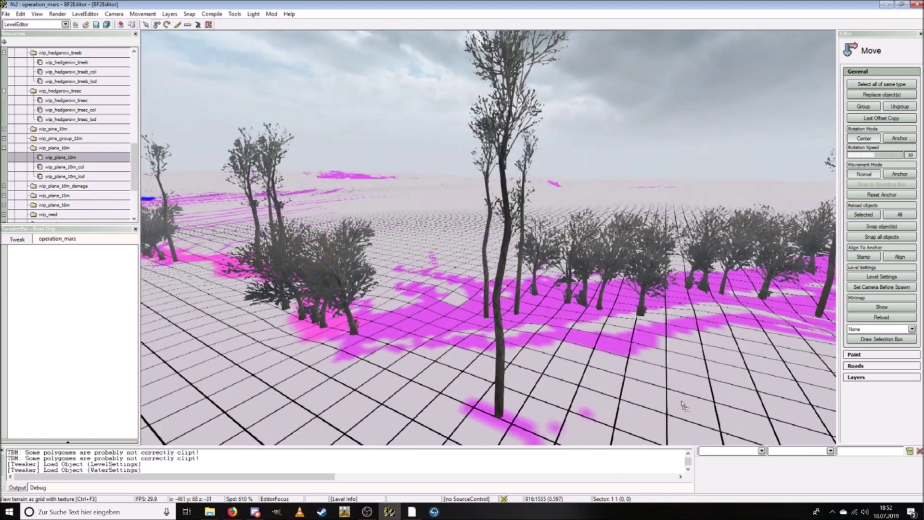
- Place wip_plane_16m and wip_plane_15m trees along the channel's tree line
{"action": "left_click", "coordinate": [4, 205]}
{"action": "left_click_drag", "start_coordinate": [61, 185], "coordinate": [461, 319]}
{"action": "left_click_drag", "start_coordinate": [528, 345], "coordinate": [510, 304]}
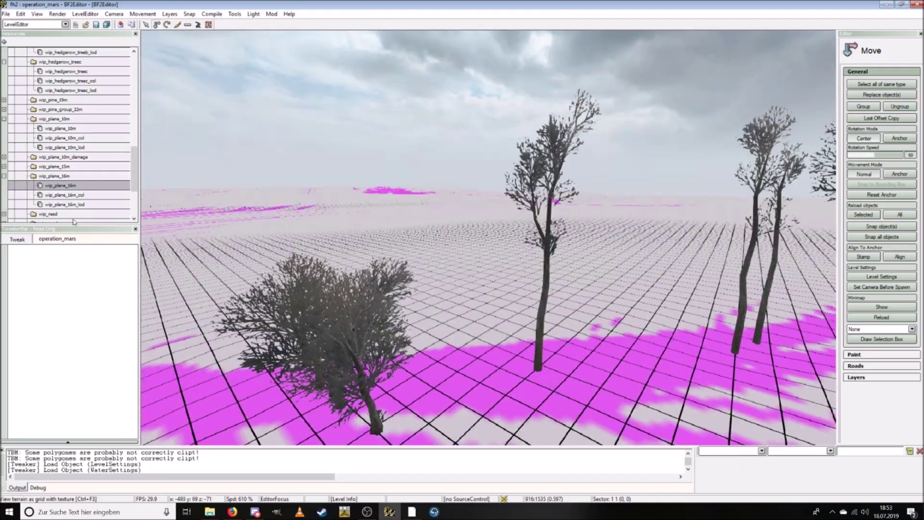
{"action": "left_click", "coordinate": [3, 166]}
{"action": "left_click_drag", "start_coordinate": [61, 175], "coordinate": [556, 317]}
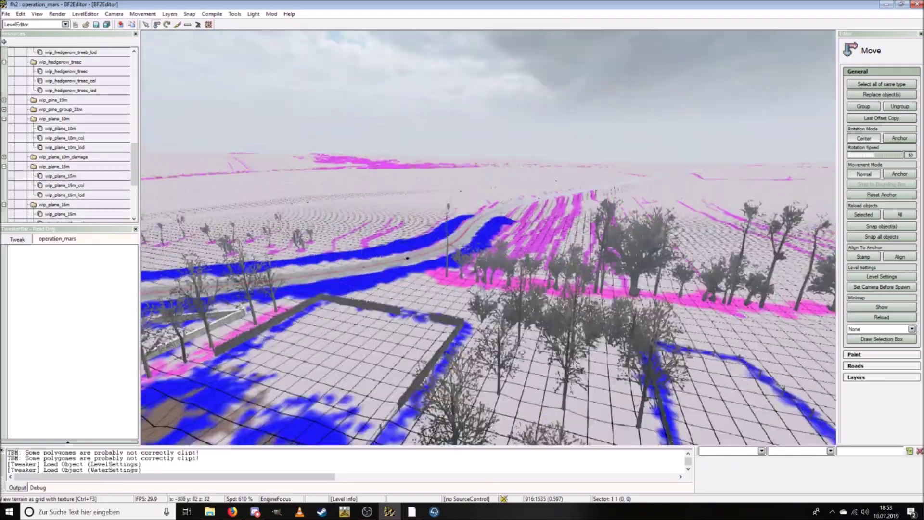
- Reposition the wip_hedgerow_thin_15m hedges at the channel's start beside the main road's bend
{"action": "left_click", "coordinate": [424, 423]}
{"action": "left_click", "coordinate": [167, 24]}
{"action": "left_click", "coordinate": [156, 24]}
{"action": "left_click_drag", "start_coordinate": [67, 218], "coordinate": [567, 320]}
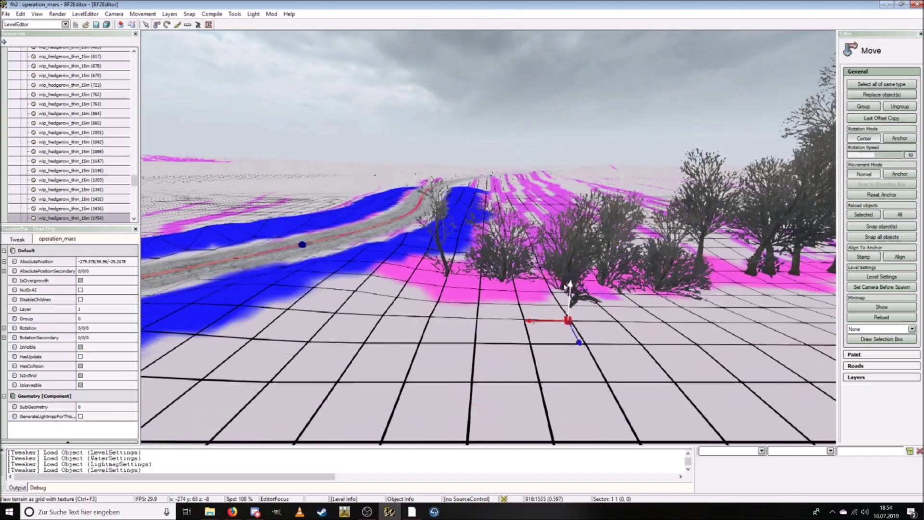
{"action": "left_click_drag", "start_coordinate": [67, 218], "coordinate": [552, 292]}
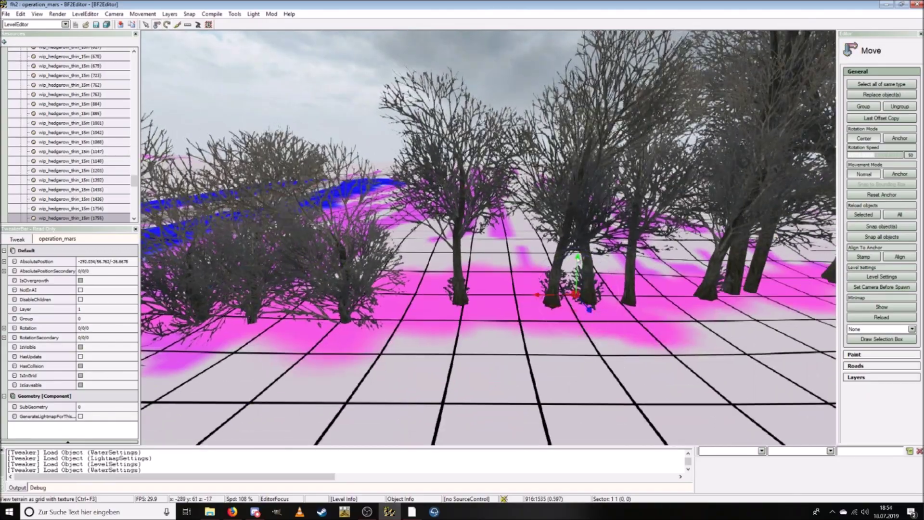
- Adjust the placement of individual wip_plane, wip_hedgerow_treea, wip_hedgerow_treeb and hedge objects farther along the channel
{"action": "left_click_drag", "start_coordinate": [67, 52], "coordinate": [469, 257]}
{"action": "left_click_drag", "start_coordinate": [60, 52], "coordinate": [582, 244]}
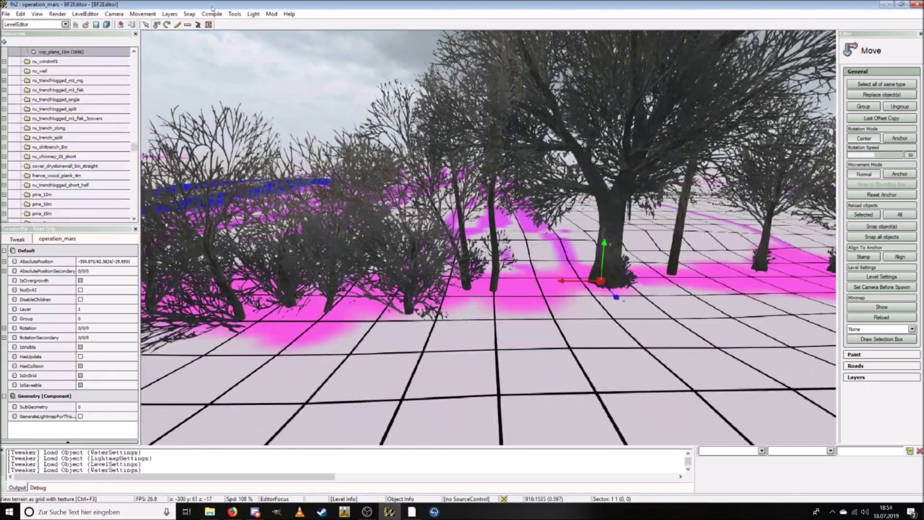
{"action": "left_click_drag", "start_coordinate": [67, 51], "coordinate": [468, 291]}
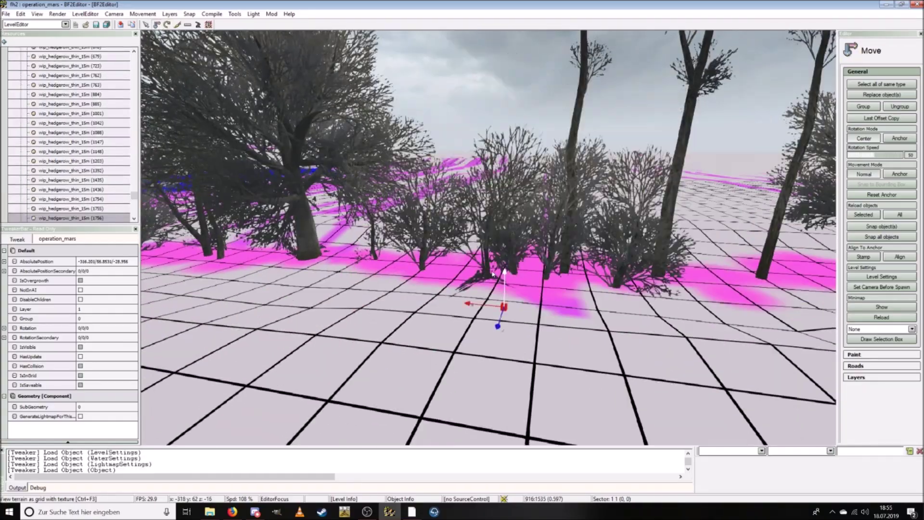
{"action": "left_click_drag", "start_coordinate": [67, 51], "coordinate": [585, 284]}
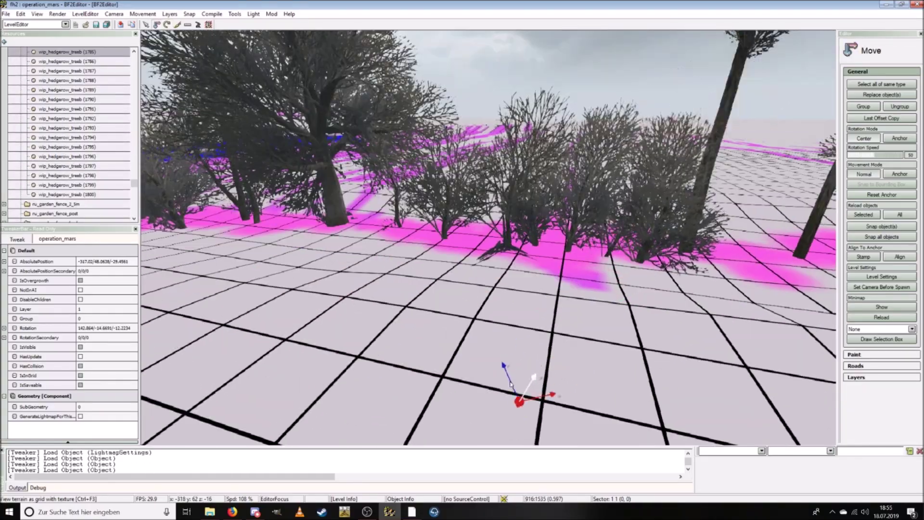
{"action": "left_click_drag", "start_coordinate": [67, 51], "coordinate": [505, 246]}
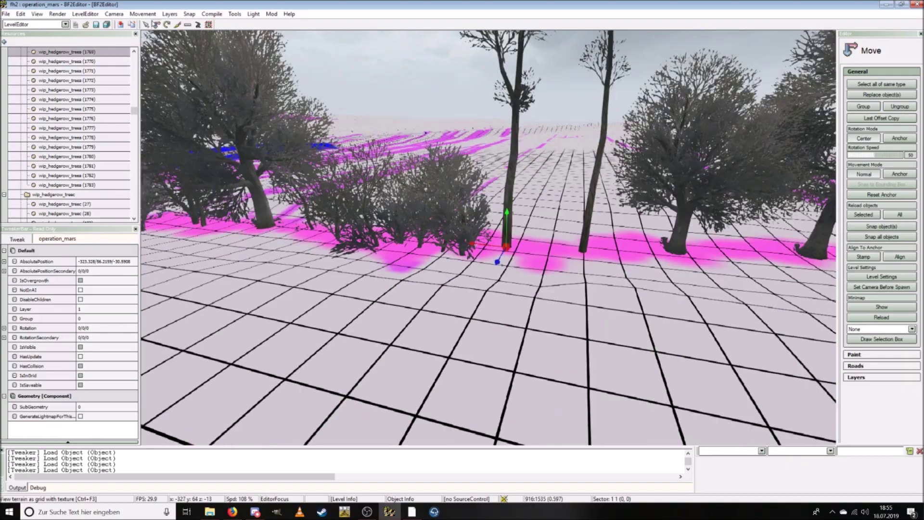
{"action": "left_click_drag", "start_coordinate": [67, 51], "coordinate": [432, 250]}
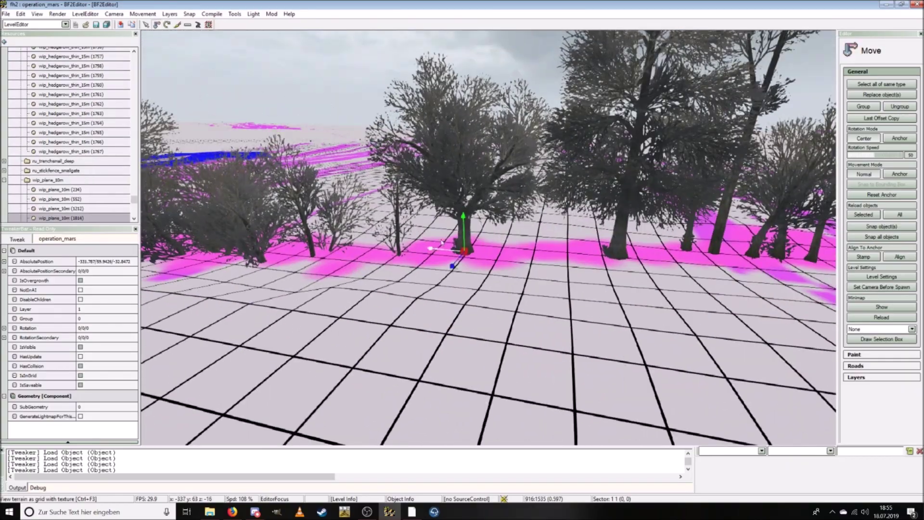
- Move and rotate individual wip_hedgerow_thin_15m hedges so they sit among the trees and follow the channel's slope
{"action": "left_click", "coordinate": [156, 24]}
{"action": "left_click_drag", "start_coordinate": [68, 218], "coordinate": [329, 243]}
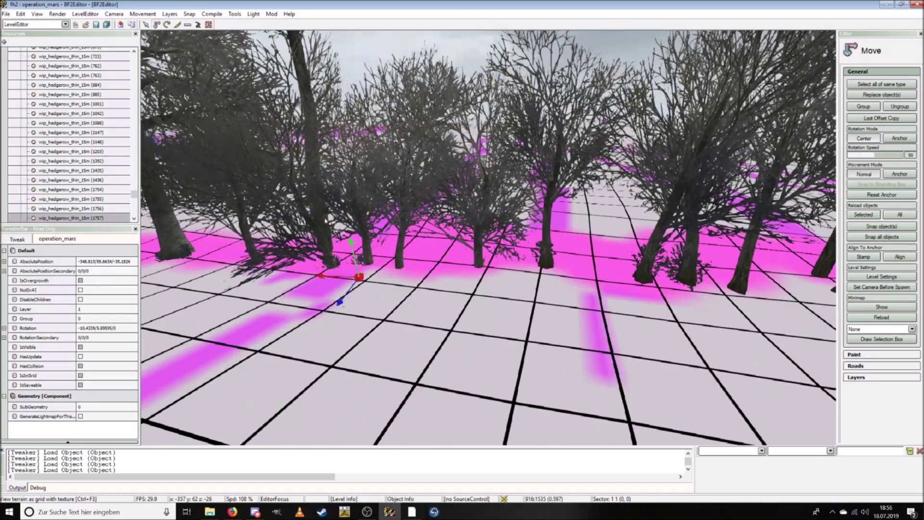
{"action": "left_click", "coordinate": [322, 236]}
{"action": "key", "text": "e"}
{"action": "left_click", "coordinate": [429, 284]}
{"action": "key", "text": "3"}
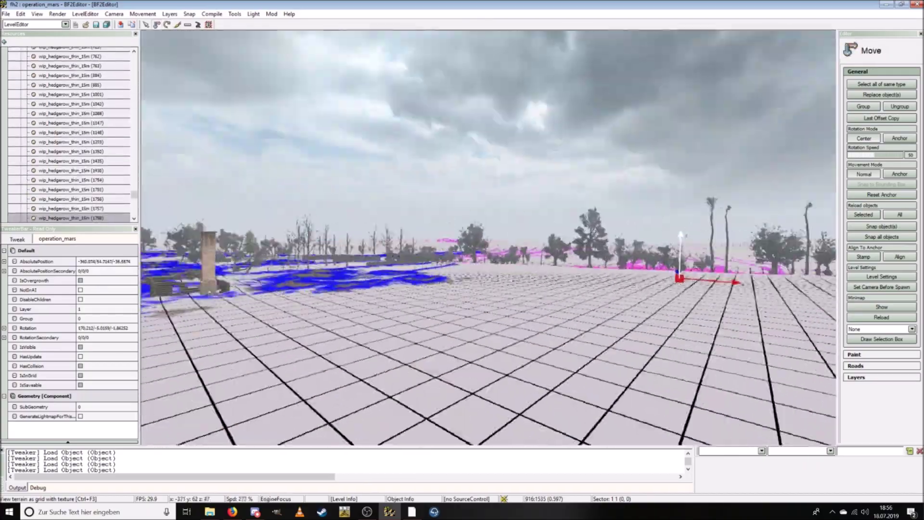
- Adjust wip_hedgerow_treeb trees and rotate the neighbouring wip_hedgerow_thin_15m hedges to fit the channel's terrain
{"action": "left_click", "coordinate": [395, 294]}
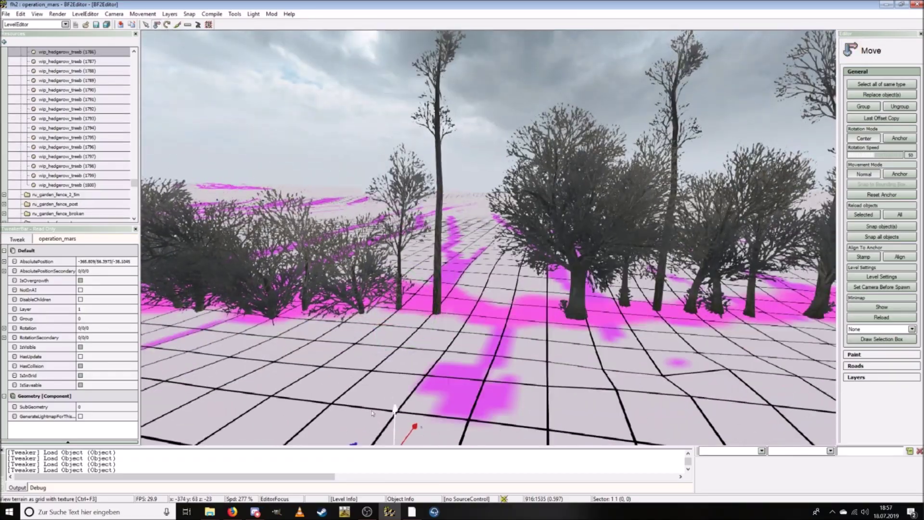
{"action": "key", "text": "2"}
{"action": "key", "text": "d"}
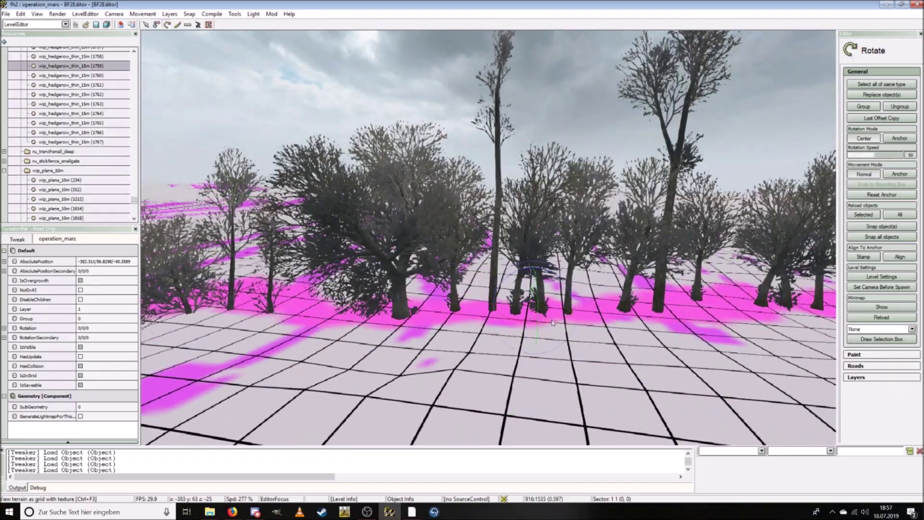
{"action": "left_click", "coordinate": [448, 287]}
{"action": "key", "text": "2"}
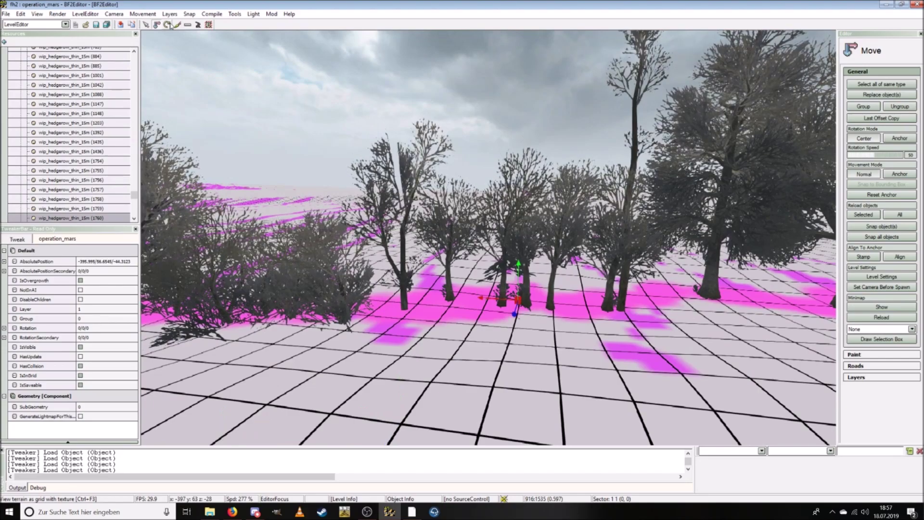
{"action": "left_click", "coordinate": [625, 270]}
{"action": "key", "text": "3"}
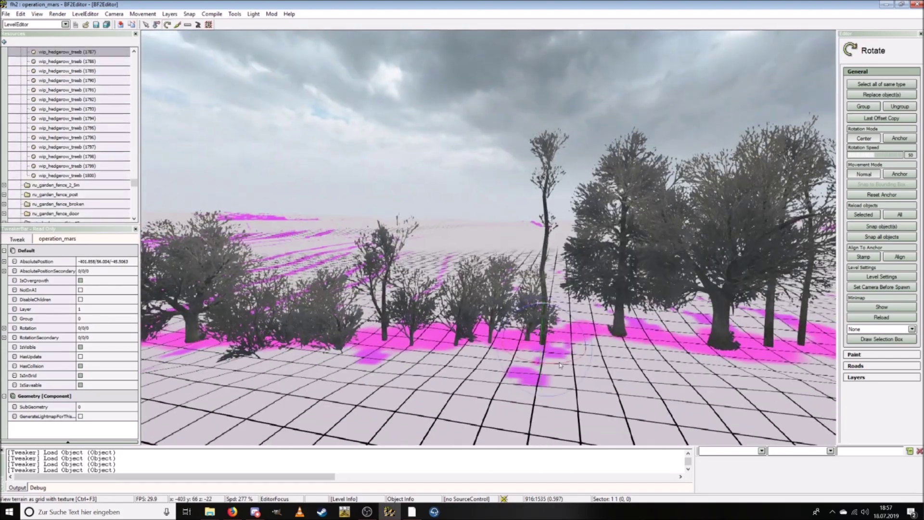
- Check the area in hemimap mode, return to the textured grid view and adjust a wip_hedgerow_treec tree beside the channel
{"action": "left_click", "coordinate": [56, 15]}
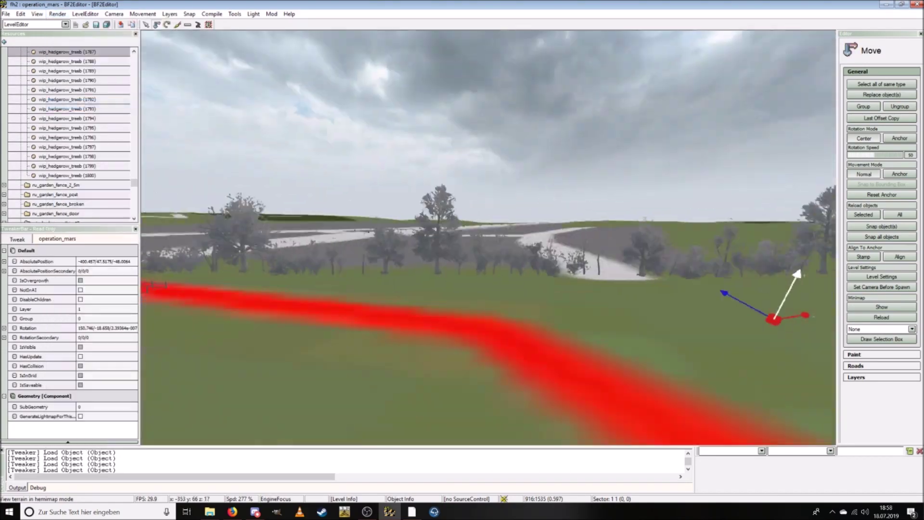
{"action": "left_click", "coordinate": [57, 14]}
{"action": "left_click", "coordinate": [621, 412]}
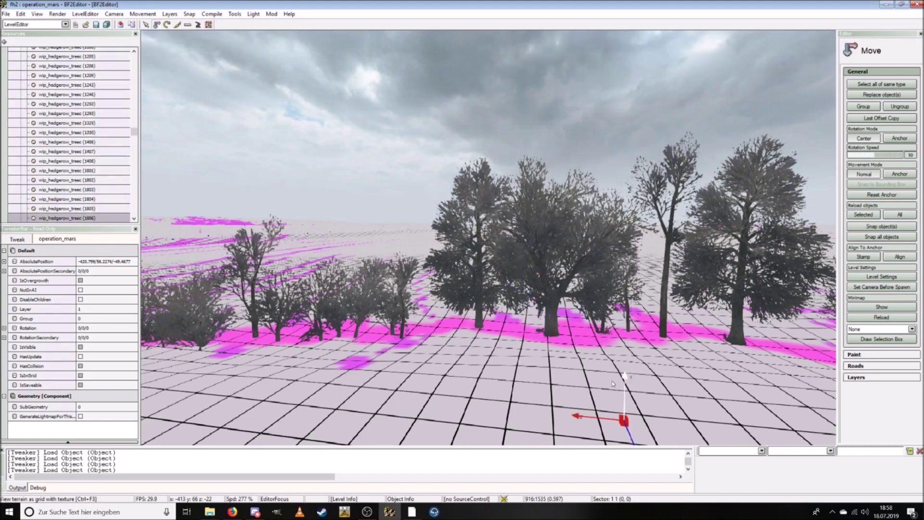
- Lower and tilt the wip_hedgerow_thin_15m hedge at the channel's corner to fit the ground
{"action": "left_click", "coordinate": [595, 315]}
{"action": "key", "text": "2"}
{"action": "left_click", "coordinate": [424, 268]}
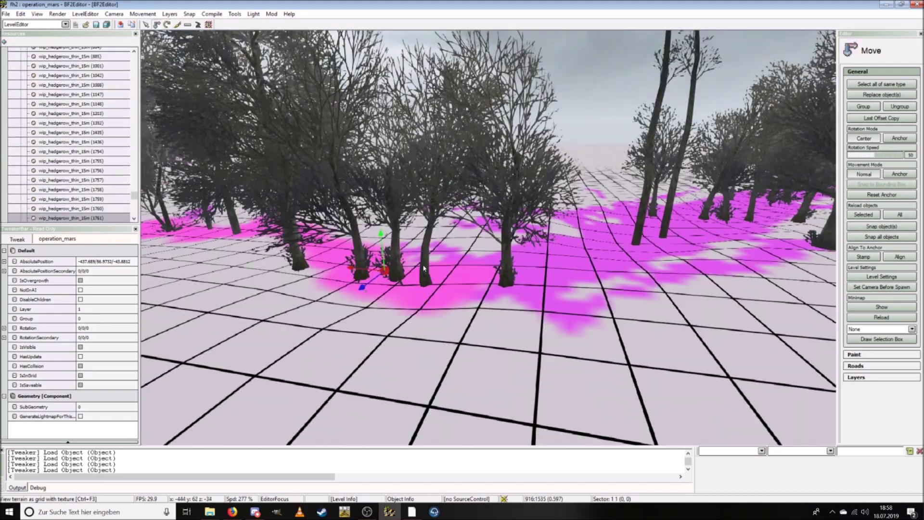
{"action": "left_click_drag", "start_coordinate": [350, 264], "coordinate": [362, 252]}
{"action": "key", "text": "d"}
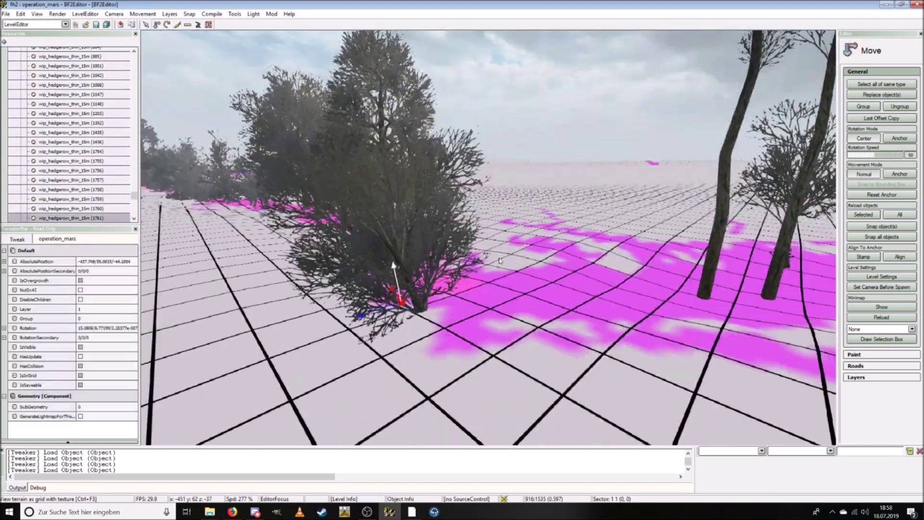
{"action": "left_click", "coordinate": [656, 264]}
{"action": "left_click", "coordinate": [452, 250]}
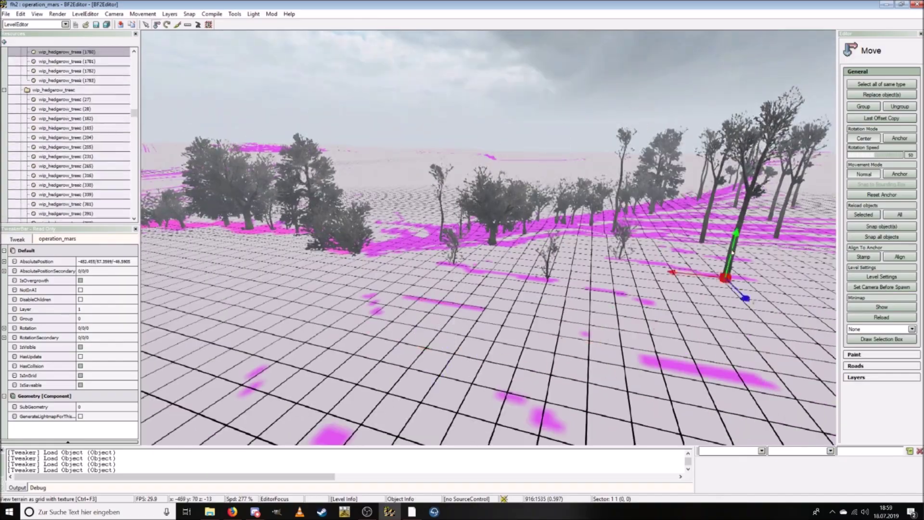
- Adjust a wip_hedgerow_treea tree beyond the channel's corner and fit the nearby wip_hedgerow_thin_15m hedge to the slope
{"action": "left_click", "coordinate": [726, 269]}
{"action": "left_click", "coordinate": [428, 308]}
{"action": "key", "text": "3"}
{"action": "key", "text": "2"}
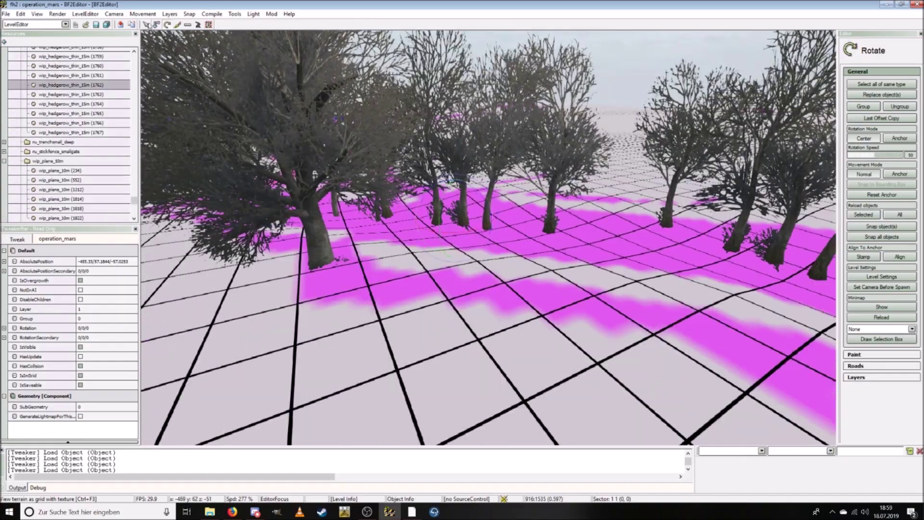
{"action": "left_click", "coordinate": [156, 25]}
- Lower the tall wip_hedgerow_treea trees standing on the patchy painted slope into the ground
{"action": "left_click", "coordinate": [590, 248]}
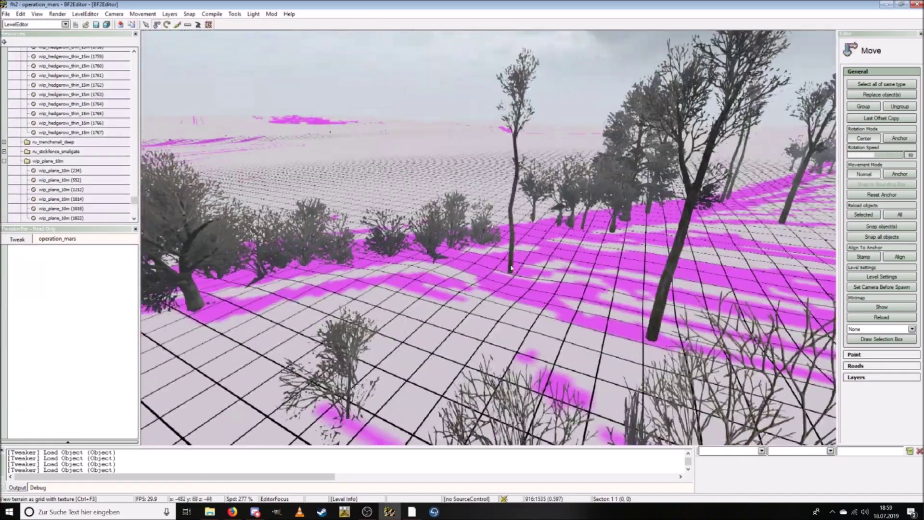
{"action": "left_click", "coordinate": [648, 319]}
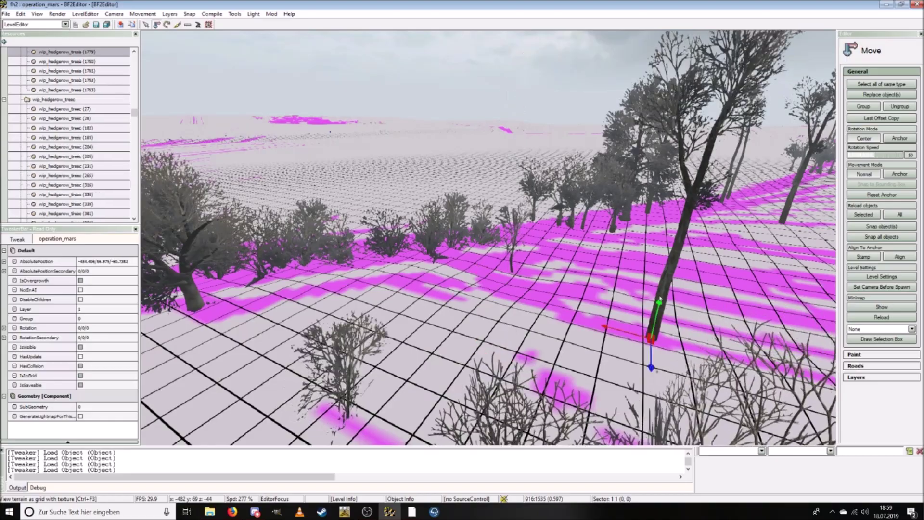
{"action": "left_click", "coordinate": [506, 380]}
{"action": "key", "text": "3"}
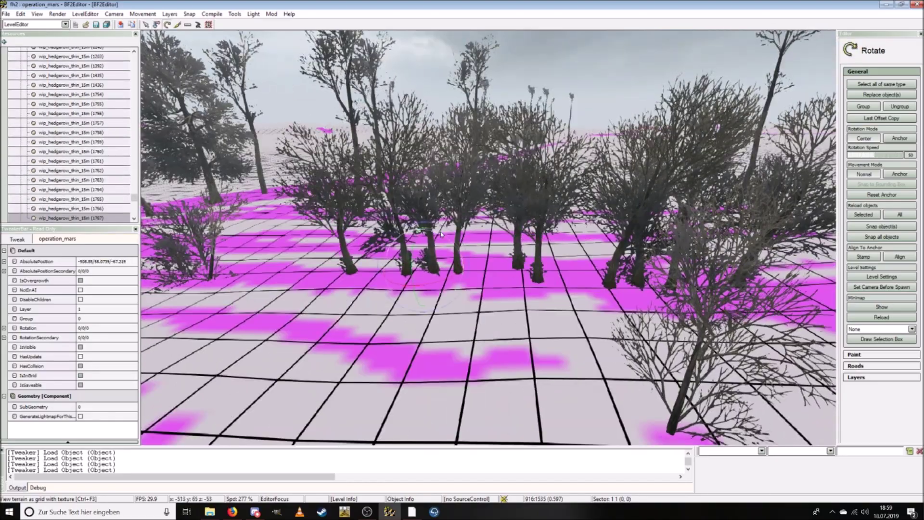
- Rotate and move the wip_hedgerow_thin_15m hedge in the dense clump and adjust the wip_hedgerow_treea tree near it
{"action": "key", "text": "2"}
{"action": "left_click", "coordinate": [458, 283]}
{"action": "key", "text": "3"}
{"action": "left_click", "coordinate": [598, 385]}
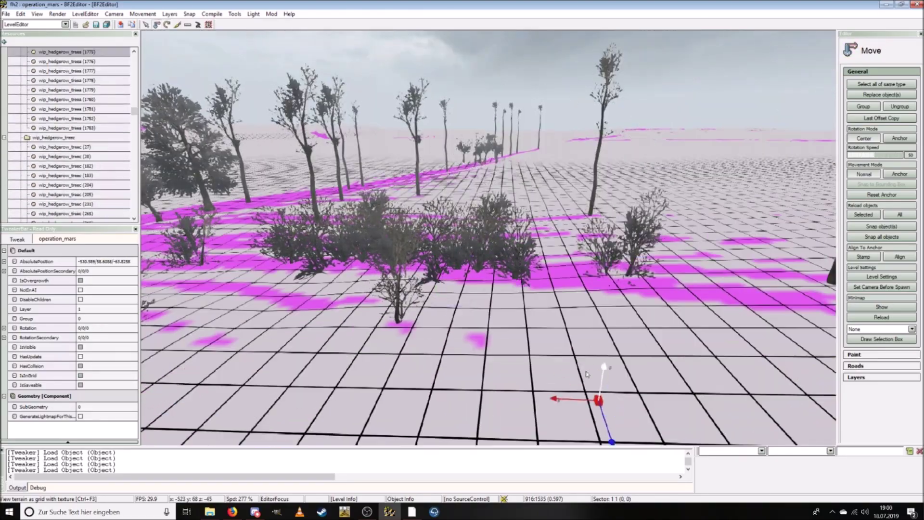
{"action": "key", "text": "3"}
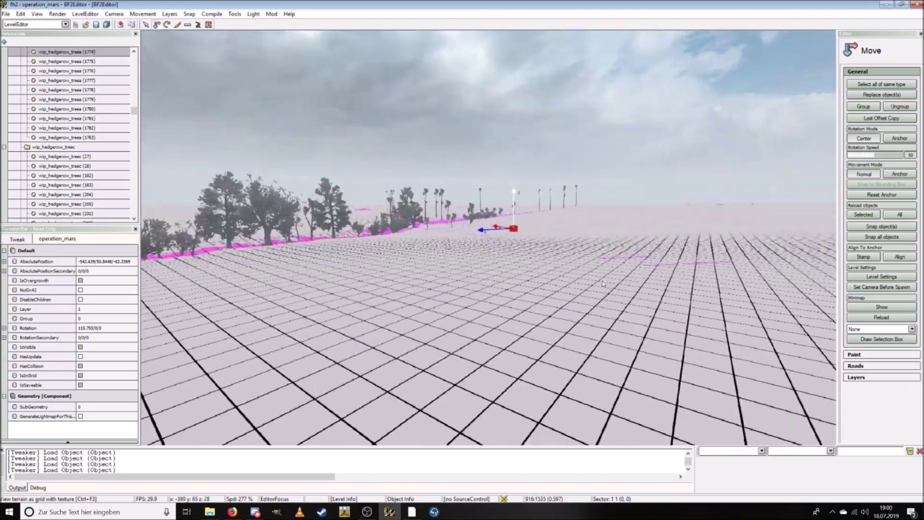
- Lower the isolated tall wip_hedgerow_treea trees farther along the painted line
{"action": "left_click", "coordinate": [542, 307]}
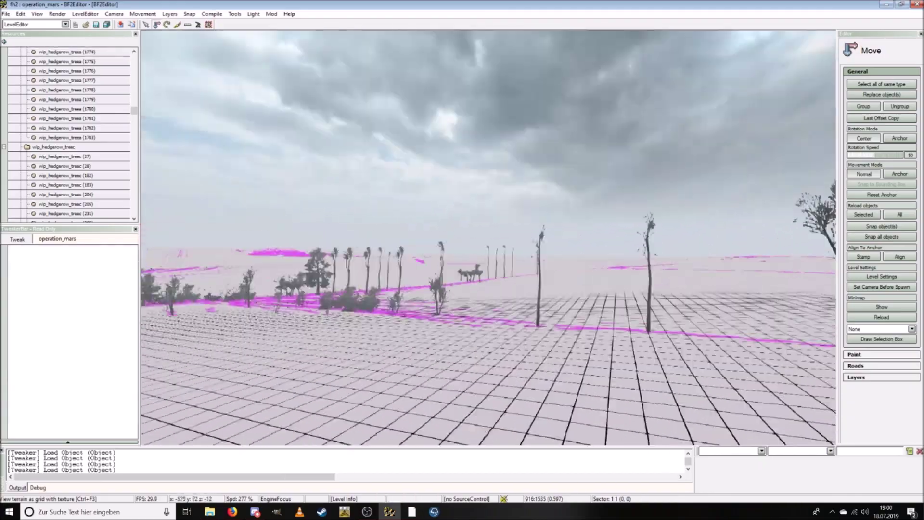
{"action": "left_click", "coordinate": [455, 387]}
{"action": "left_click", "coordinate": [576, 421]}
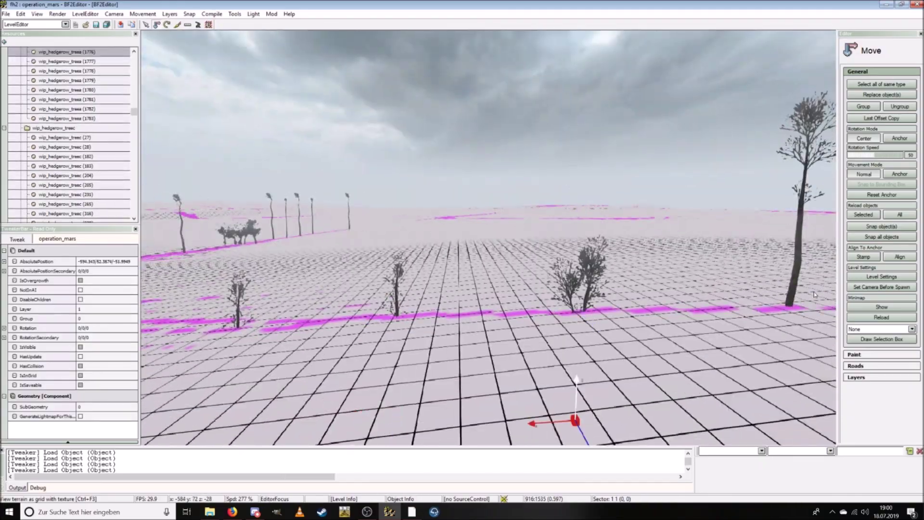
{"action": "left_click", "coordinate": [565, 351]}
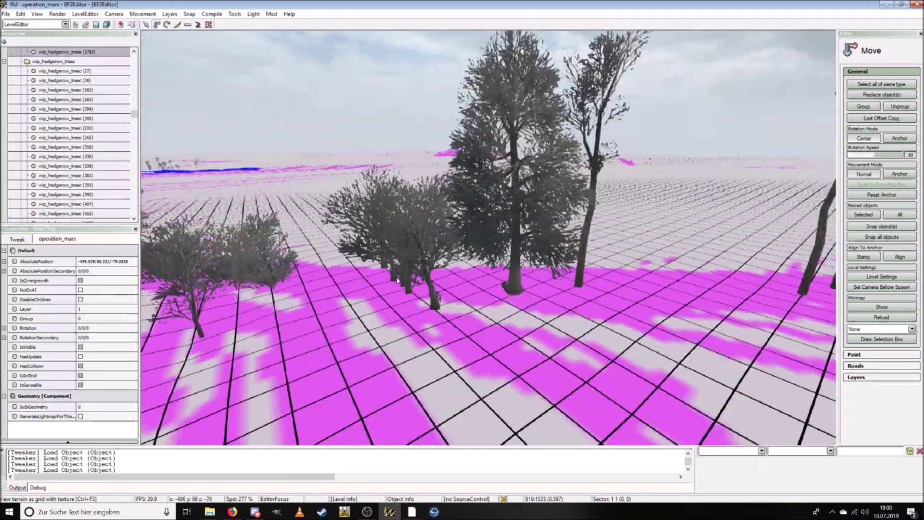
- Rotate and lower the wip_hedgerow_thin_15m hedge beside the large conifer-shaped tree to match the slope
{"action": "left_click", "coordinate": [509, 300]}
{"action": "key", "text": "3"}
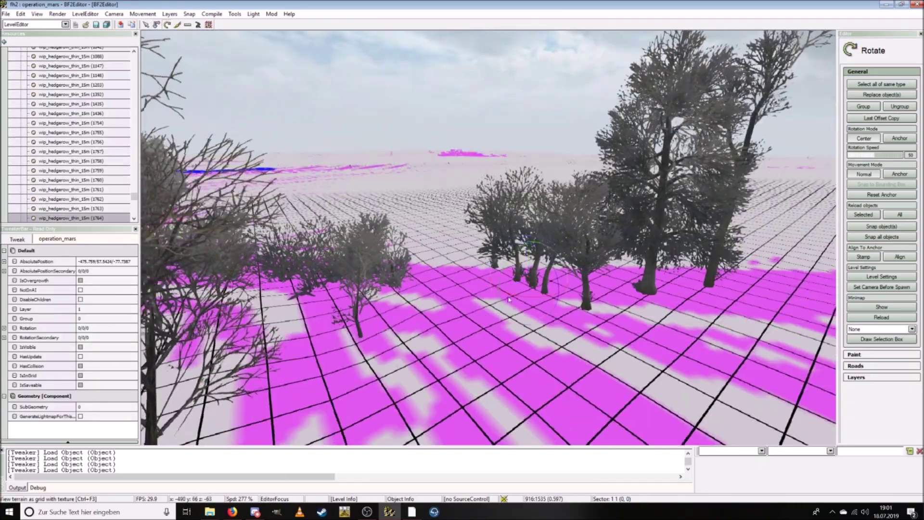
{"action": "key", "text": "2"}
{"action": "left_click", "coordinate": [513, 269]}
{"action": "left_click_drag", "start_coordinate": [514, 263], "coordinate": [514, 269]}
{"action": "key", "text": "3"}
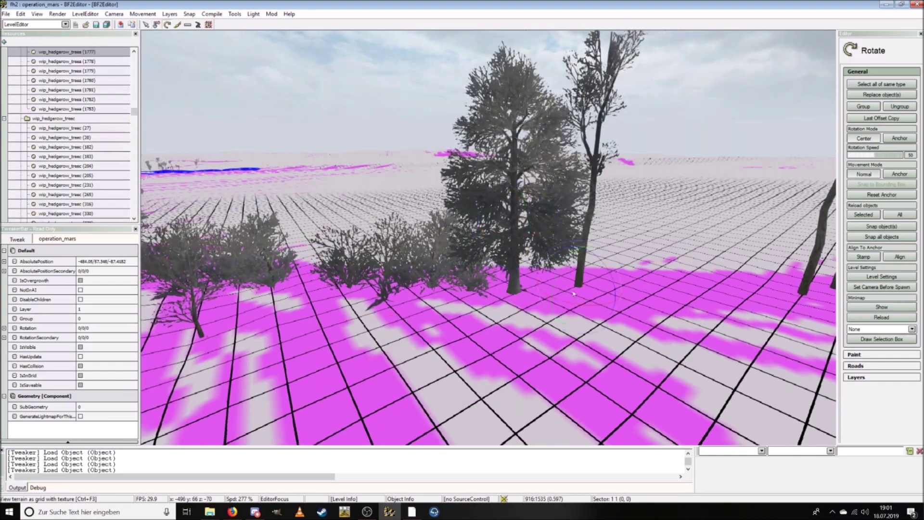
- Adjust the height of the remaining wip_hedgerow_treea and wip_hedgerow_treec trees along the painted slope
{"action": "left_click", "coordinate": [530, 307]}
{"action": "left_click", "coordinate": [559, 323]}
{"action": "left_click", "coordinate": [400, 250]}
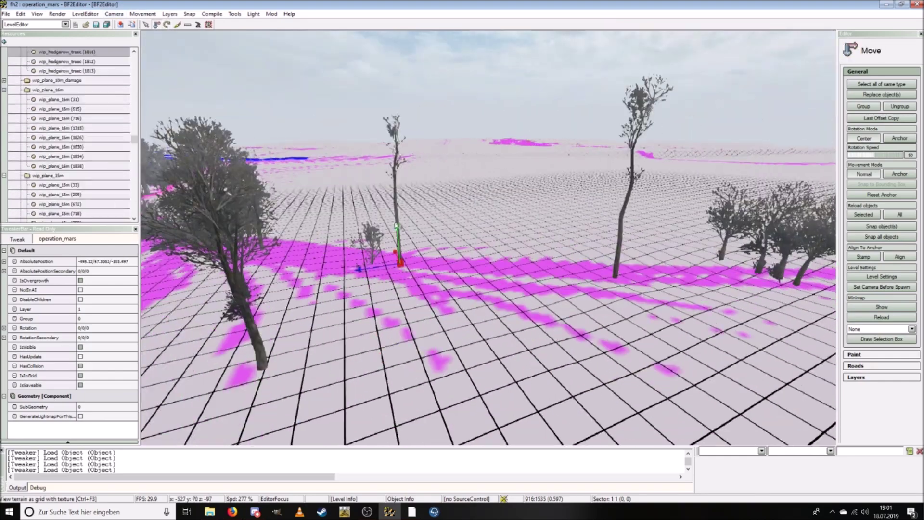
{"action": "left_click", "coordinate": [477, 271]}
{"action": "left_click", "coordinate": [621, 263]}
{"action": "left_click", "coordinate": [660, 362]}
{"action": "left_click", "coordinate": [386, 380]}
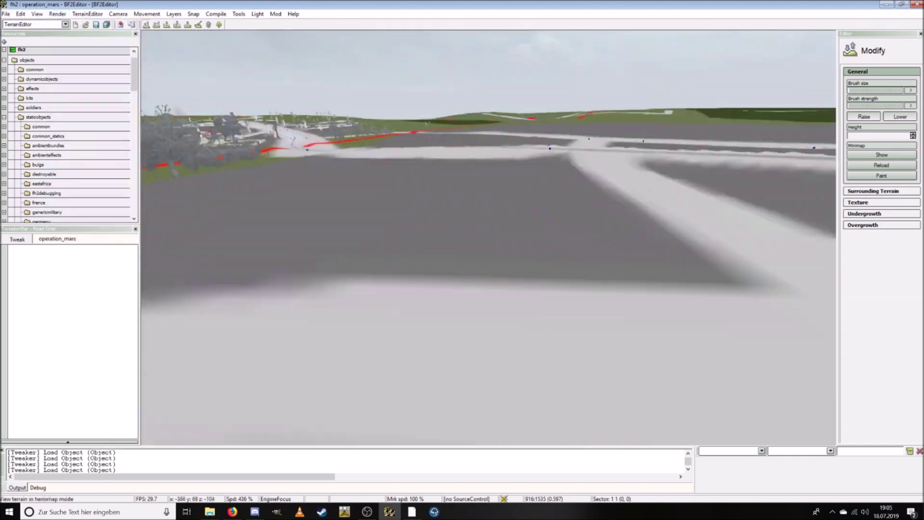
- Show the textured terrain grid, switch to the LevelEditor and move a ru_chimney_01_short into the field beside the hedgerow
{"action": "key", "text": "ctrl+F3"}
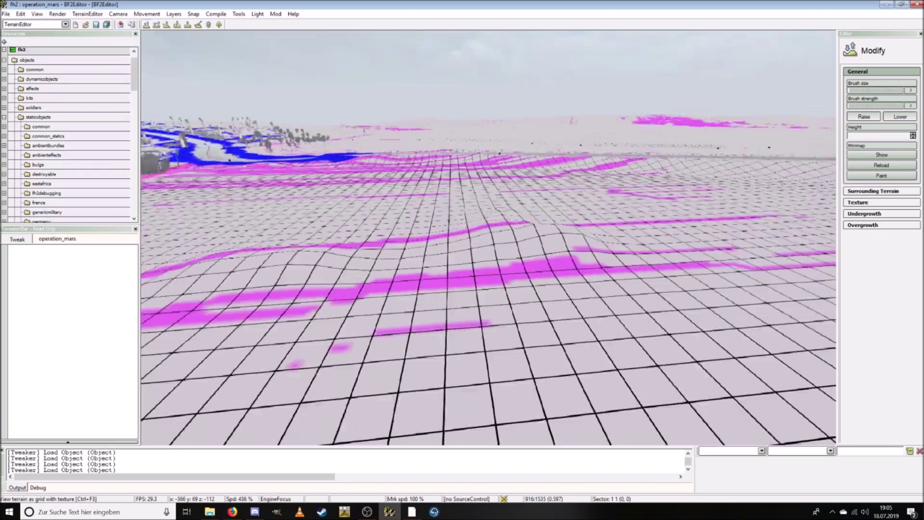
{"action": "left_click", "coordinate": [36, 25]}
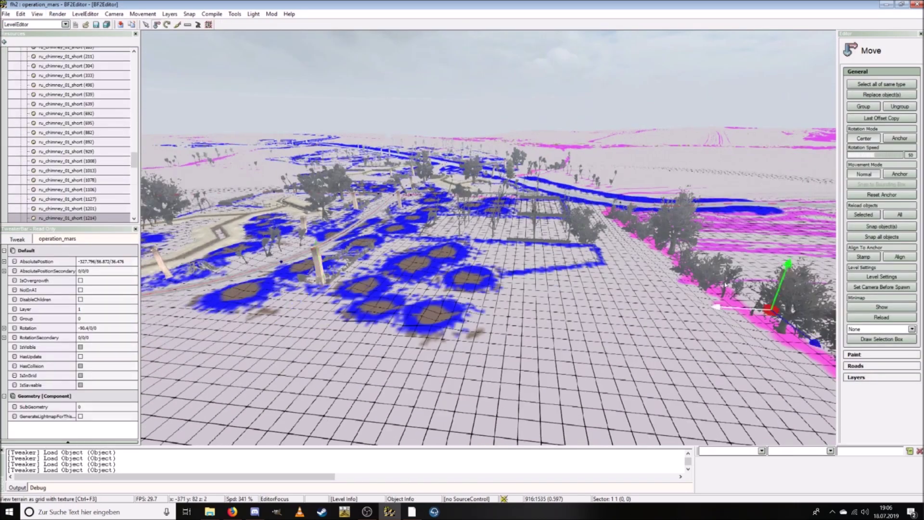
{"action": "key", "text": "3"}
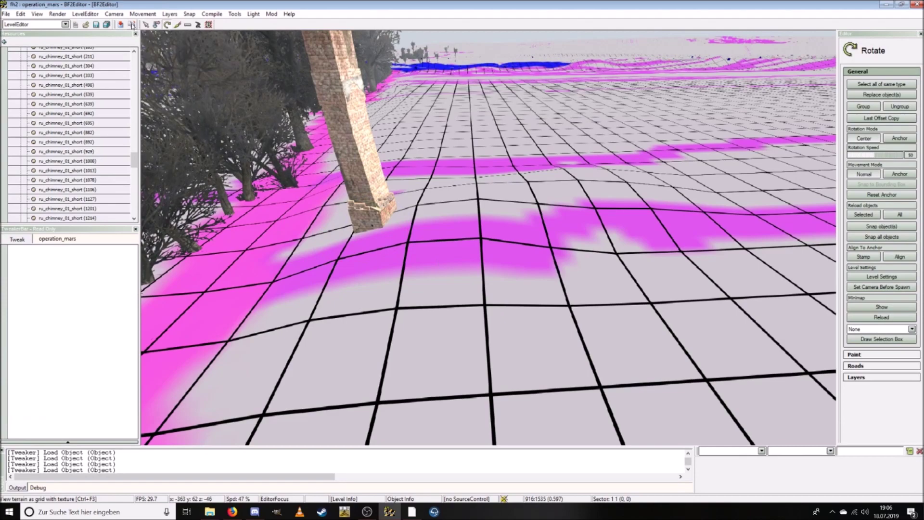
{"action": "key", "text": "2"}
{"action": "left_click_drag", "start_coordinate": [367, 247], "coordinate": [630, 197], "text": "shift"}
{"action": "key", "text": "ctrl+w"}
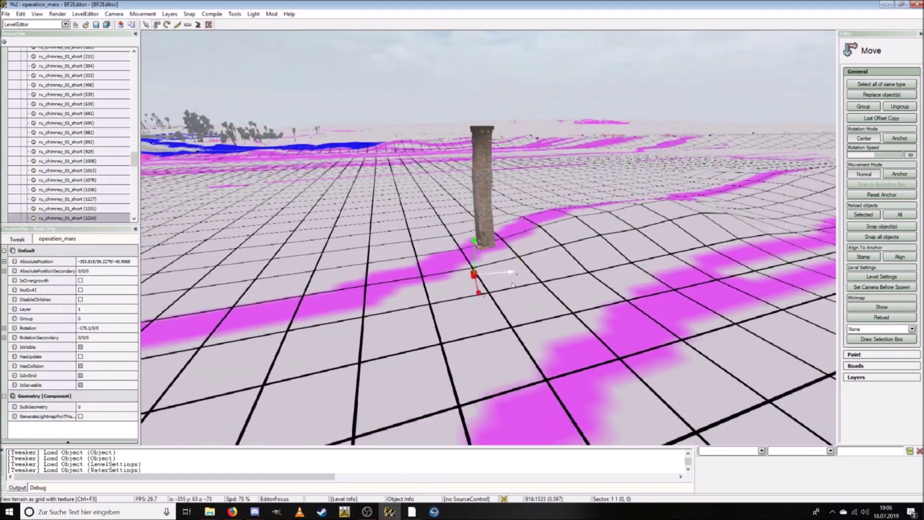
- Rotate the ru_chimney_01_short and place tilted, partly sunken copies of it between the road and the hedgerow
{"action": "key", "text": "3"}
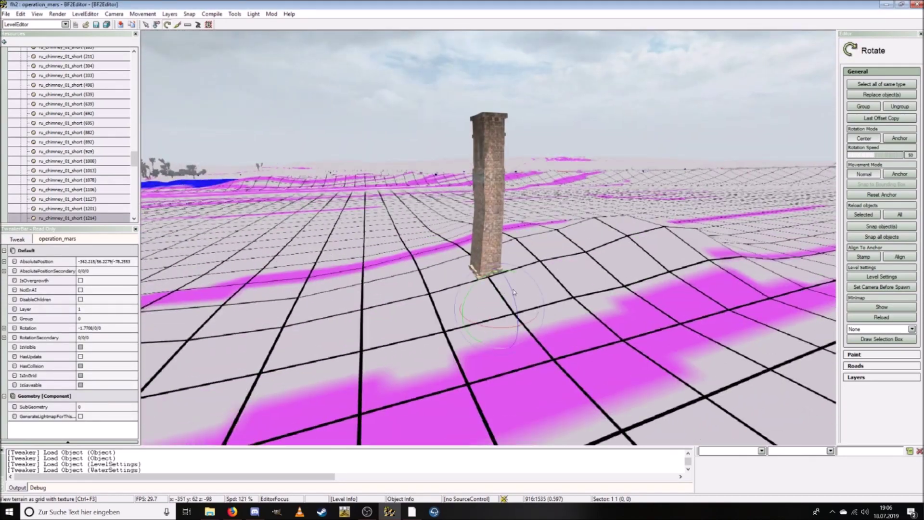
{"action": "key", "text": "2"}
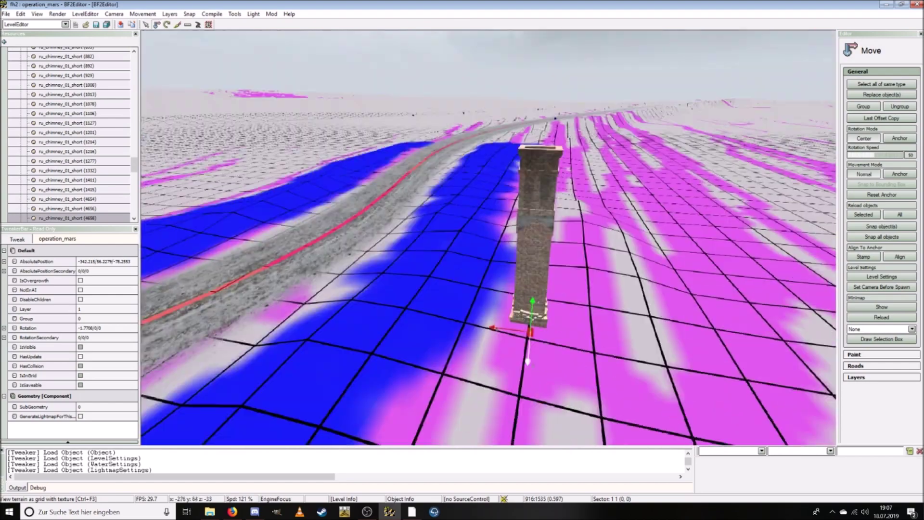
{"action": "key", "text": "2"}
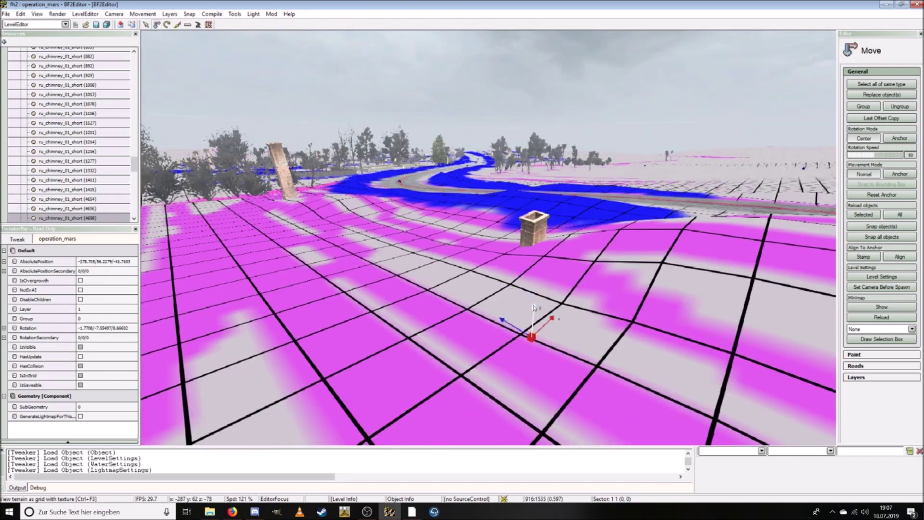
{"action": "key", "text": "2"}
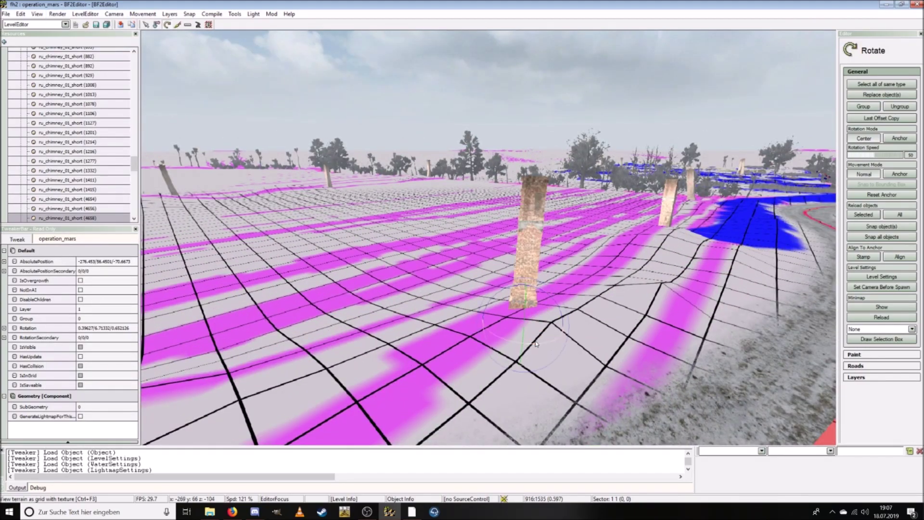
- Choose ru_stickfence_5m from the russia fences and show the terrain in hemimap mode
{"action": "scroll", "coordinate": [115, 76], "scroll_direction": "up", "scroll_amount": 15}
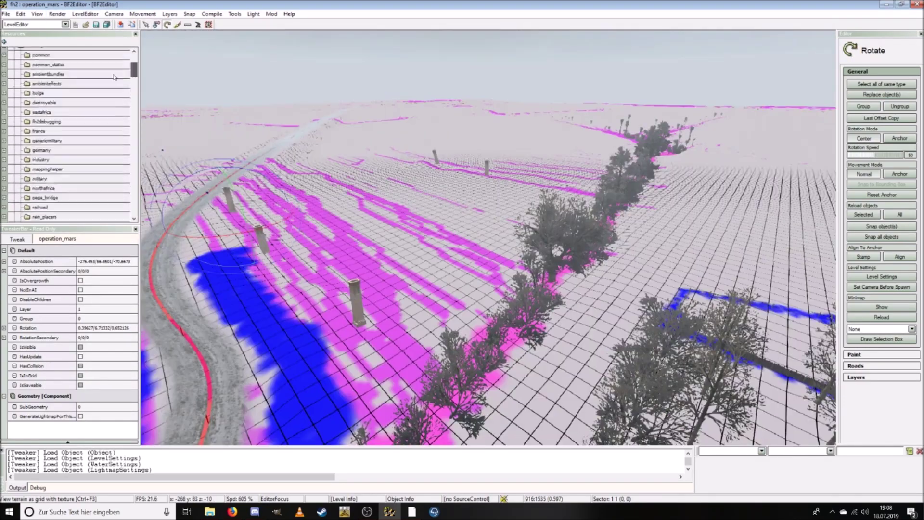
{"action": "left_click", "coordinate": [4, 184]}
{"action": "left_click", "coordinate": [75, 193]}
{"action": "key", "text": "2"}
{"action": "left_click", "coordinate": [58, 14]}
{"action": "left_click", "coordinate": [82, 173]}
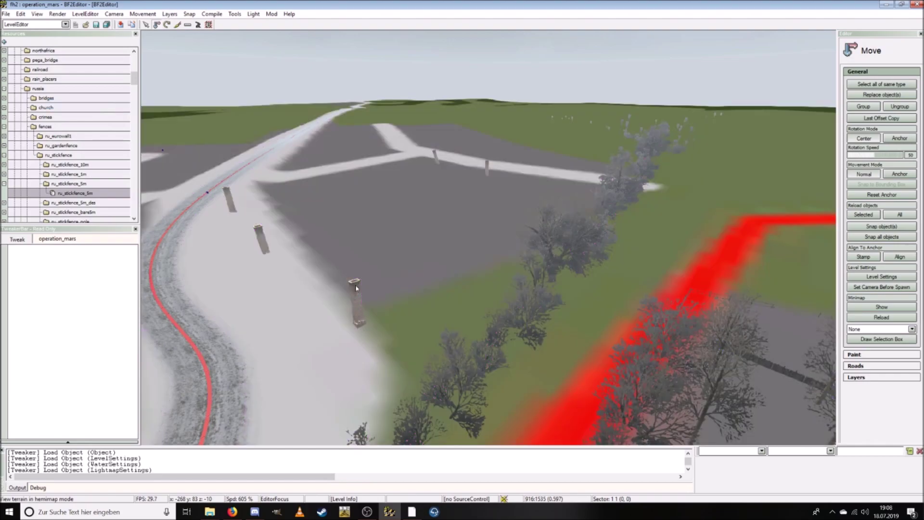
- Place a ru_stickfence_5m beside the nearest chimney and set its yaw to -90
{"action": "left_click", "coordinate": [57, 14]}
{"action": "left_click", "coordinate": [82, 185]}
{"action": "left_click_drag", "start_coordinate": [75, 193], "coordinate": [201, 306]}
{"action": "left_click", "coordinate": [474, 263]}
{"action": "key", "text": "3"}
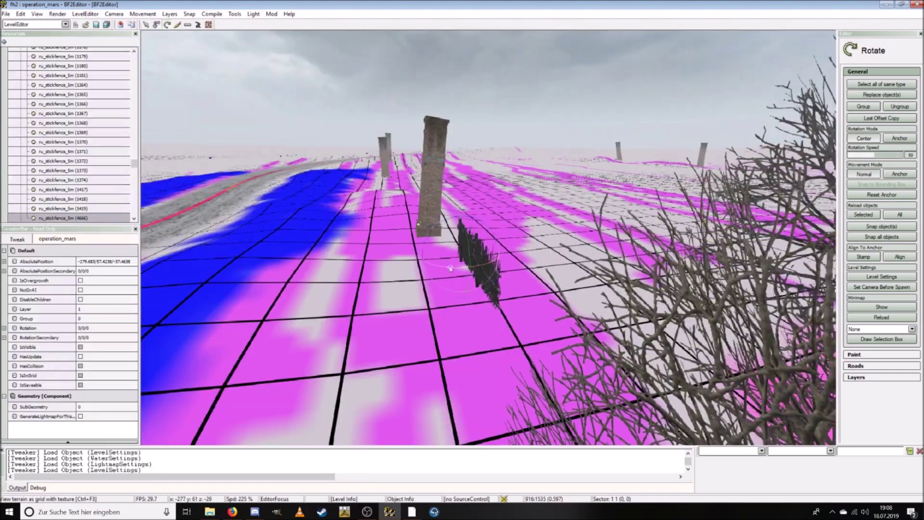
{"action": "left_click_drag", "start_coordinate": [497, 251], "coordinate": [282, 251]}
{"action": "right_click", "coordinate": [662, 262]}
{"action": "double_click", "coordinate": [430, 260]}
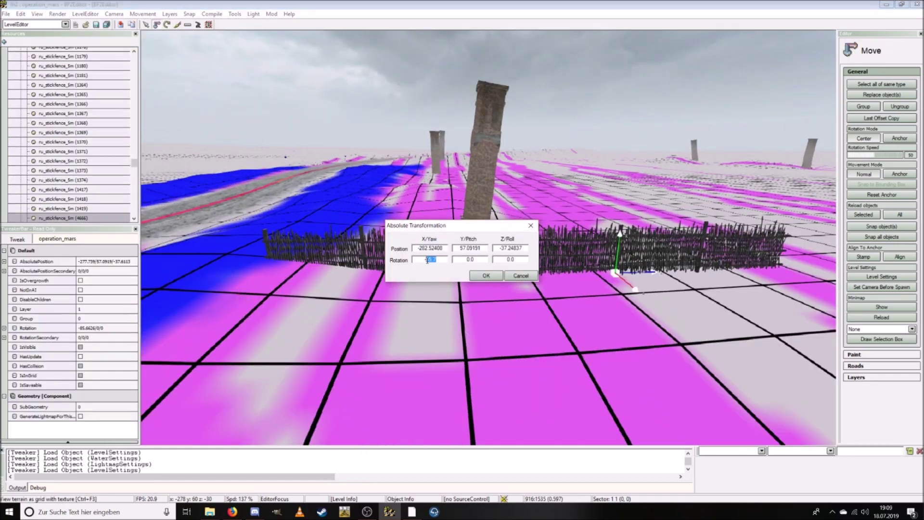
{"action": "left_click", "coordinate": [487, 275]}
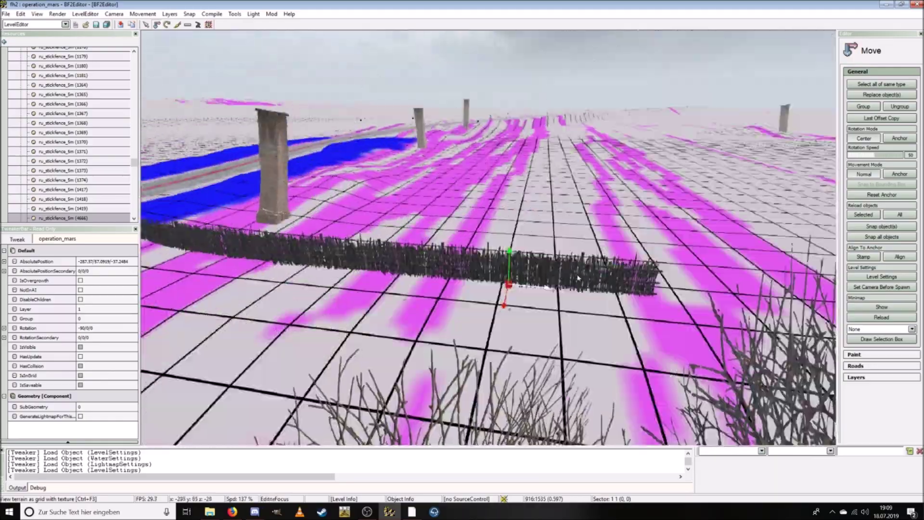
- Line up copies of the ru_stickfence_5m end to end from the chimney along the hedgerow side of the field
{"action": "left_click", "coordinate": [58, 14]}
{"action": "left_click", "coordinate": [92, 54]}
{"action": "left_click", "coordinate": [57, 14]}
{"action": "left_click", "coordinate": [73, 43]}
{"action": "left_click_drag", "start_coordinate": [385, 336], "coordinate": [498, 278], "text": "shift"}
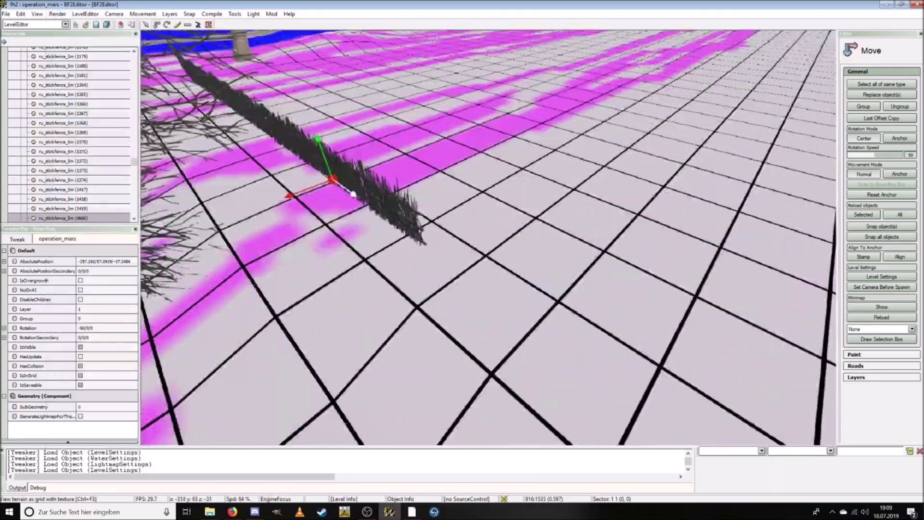
{"action": "left_click_drag", "start_coordinate": [353, 190], "coordinate": [414, 226], "text": "shift"}
{"action": "left_click_drag", "start_coordinate": [308, 255], "coordinate": [465, 275], "text": "shift"}
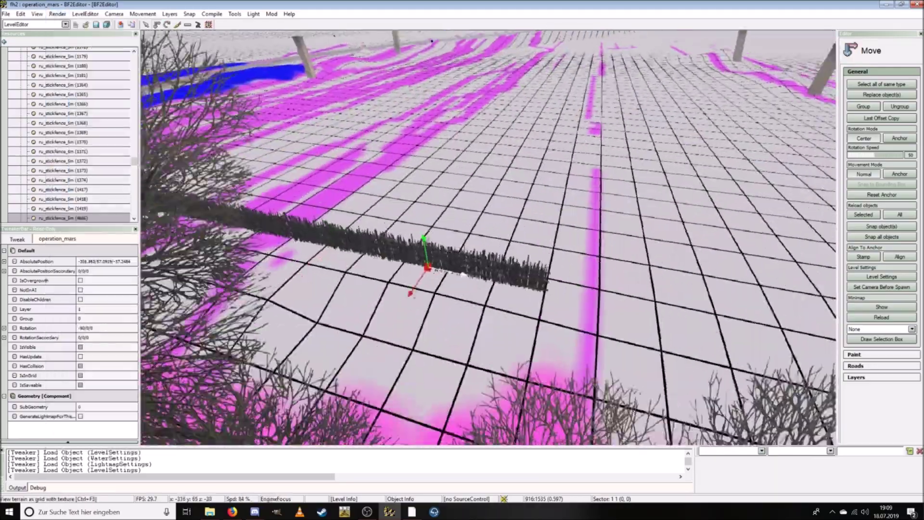
{"action": "left_click_drag", "start_coordinate": [436, 345], "coordinate": [481, 337]}
{"action": "key", "text": "2"}
{"action": "left_click_drag", "start_coordinate": [228, 288], "coordinate": [420, 281], "text": "shift"}
{"action": "left_click_drag", "start_coordinate": [559, 265], "coordinate": [546, 266], "text": "shift"}
{"action": "left_click_drag", "start_coordinate": [455, 292], "coordinate": [518, 289], "text": "shift"}
- Turn the stick fence at right angles at the field corners and extend the remaining sides with copies
{"action": "key", "text": "ctrl+m"}
{"action": "left_click_drag", "start_coordinate": [437, 260], "coordinate": [423, 259]}
{"action": "type", "text": "-90"}
{"action": "left_click", "coordinate": [484, 276]}
{"action": "key", "text": "ctrl+m"}
{"action": "key", "text": "Delete"}
{"action": "key", "text": "Return"}
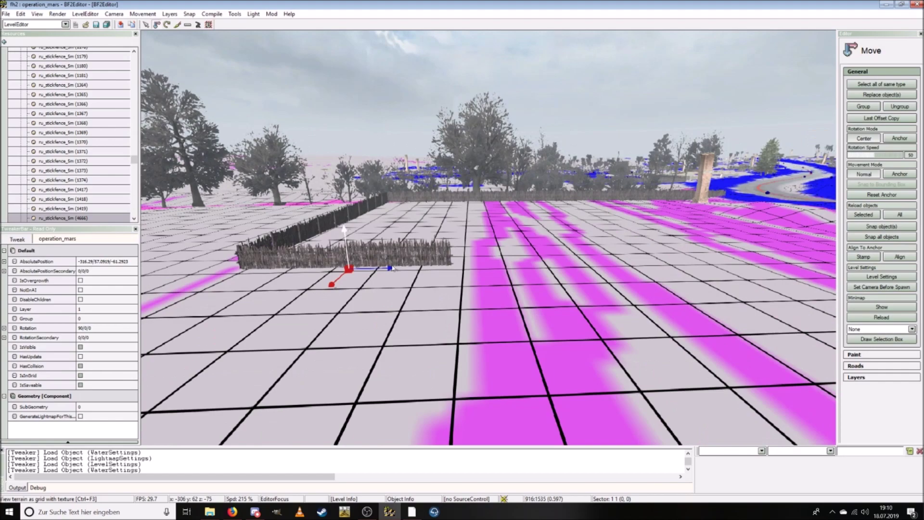
{"action": "left_click_drag", "start_coordinate": [585, 266], "coordinate": [751, 264], "text": "shift"}
{"action": "left_click_drag", "start_coordinate": [346, 272], "coordinate": [569, 266], "text": "shift"}
- Replace part of the copied stick fence segments around the field with the open rail fence variant
{"action": "left_click_drag", "start_coordinate": [576, 305], "coordinate": [246, 194]}
{"action": "left_click", "coordinate": [881, 95]}
{"action": "left_click", "coordinate": [368, 231]}
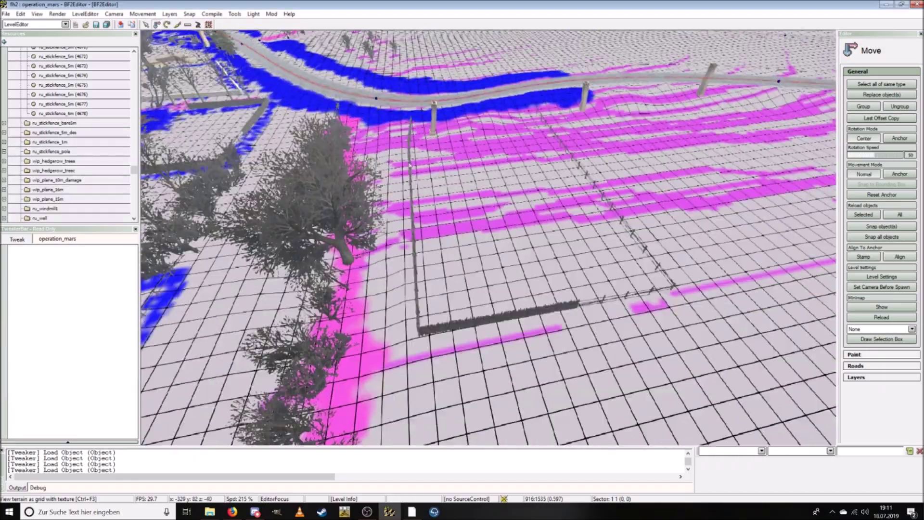
{"action": "left_click_drag", "start_coordinate": [445, 344], "coordinate": [389, 92]}
{"action": "left_click", "coordinate": [881, 94]}
{"action": "left_click", "coordinate": [513, 361]}
- Switch to the TerrainEditor and show the terrain in detail texture mode
{"action": "left_click", "coordinate": [58, 14]}
{"action": "left_click", "coordinate": [77, 63]}
{"action": "left_click", "coordinate": [57, 14]}
{"action": "left_click", "coordinate": [77, 44]}
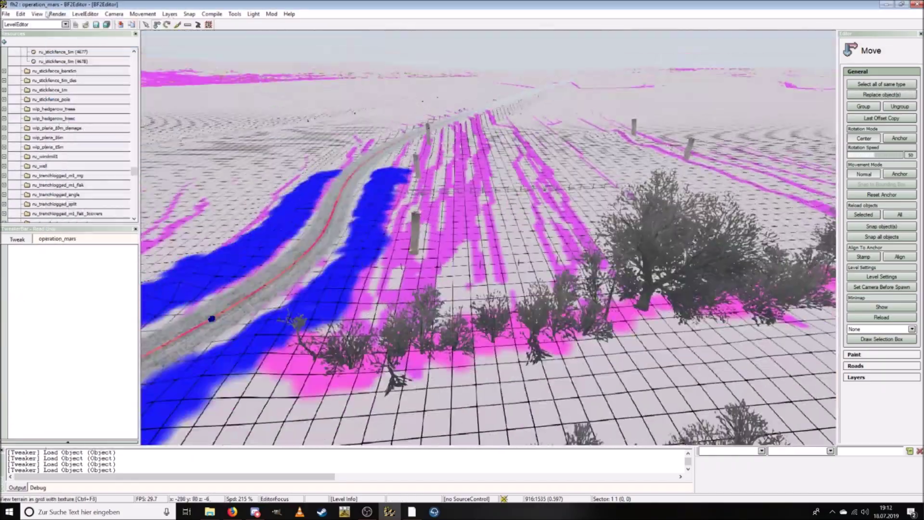
{"action": "left_click", "coordinate": [65, 24]}
{"action": "left_click", "coordinate": [22, 44]}
{"action": "left_click_drag", "start_coordinate": [751, 288], "coordinate": [601, 269]}
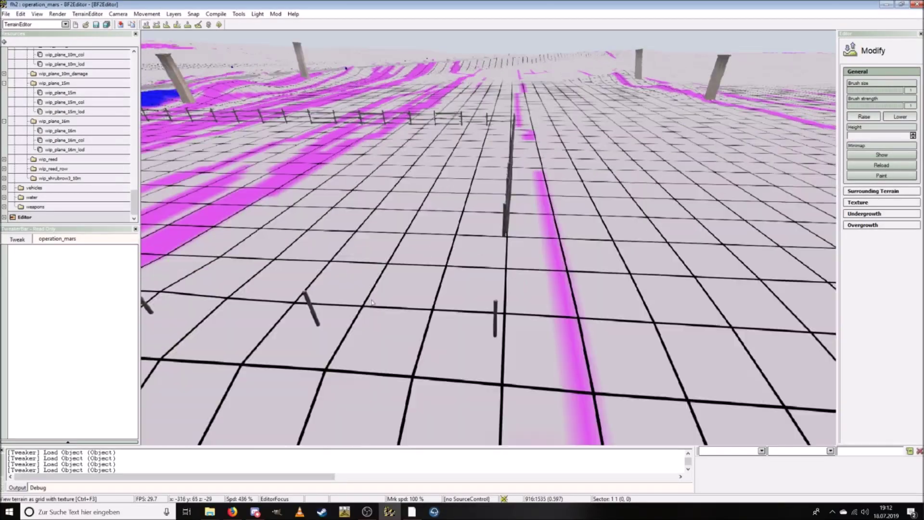
{"action": "mouse_move", "coordinate": [500, 269]}
{"action": "left_mouse_down"}
{"action": "mouse_move", "coordinate": [354, 197]}
{"action": "mouse_move", "coordinate": [264, 228]}
{"action": "mouse_move", "coordinate": [358, 198]}
{"action": "mouse_move", "coordinate": [433, 270]}
{"action": "left_mouse_up"}
{"action": "left_click", "coordinate": [6, 14]}
{"action": "left_click", "coordinate": [34, 63]}
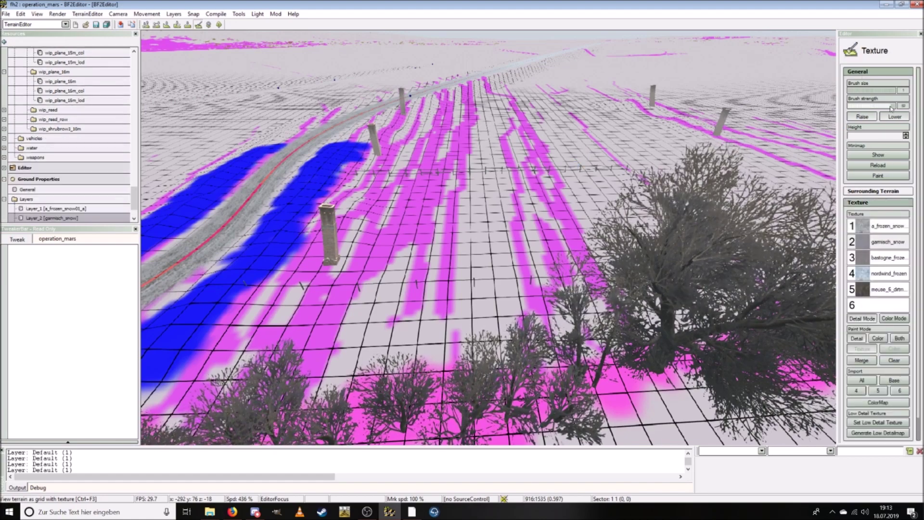
{"action": "key", "text": "ctrl+F4"}
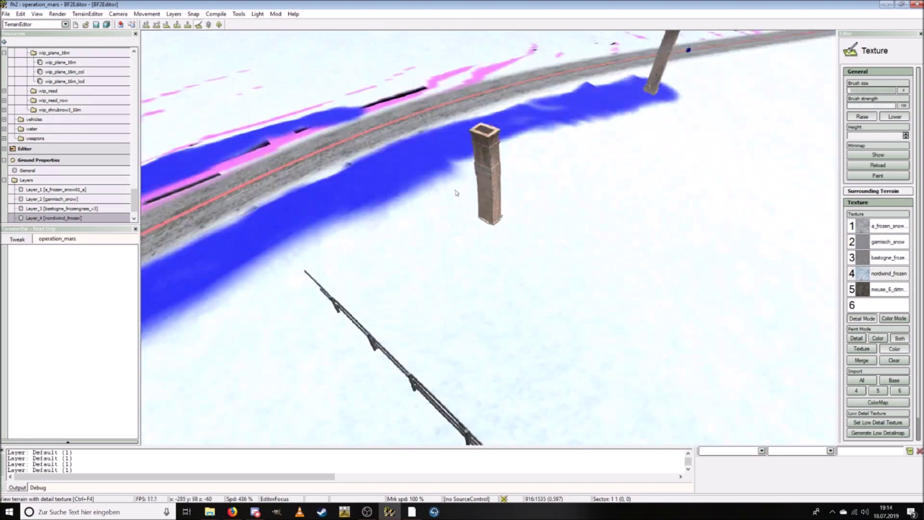
- Paint the nordwind_frozen texture around the roadside chimney and along the fence line beside the hedgerow
{"action": "left_click_drag", "start_coordinate": [563, 145], "coordinate": [423, 221]}
{"action": "left_click_drag", "start_coordinate": [505, 217], "coordinate": [409, 288]}
{"action": "left_click_drag", "start_coordinate": [313, 144], "coordinate": [536, 190]}
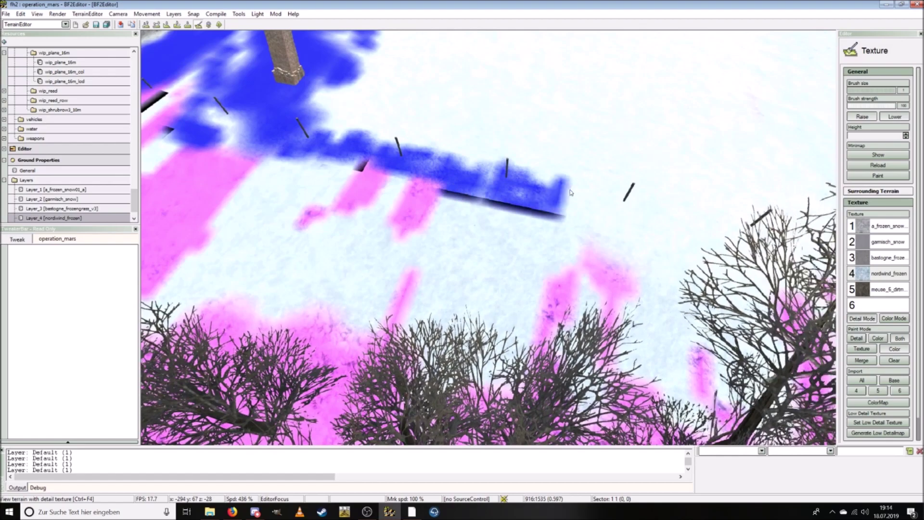
- Continue painting nordwind_frozen along the other fence sides of the enclosure and save the level
{"action": "left_click_drag", "start_coordinate": [530, 275], "coordinate": [539, 236]}
{"action": "mouse_move", "coordinate": [376, 275]}
{"action": "left_mouse_down"}
{"action": "mouse_move", "coordinate": [534, 200]}
{"action": "mouse_move", "coordinate": [609, 150]}
{"action": "left_mouse_up"}
{"action": "left_click_drag", "start_coordinate": [308, 231], "coordinate": [510, 241]}
{"action": "left_click_drag", "start_coordinate": [423, 219], "coordinate": [684, 245]}
{"action": "left_click_drag", "start_coordinate": [501, 245], "coordinate": [698, 277]}
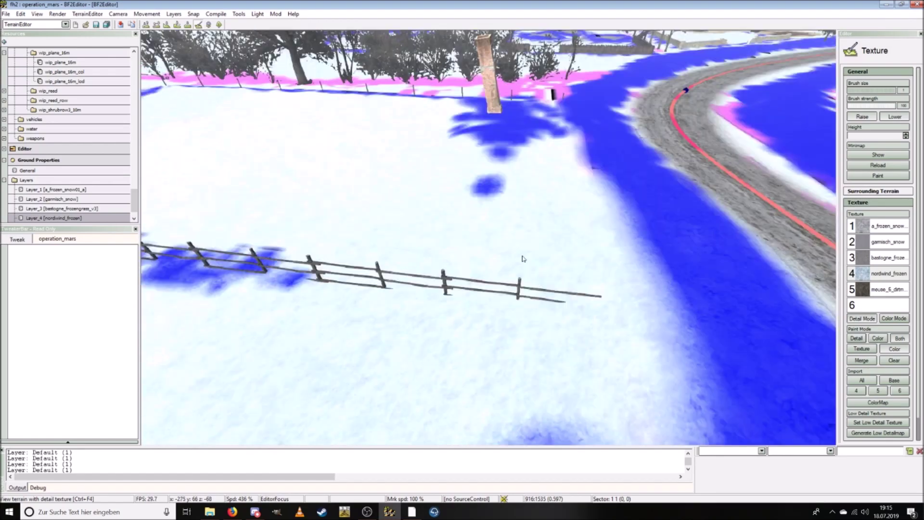
{"action": "left_click_drag", "start_coordinate": [419, 265], "coordinate": [553, 277]}
{"action": "key", "text": "ctrl+s"}
{"action": "left_click", "coordinate": [501, 357]}
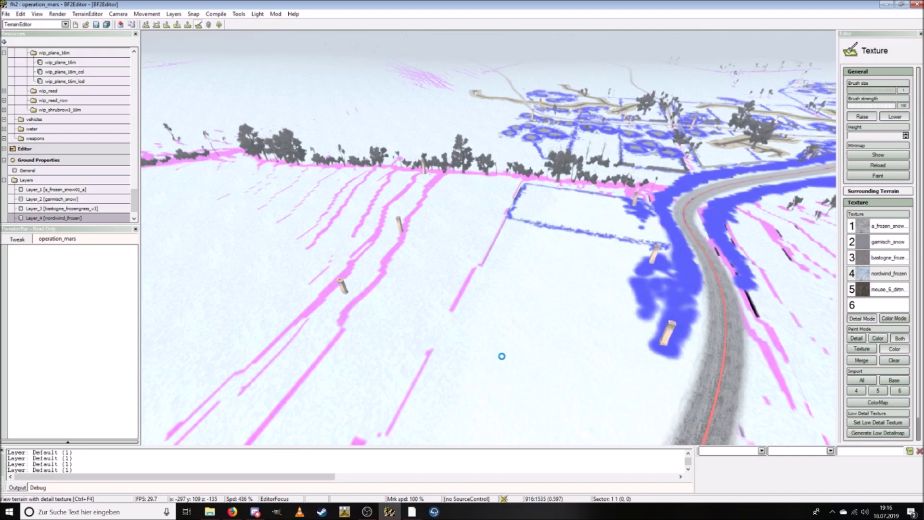
- Switch to the LevelEditor and place a wip_hedgerow_thin_15m at the stick fence
{"action": "left_click", "coordinate": [66, 25]}
{"action": "left_click", "coordinate": [24, 38]}
{"action": "left_click", "coordinate": [61, 62]}
{"action": "scroll", "coordinate": [72, 96], "scroll_direction": "up", "scroll_amount": 10}
{"action": "left_click", "coordinate": [70, 75]}
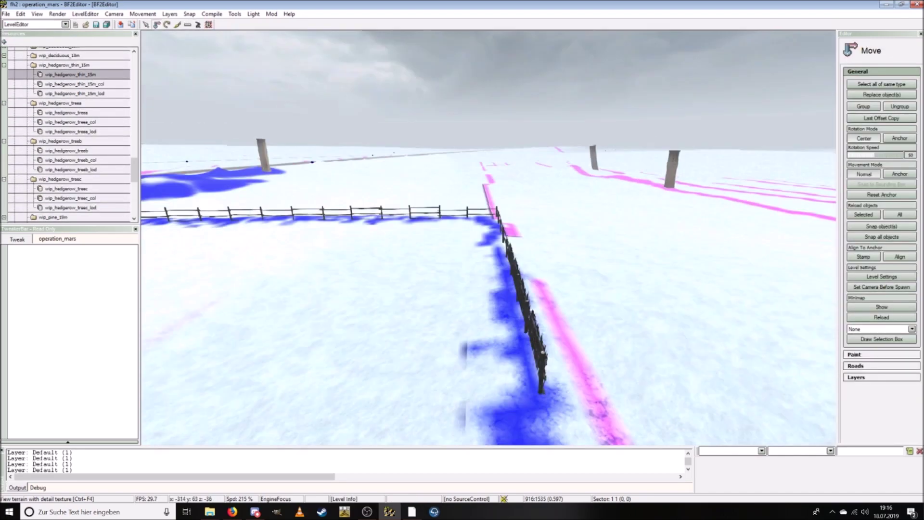
{"action": "left_click_drag", "start_coordinate": [70, 75], "coordinate": [537, 320]}
- Place wip_deciduous_10m and wip_deciduous_13m trees in a row along the field boundary outside the fence
{"action": "scroll", "coordinate": [66, 120], "scroll_direction": "up", "scroll_amount": 3}
{"action": "left_click", "coordinate": [4, 111]}
{"action": "left_click_drag", "start_coordinate": [66, 121], "coordinate": [514, 314]}
{"action": "left_click_drag", "start_coordinate": [66, 121], "coordinate": [427, 289]}
{"action": "left_click_drag", "start_coordinate": [87, 160], "coordinate": [518, 245]}
{"action": "scroll", "coordinate": [82, 160], "scroll_direction": "down", "scroll_amount": 1}
{"action": "left_click_drag", "start_coordinate": [82, 160], "coordinate": [389, 207]}
- Adjust the position and rotation of the deciduous trees along the field boundary
{"action": "left_click", "coordinate": [460, 212]}
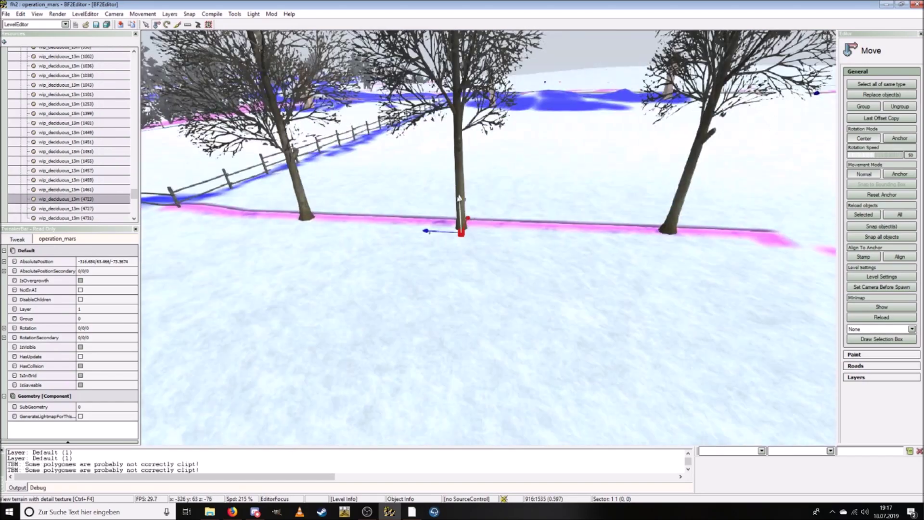
{"action": "left_click", "coordinate": [668, 222]}
{"action": "key", "text": "3"}
{"action": "key", "text": "2"}
{"action": "left_click", "coordinate": [474, 211]}
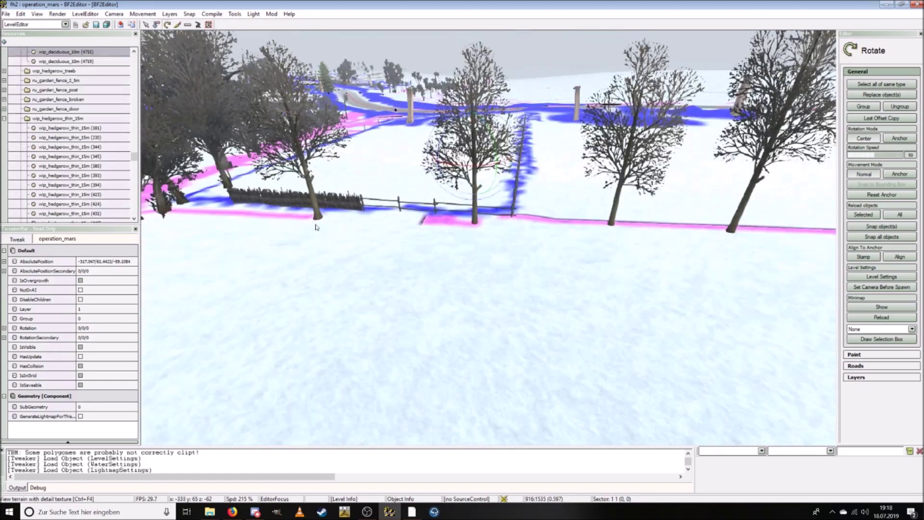
{"action": "key", "text": "3"}
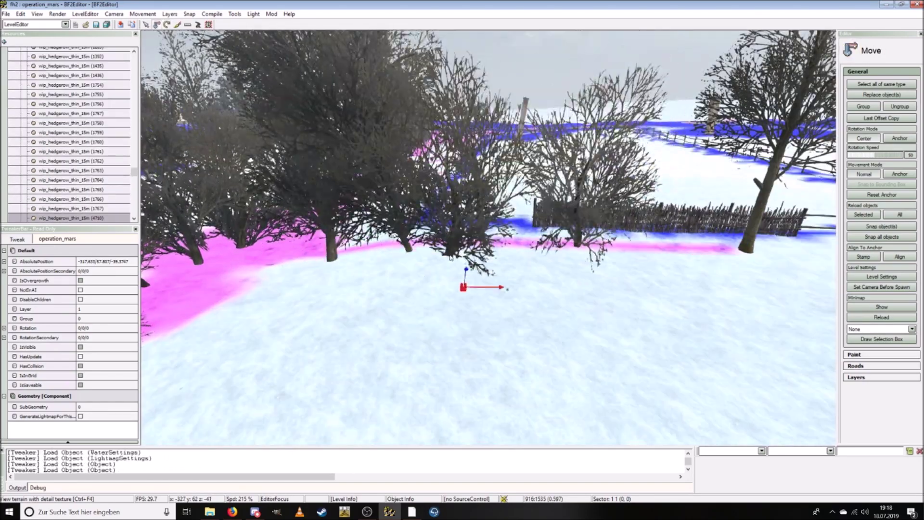
- Rotate and lower the wip_hedgerow_thin_15m so it runs along the stick fence
{"action": "key", "text": "3"}
{"action": "key", "text": "2"}
{"action": "left_click_drag", "start_coordinate": [489, 237], "coordinate": [435, 258]}
{"action": "left_click", "coordinate": [57, 14]}
{"action": "left_click_drag", "start_coordinate": [512, 220], "coordinate": [577, 231]}
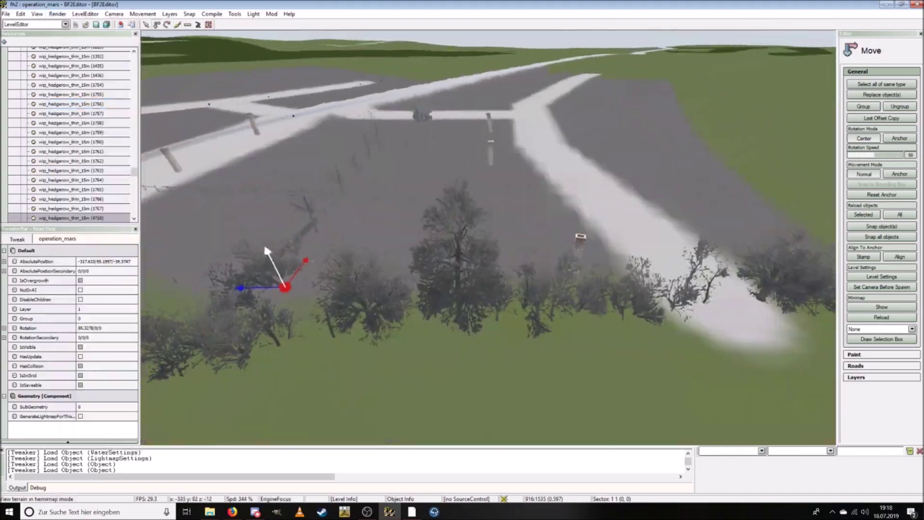
- Show the terrain in hemimap mode and add more wip_deciduous_10m trees along the rail fence
{"action": "key", "text": "ctrl+F3"}
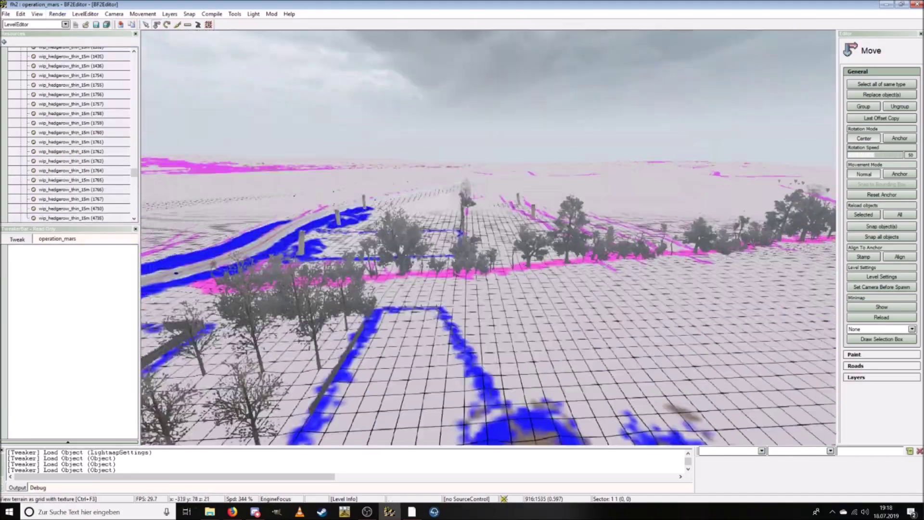
{"action": "left_click", "coordinate": [58, 14]}
{"action": "left_click_drag", "start_coordinate": [135, 172], "coordinate": [135, 74]}
{"action": "scroll", "coordinate": [84, 145], "scroll_direction": "down", "scroll_amount": 5}
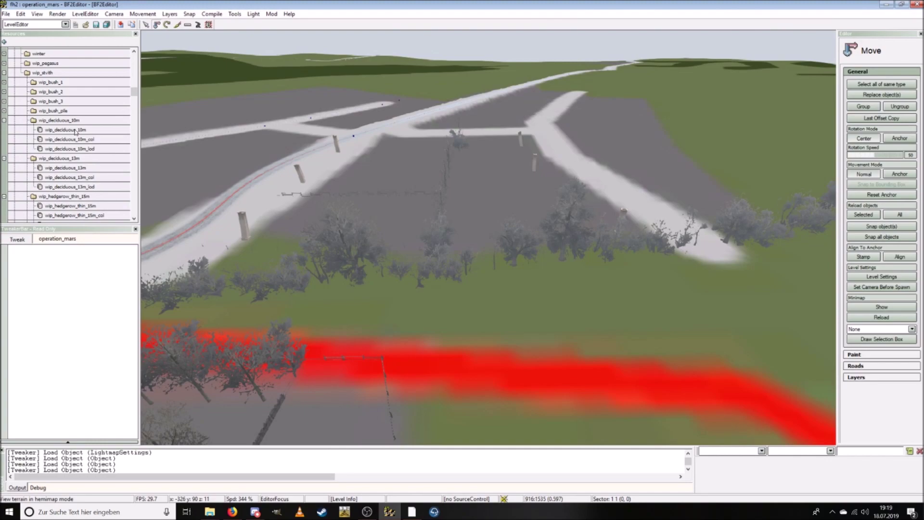
{"action": "left_click", "coordinate": [78, 130]}
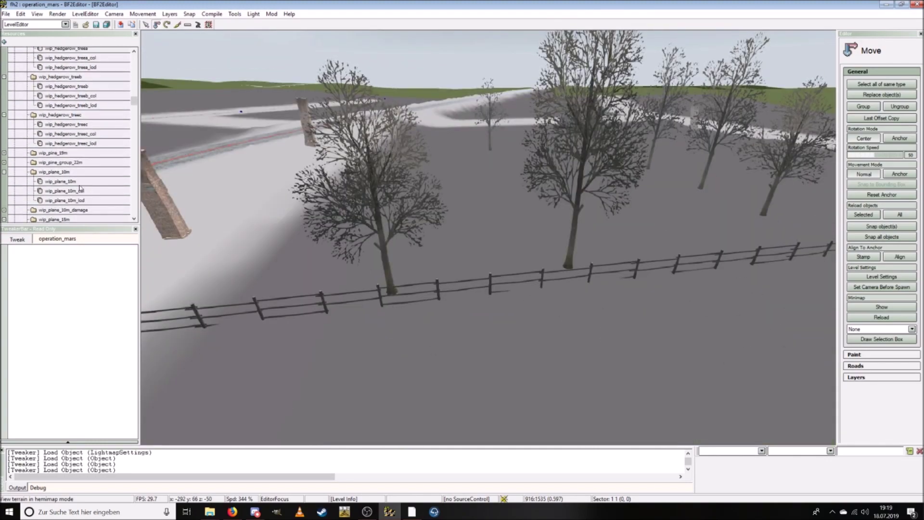
{"action": "left_click", "coordinate": [437, 268]}
{"action": "left_click", "coordinate": [380, 275]}
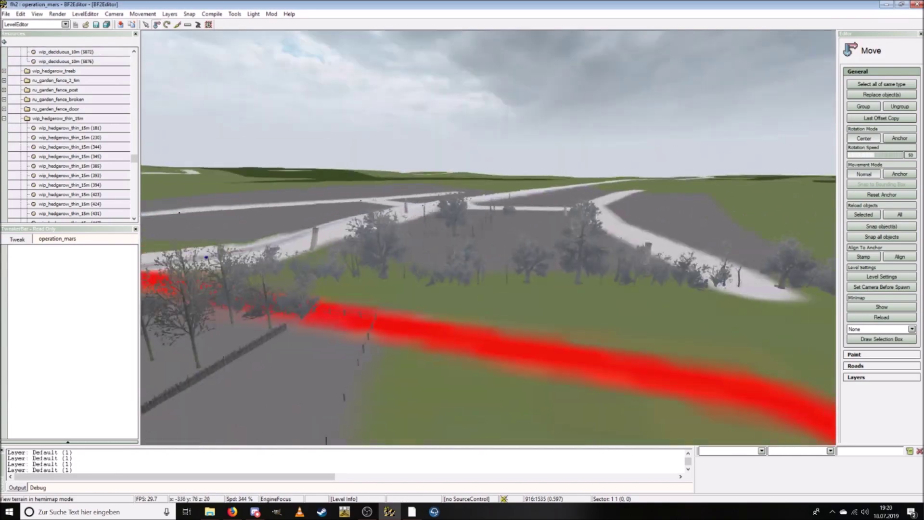
- Place another ru_stickfence_5m outside the tree row, align it with the existing fence and extend it with copies
{"action": "key", "text": "ctrl+F3"}
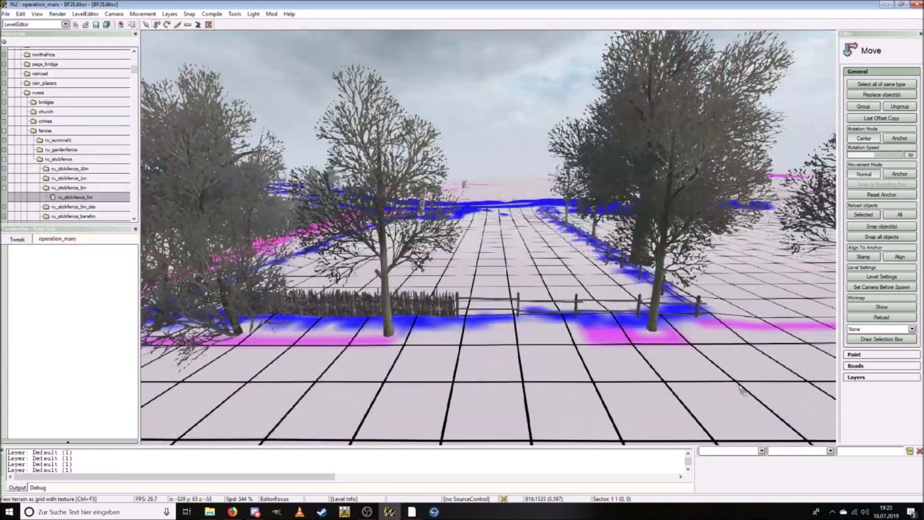
{"action": "left_click", "coordinate": [728, 367]}
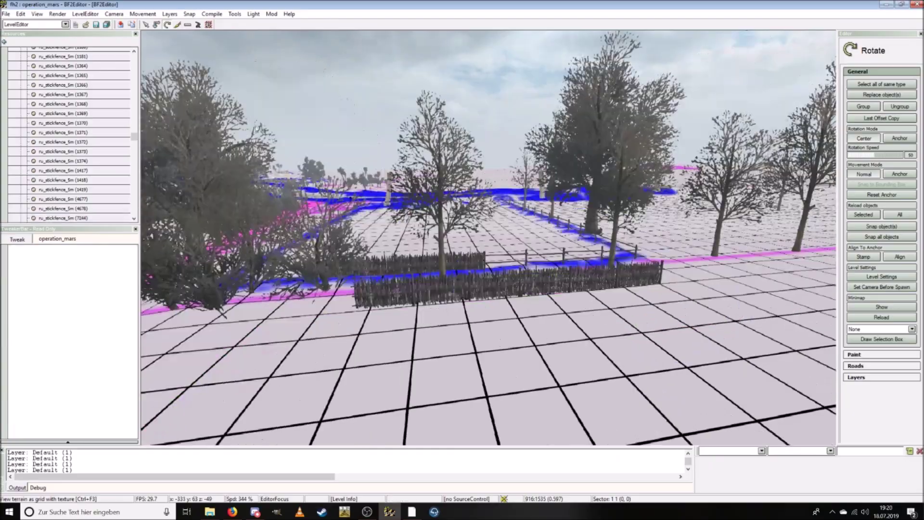
{"action": "left_click", "coordinate": [457, 320]}
{"action": "left_click_drag", "start_coordinate": [419, 342], "coordinate": [439, 311]}
{"action": "key", "text": "ctrl+w"}
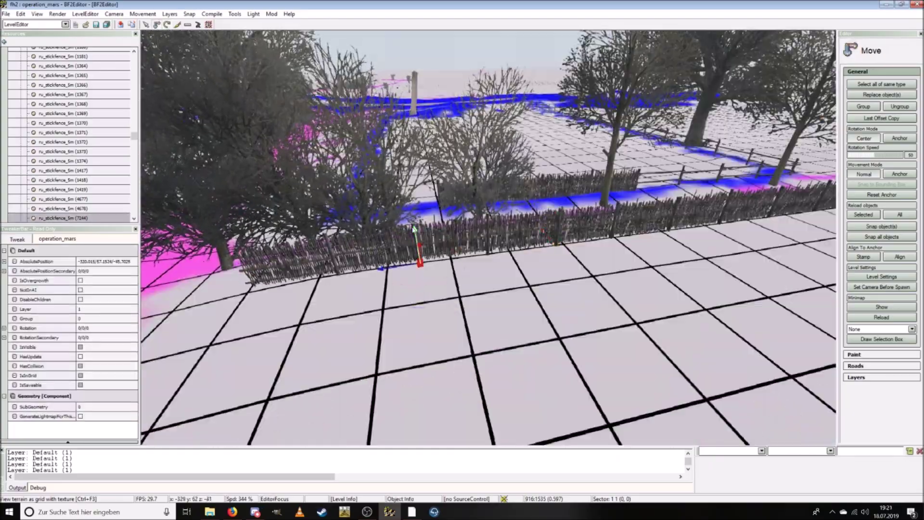
{"action": "key", "text": "ctrl+w"}
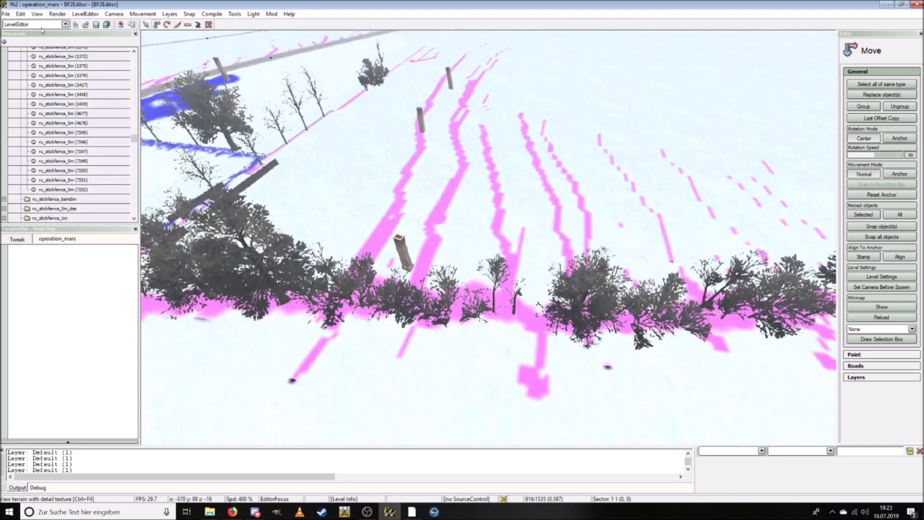
- Switch to the TerrainEditor and show the field with the chimneys in Grid With Texture mode
{"action": "left_click", "coordinate": [33, 24]}
{"action": "left_click", "coordinate": [29, 43]}
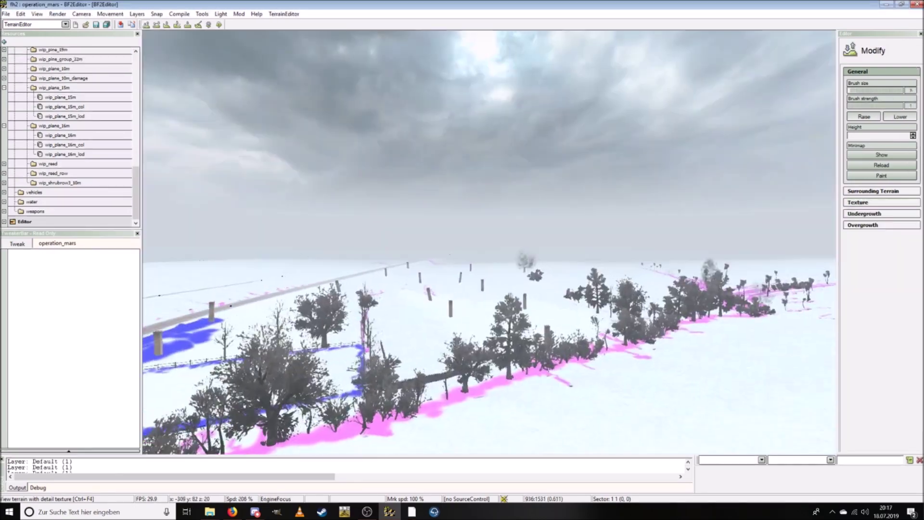
{"action": "key", "text": "w"}
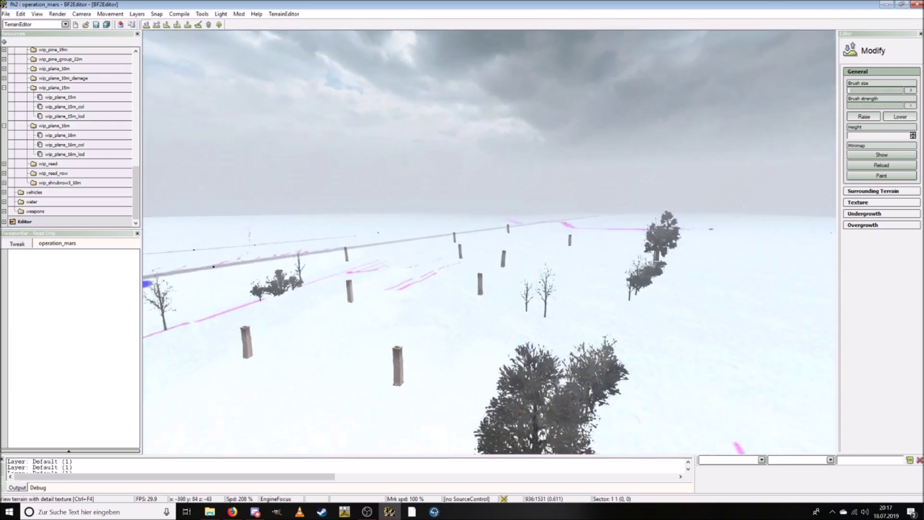
{"action": "key", "text": "s"}
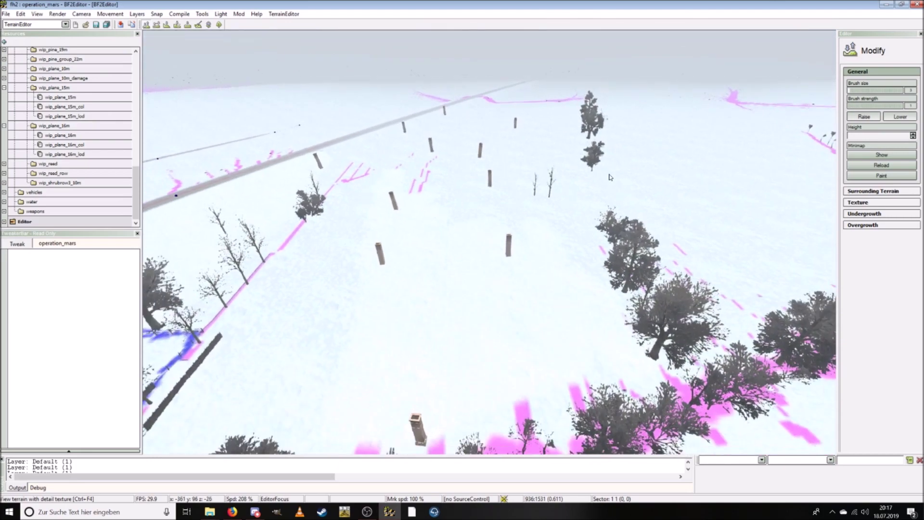
{"action": "key", "text": "s"}
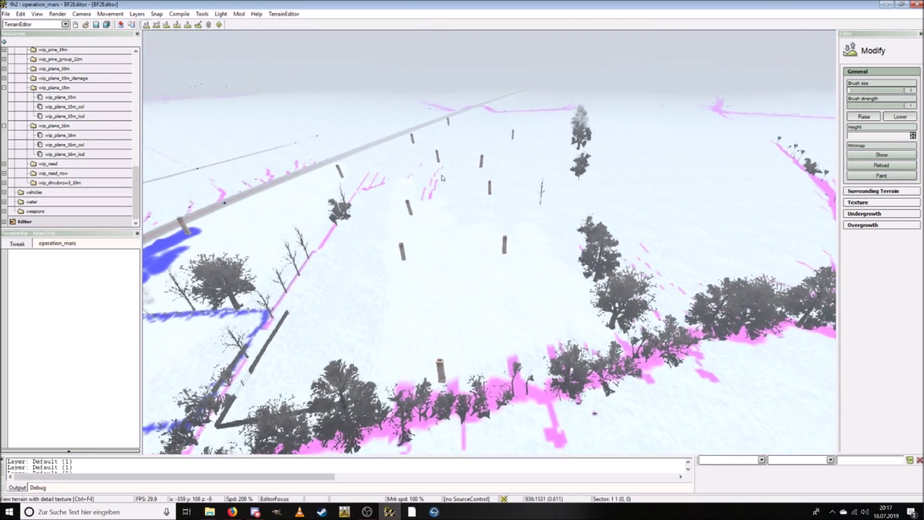
{"action": "left_click", "coordinate": [58, 14]}
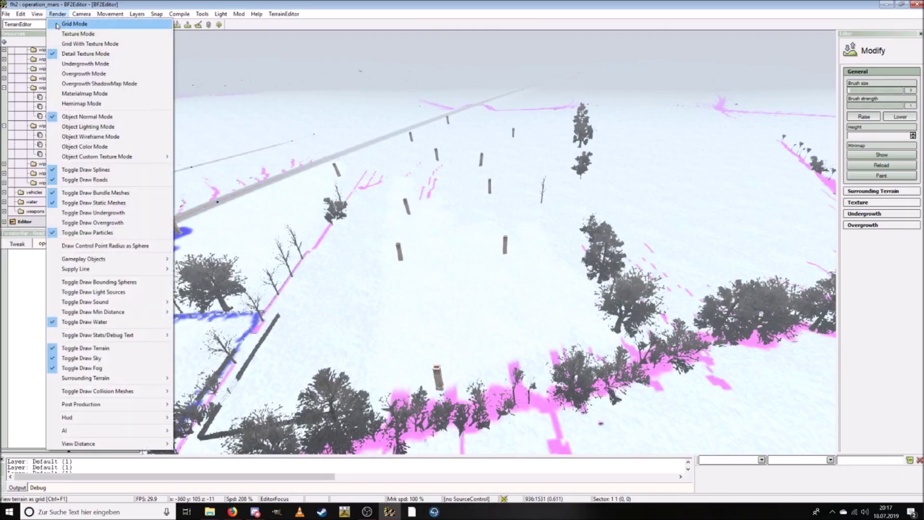
{"action": "left_click", "coordinate": [90, 44]}
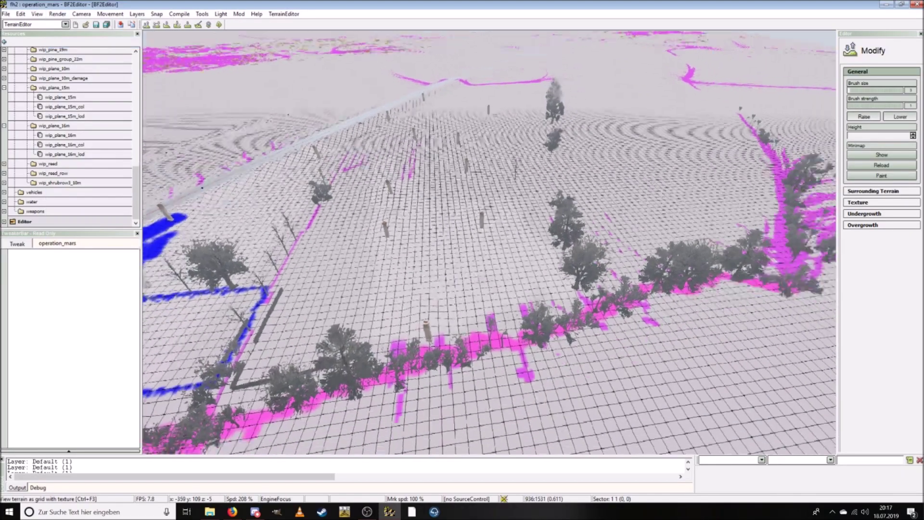
{"action": "key", "text": "w"}
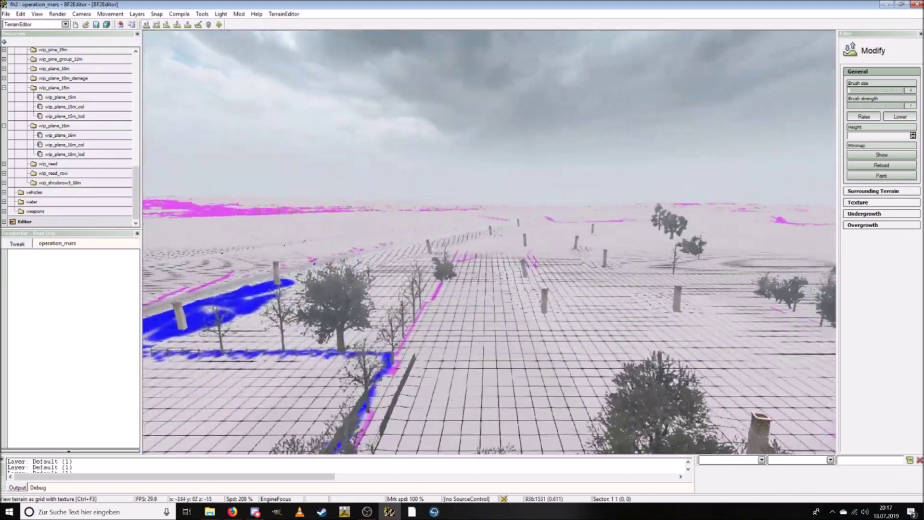
{"action": "key", "text": "w"}
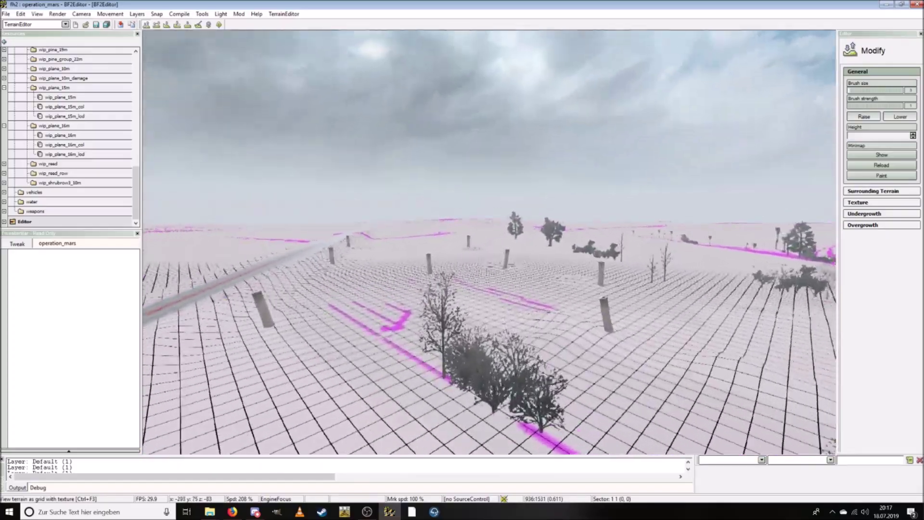
- Examine the chimney field, the fenced plots, the tree rows and the painted ground textures along the main road
{"action": "key", "text": "w"}
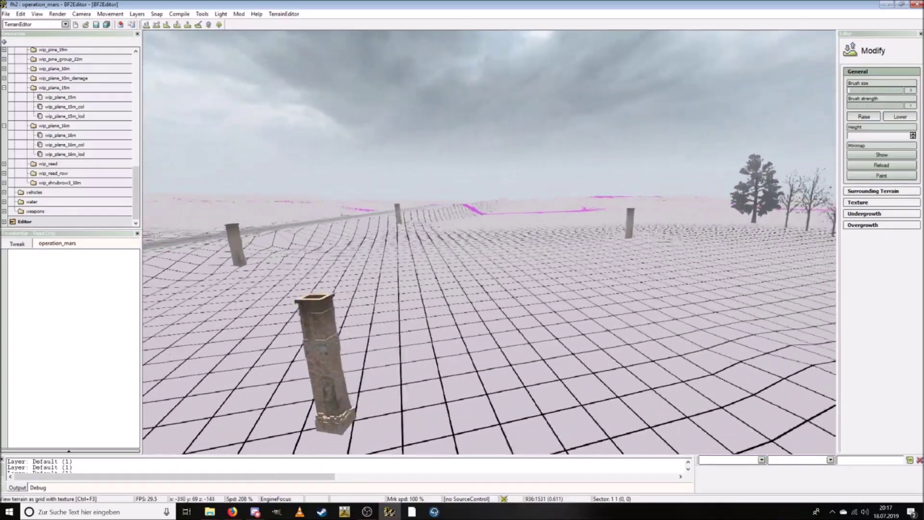
{"action": "key", "text": "w"}
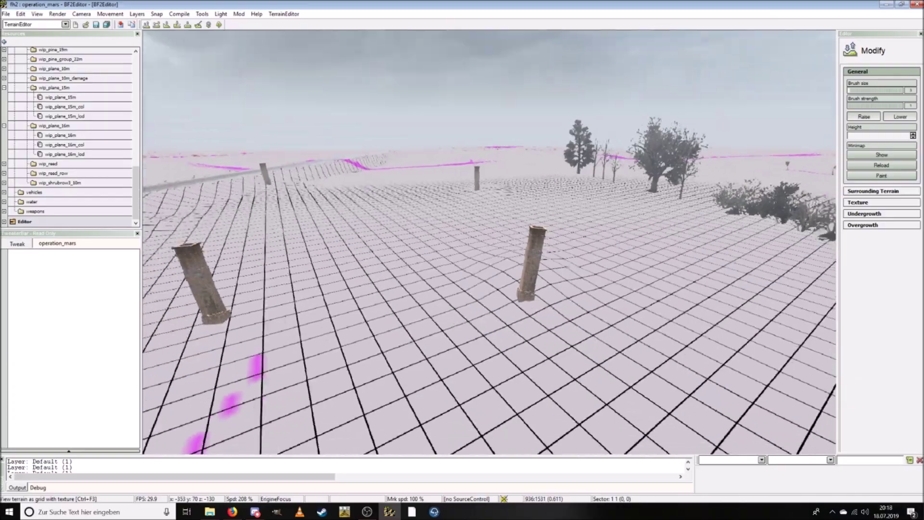
{"action": "key", "text": "w"}
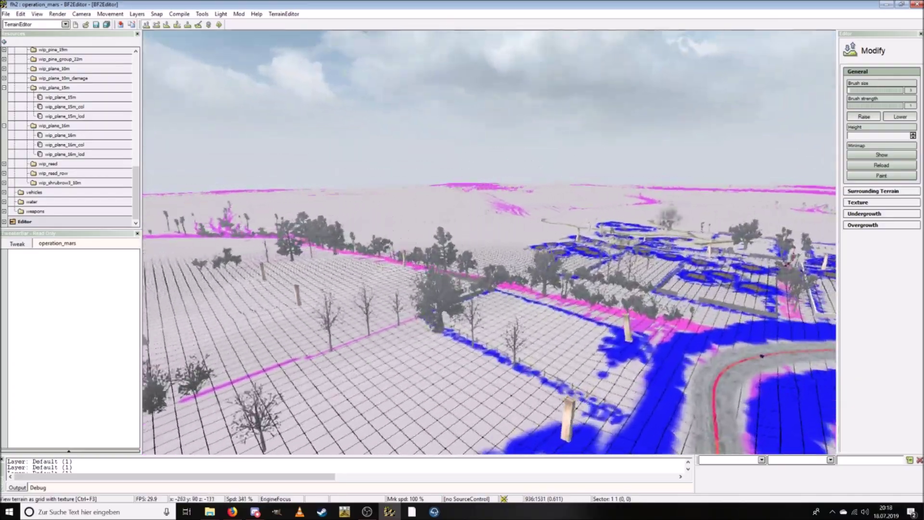
{"action": "key", "text": "w"}
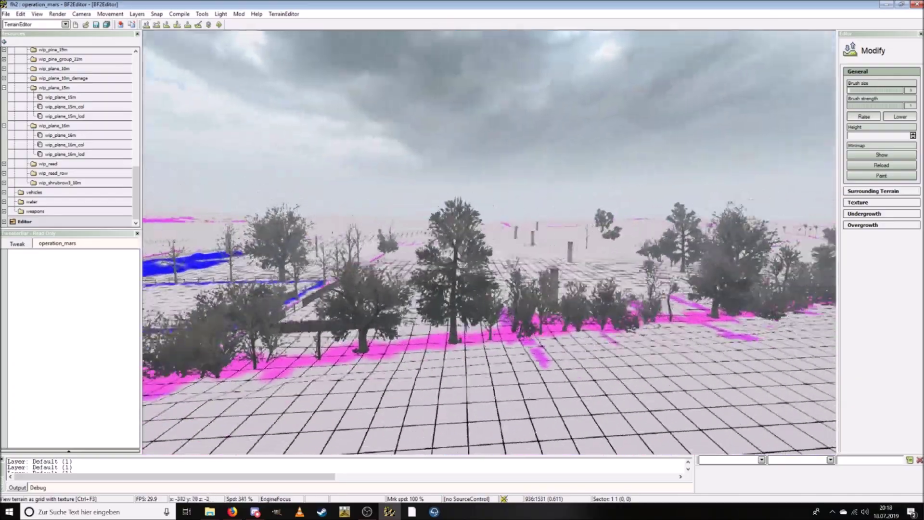
{"action": "key", "text": "w"}
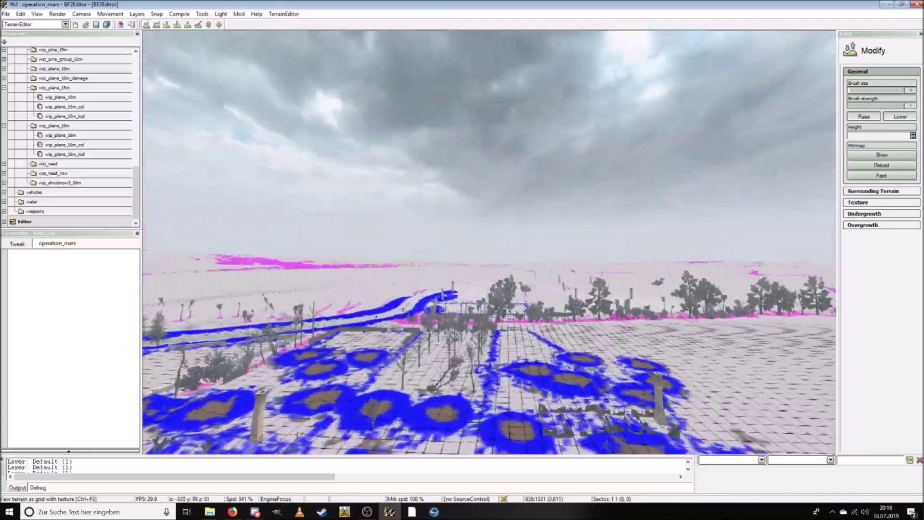
{"action": "key", "text": "w"}
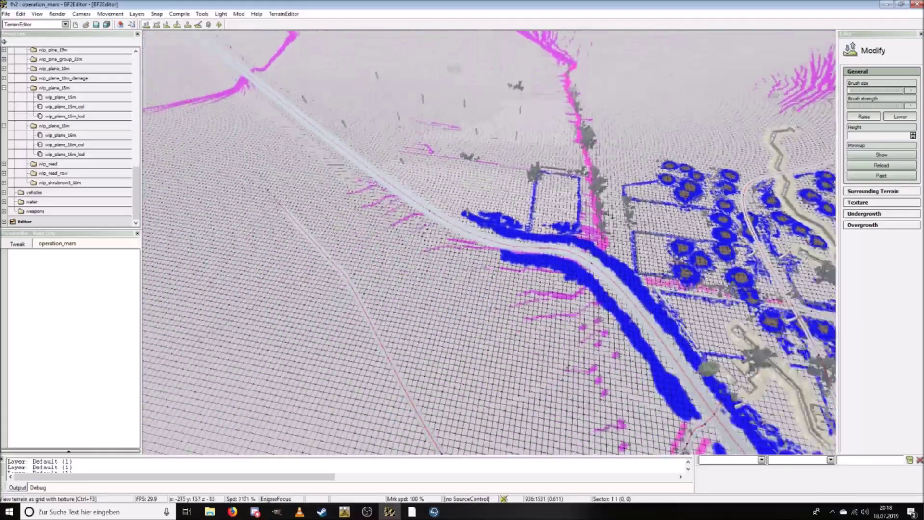
{"action": "key", "text": "w"}
- Show the terrain in Hemimap Mode and survey the village's roads, plots, trenches and surrounding fields from above
{"action": "left_click", "coordinate": [55, 15]}
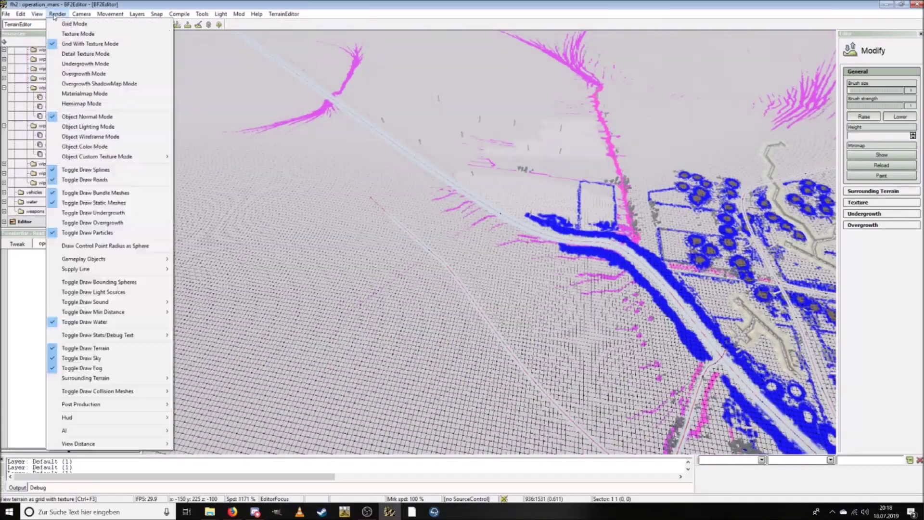
{"action": "left_click", "coordinate": [92, 104]}
{"action": "key", "text": "w"}
{"action": "key", "text": "s"}
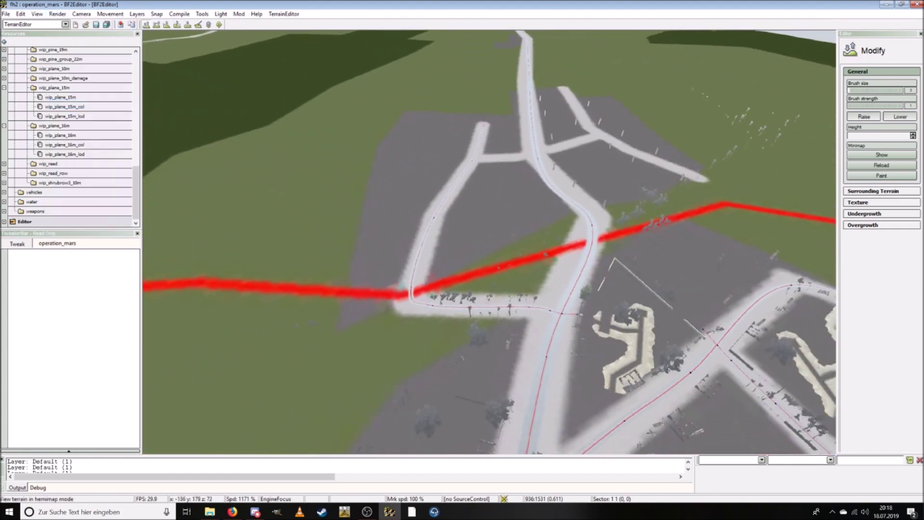
{"action": "key", "text": "w"}
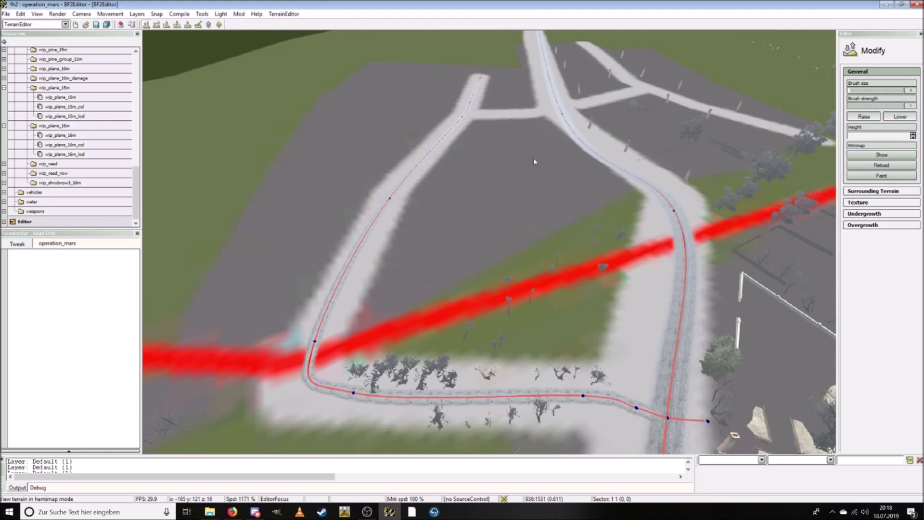
{"action": "right_click_drag", "start_coordinate": [559, 108], "coordinate": [529, 65]}
{"action": "key", "text": "w"}
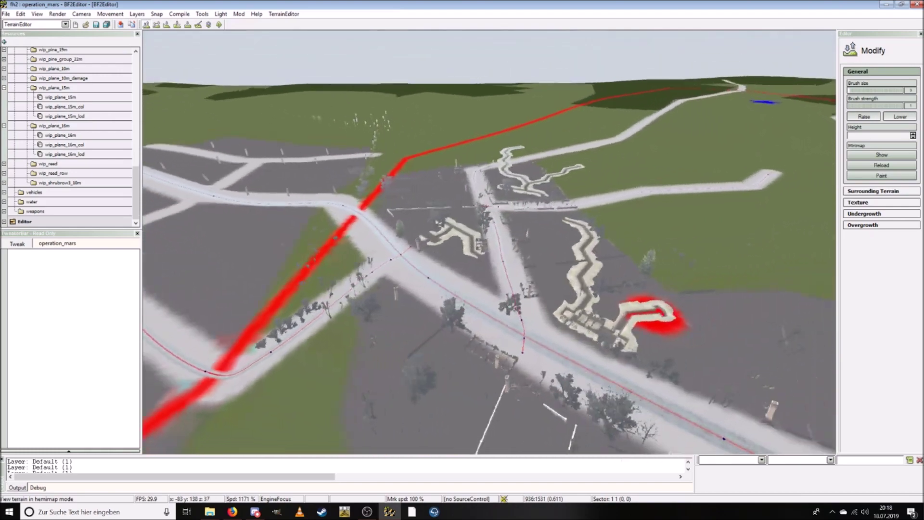
{"action": "key", "text": "w"}
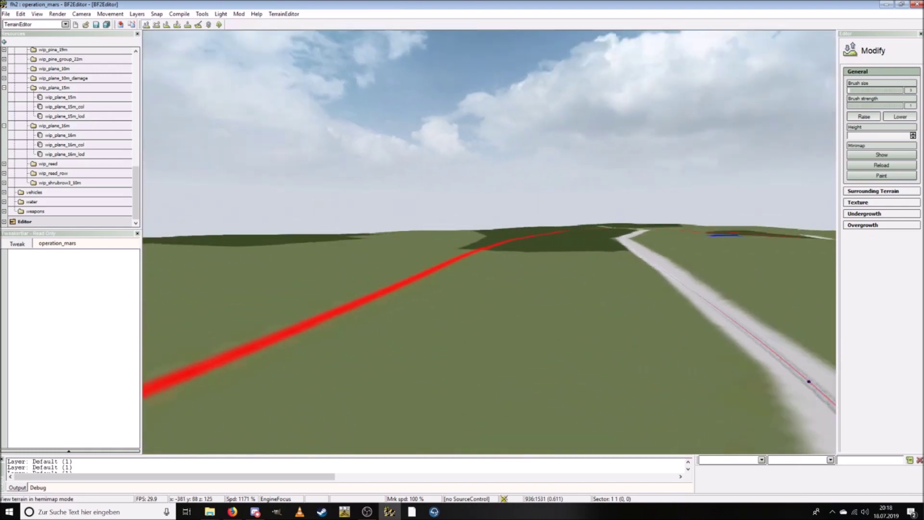
{"action": "key", "text": "s"}
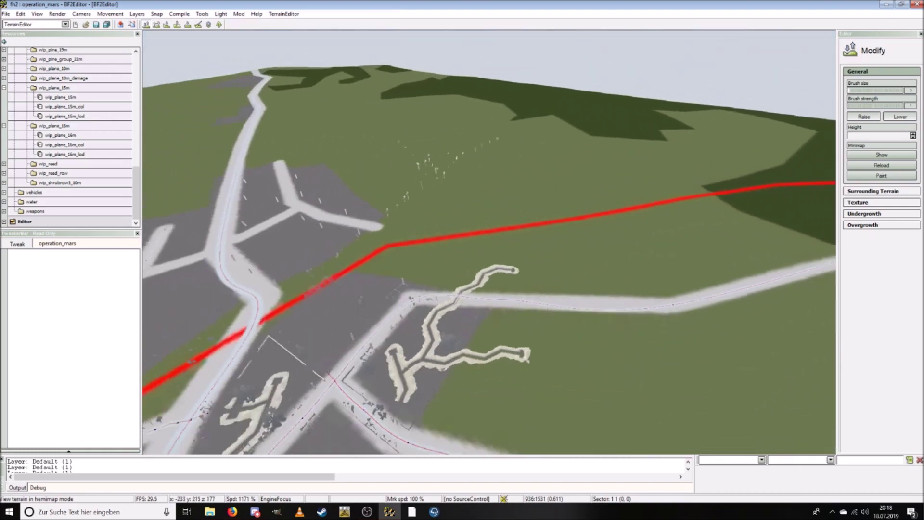